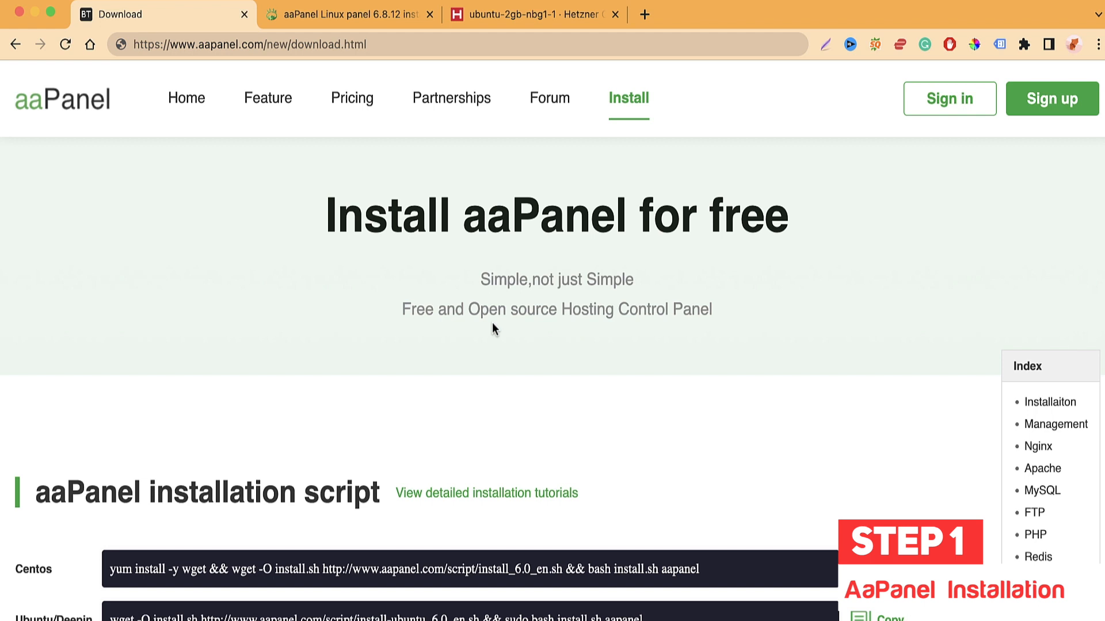
# Step: Scroll the aaPanel download page and copy the Ubuntu/Deepin install command
pyautogui.scroll(-2, 449, 210)
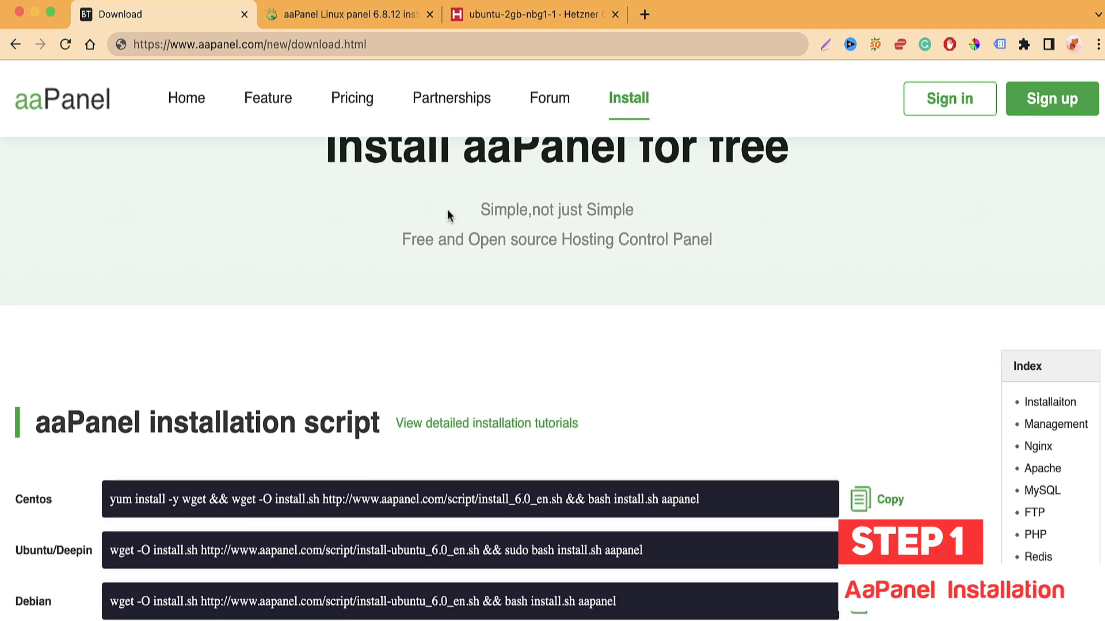
pyautogui.scroll(-2, 449, 215)
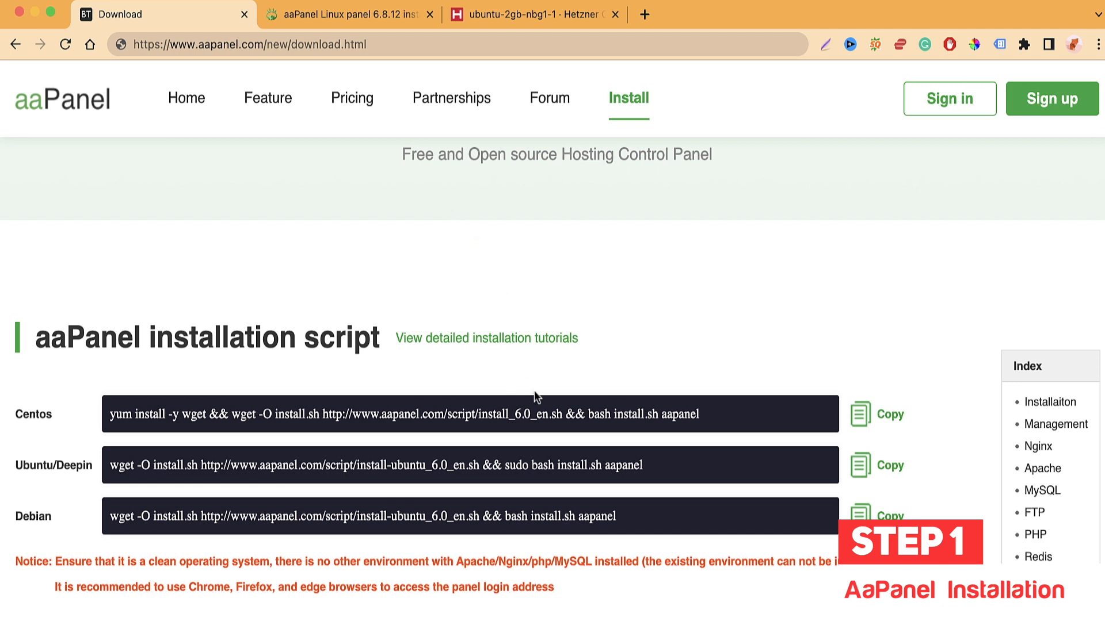
pyautogui.scroll(-2, 555, 461)
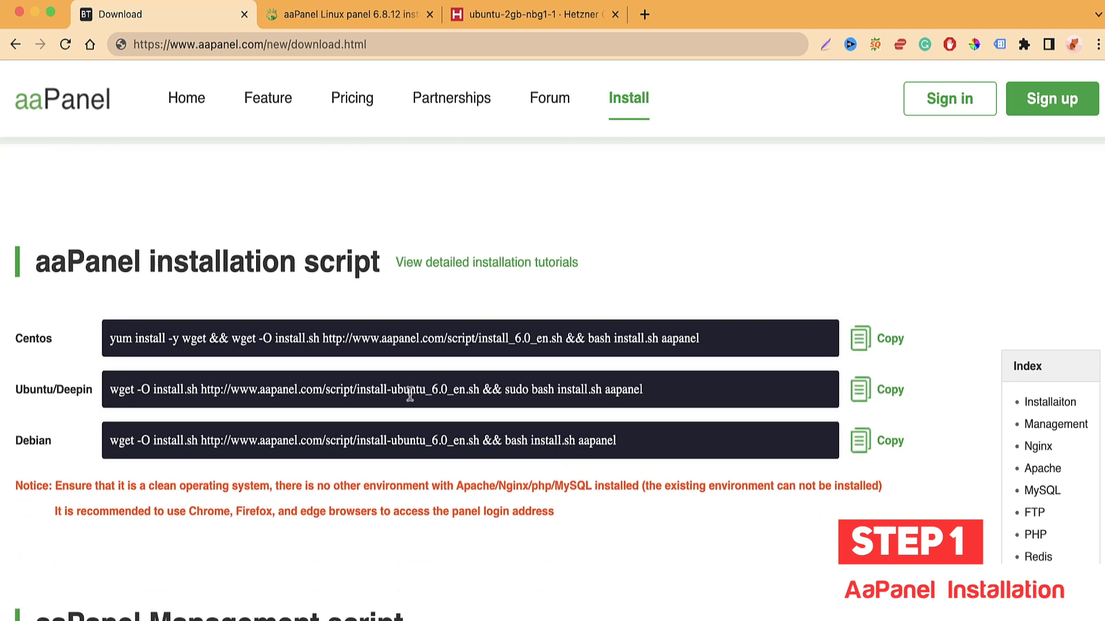
pyautogui.click(410, 395)
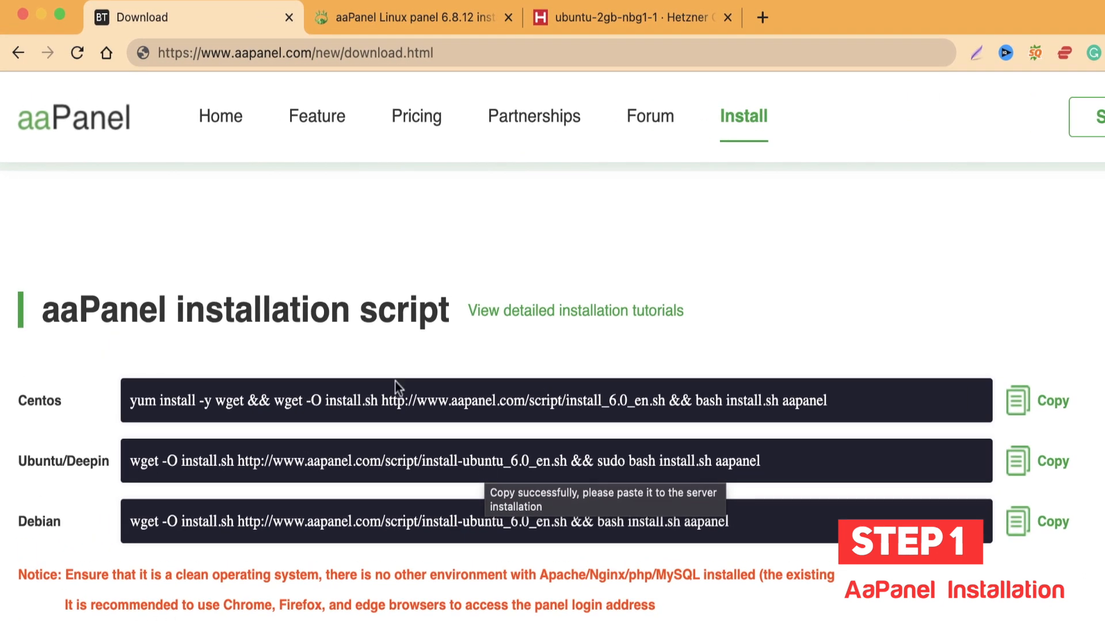
# Step: Look over the forum installation tutorial, then copy the Ubuntu/Deepin command again from Download
pyautogui.click(412, 15)
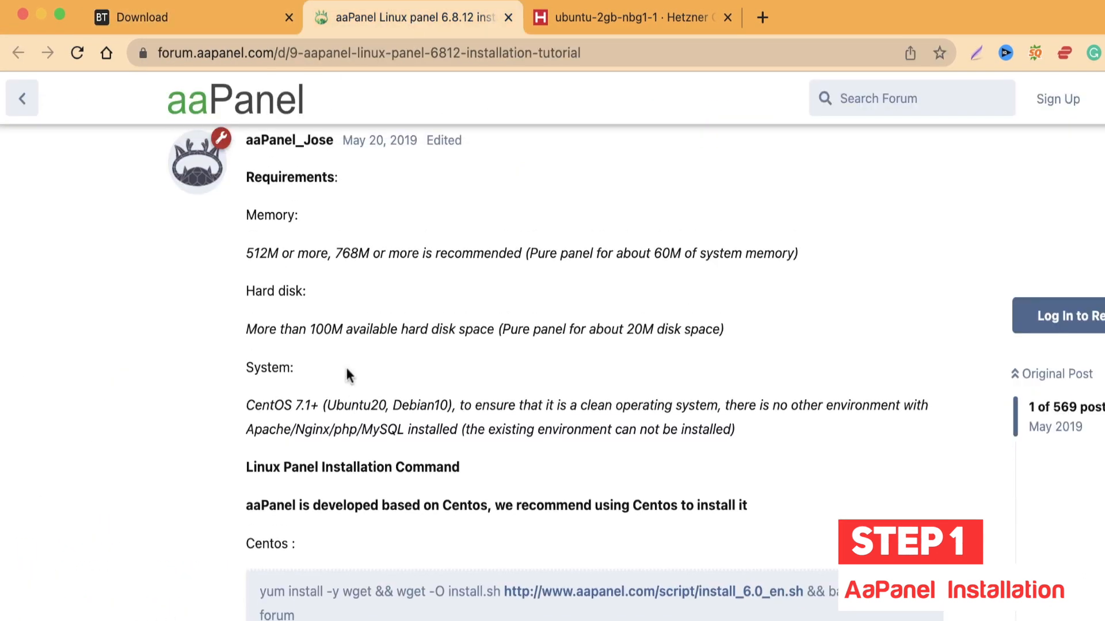
pyautogui.scroll(-5, 347, 370)
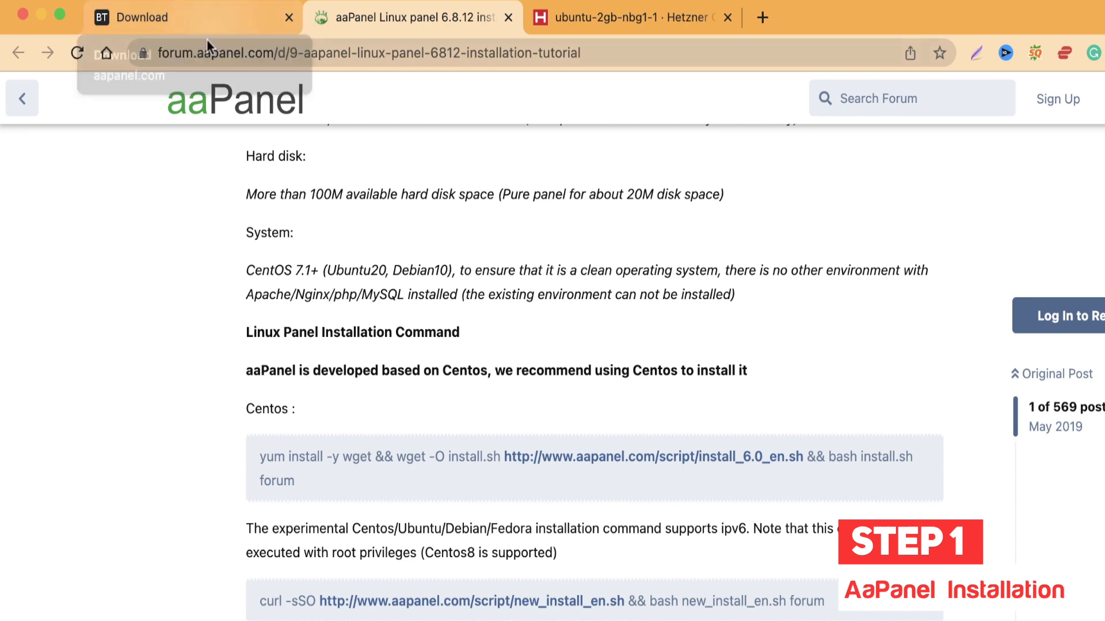
pyautogui.click(219, 20)
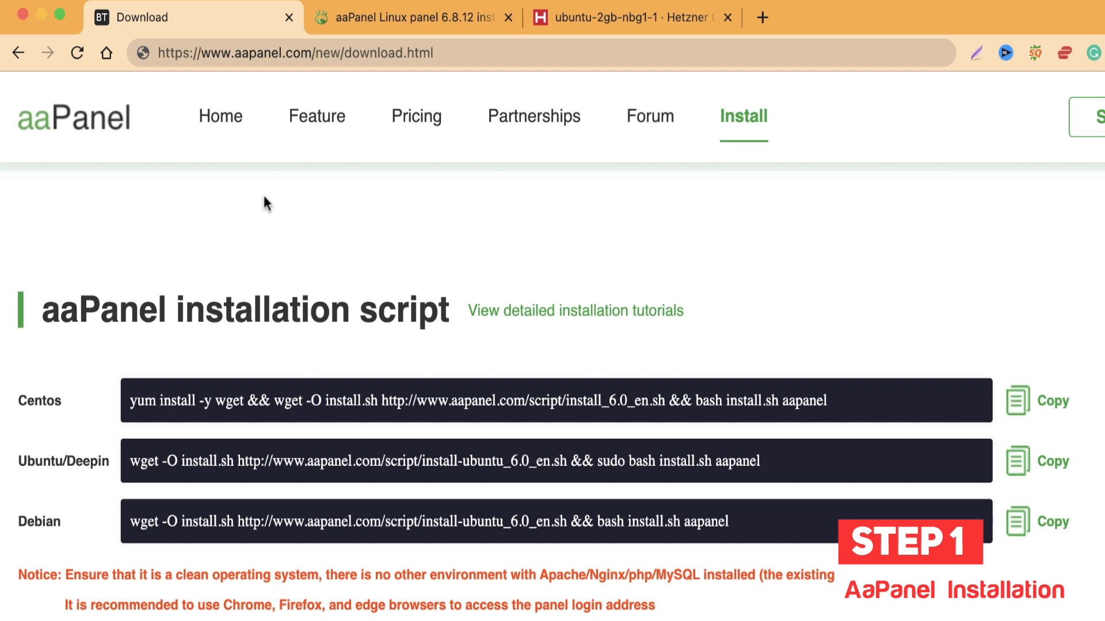
pyautogui.click(775, 460)
# Step: Launch Terminal from the system search and move its window to the right
pyautogui.press('super+space')
pyautogui.write('termi')
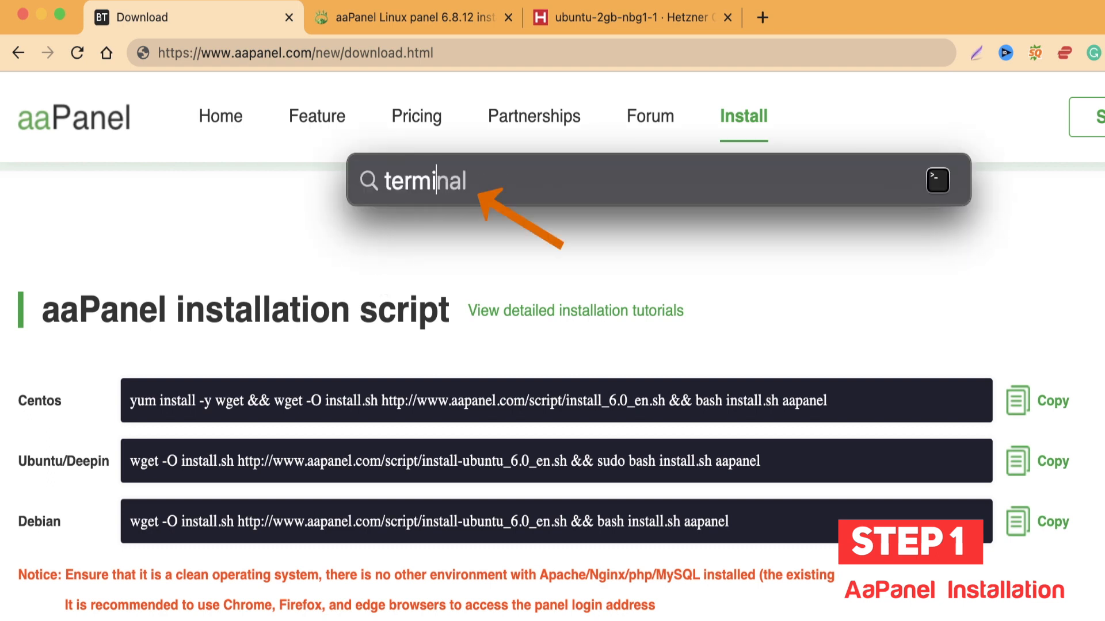
pyautogui.press('Return')
pyautogui.moveTo(514, 218); pyautogui.dragTo(650, 215)
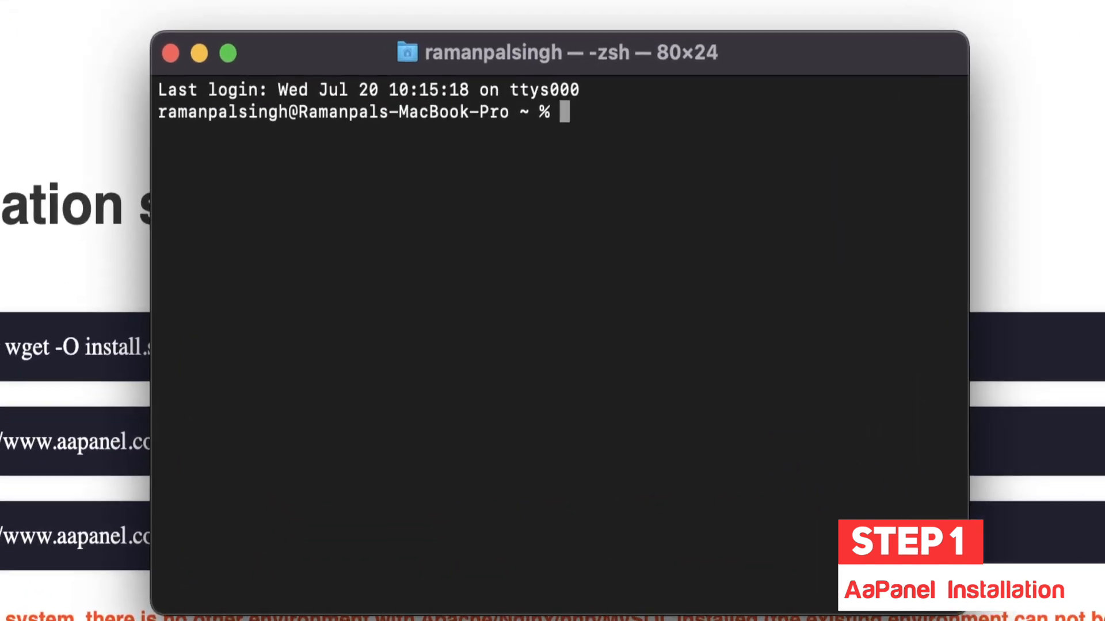
pyautogui.write('ssh ')
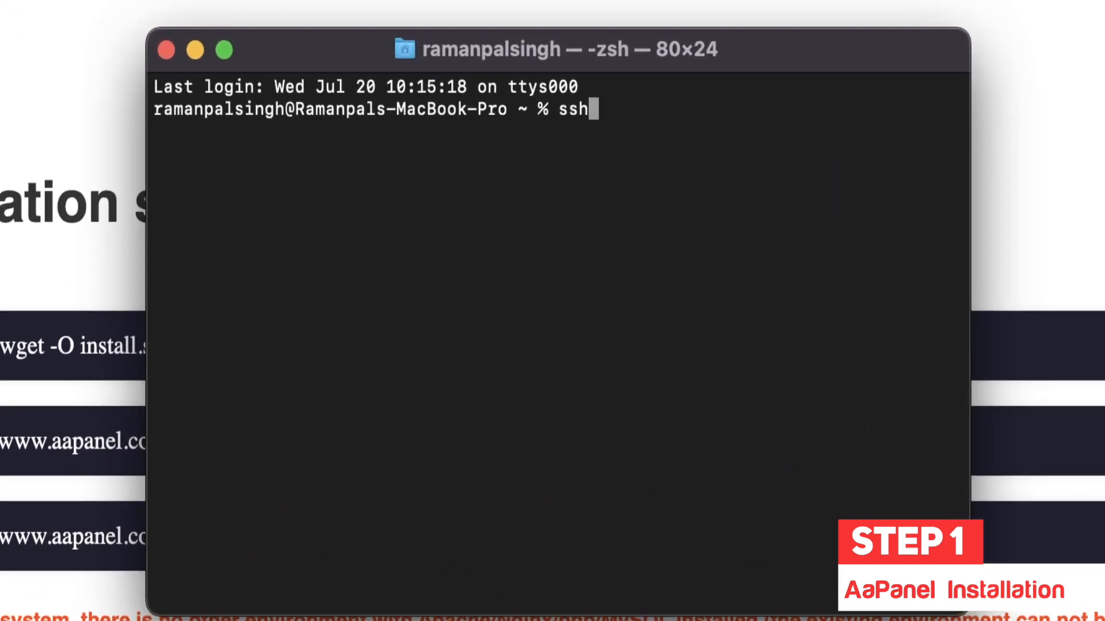
pyautogui.write('-p 22 ')
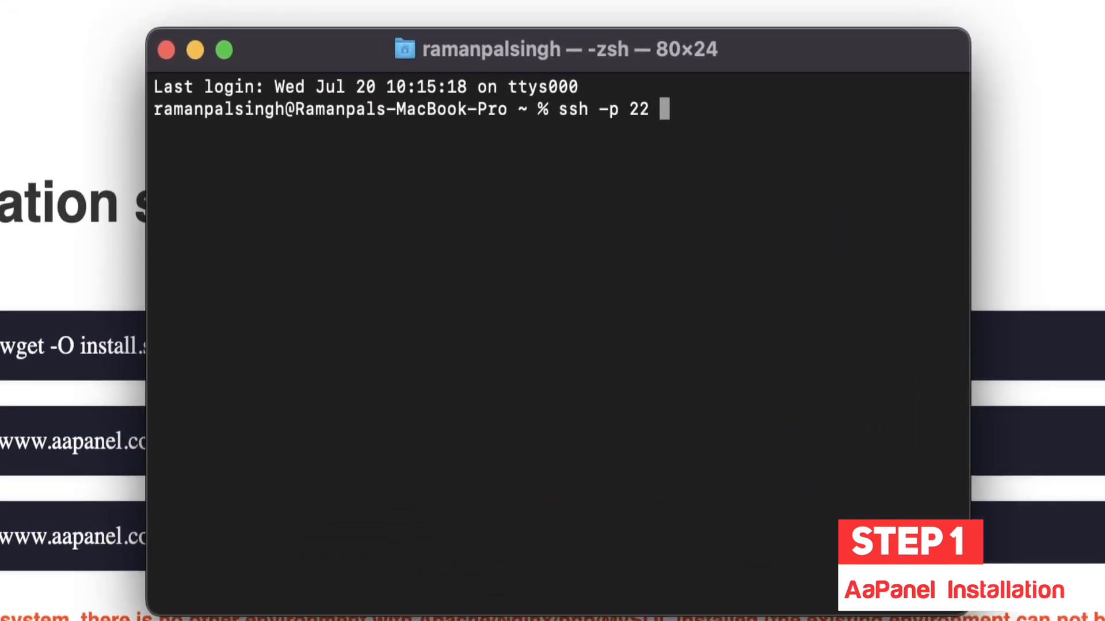
pyautogui.write('root@16')
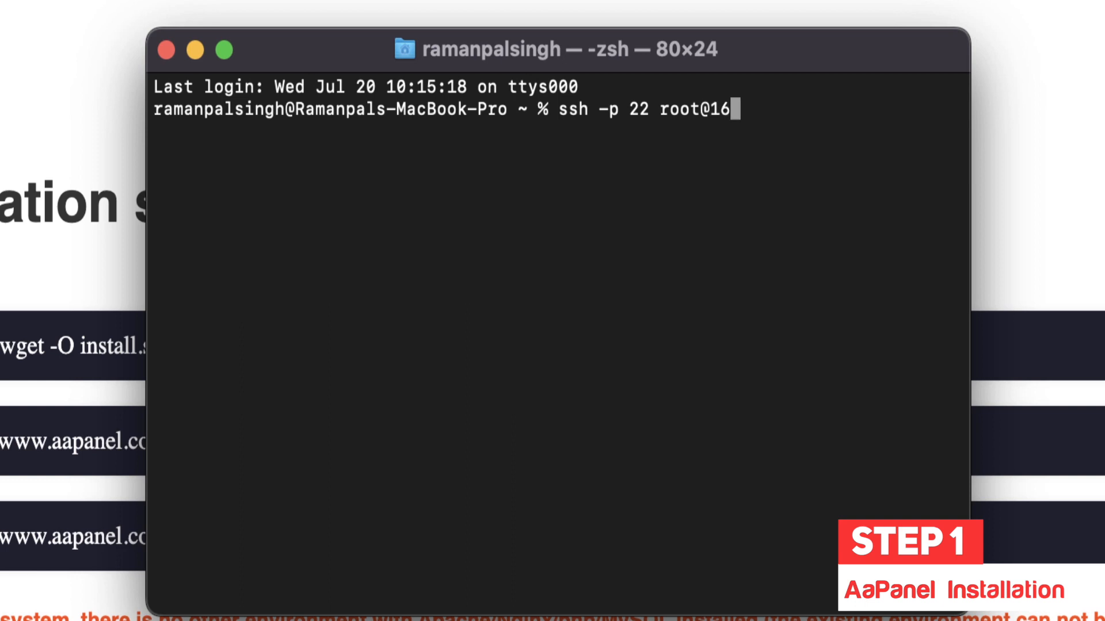
pyautogui.write('8.119.22')
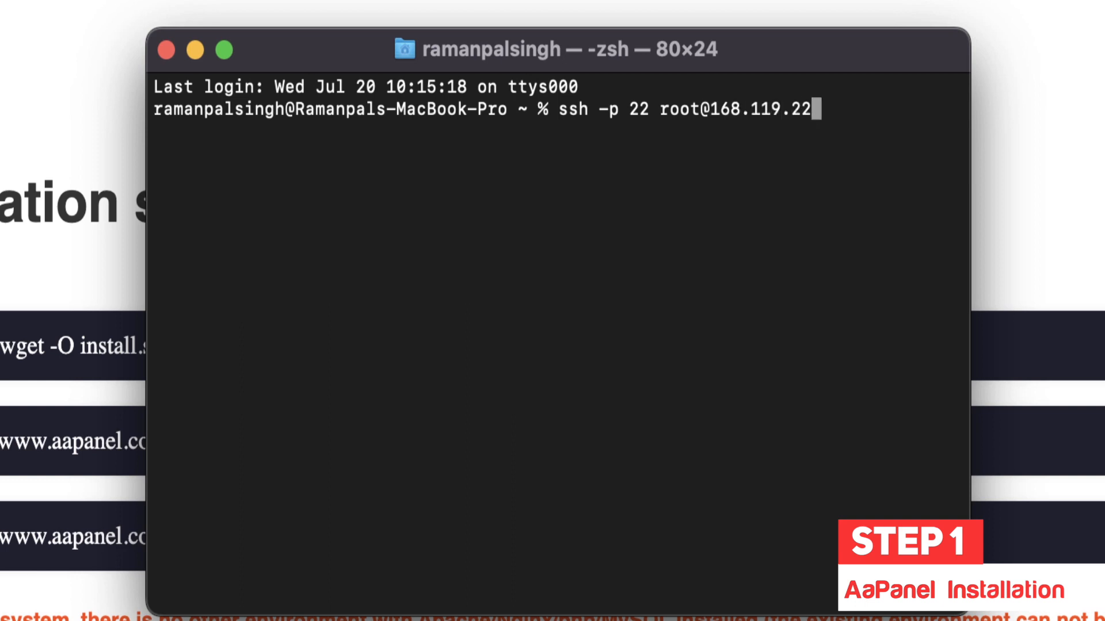
pyautogui.write('5.217')
pyautogui.press('Return')
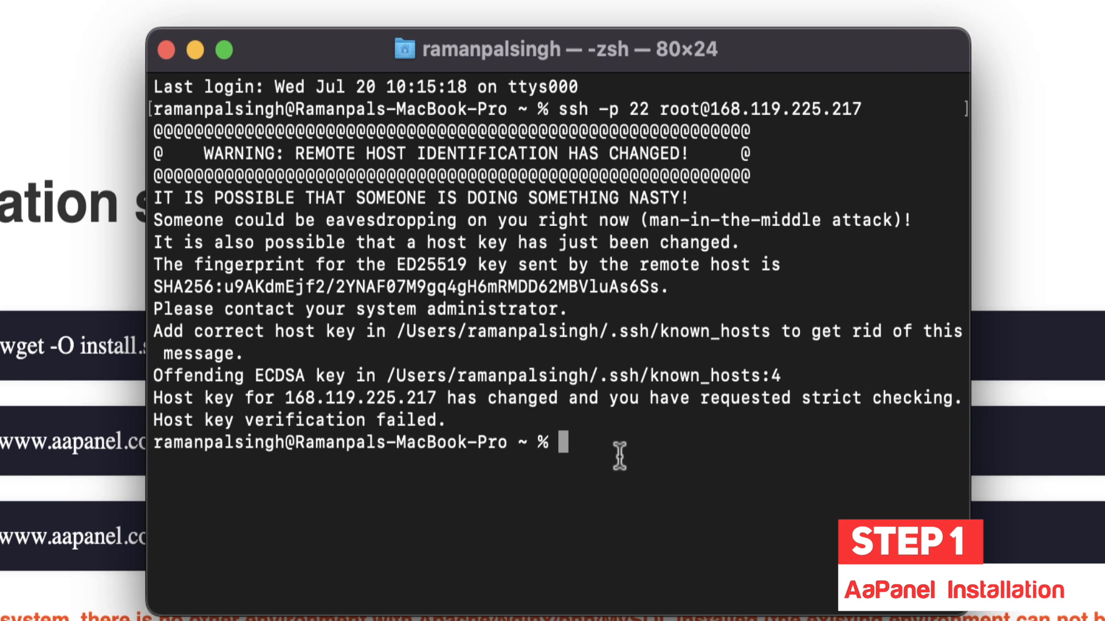
pyautogui.write('ssh')
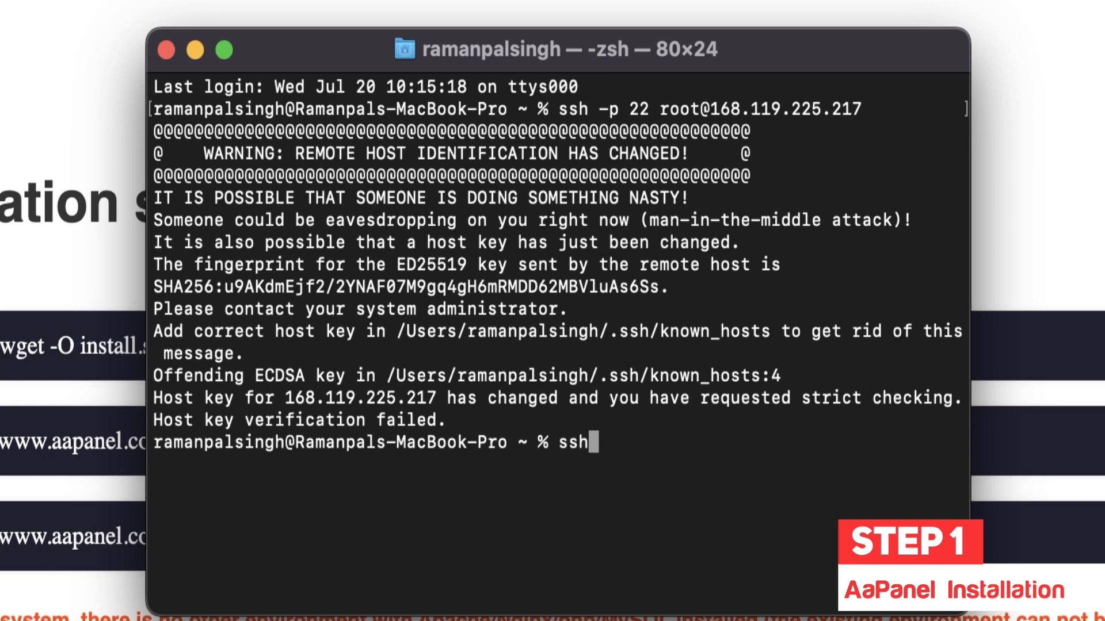
pyautogui.write('-keygen')
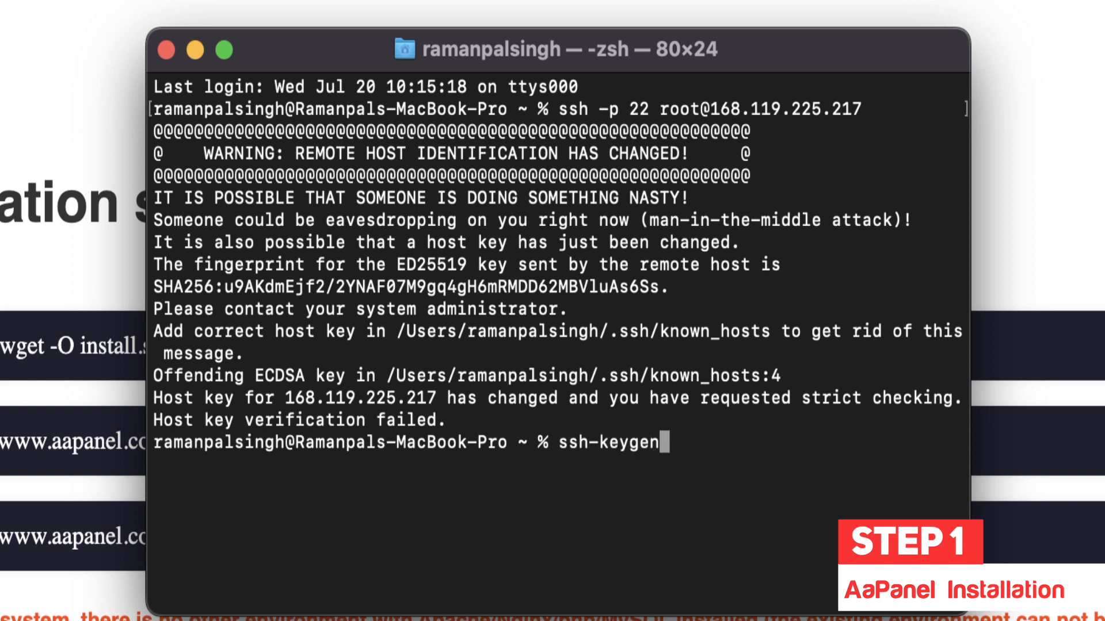
pyautogui.write(' -R 168.')
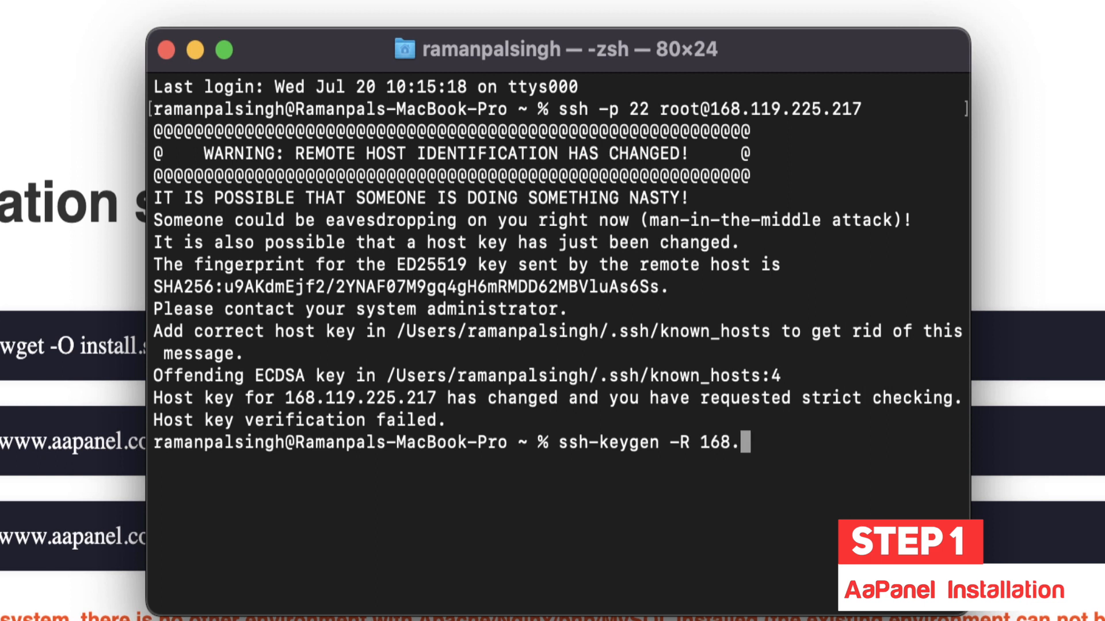
pyautogui.write('119')
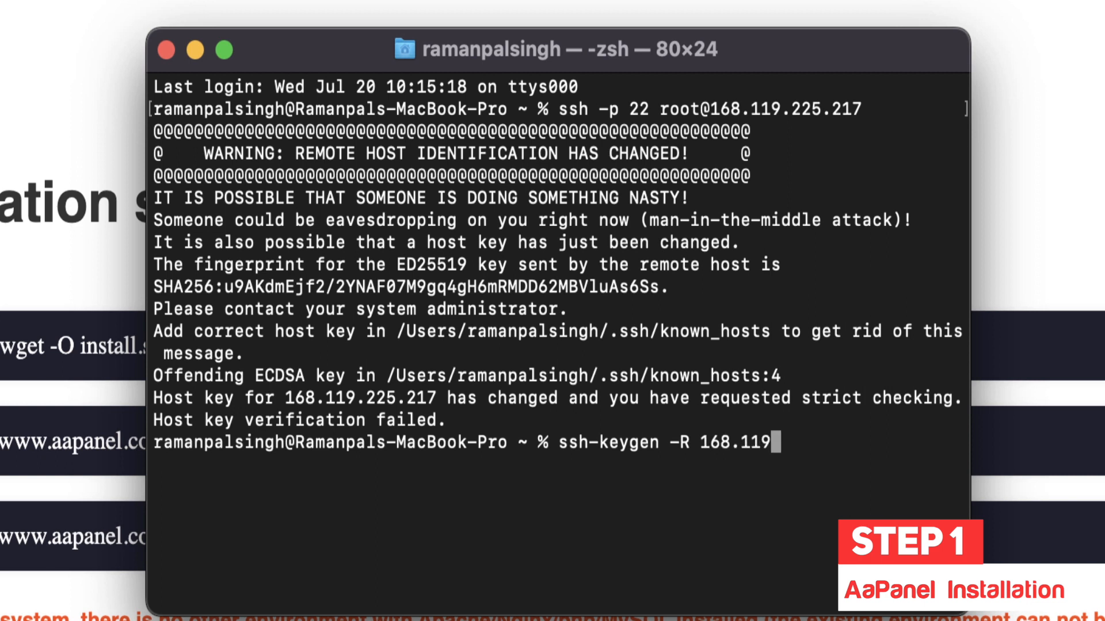
pyautogui.write('.225.217')
pyautogui.press('Return')
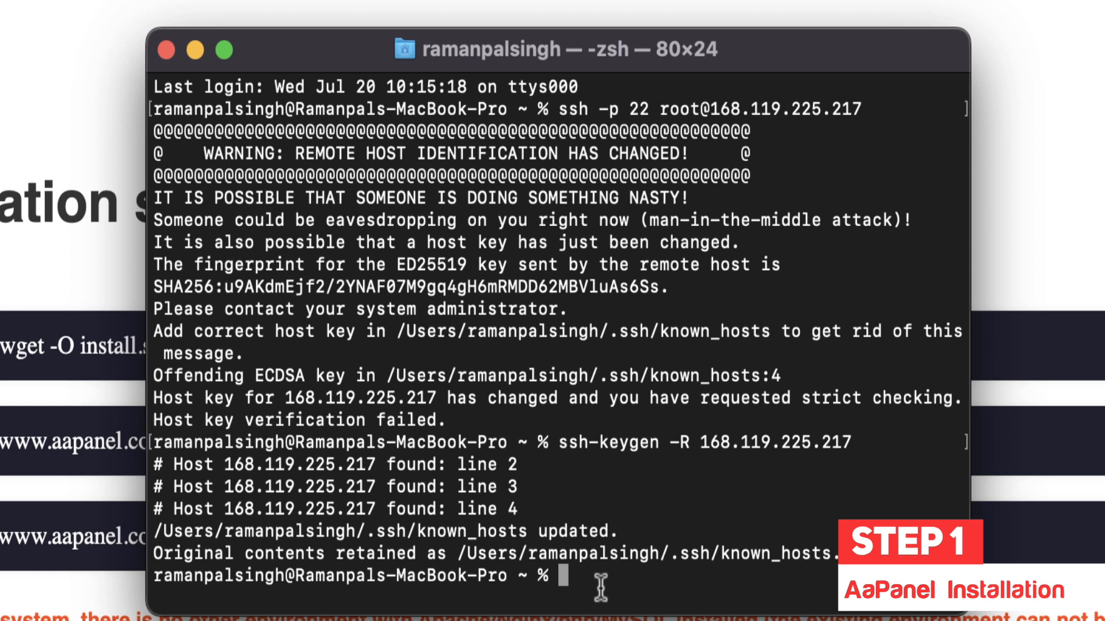
pyautogui.write('ssh -')
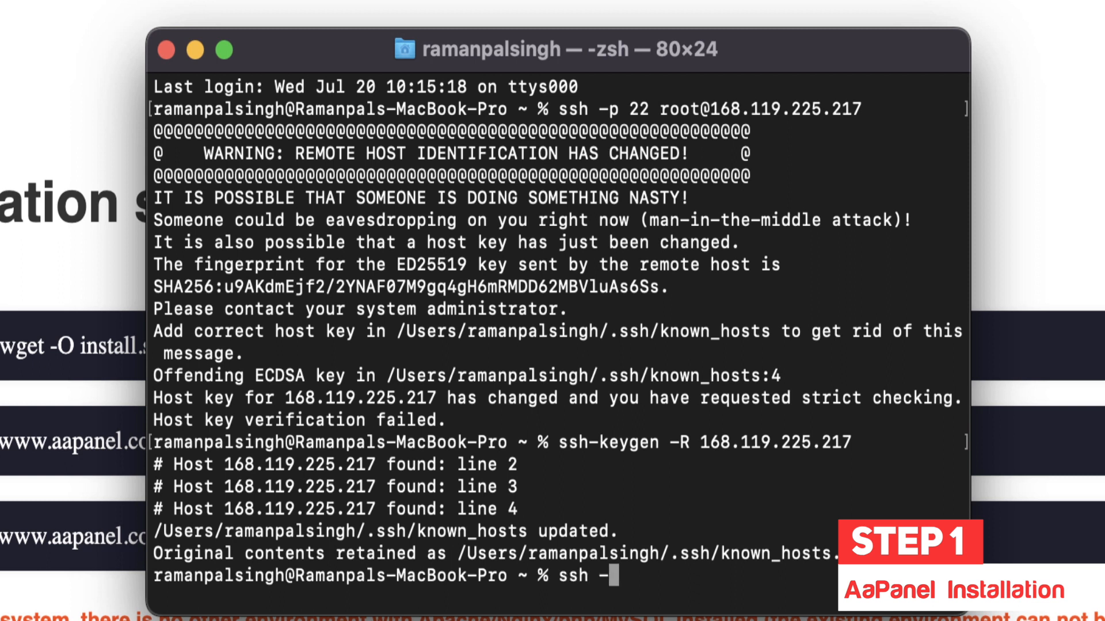
pyautogui.write('p 22 root@168.119.225.217')
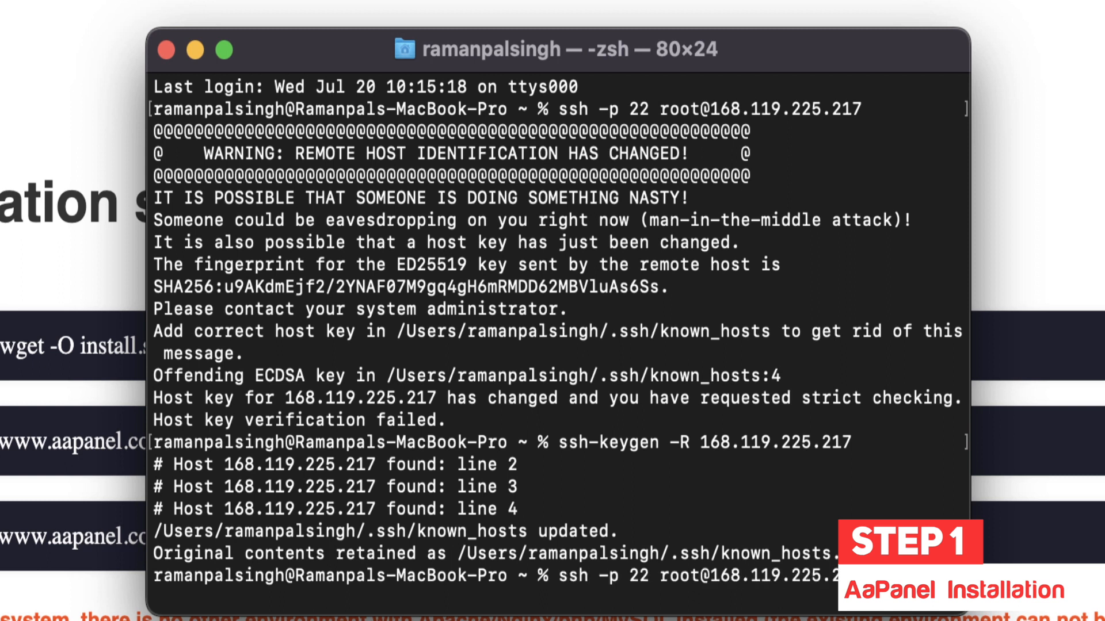
pyautogui.press('Return')
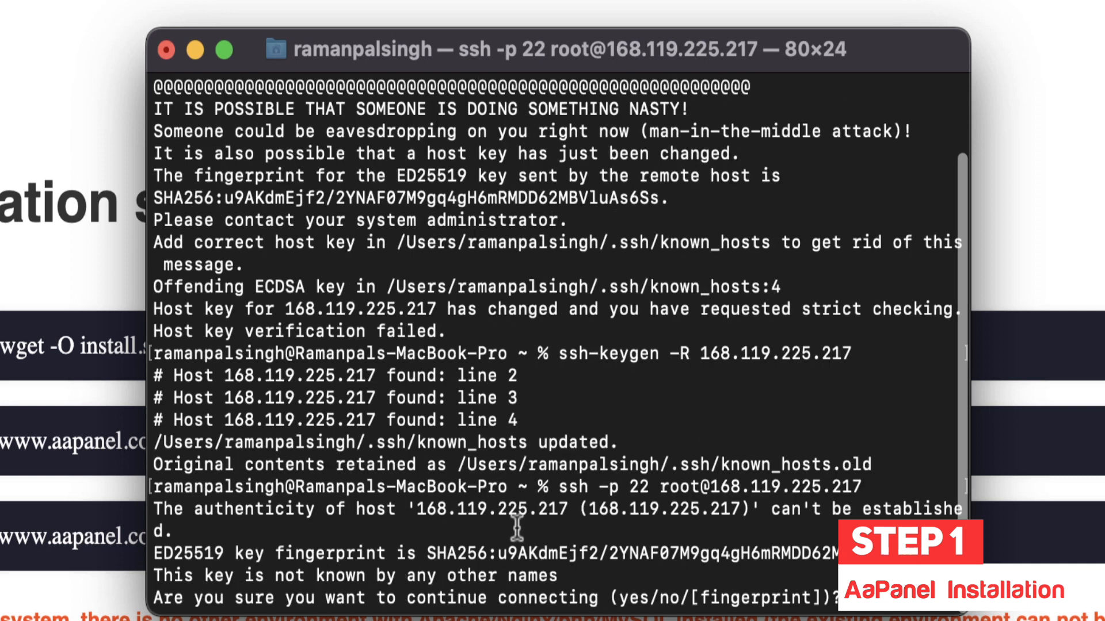
pyautogui.write('yes')
pyautogui.press('Return')
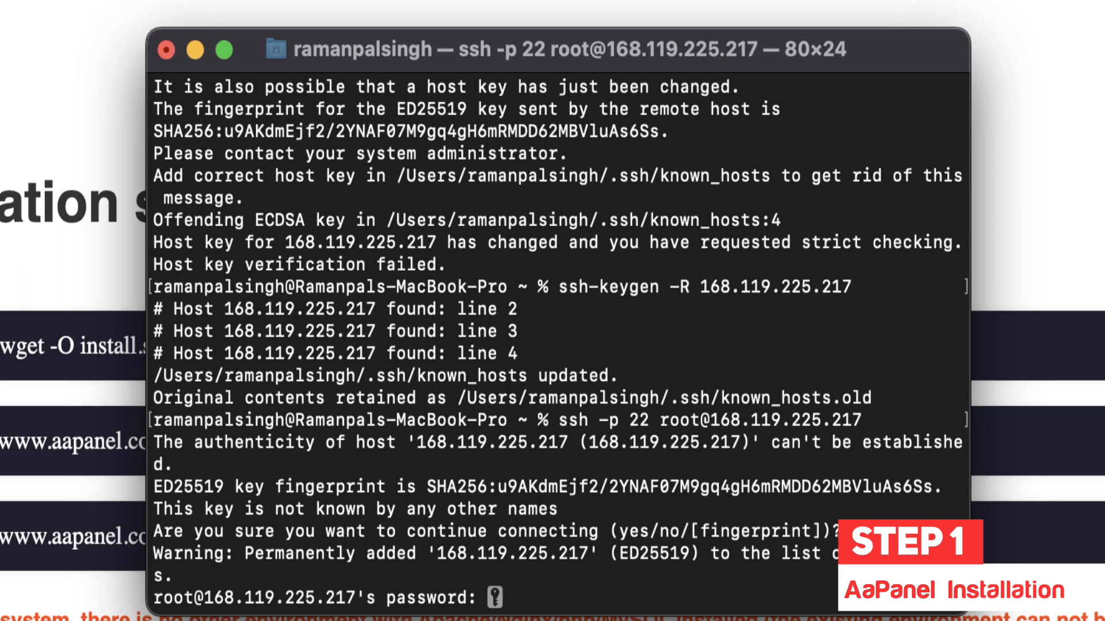
# Step: Log in with the pasted root password and complete the forced password change
pyautogui.press('super+Tab')
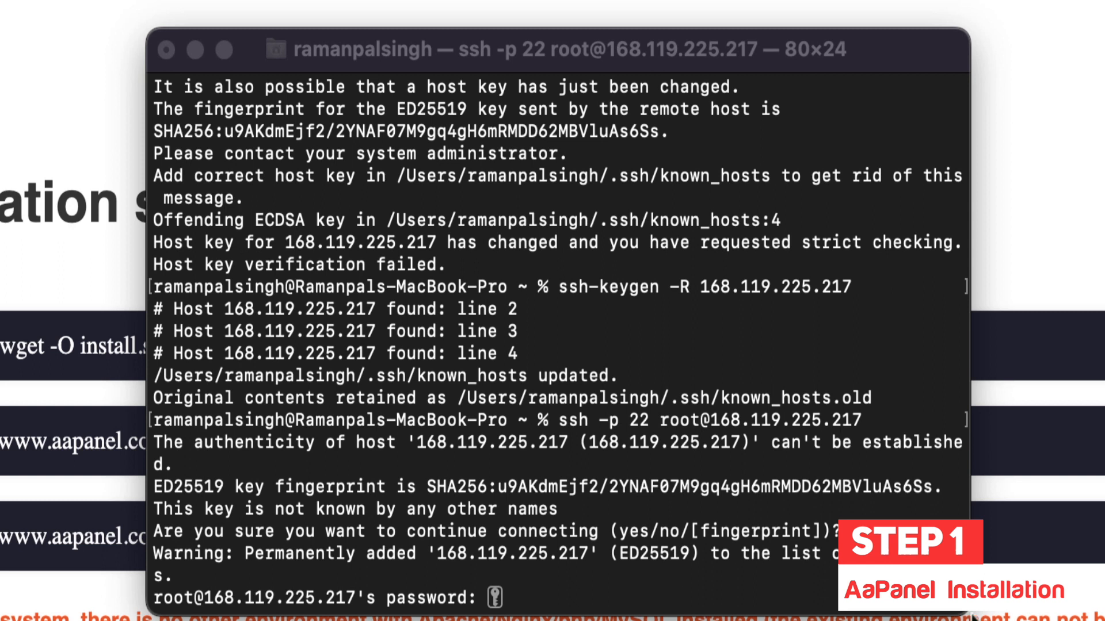
pyautogui.rightClick(568, 594)
pyautogui.click(612, 620)
pyautogui.press('Return')
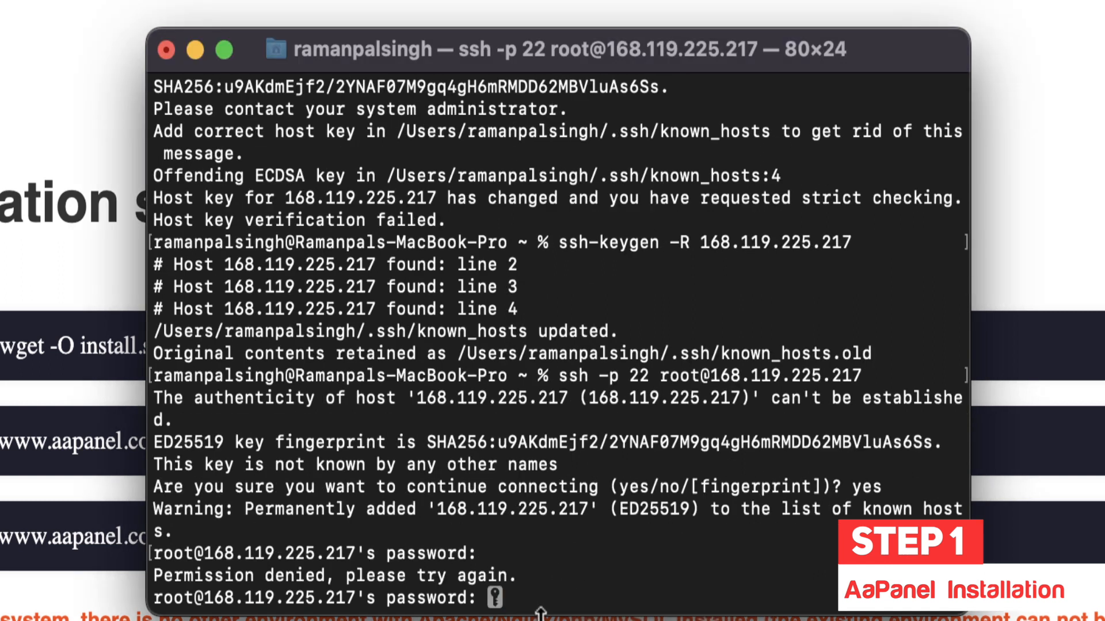
pyautogui.press('Return')
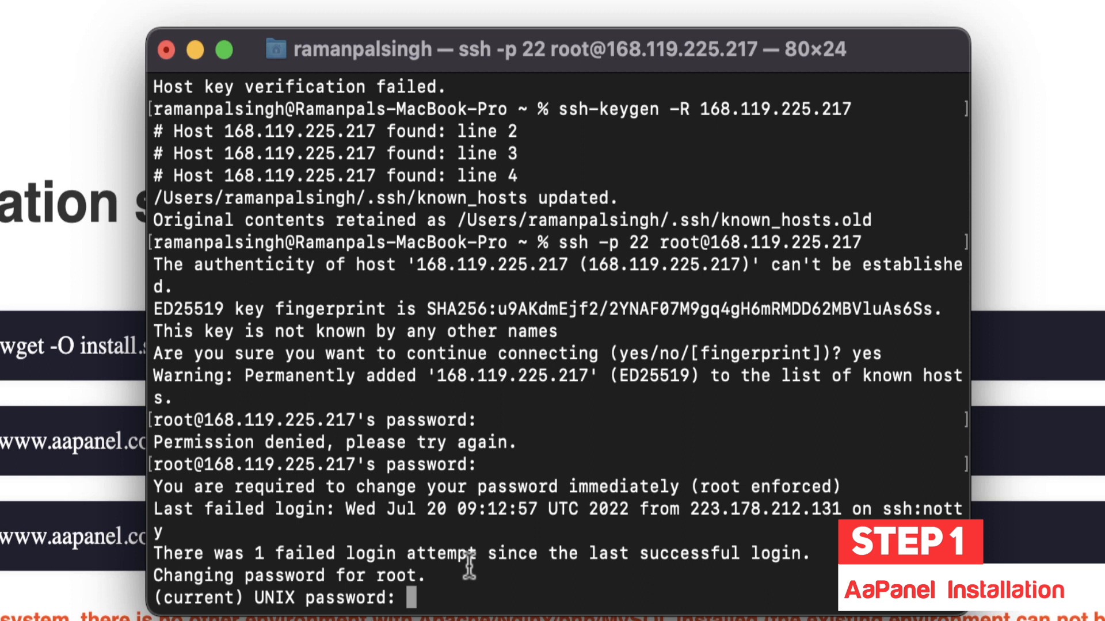
pyautogui.press('Return')
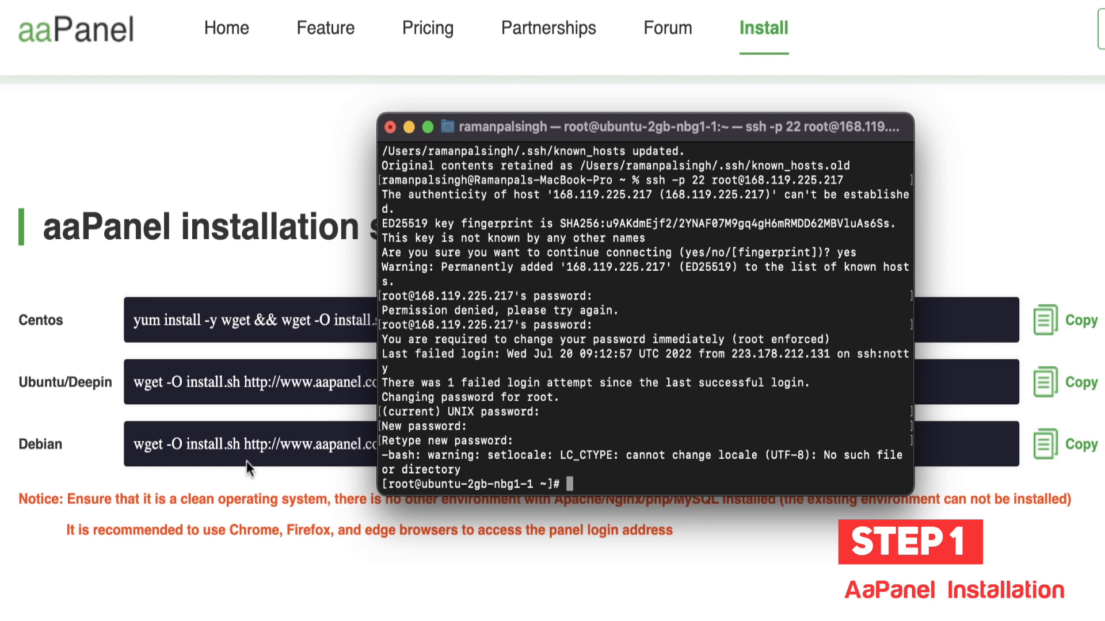
pyautogui.click(246, 460)
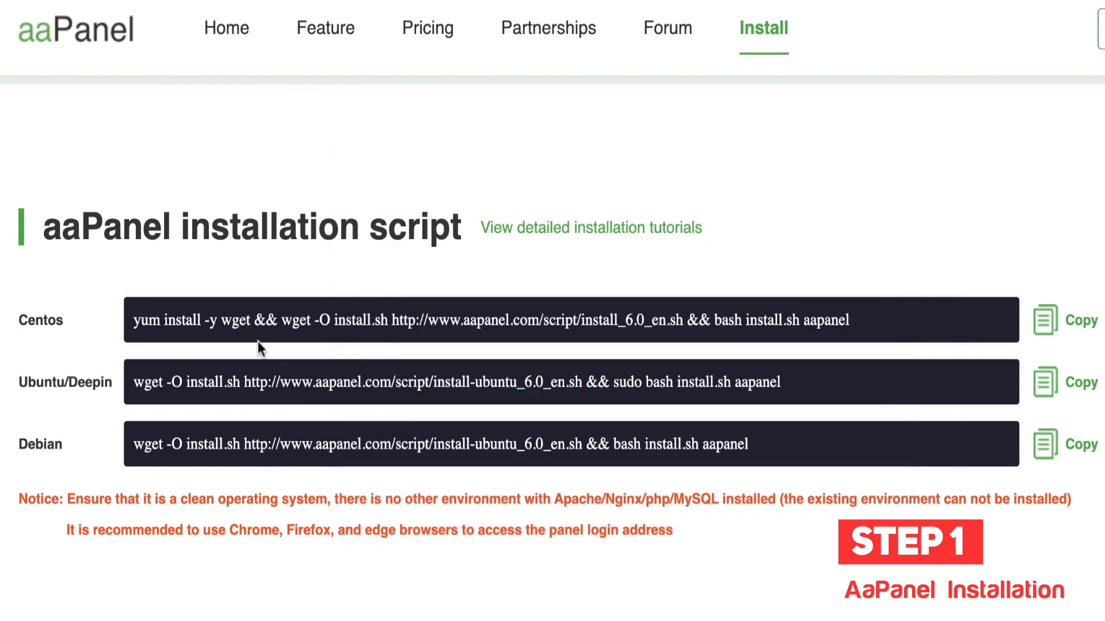
# Step: Copy the CentOS install command, run it on the server, and select the resulting panel address
pyautogui.click(1075, 329)
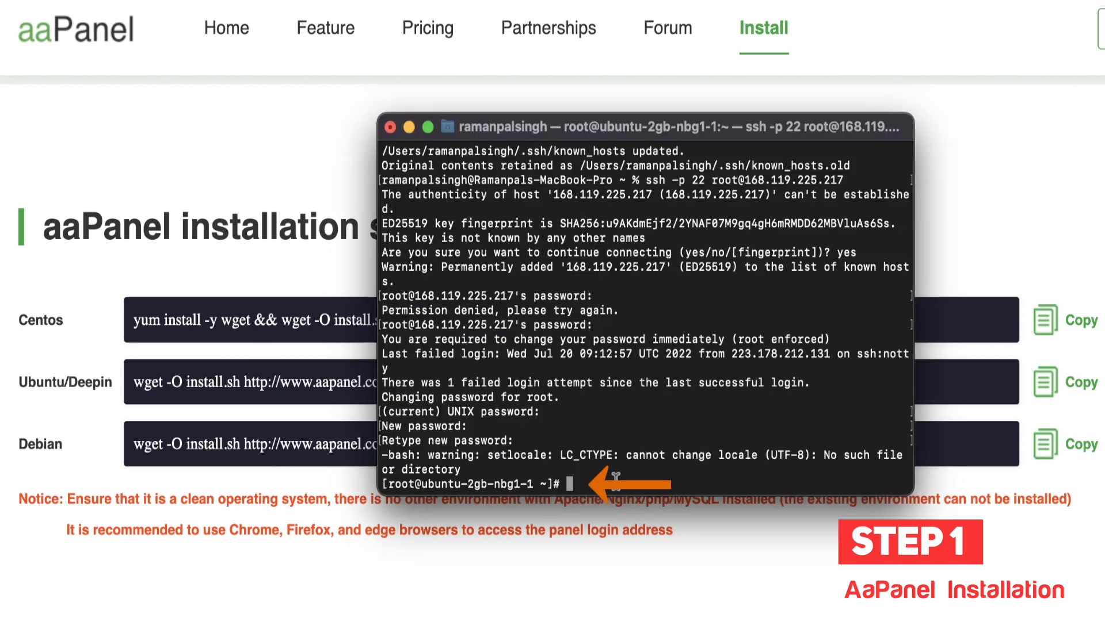
pyautogui.write('yum install -y wget && wget -O install.sh http://www.aapanel.com/script/install_6.0_en.sh && bash install.sh aapanel')
pyautogui.press('Return')
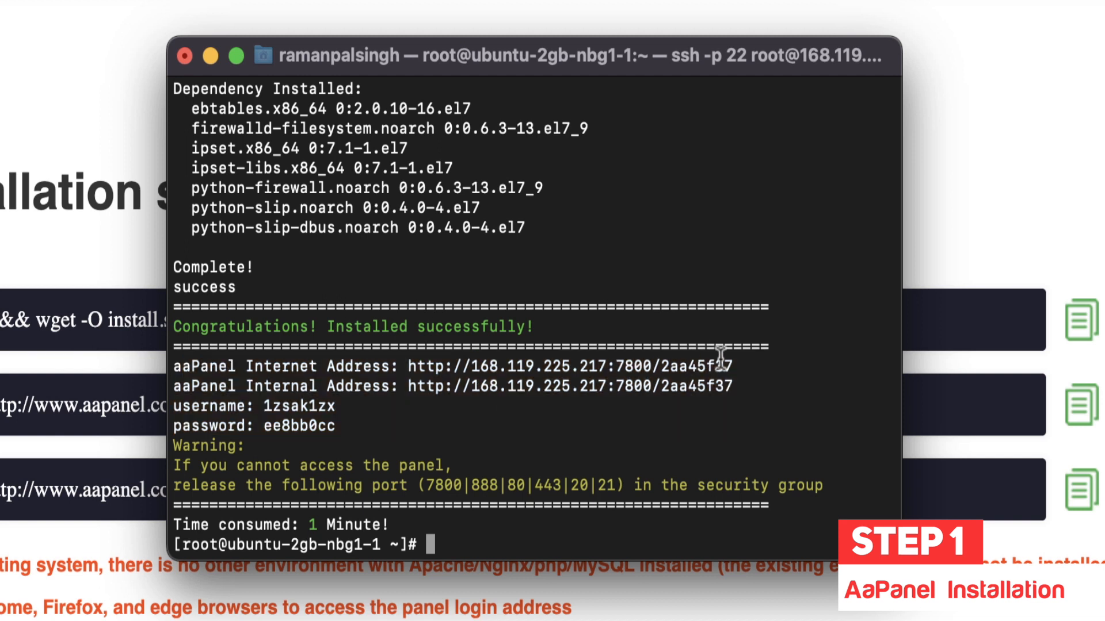
pyautogui.moveTo(742, 366); pyautogui.dragTo(412, 370)
pyautogui.press('super+c')
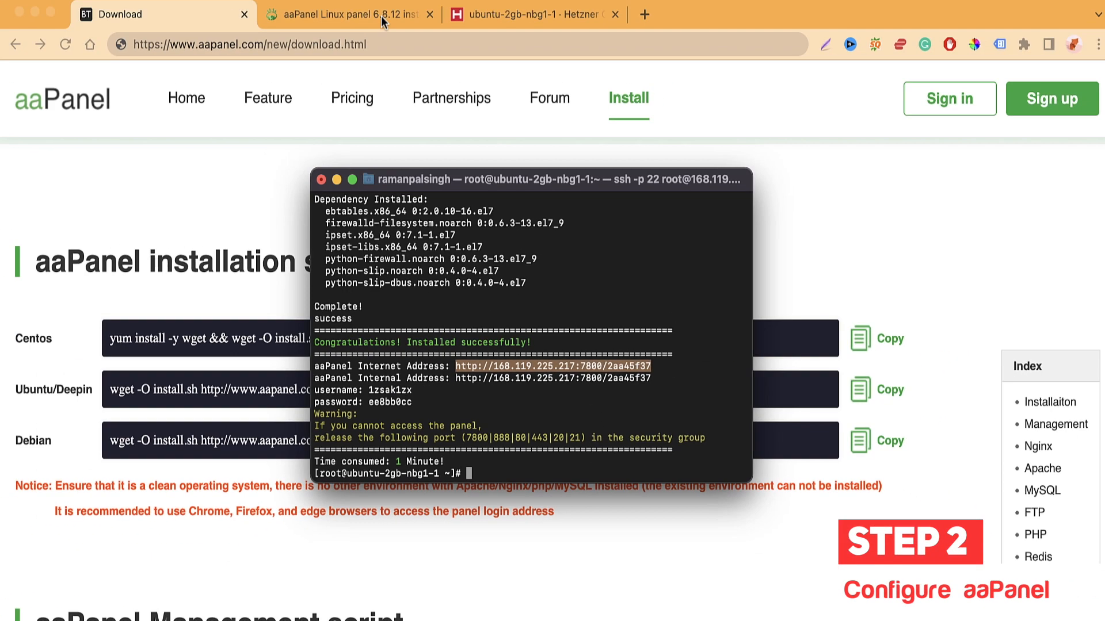
# Step: Paste the panel address on port 7800 into Chrome's address bar to load the login page
pyautogui.click(381, 15)
pyautogui.click(374, 46)
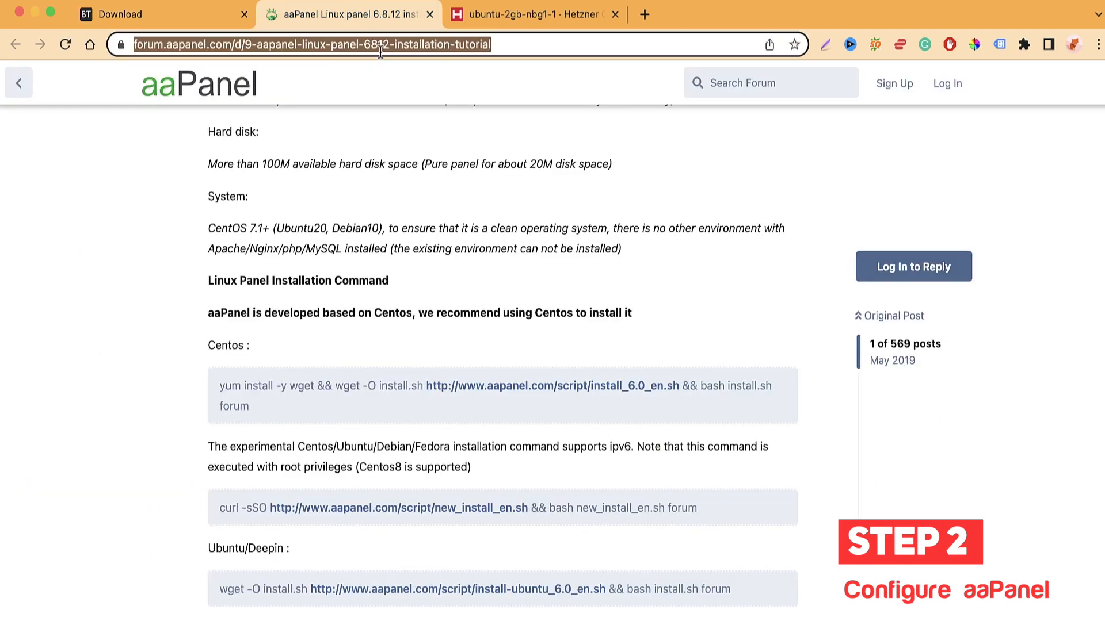
pyautogui.press('super+v')
pyautogui.press('Return')
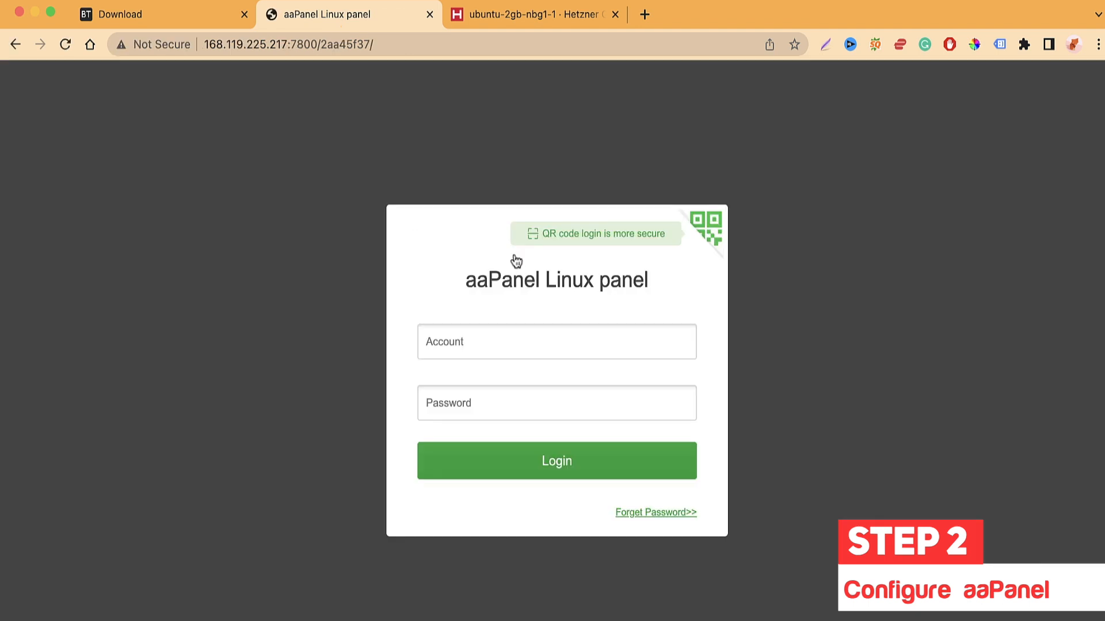
pyautogui.click(237, 47)
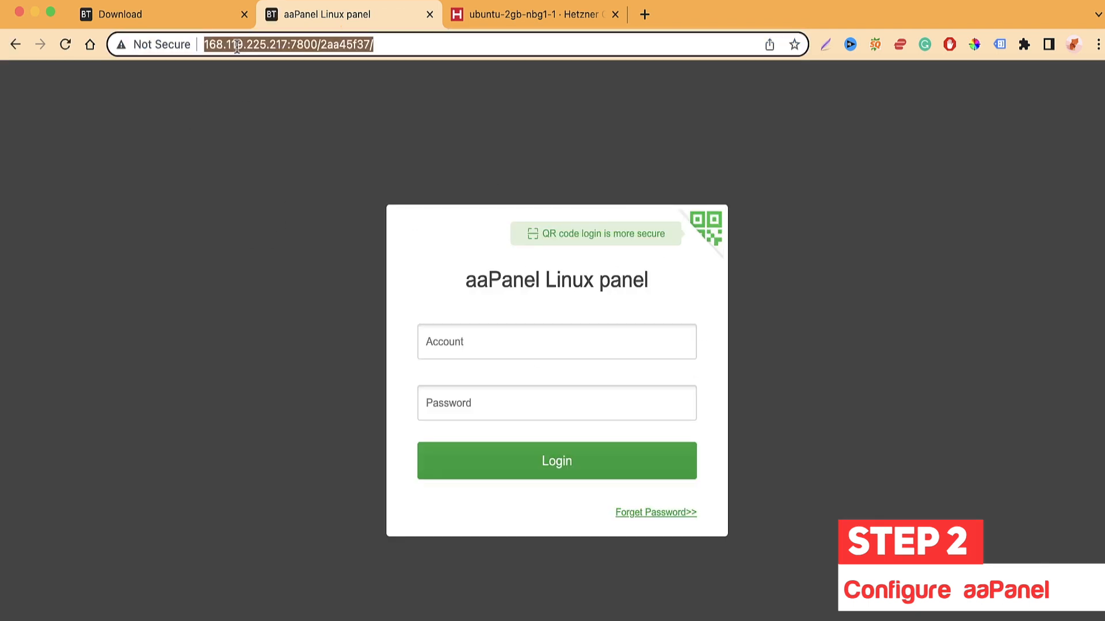
pyautogui.click(221, 45)
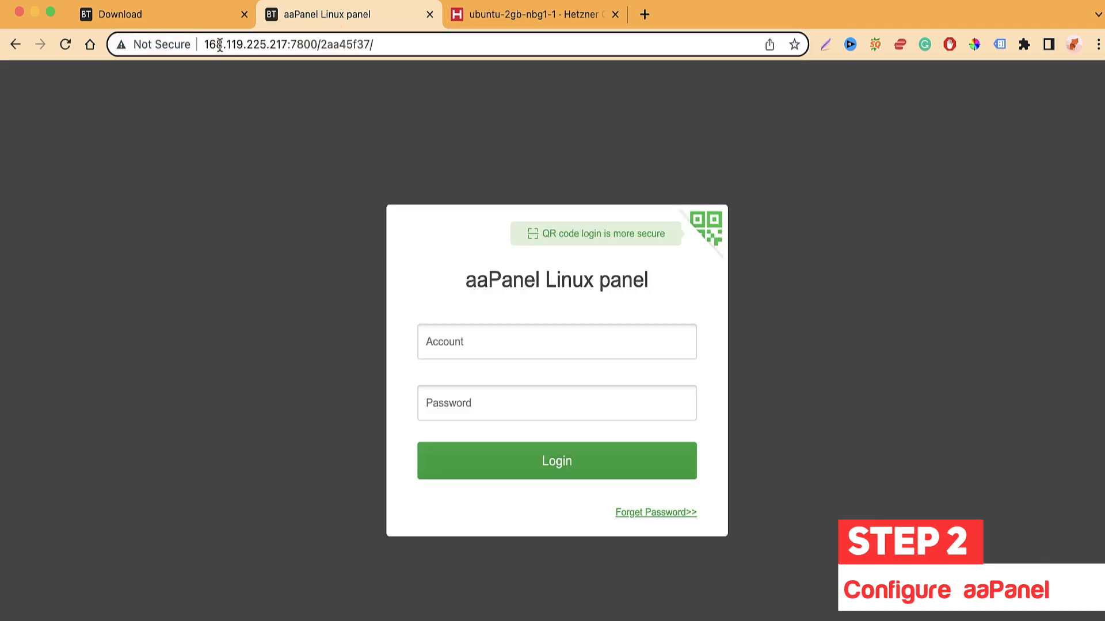
pyautogui.click(323, 104)
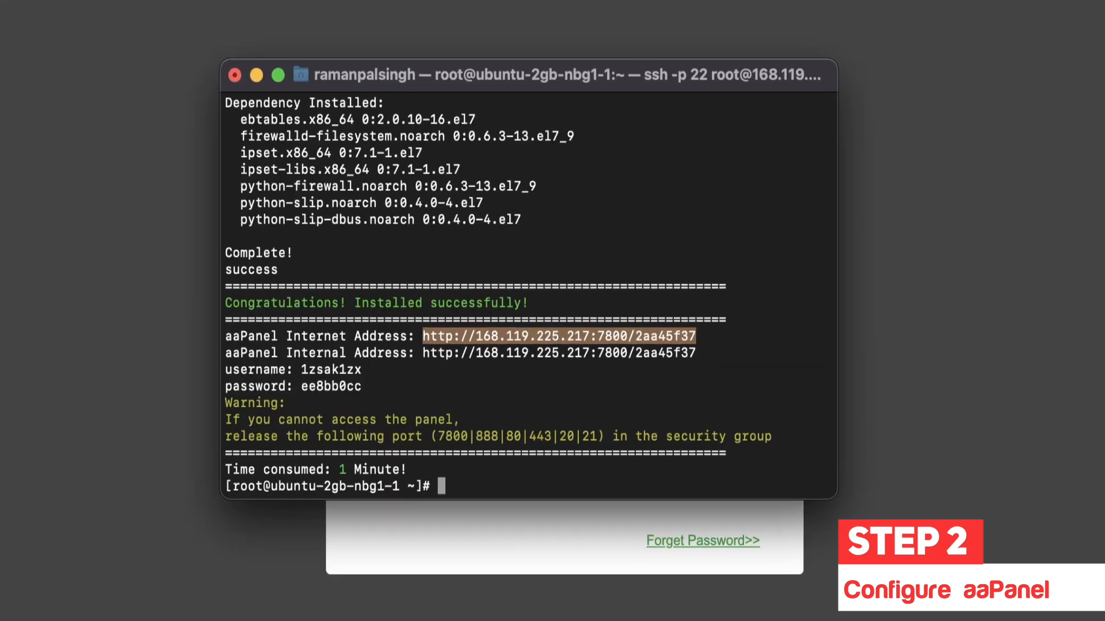
# Step: Copy the generated username and password from the installer output into the login form
pyautogui.click(361, 374)
pyautogui.moveTo(362, 374); pyautogui.dragTo(288, 368)
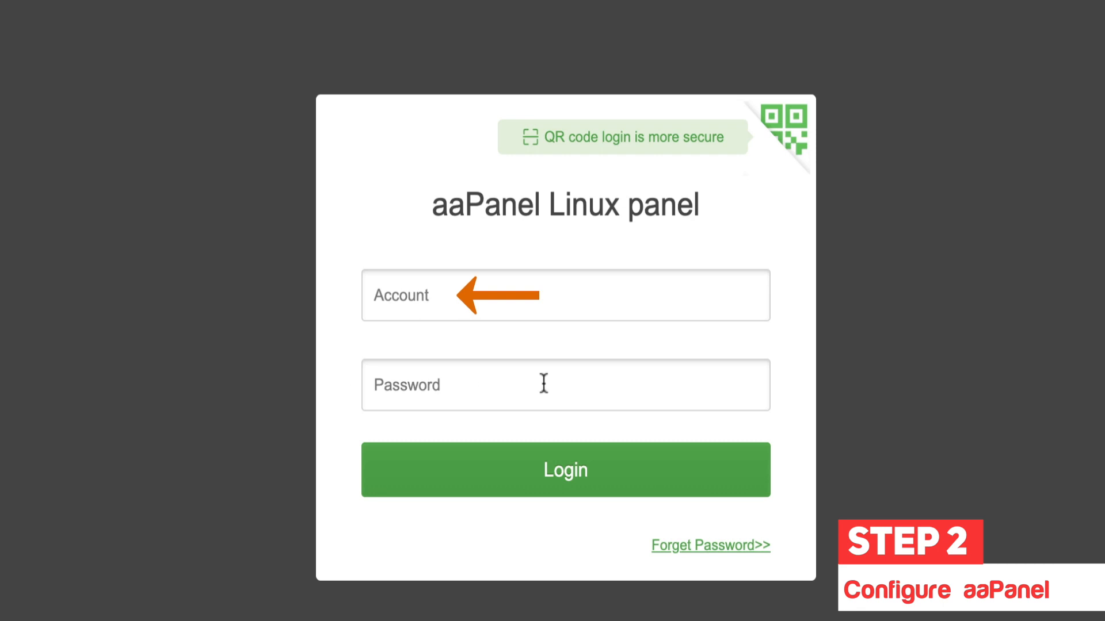
pyautogui.click(557, 311)
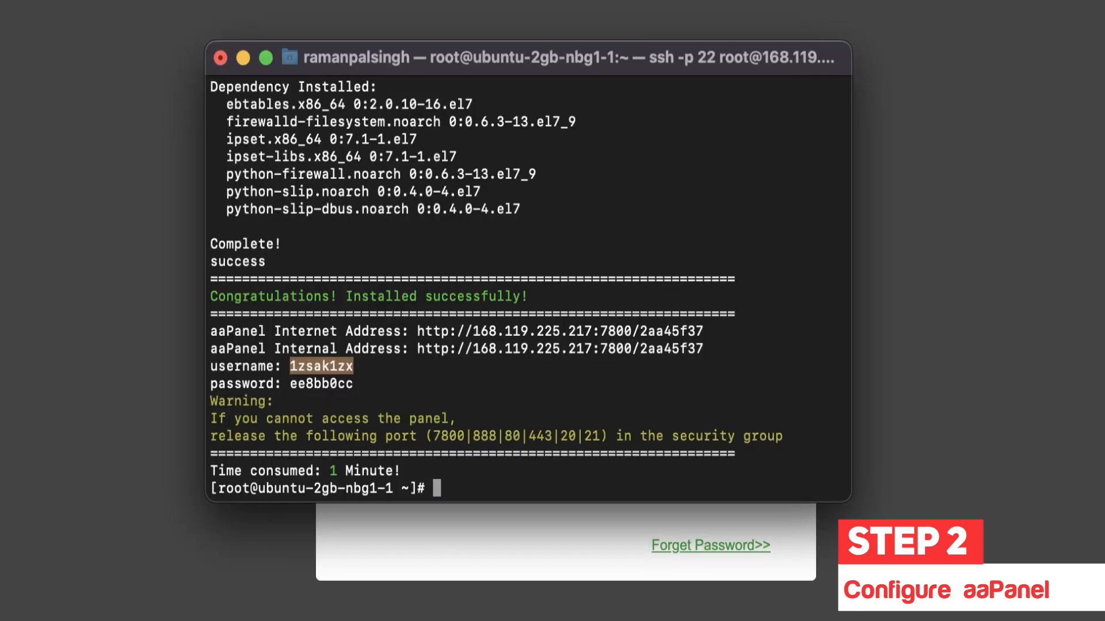
pyautogui.moveTo(353, 384); pyautogui.dragTo(289, 383)
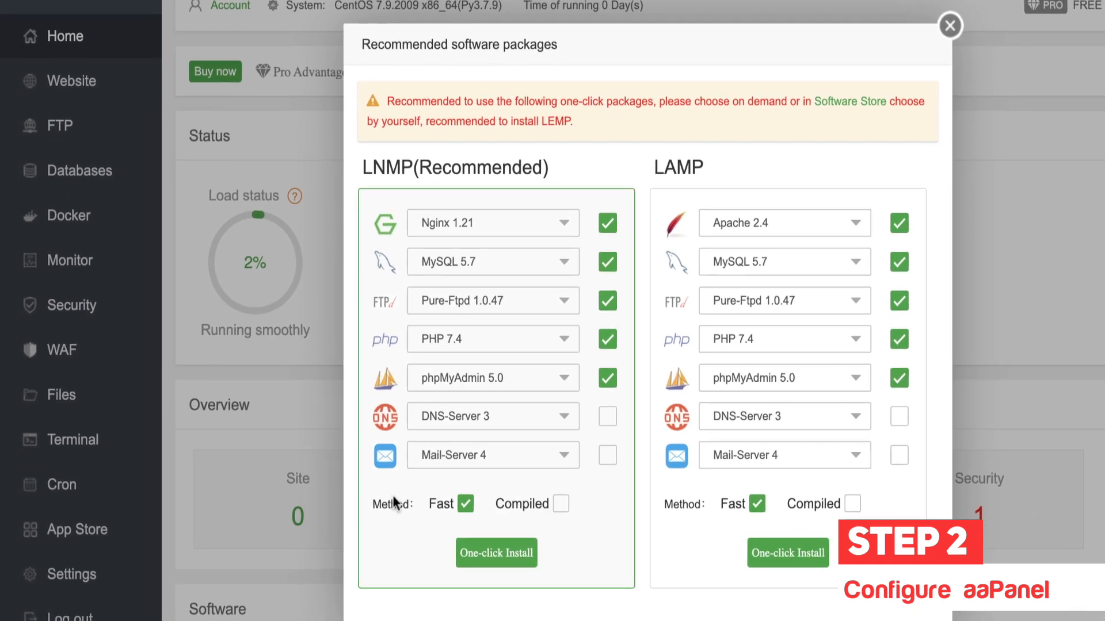
# Step: Check the DNS-Server and Mail-Server version options, then open the LNMP PHP version list
pyautogui.moveTo(544, 513)
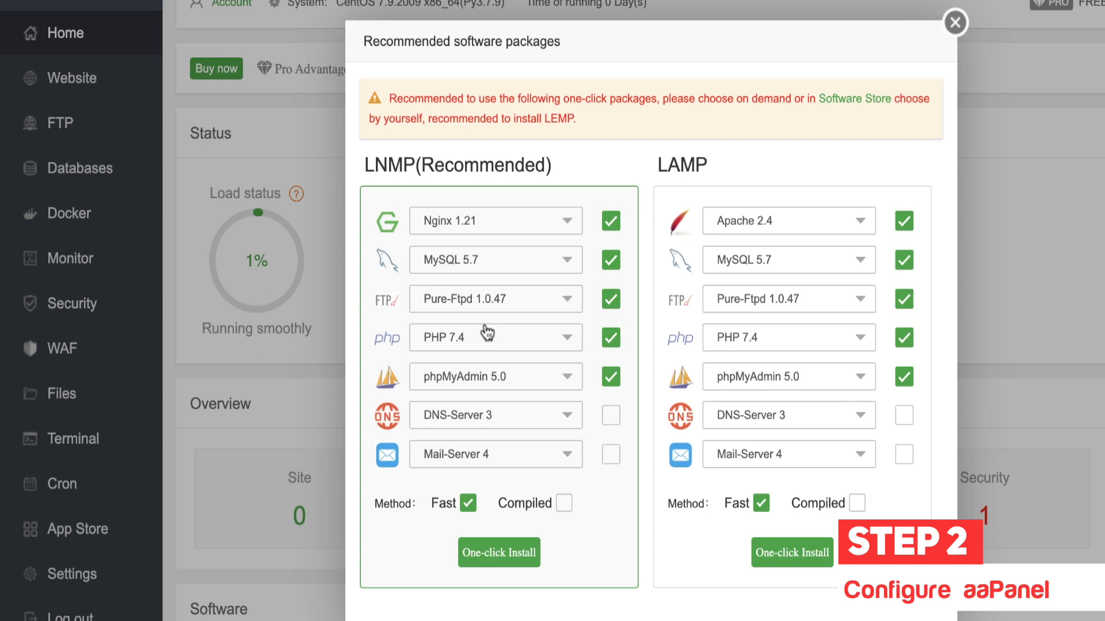
pyautogui.click(530, 419)
pyautogui.click(606, 494)
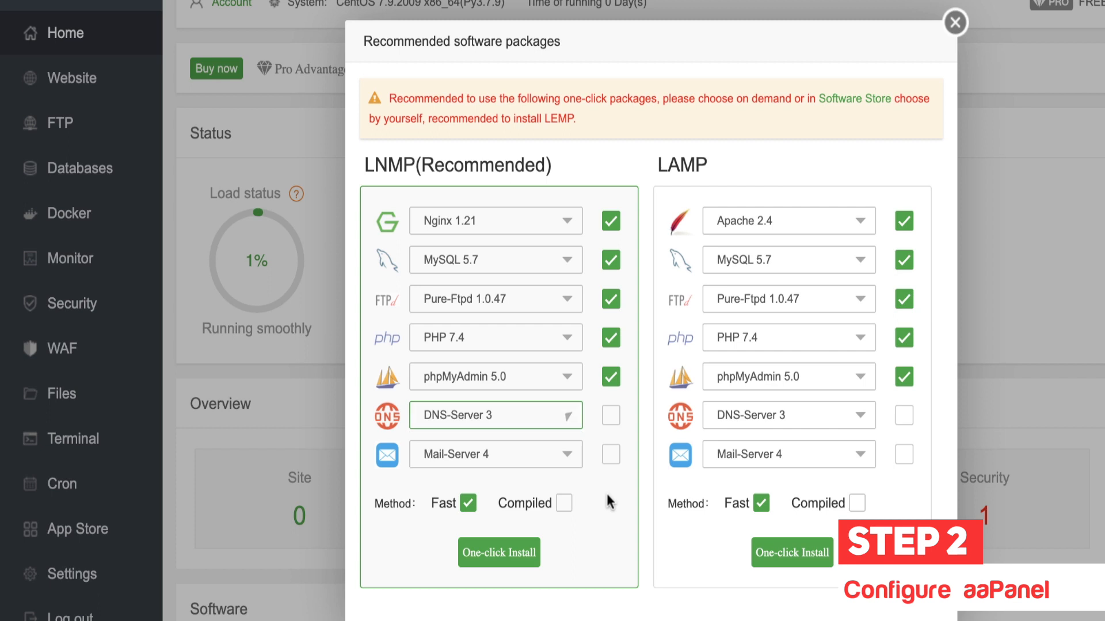
pyautogui.click(541, 460)
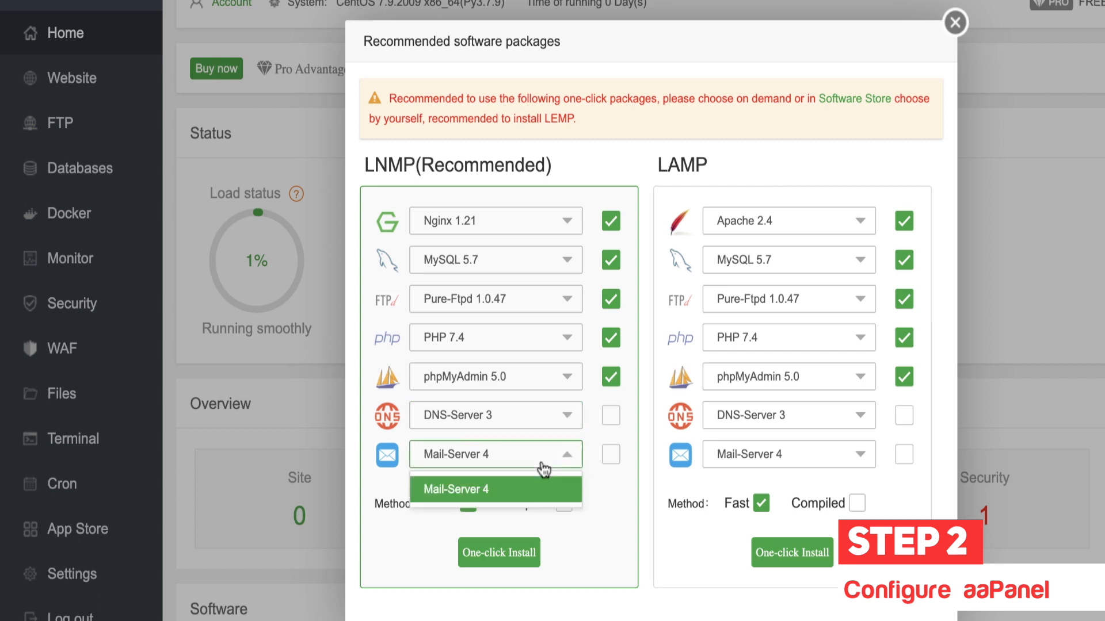
pyautogui.click(589, 503)
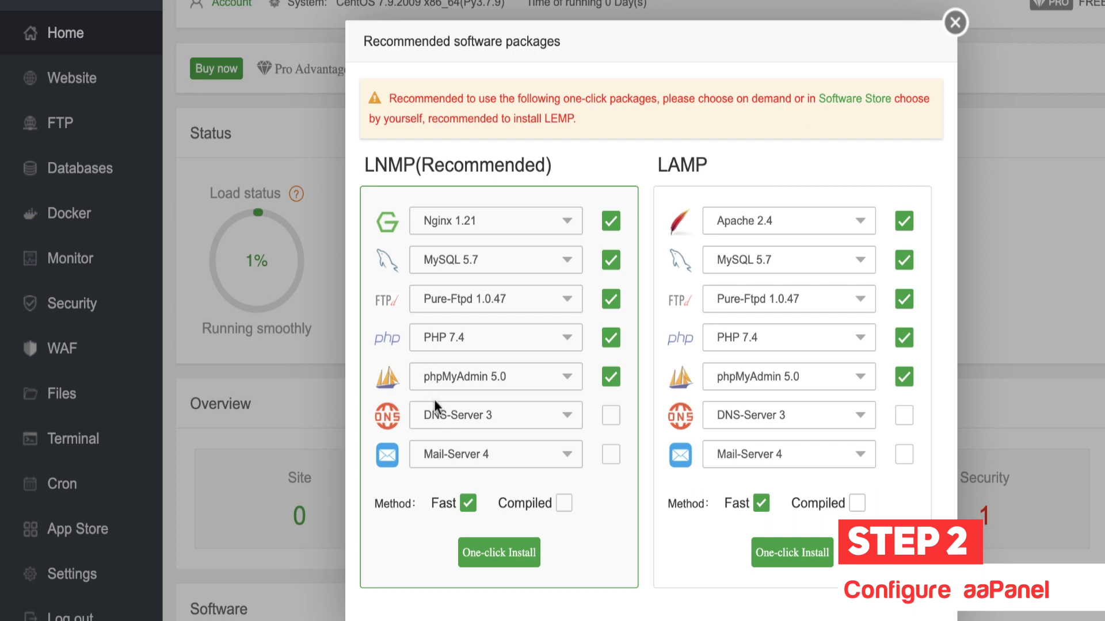
pyautogui.click(492, 351)
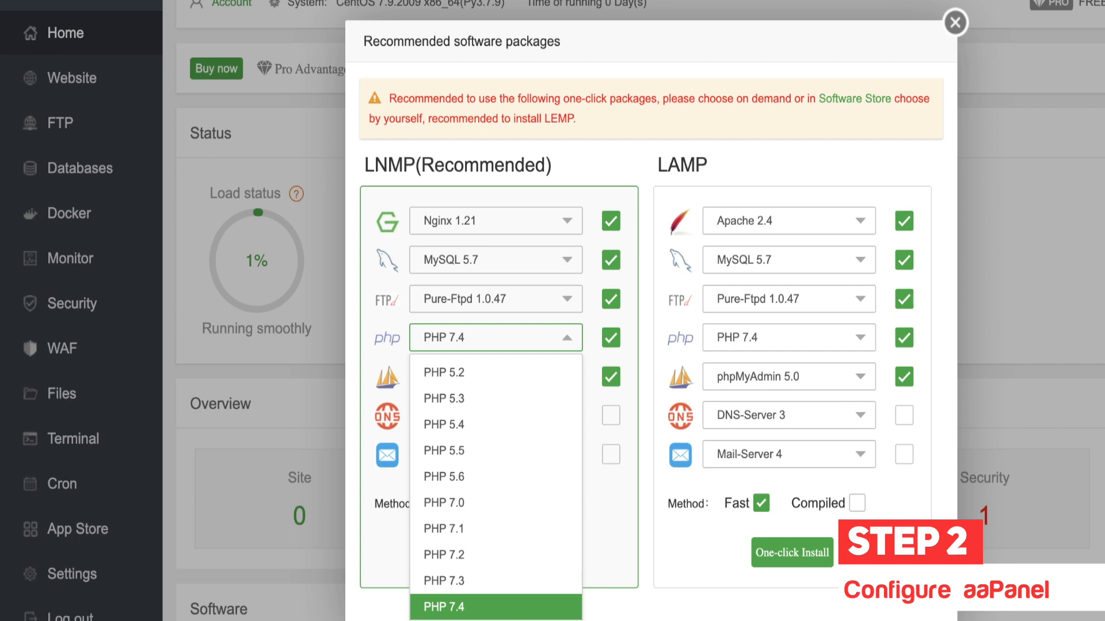
# Step: Keep PHP 7.4 and review the Pure-Ftpd versions without changing them
pyautogui.click(389, 349)
pyautogui.click(514, 343)
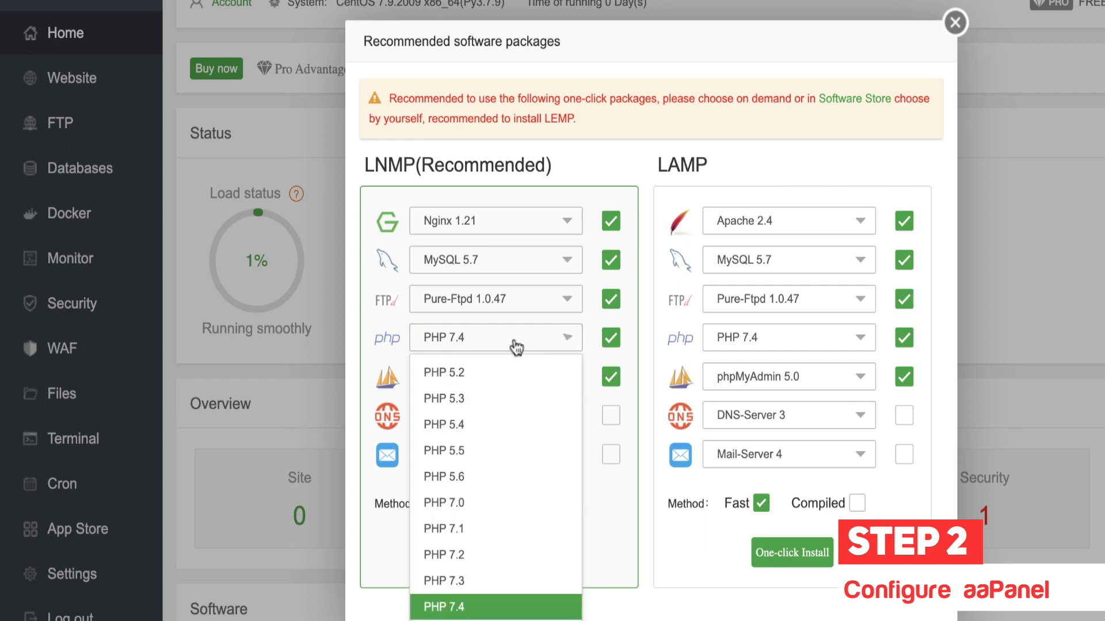
pyautogui.click(470, 611)
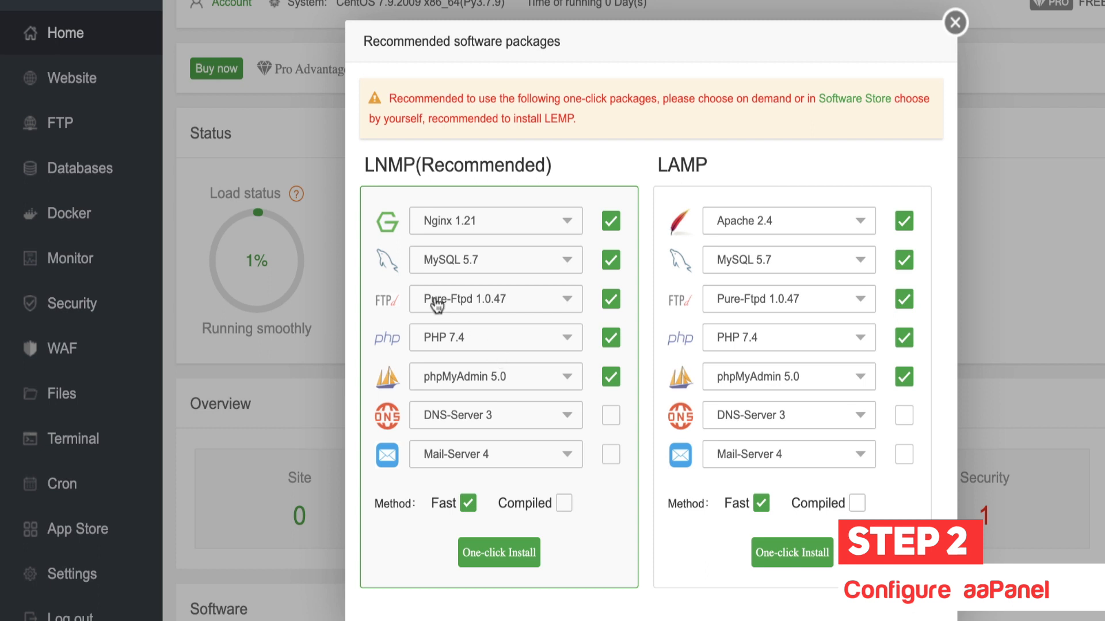
pyautogui.click(499, 306)
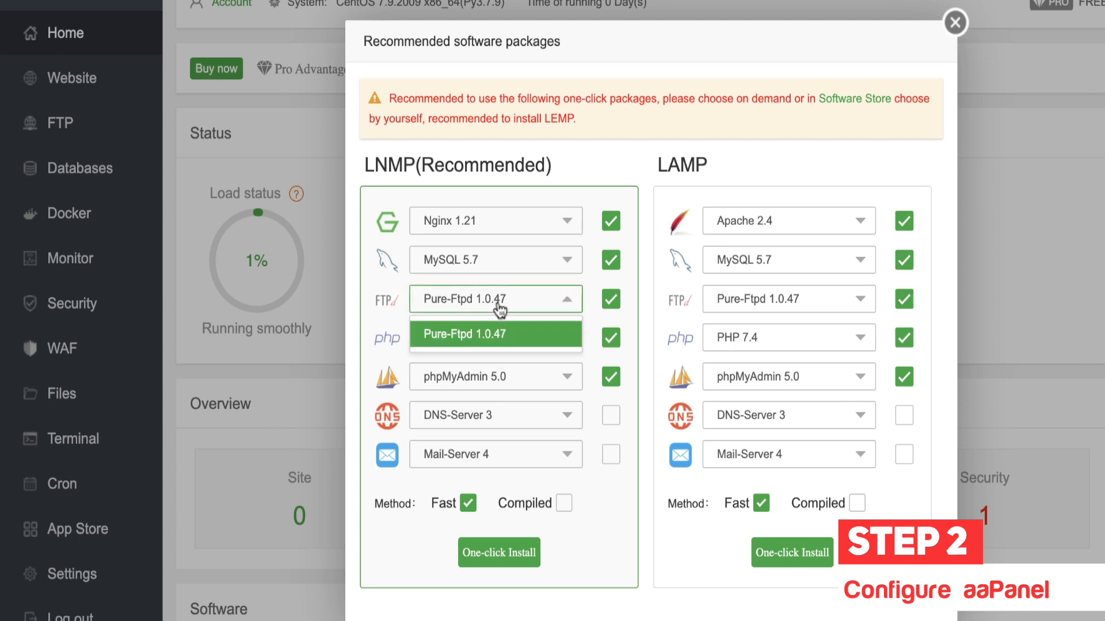
pyautogui.click(394, 291)
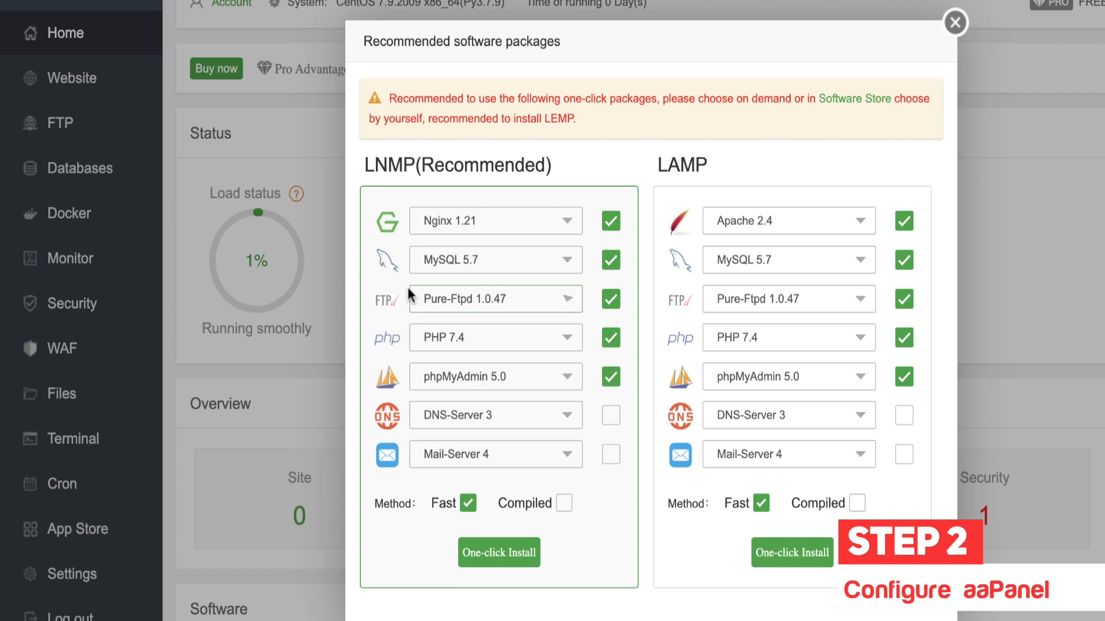
# Step: Keep MySQL 5.7 and Nginx 1.21 after reviewing their version lists
pyautogui.click(466, 264)
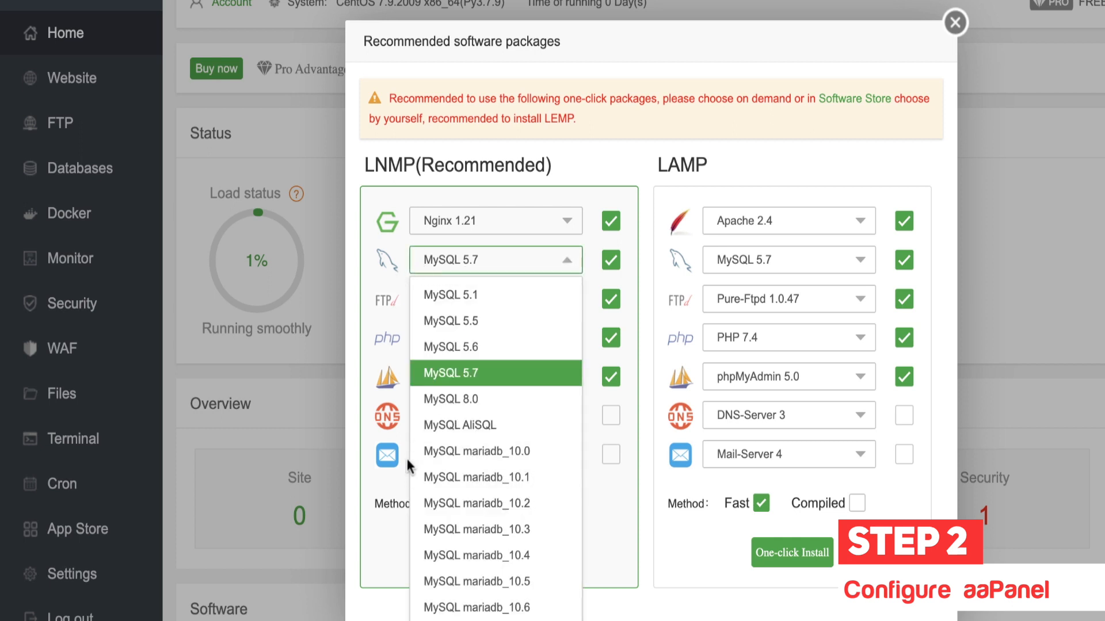
pyautogui.scroll(-5, 437, 502)
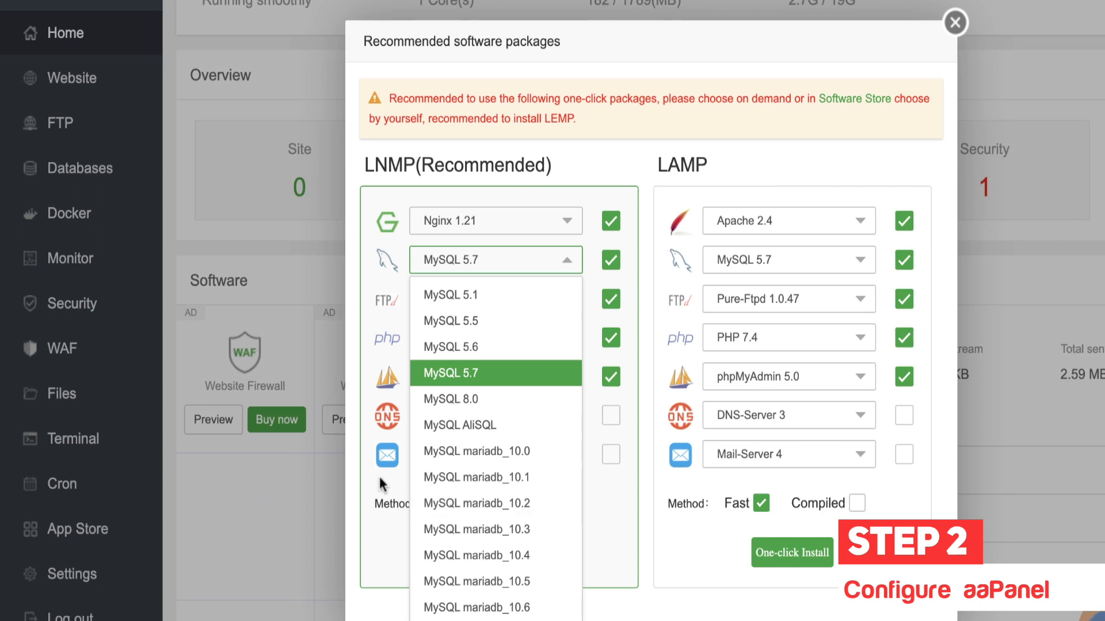
pyautogui.scroll(4, 381, 485)
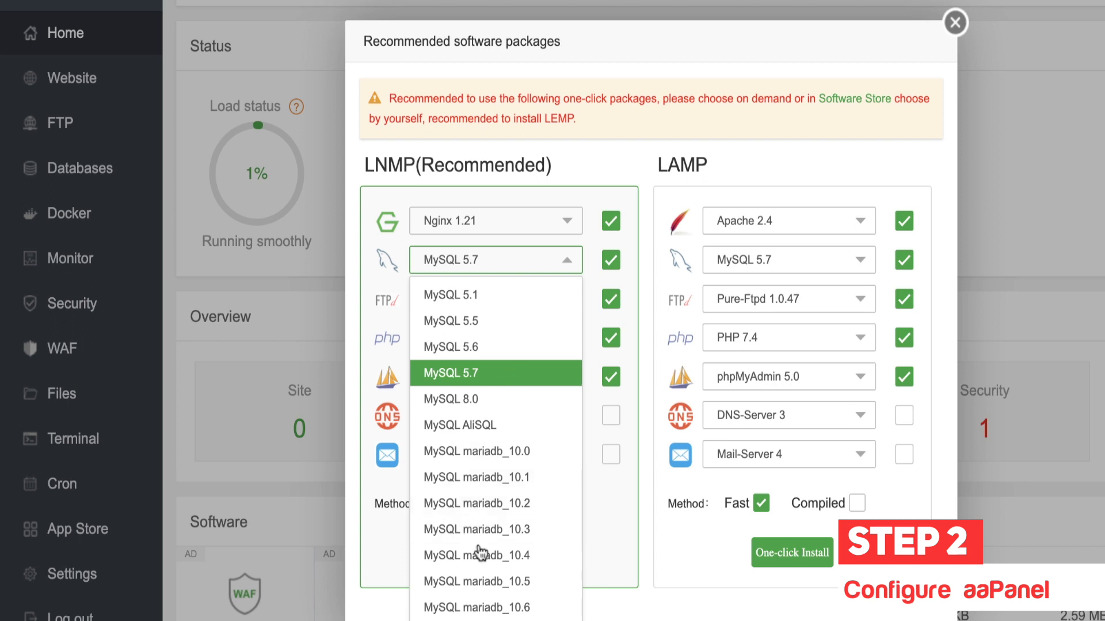
pyautogui.click(483, 381)
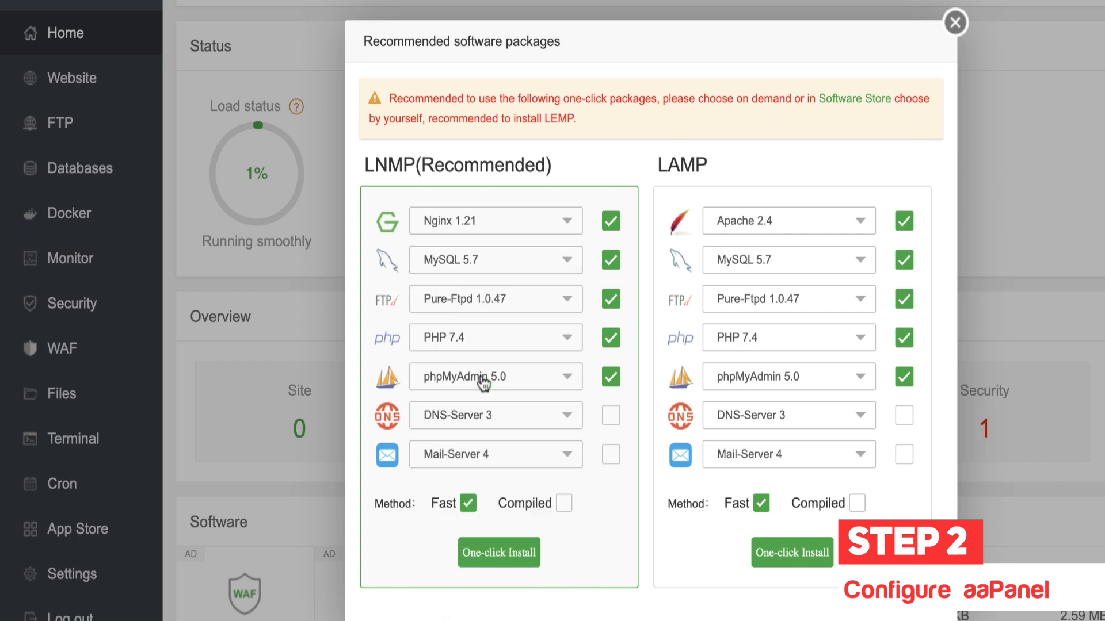
pyautogui.click(531, 226)
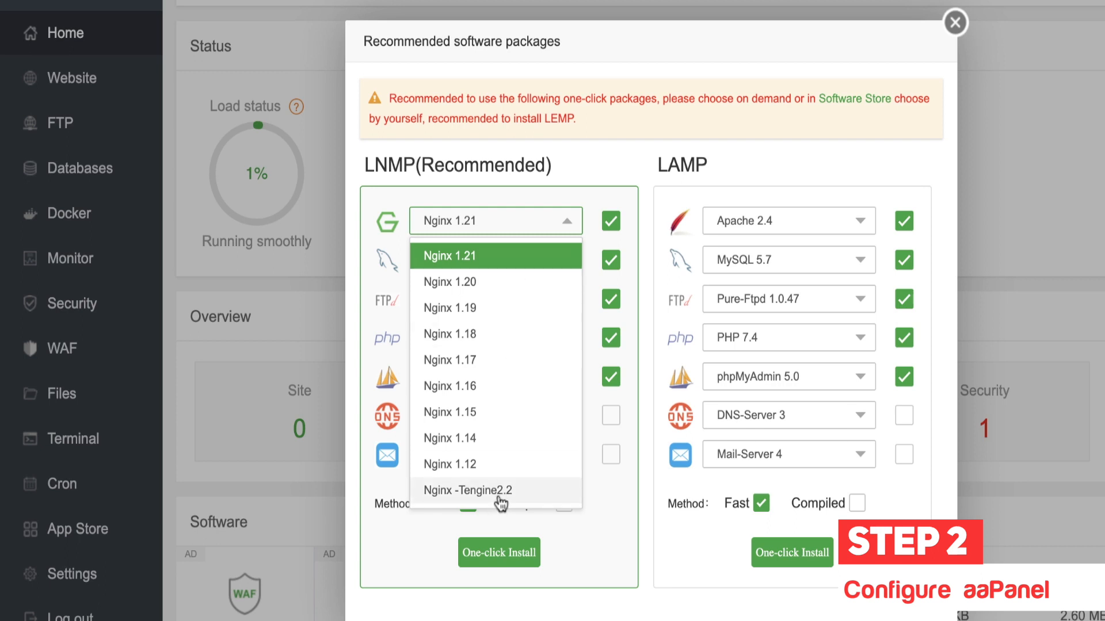
pyautogui.click(526, 257)
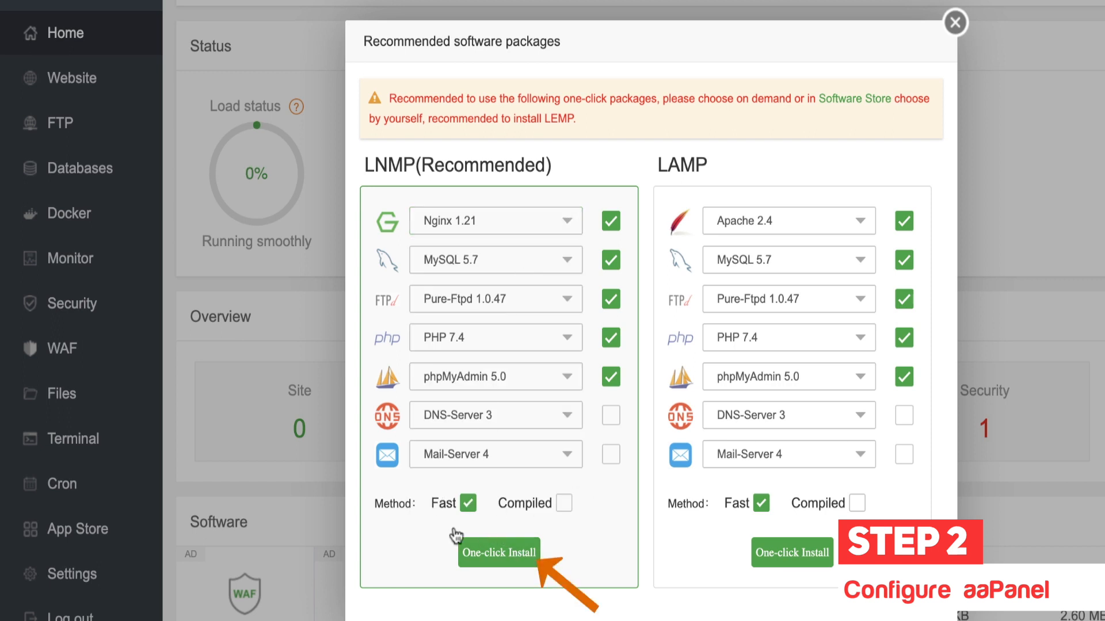
# Step: Run One-click Install for the LNMP stack and let its five install tasks finish
pyautogui.click(513, 551)
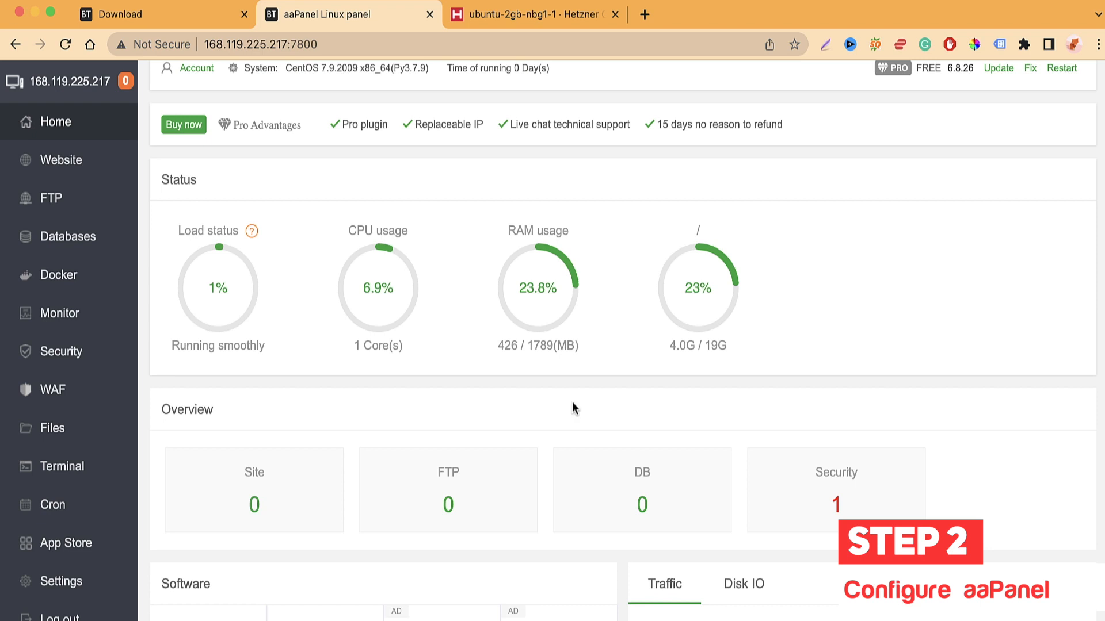
pyautogui.scroll(1, 572, 407)
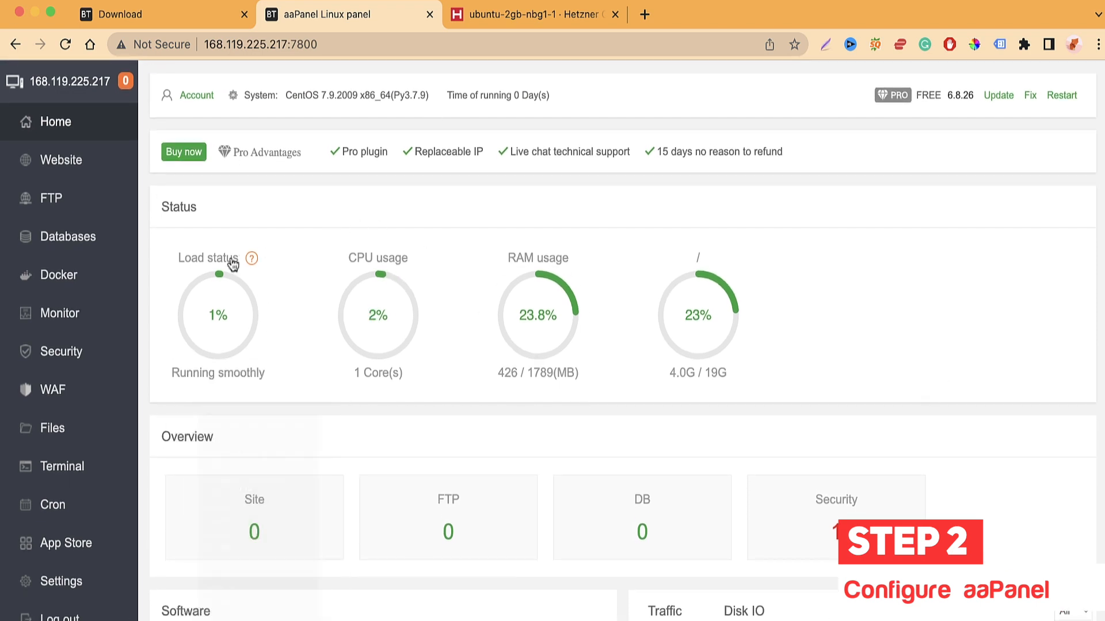
pyautogui.moveTo(226, 288)
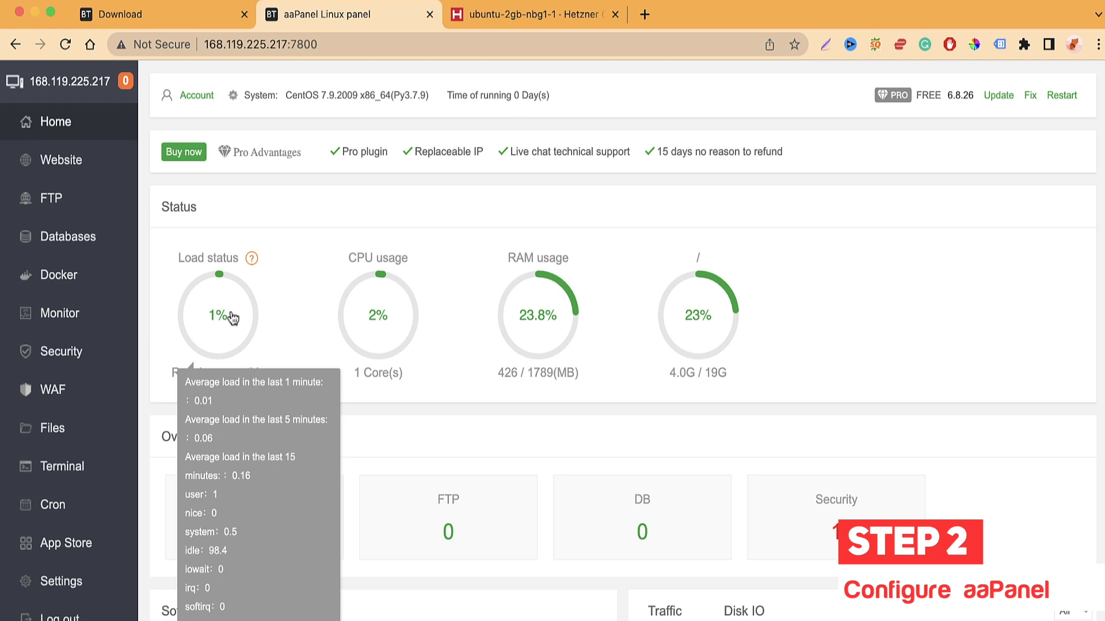
pyautogui.moveTo(375, 294)
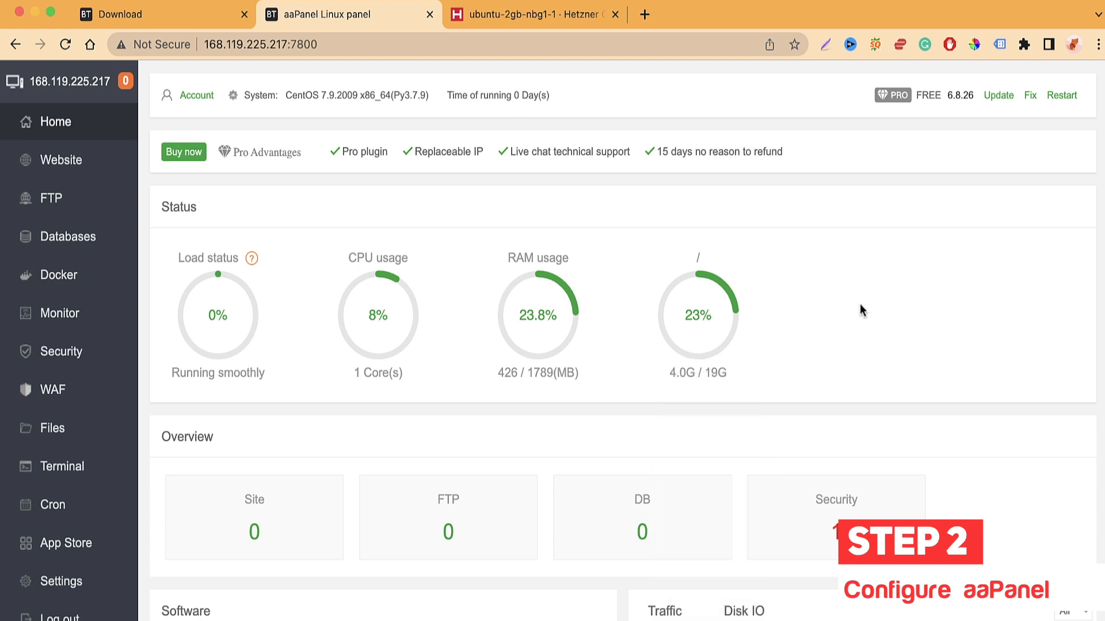
pyautogui.scroll(-3, 860, 311)
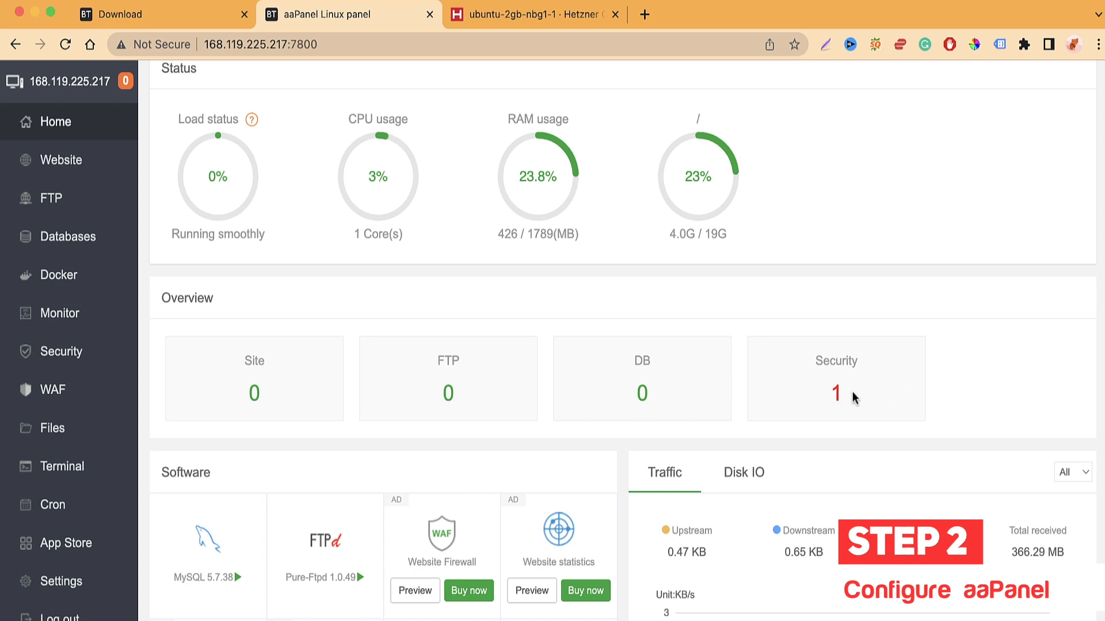
# Step: Open the reported security risk and review the SSH port risk details and low risk level
pyautogui.click(837, 402)
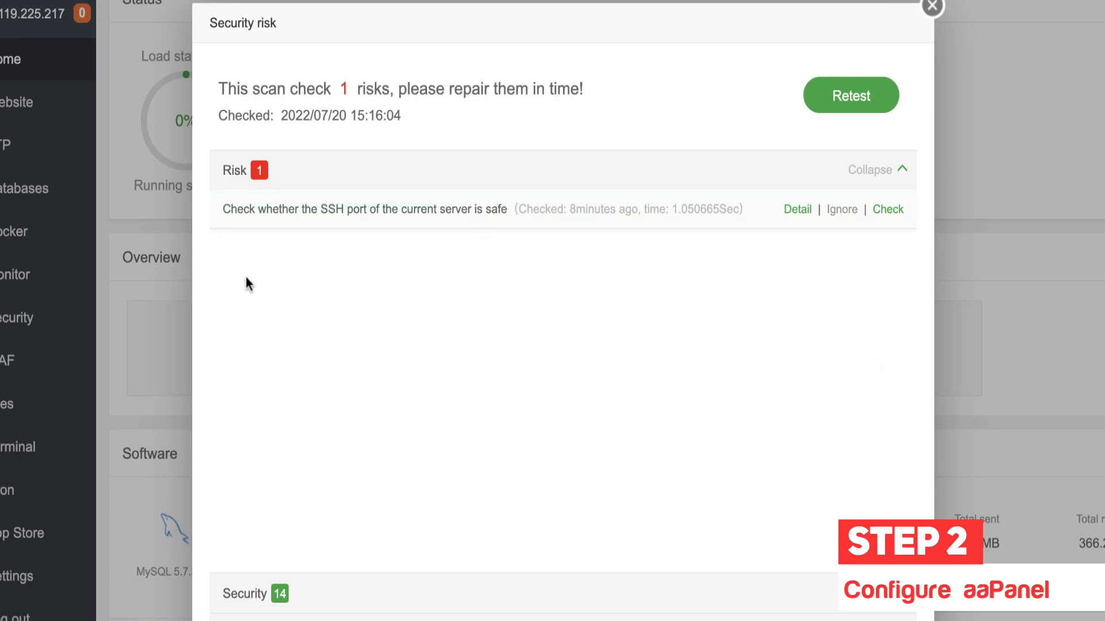
pyautogui.click(797, 209)
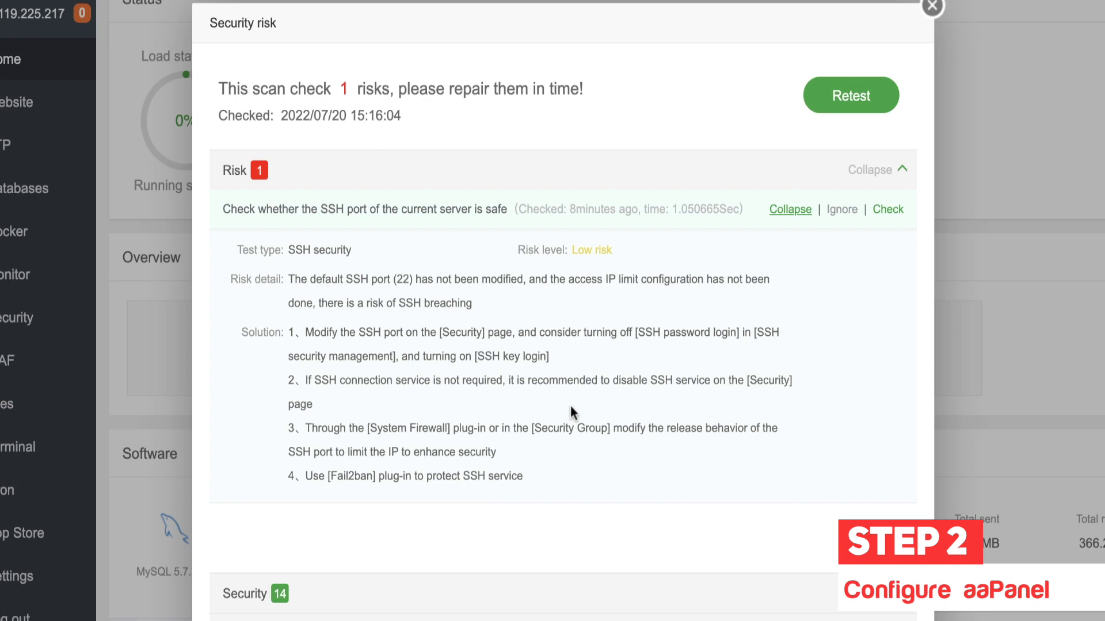
pyautogui.moveTo(515, 250); pyautogui.dragTo(666, 250)
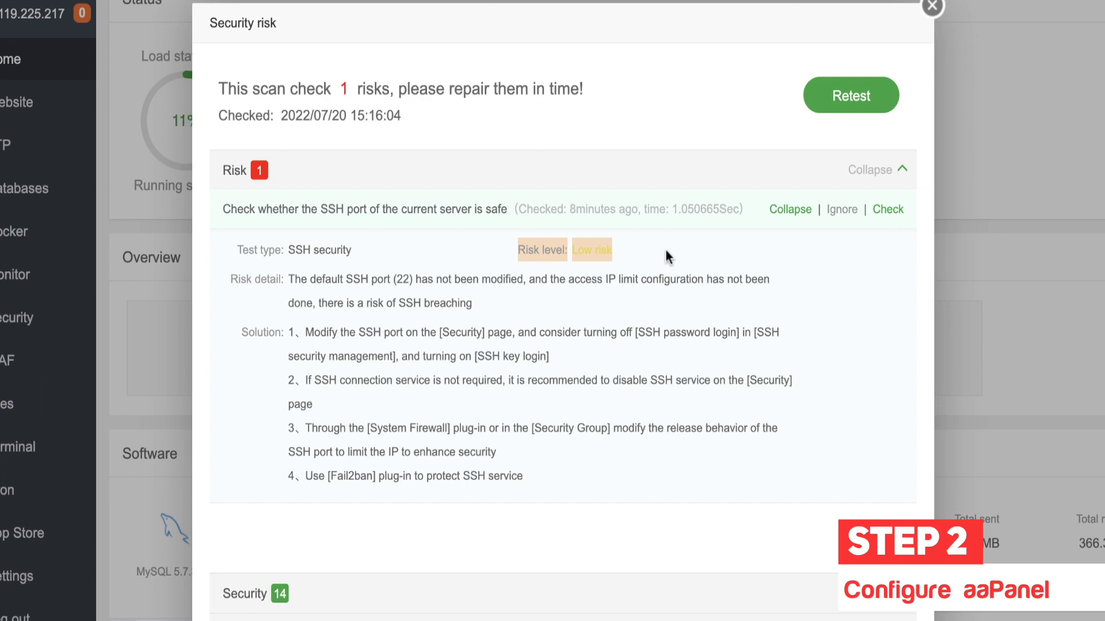
pyautogui.click(800, 211)
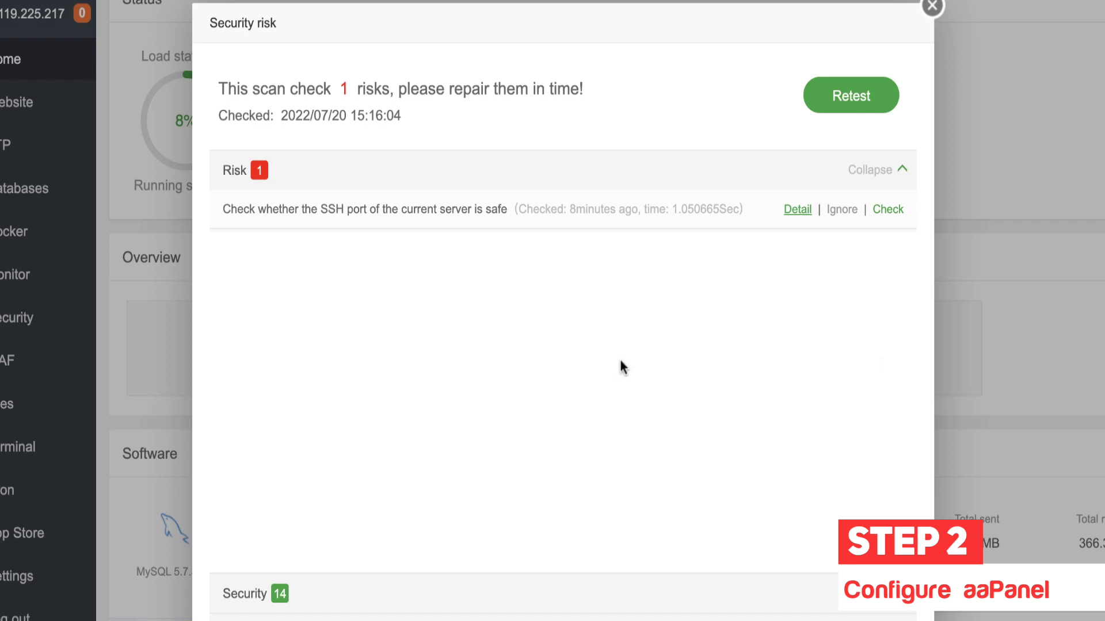
# Step: Expand and scroll through the 14 passed security checks, then close the scan results
pyautogui.scroll(-1, 662, 441)
pyautogui.click(529, 592)
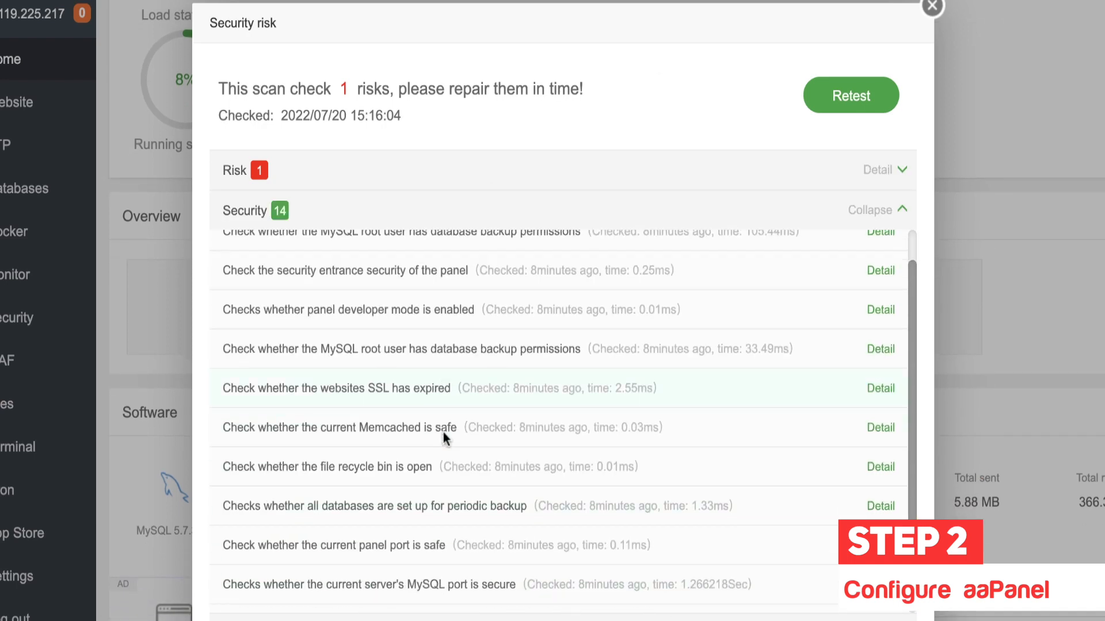
pyautogui.scroll(-1, 443, 433)
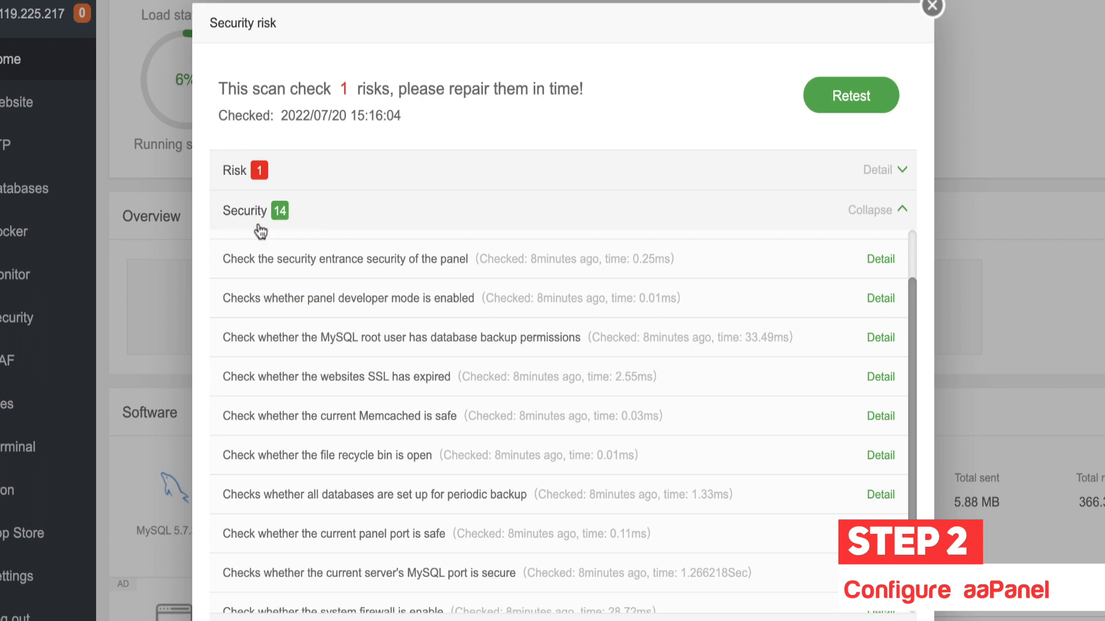
pyautogui.scroll(-1, 343, 389)
pyautogui.scroll(3, 343, 389)
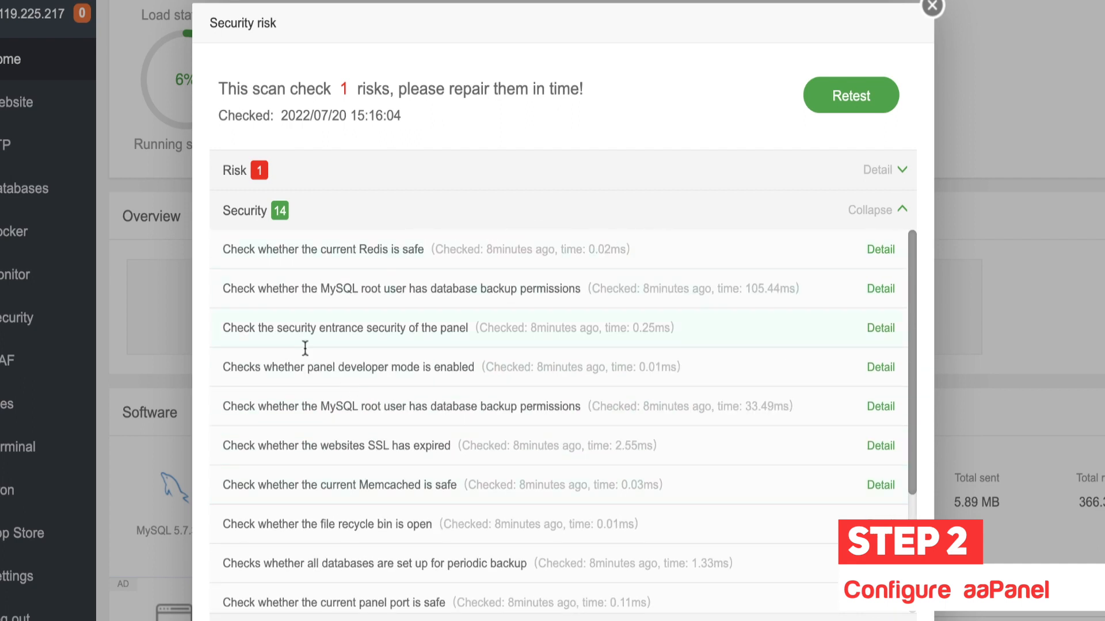
pyautogui.scroll(-3, 381, 458)
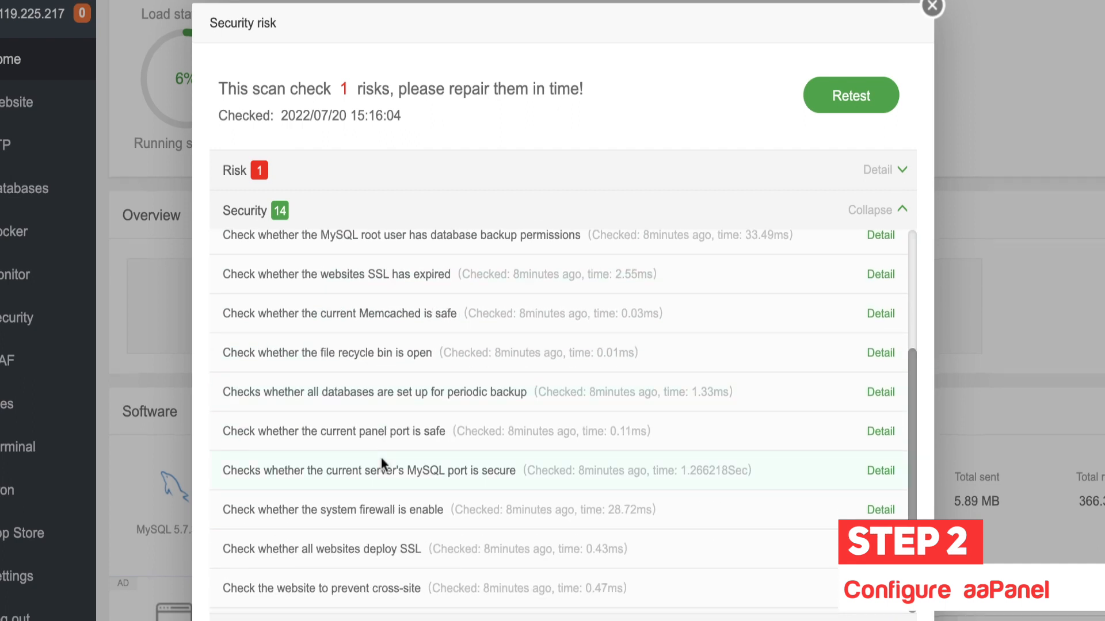
pyautogui.scroll(-1, 381, 458)
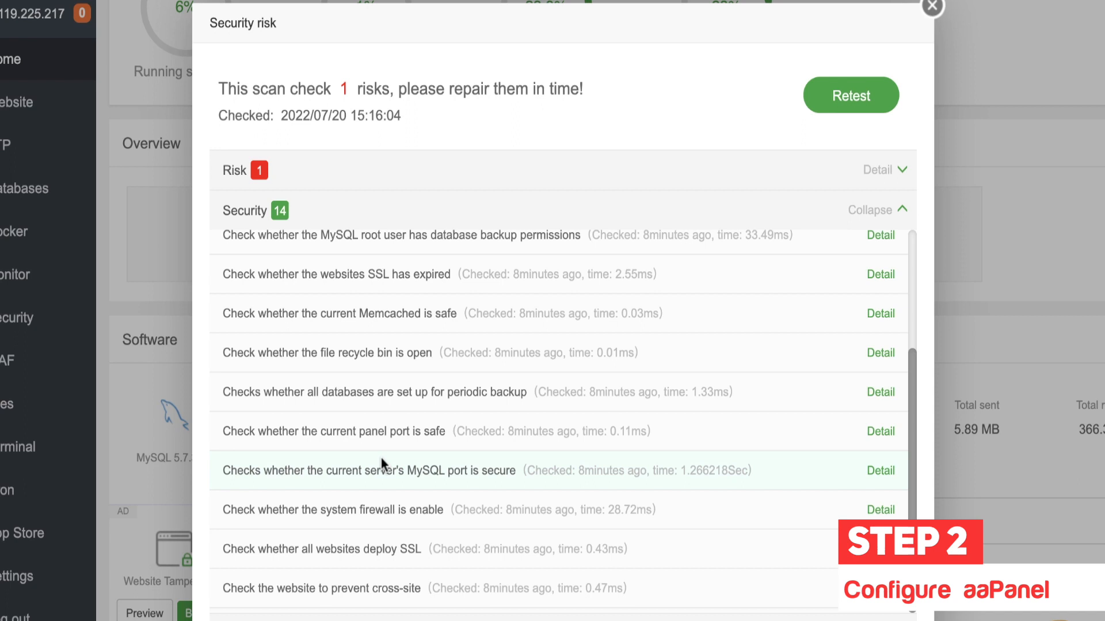
pyautogui.click(933, 7)
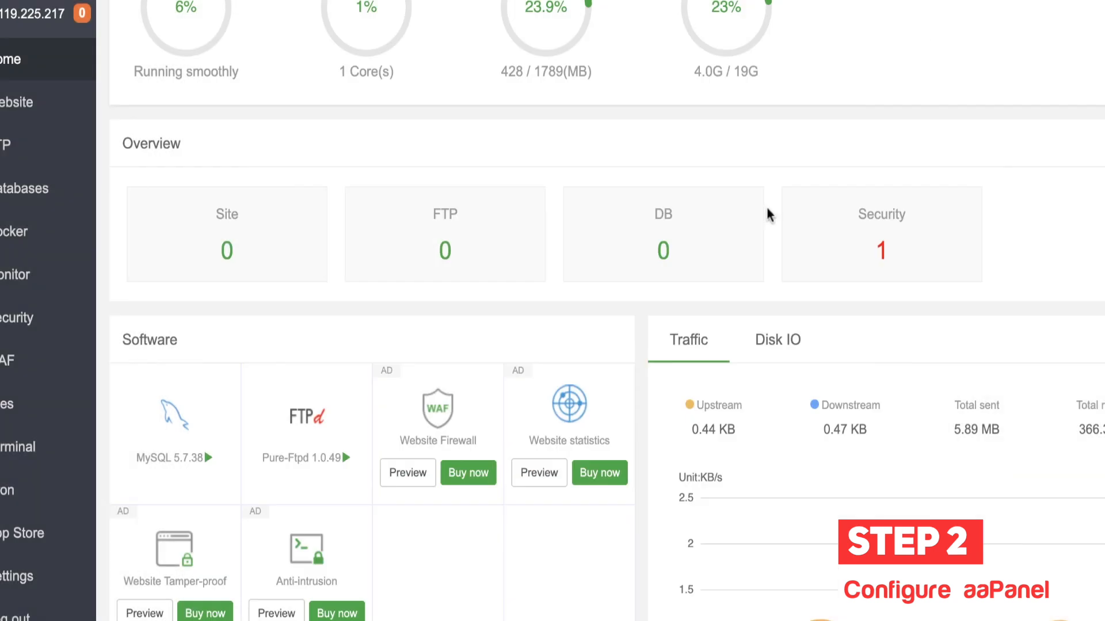
# Step: Show the Disk IO chart on the dashboard (0 B read, 14.67 KB written), then return to the top
pyautogui.scroll(-5, 534, 347)
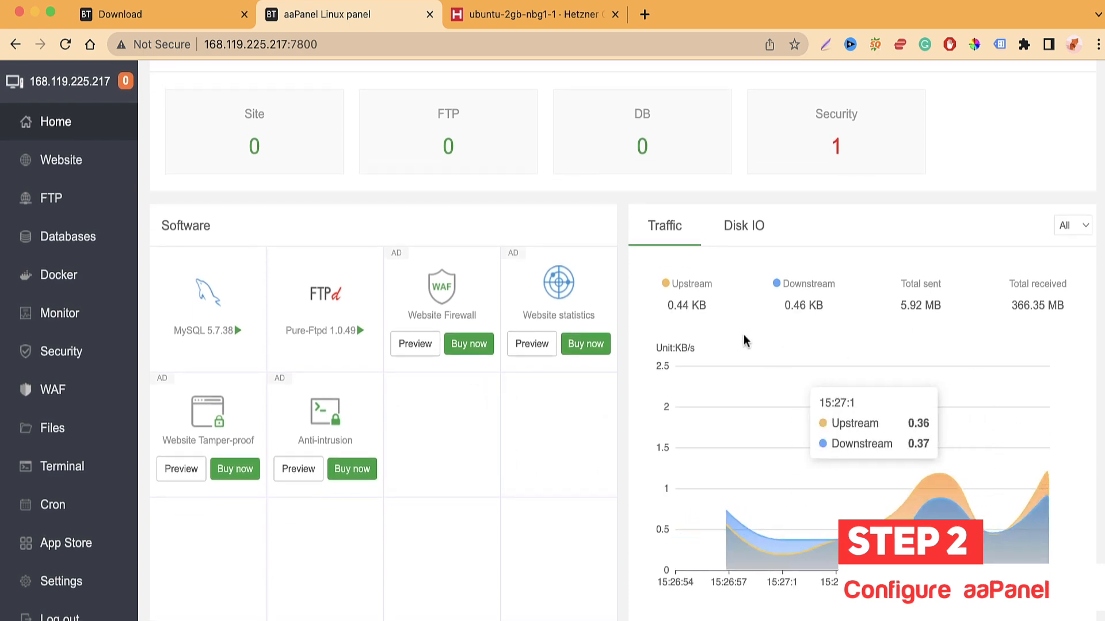
pyautogui.moveTo(852, 485)
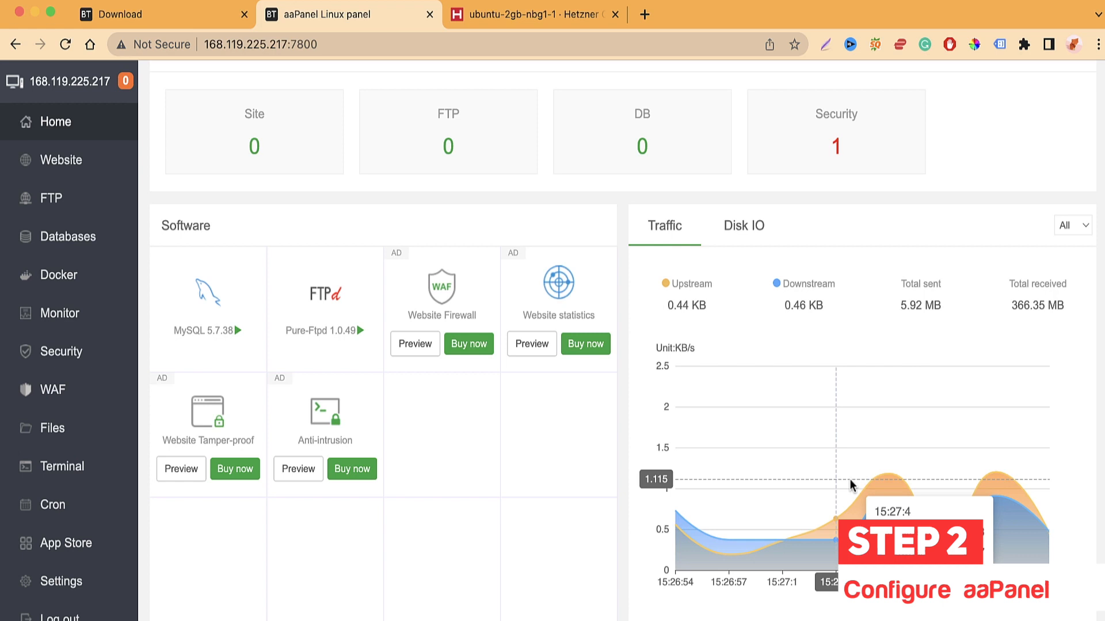
pyautogui.click(743, 229)
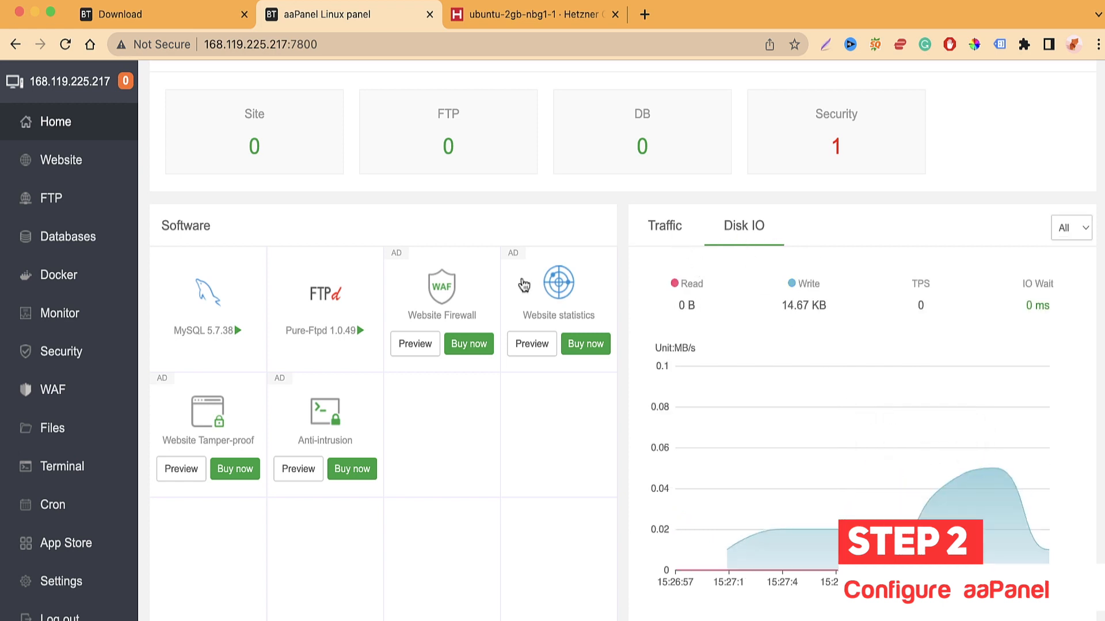
pyautogui.scroll(7, 431, 264)
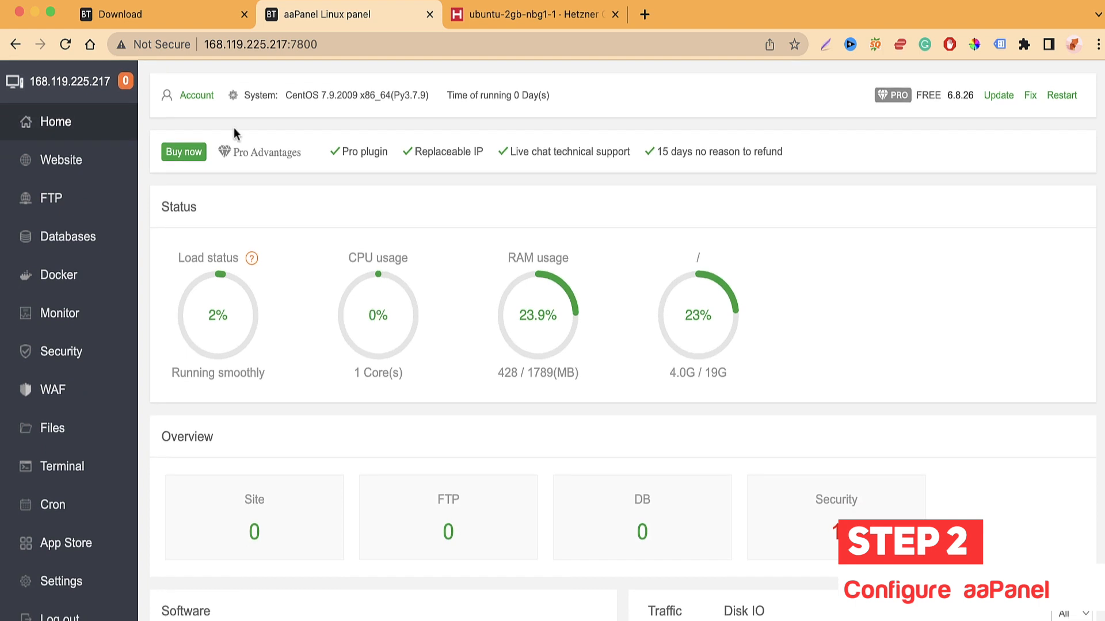
# Step: Open the website list and view the Node Project tab
pyautogui.click(61, 160)
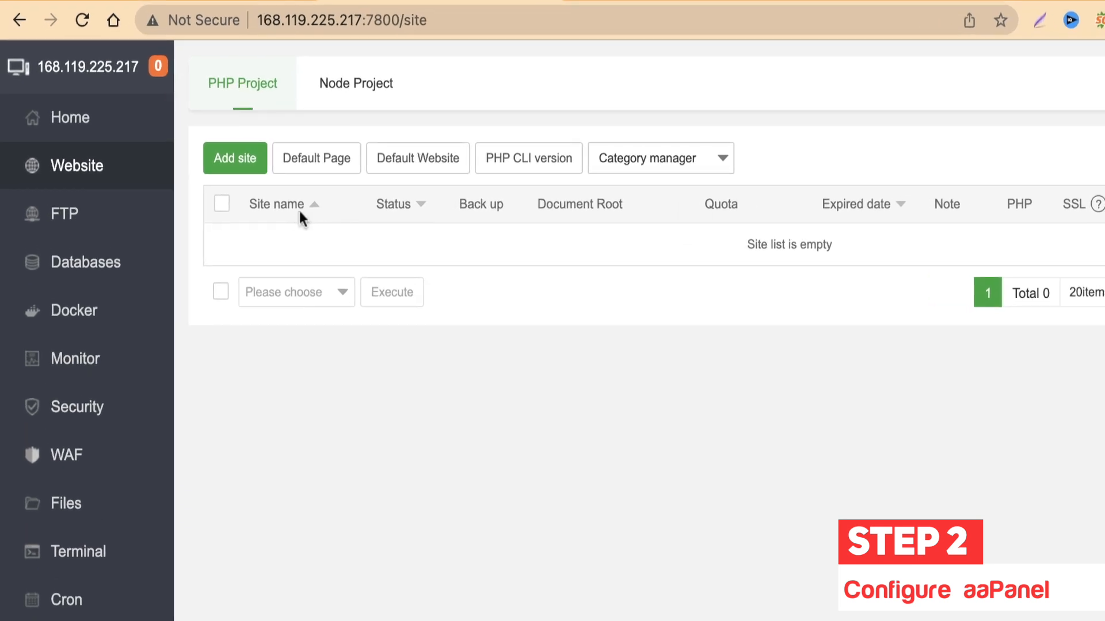
pyautogui.click(380, 104)
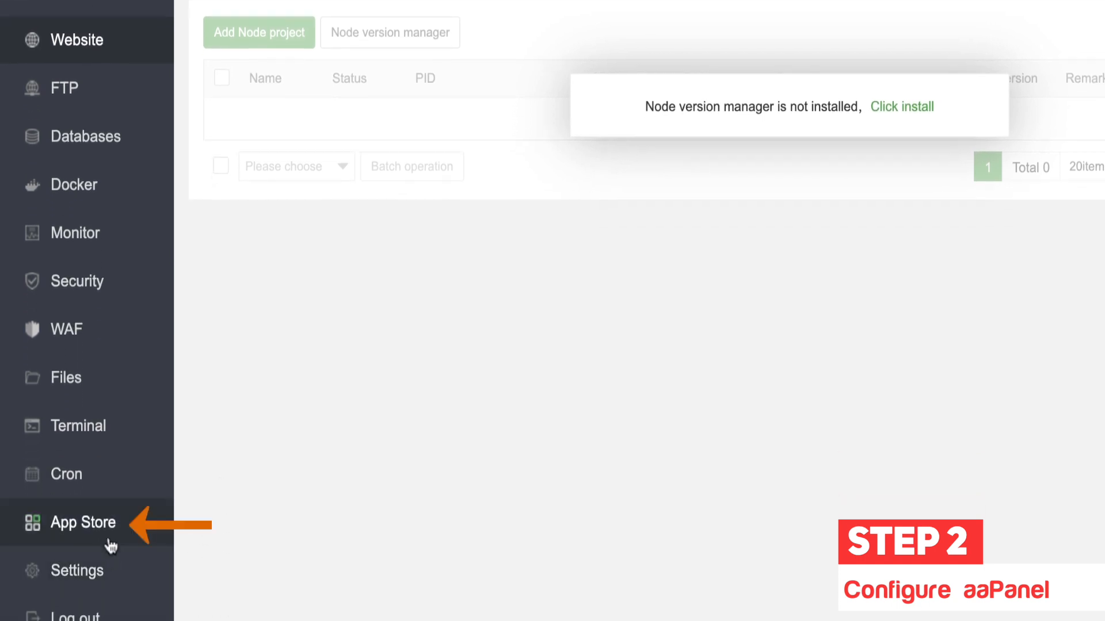
# Step: Open the App Store and read the Apache WAF plugin's description and price
pyautogui.click(84, 525)
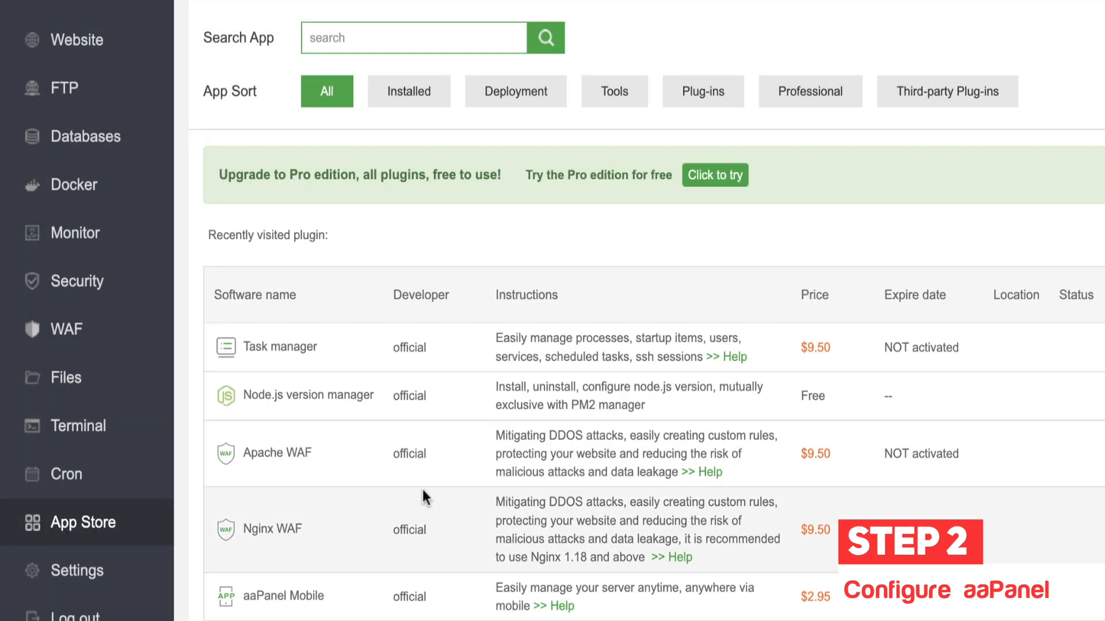
pyautogui.scroll(-7, 422, 489)
pyautogui.scroll(-1, 423, 496)
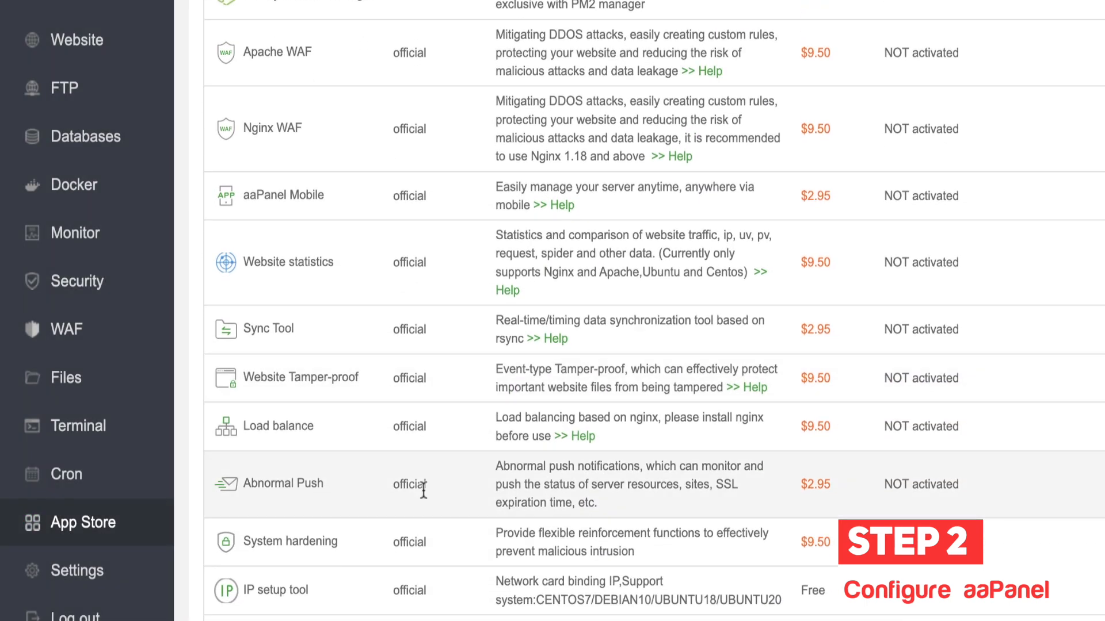
pyautogui.scroll(1, 423, 489)
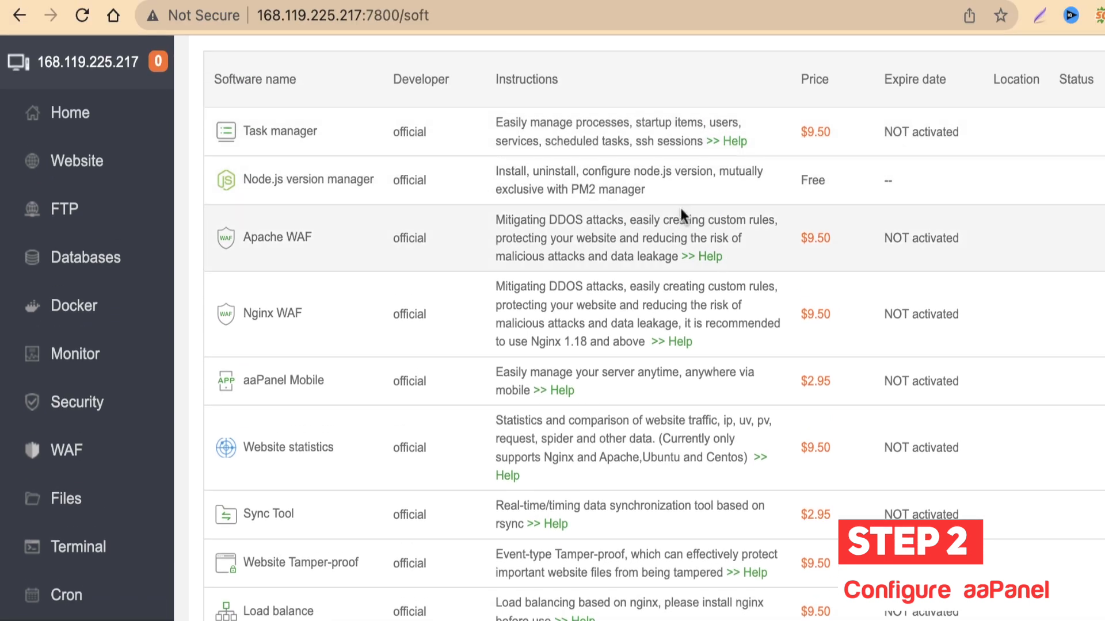
pyautogui.scroll(-1, 601, 359)
pyautogui.moveTo(840, 113); pyautogui.dragTo(783, 120)
pyautogui.moveTo(833, 217); pyautogui.dragTo(779, 217)
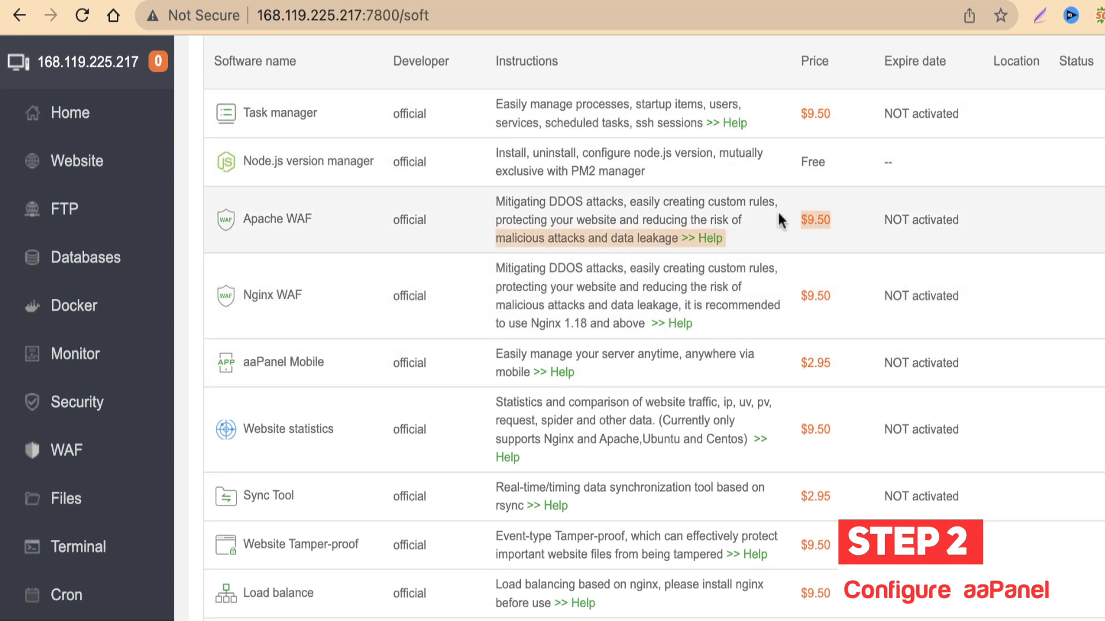
pyautogui.click(777, 227)
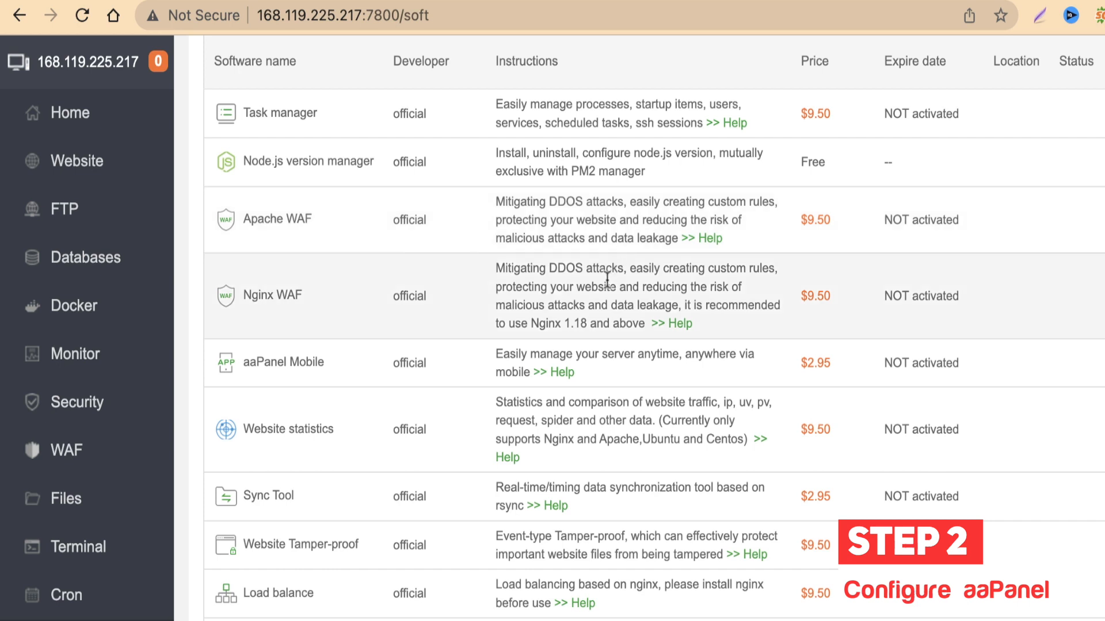
# Step: Scroll the App Store software table down to the available PHP versions
pyautogui.scroll(1, 538, 275)
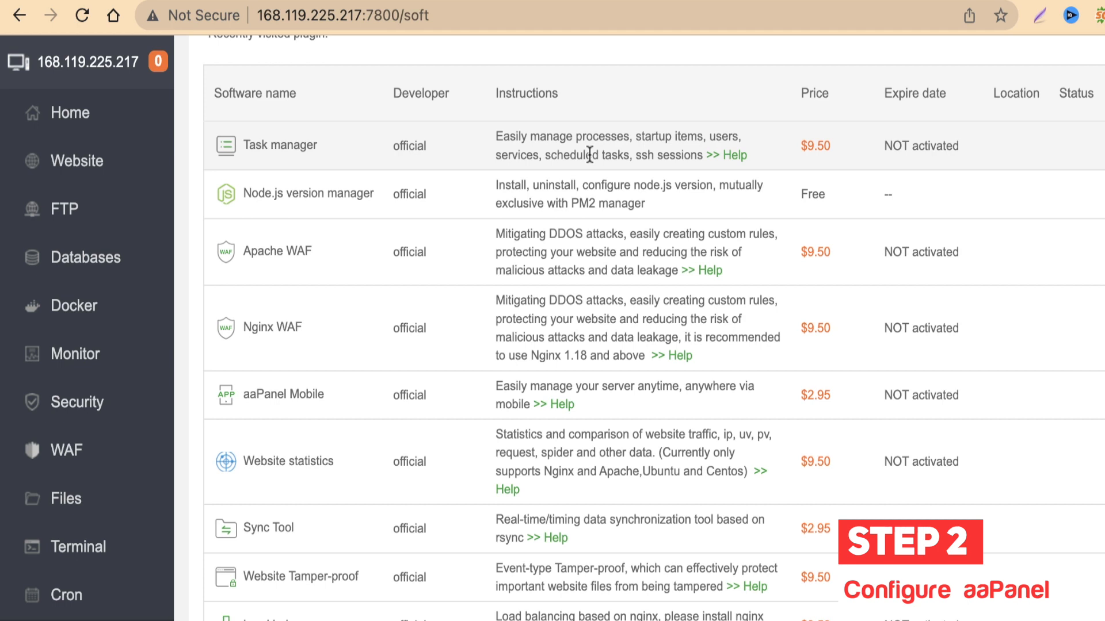
pyautogui.scroll(-2, 564, 242)
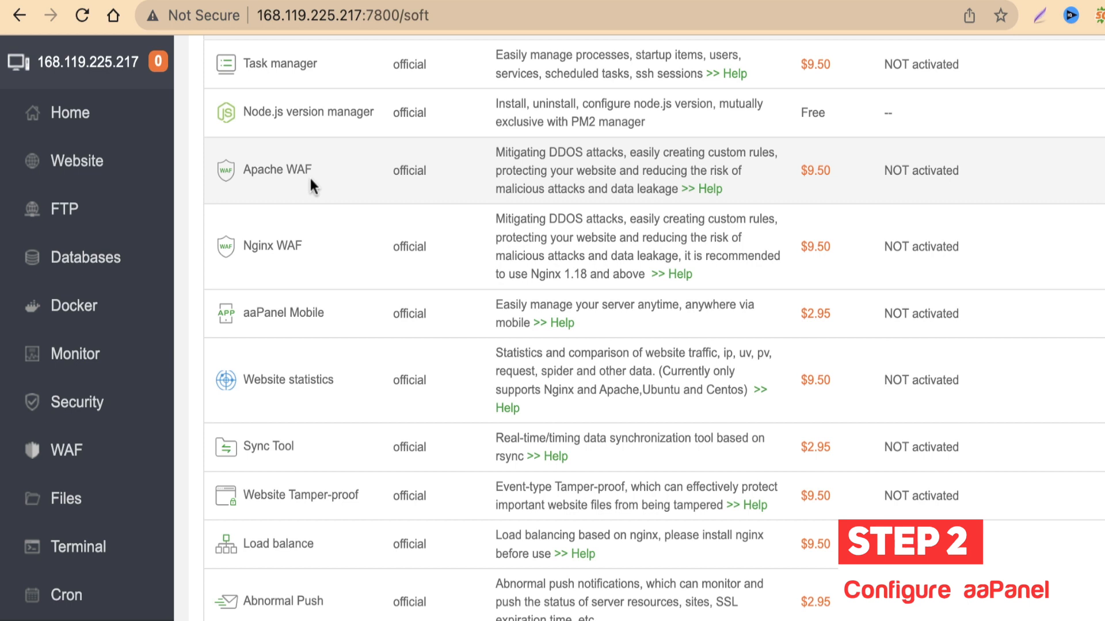
pyautogui.scroll(-1, 309, 175)
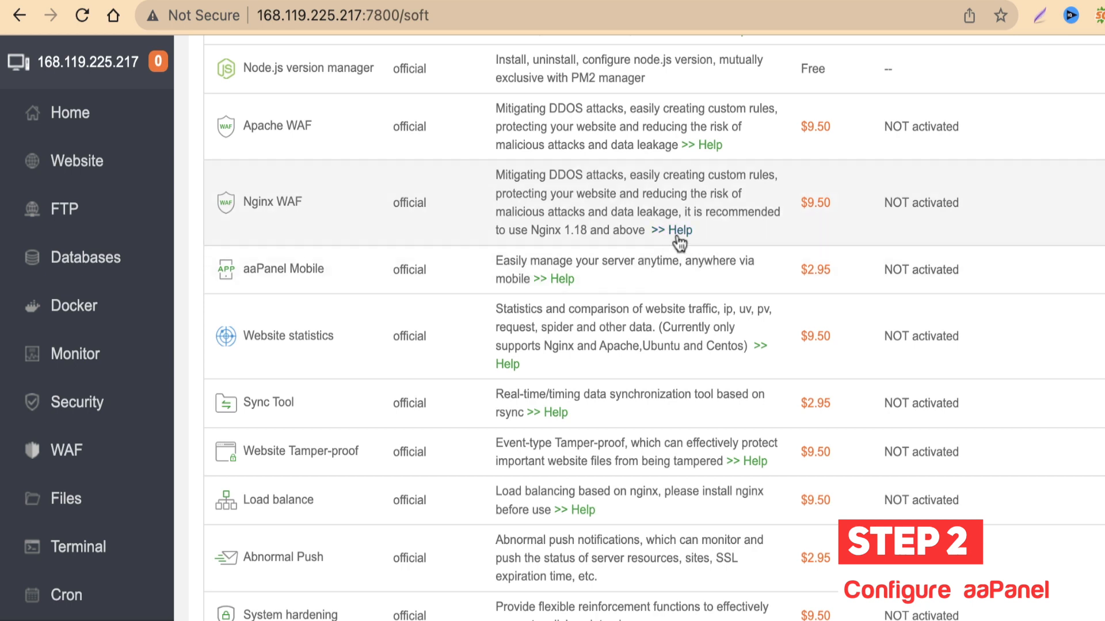
pyautogui.scroll(-2, 518, 247)
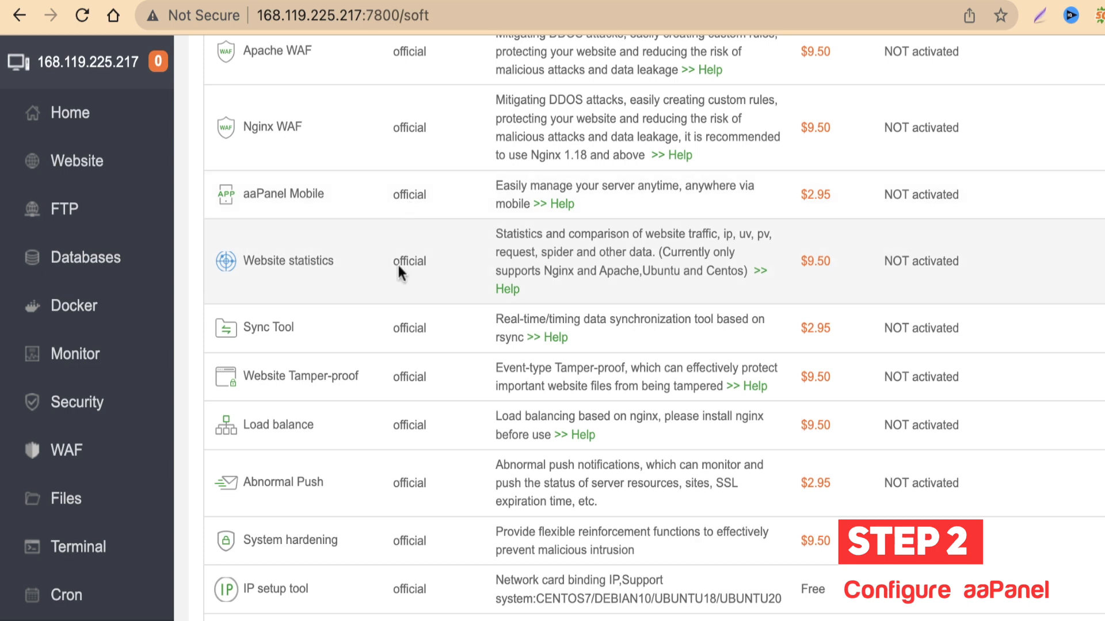
pyautogui.scroll(-1, 405, 230)
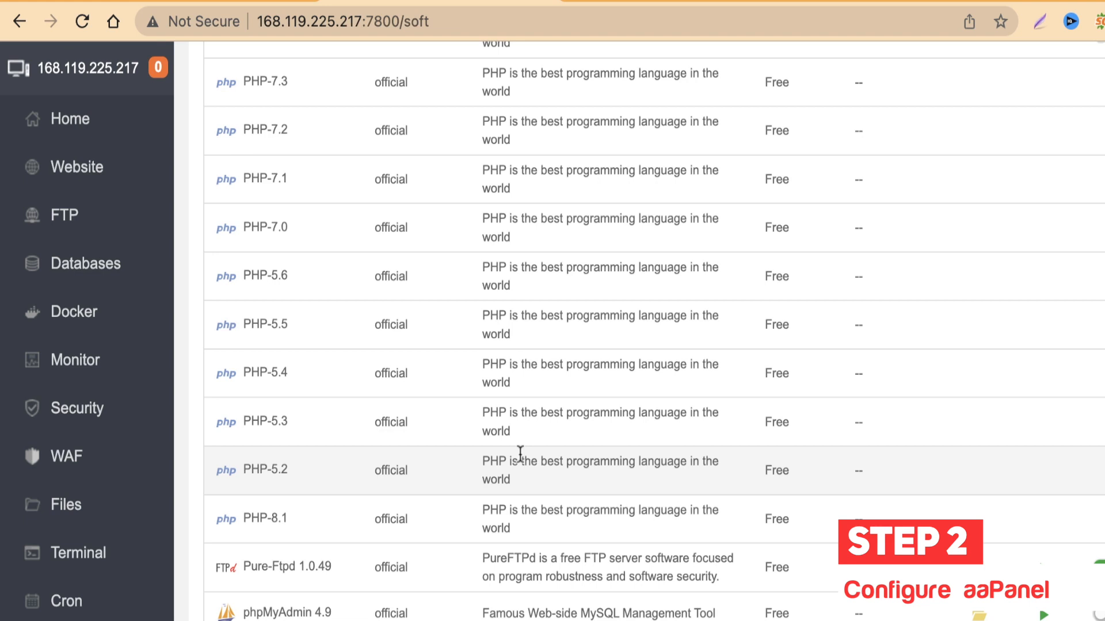
pyautogui.scroll(3, 608, 432)
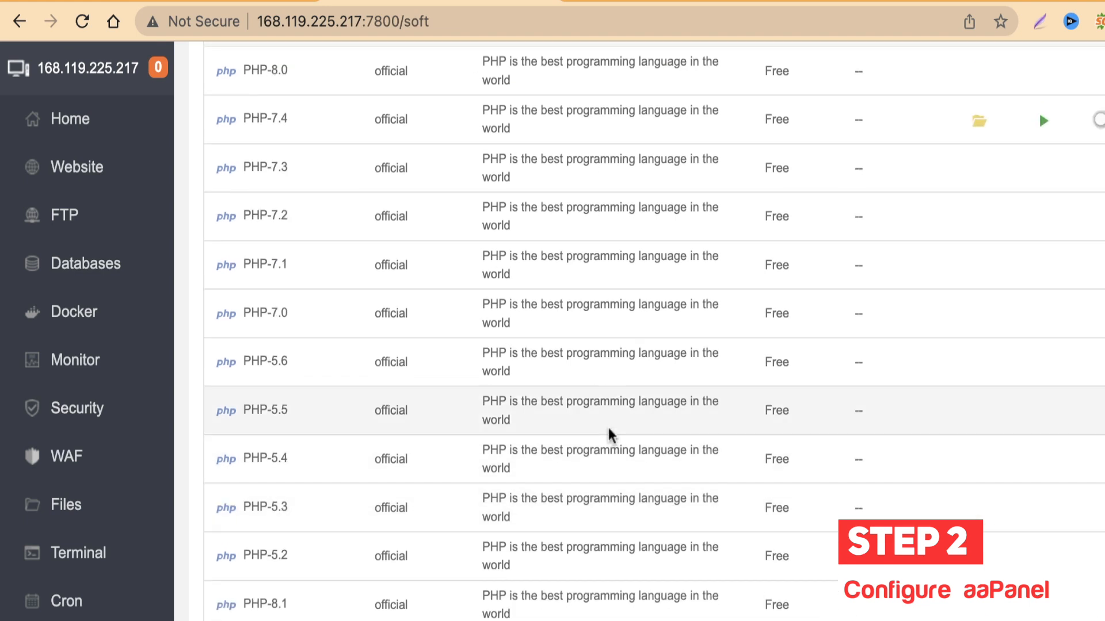
pyautogui.scroll(10, 609, 429)
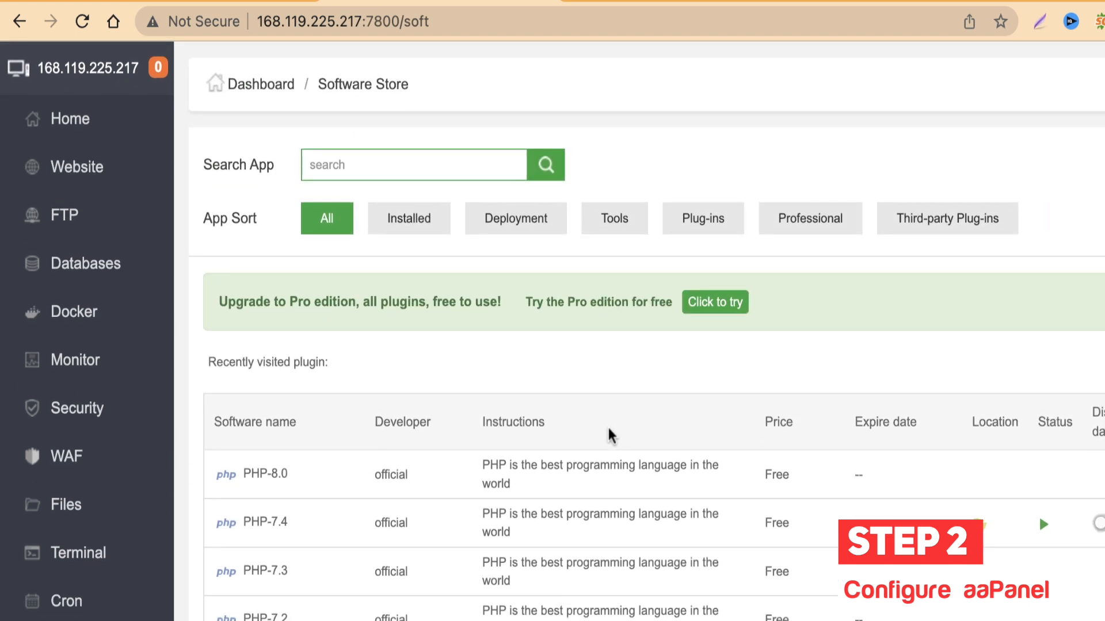
pyautogui.scroll(-1, 771, 521)
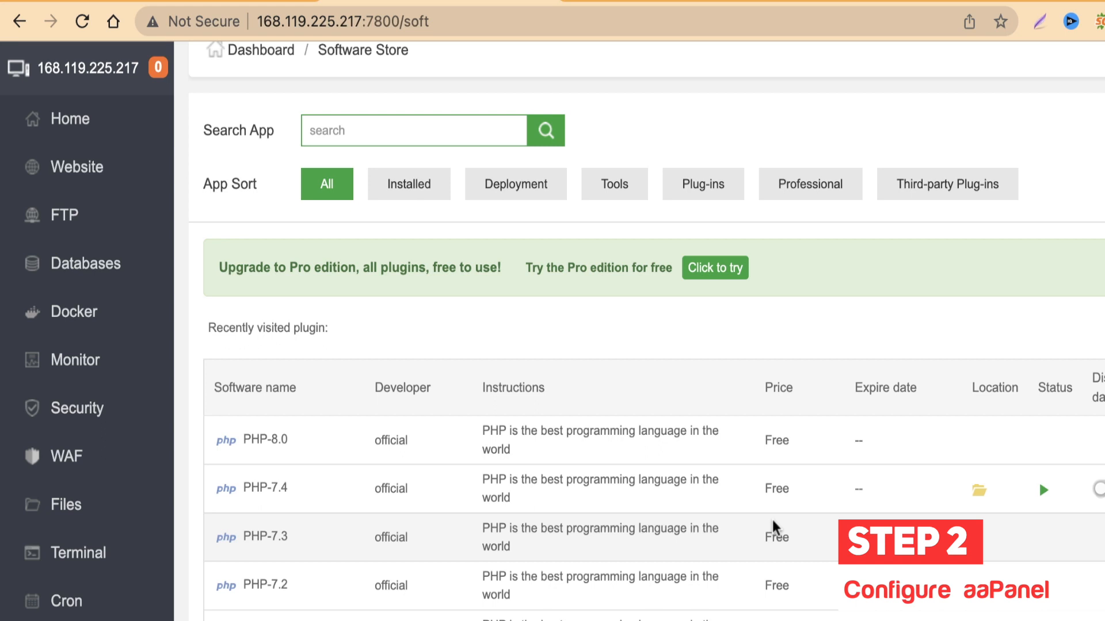
pyautogui.scroll(-5, 806, 582)
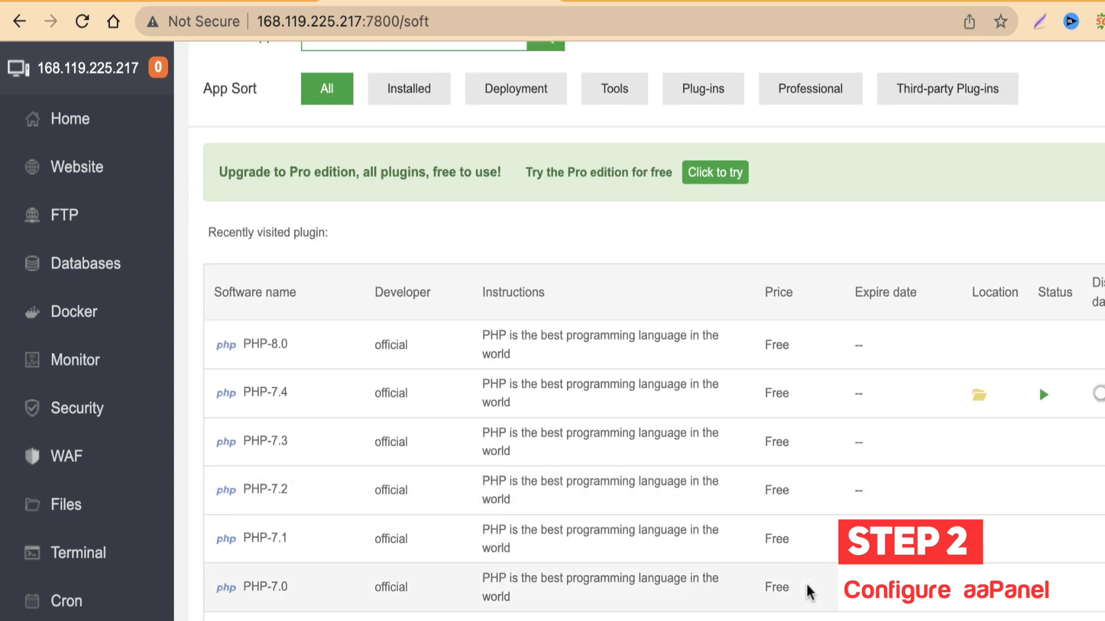
pyautogui.scroll(-1, 806, 592)
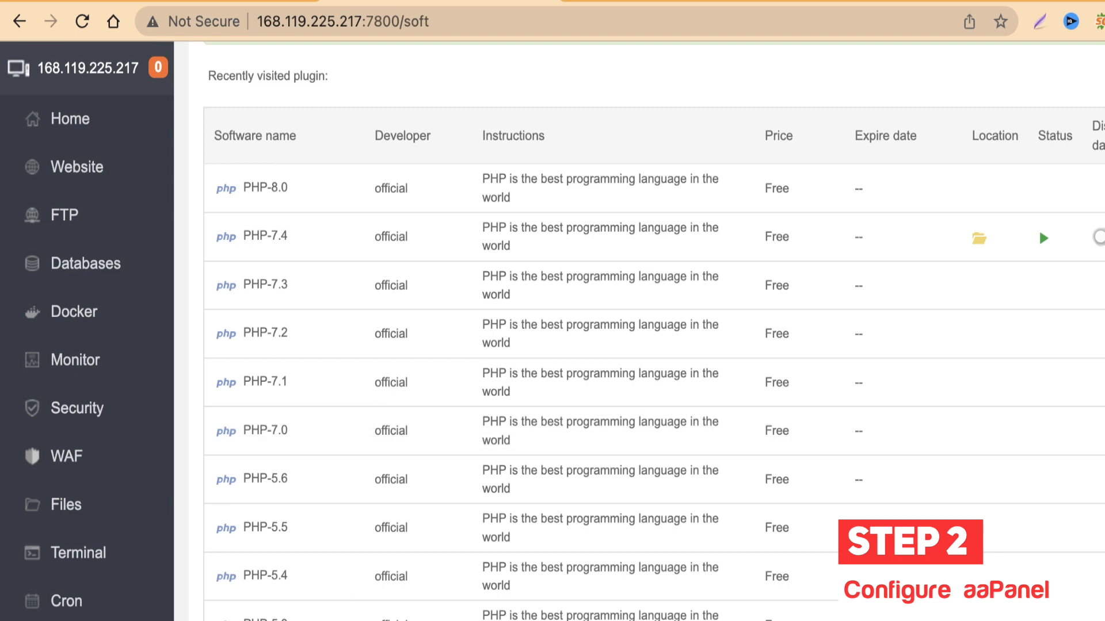
pyautogui.scroll(-2, 403, 495)
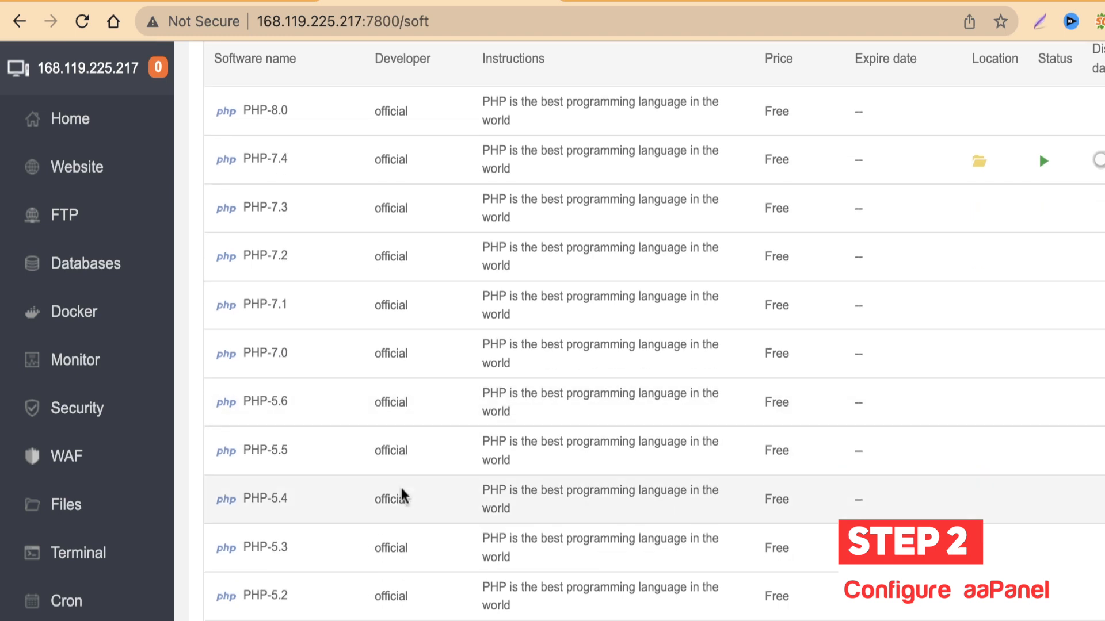
pyautogui.scroll(-3, 470, 456)
pyautogui.scroll(6, 471, 456)
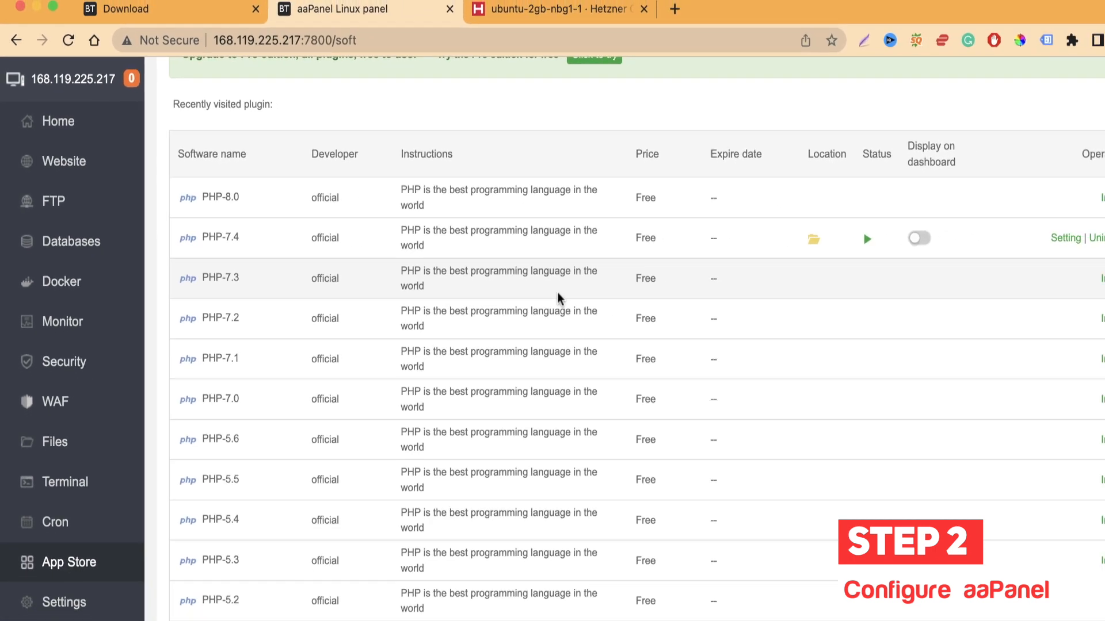
# Step: Install PHP-8.0 with the Fast method alongside PHP-7.4
pyautogui.click(1063, 195)
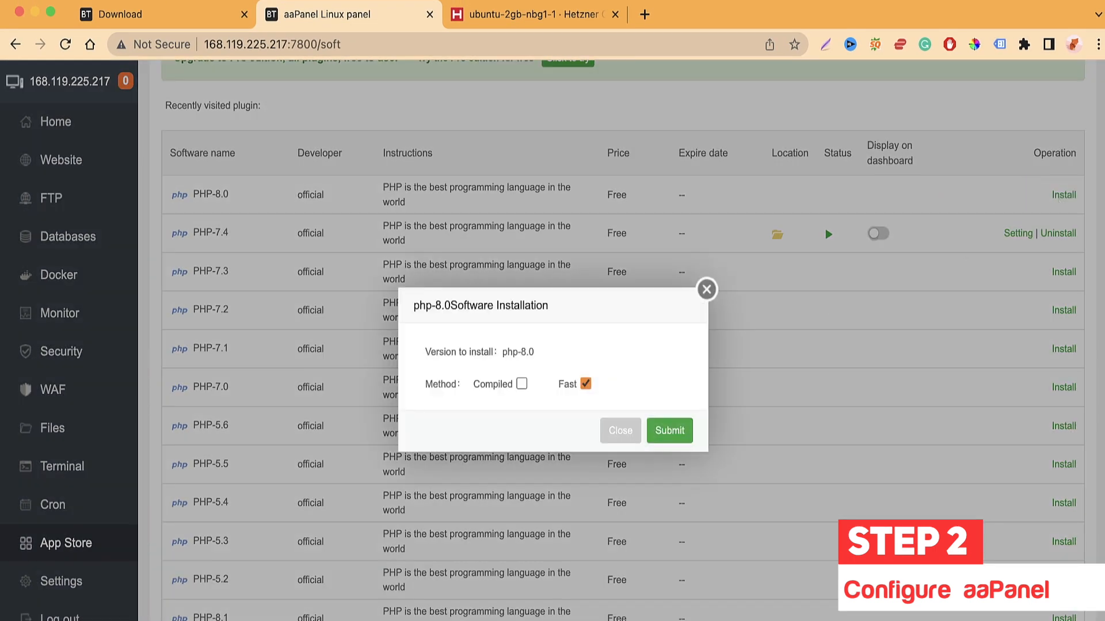
pyautogui.click(662, 436)
pyautogui.click(667, 428)
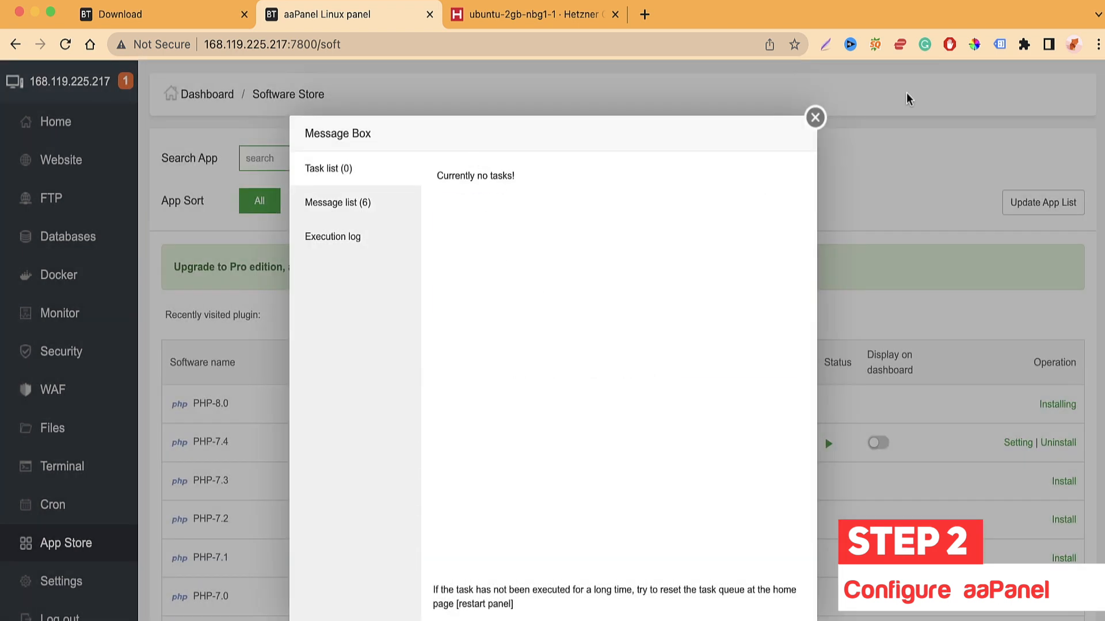
pyautogui.click(815, 118)
pyautogui.scroll(-4, 659, 538)
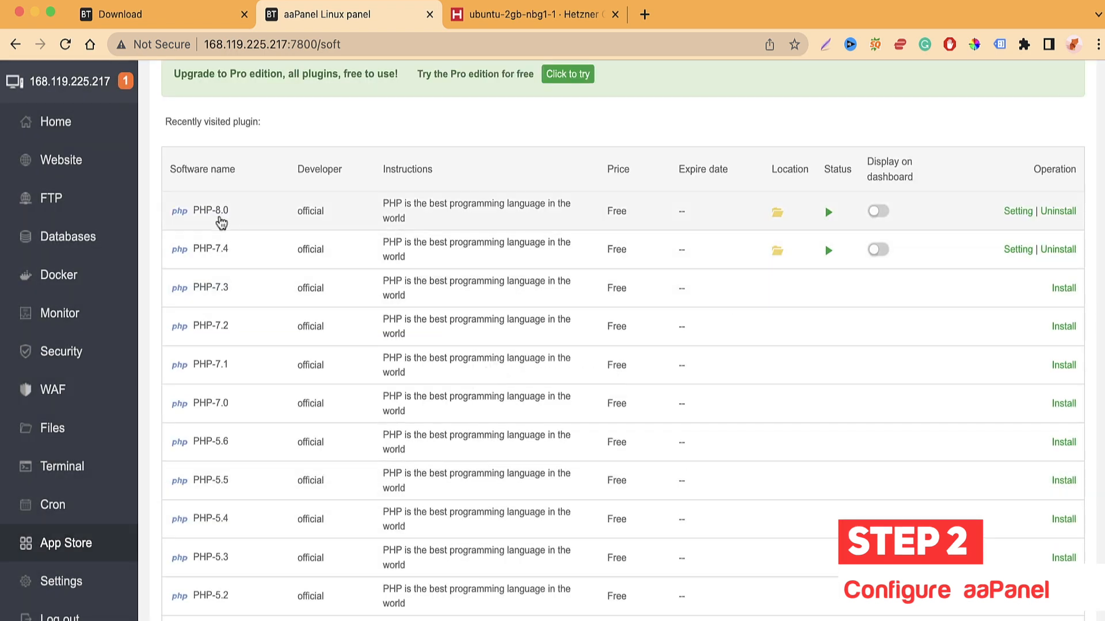
pyautogui.scroll(-2, 584, 419)
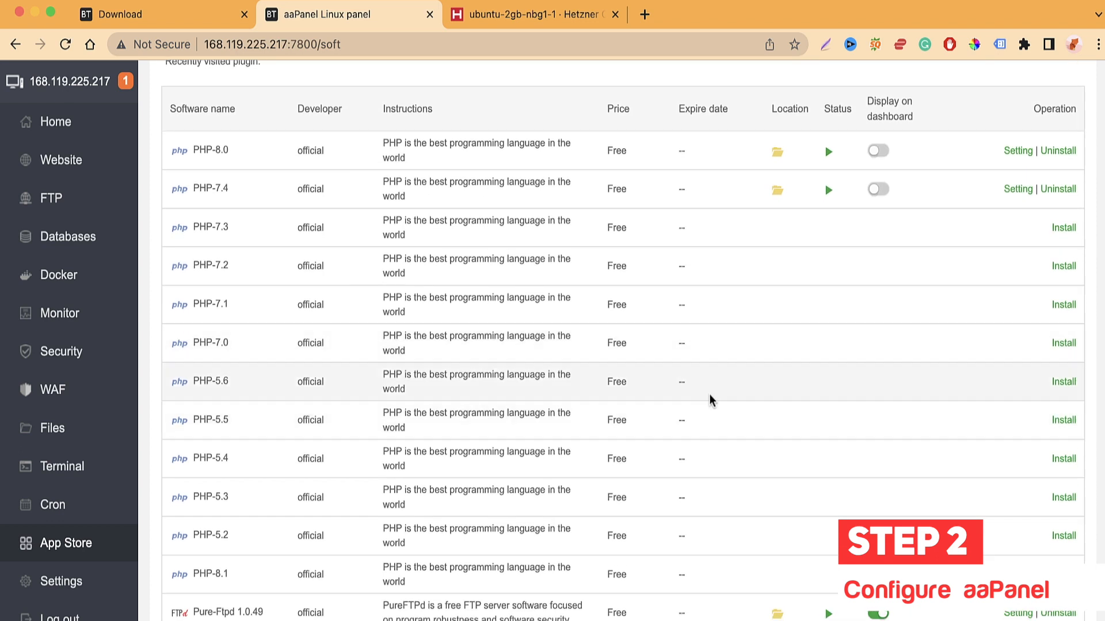
pyautogui.scroll(-3, 710, 400)
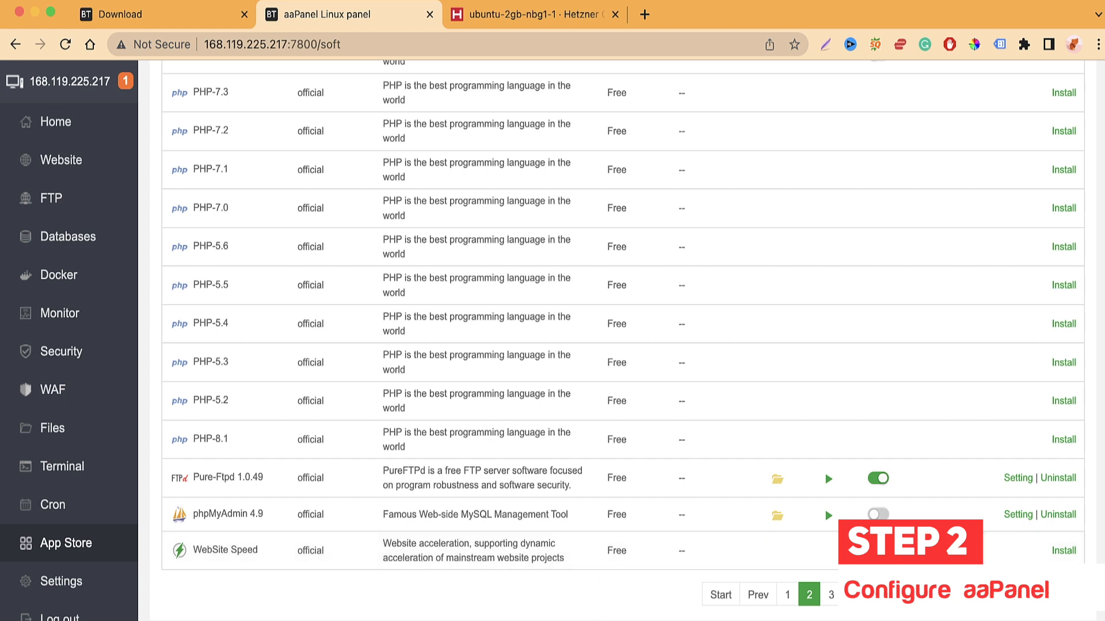
# Step: Cancel the WebSite Speed install and go to page 3 of the App Store
pyautogui.click(1063, 551)
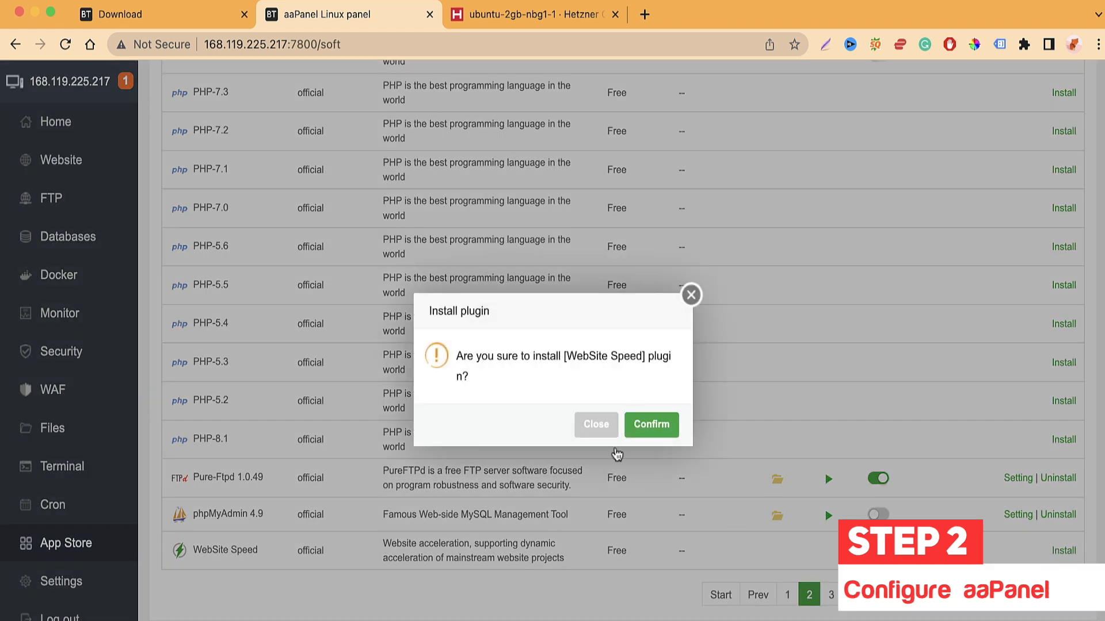
pyautogui.click(692, 296)
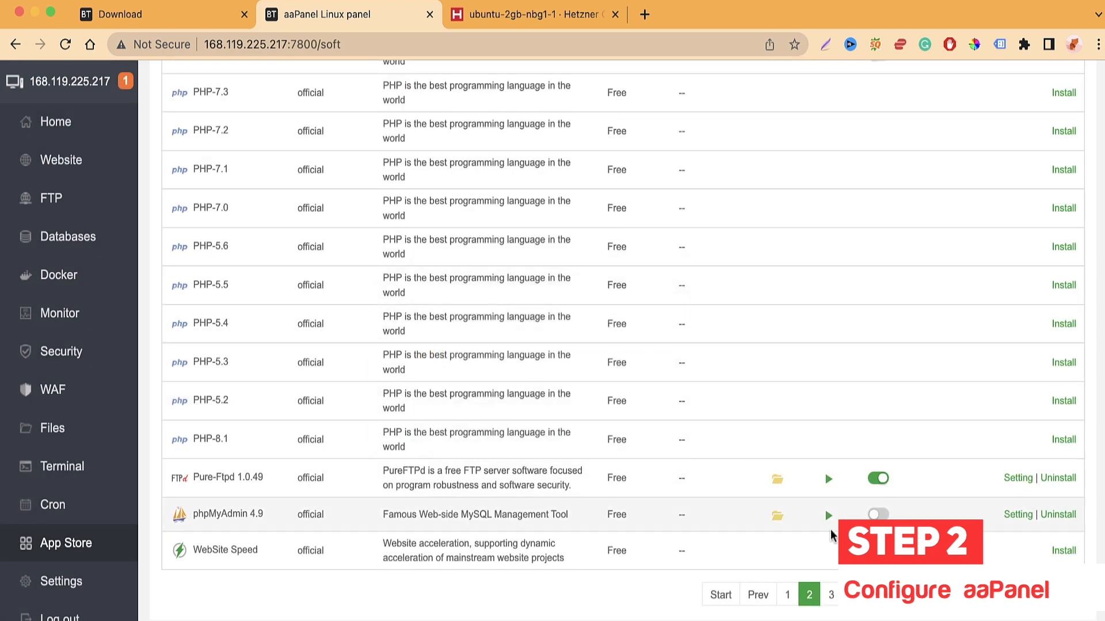
pyautogui.click(832, 591)
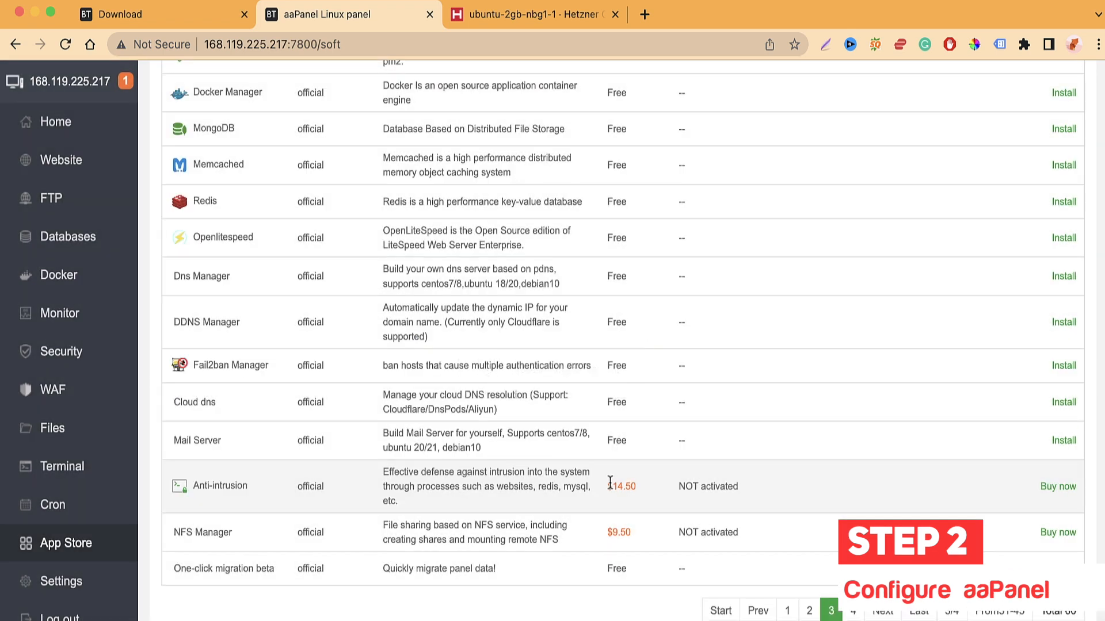
pyautogui.scroll(10, 513, 385)
pyautogui.scroll(-3, 513, 381)
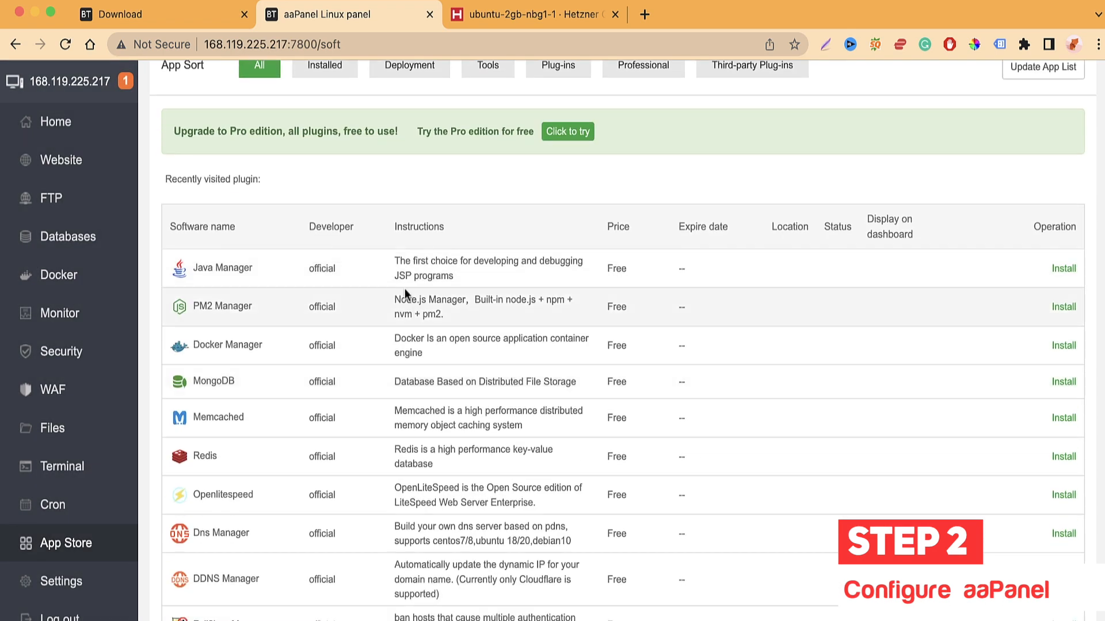
pyautogui.scroll(-5, 358, 309)
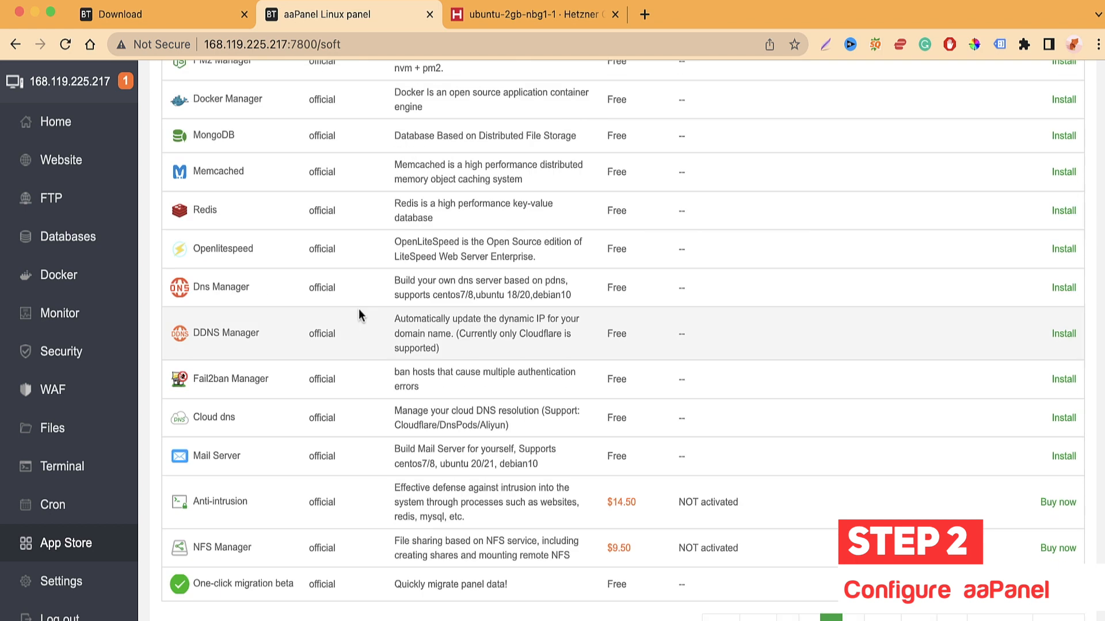
pyautogui.scroll(-1, 385, 341)
pyautogui.scroll(-1, 385, 341)
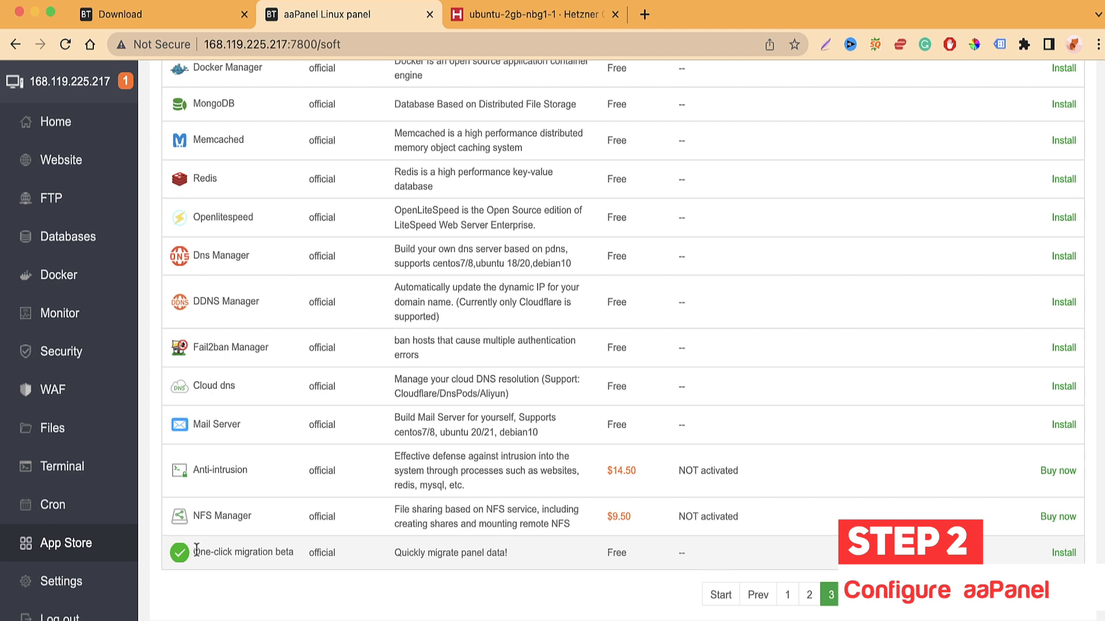
# Step: Install the One-click migration beta plugin
pyautogui.moveTo(196, 551); pyautogui.dragTo(291, 549)
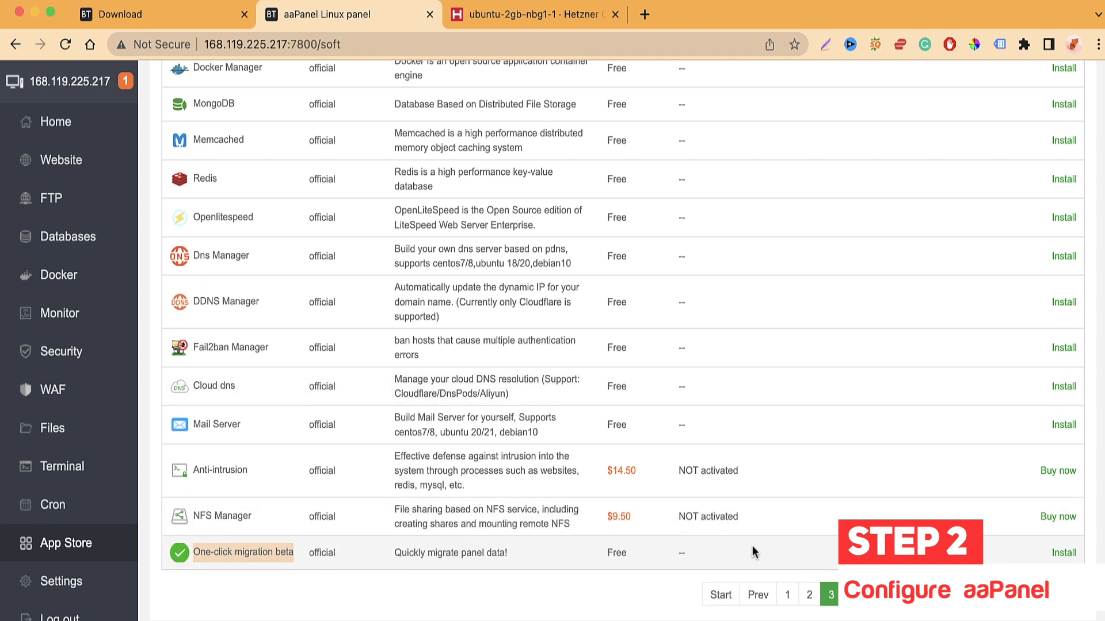
pyautogui.click(1064, 553)
pyautogui.click(651, 426)
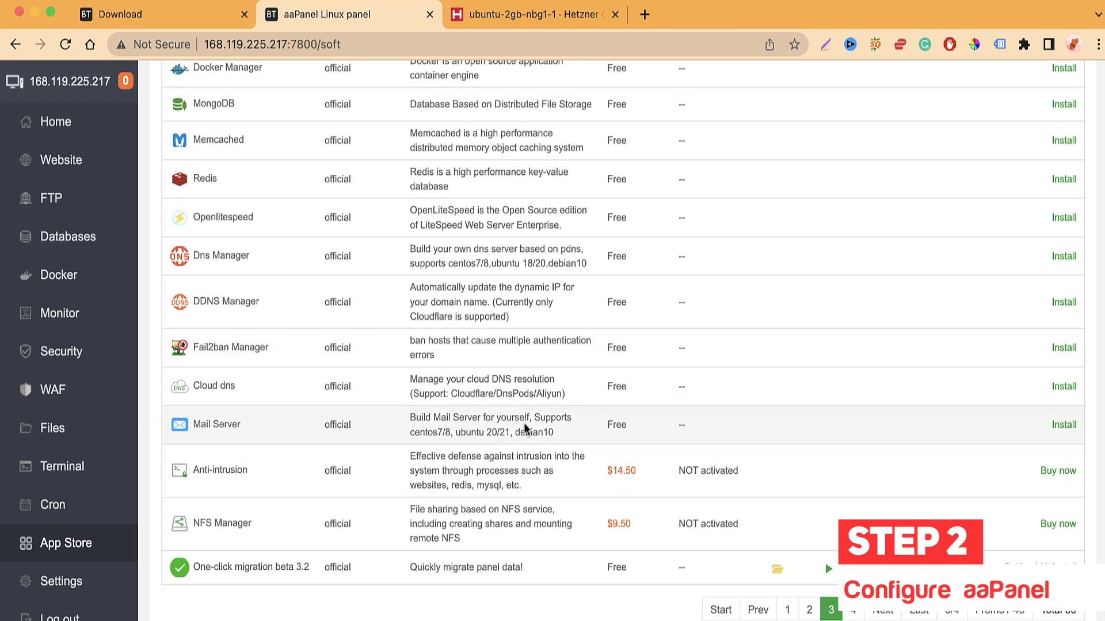
pyautogui.scroll(2, 231, 322)
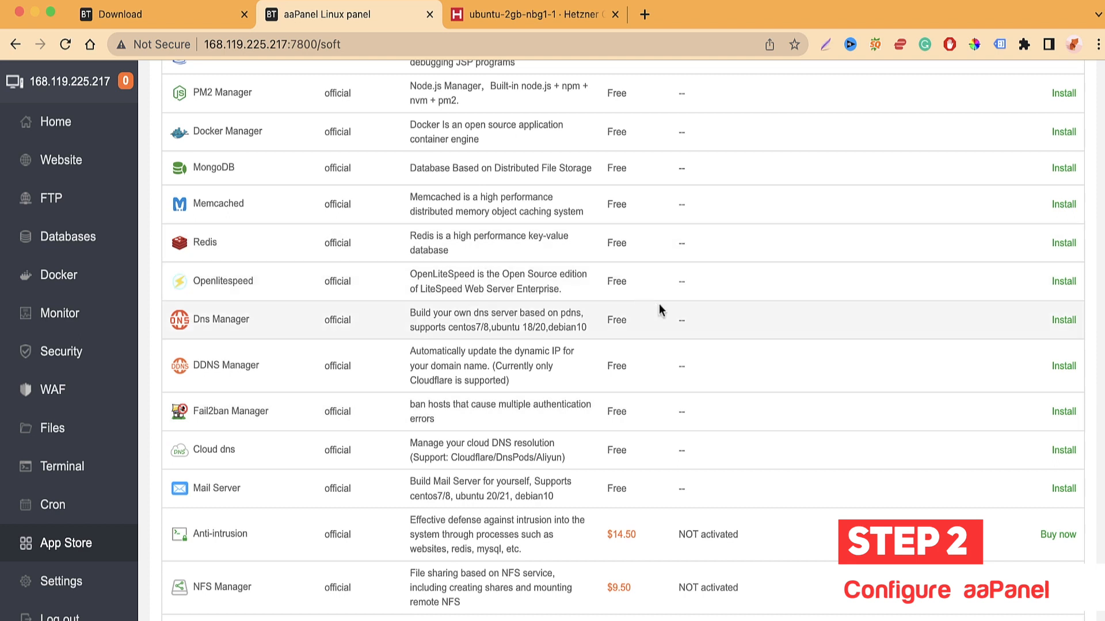
pyautogui.scroll(-1, 439, 568)
pyautogui.scroll(-1, 439, 568)
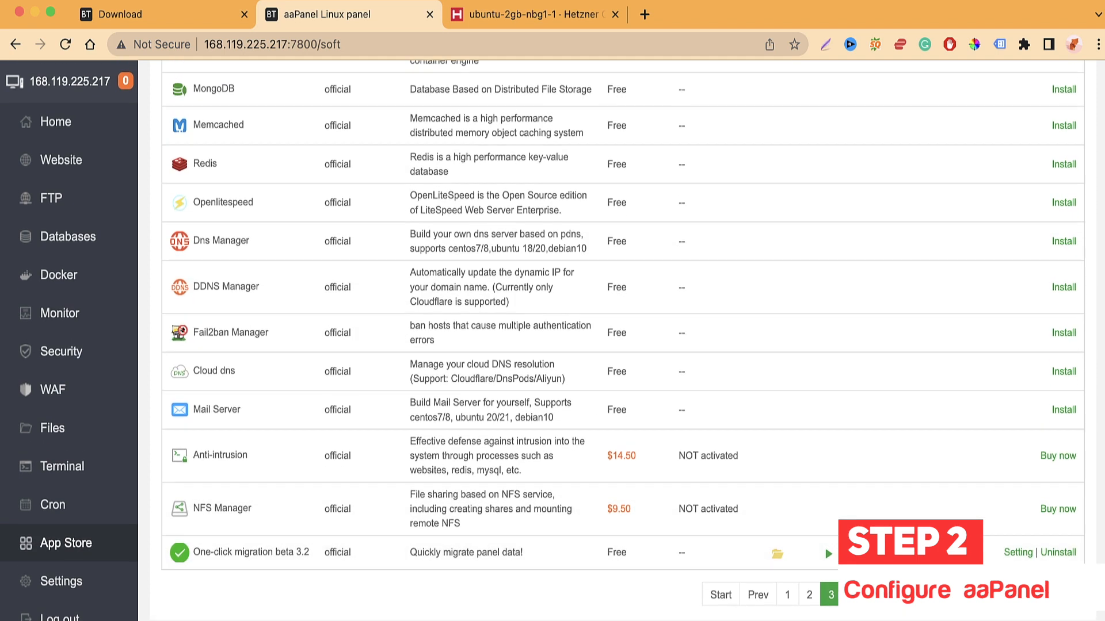
# Step: Install the one-click deployment plugin from the last page and open its app list
pyautogui.click(853, 595)
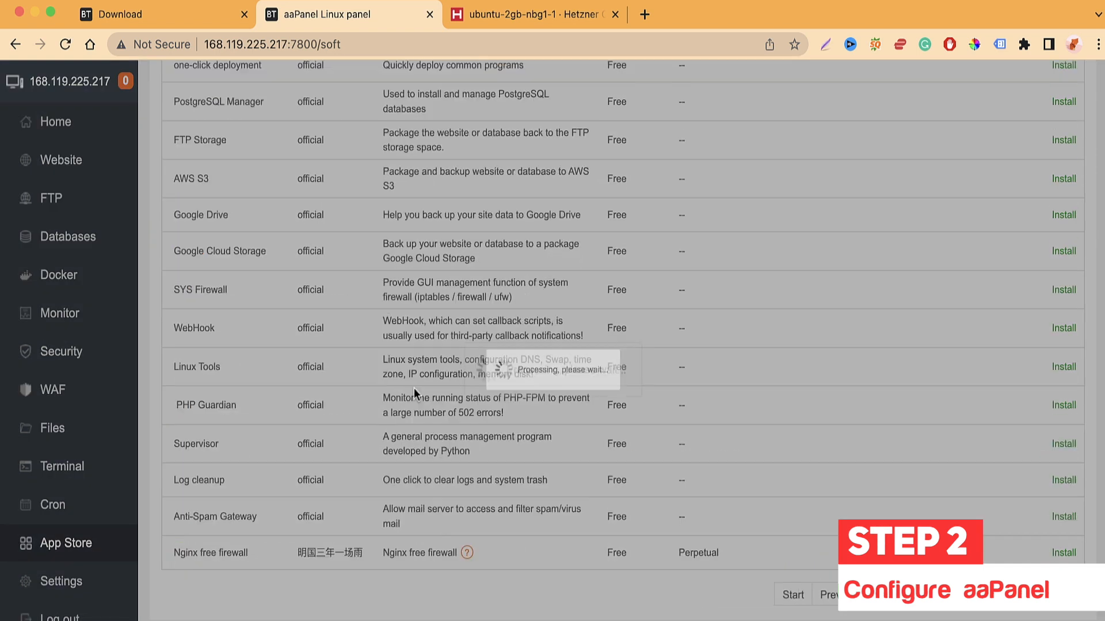
pyautogui.scroll(5, 414, 389)
pyautogui.scroll(-2, 413, 388)
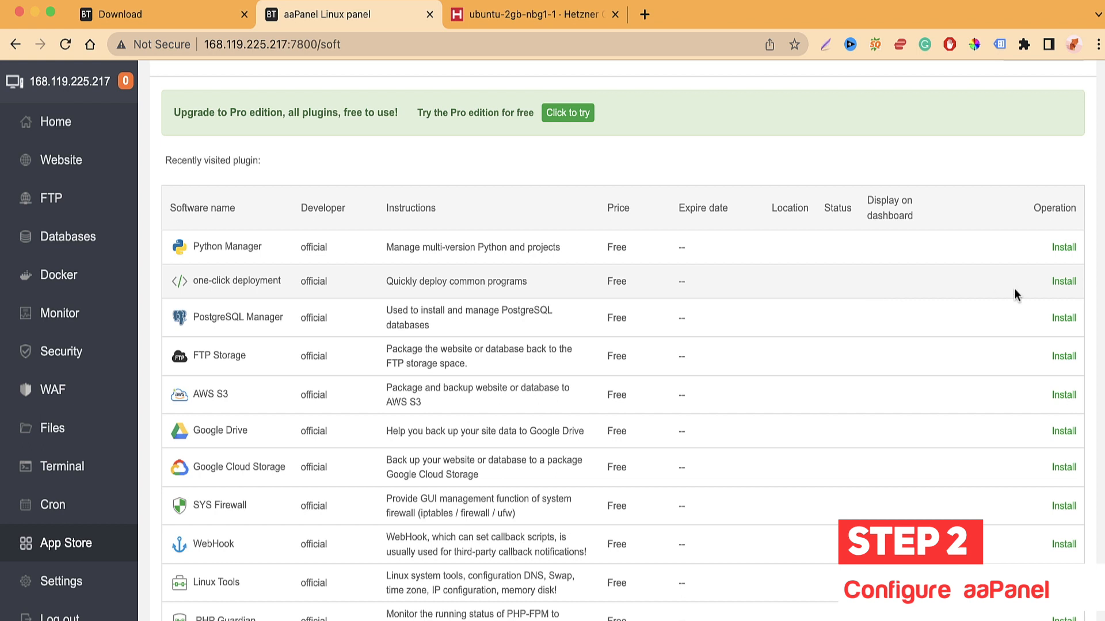
pyautogui.click(1064, 280)
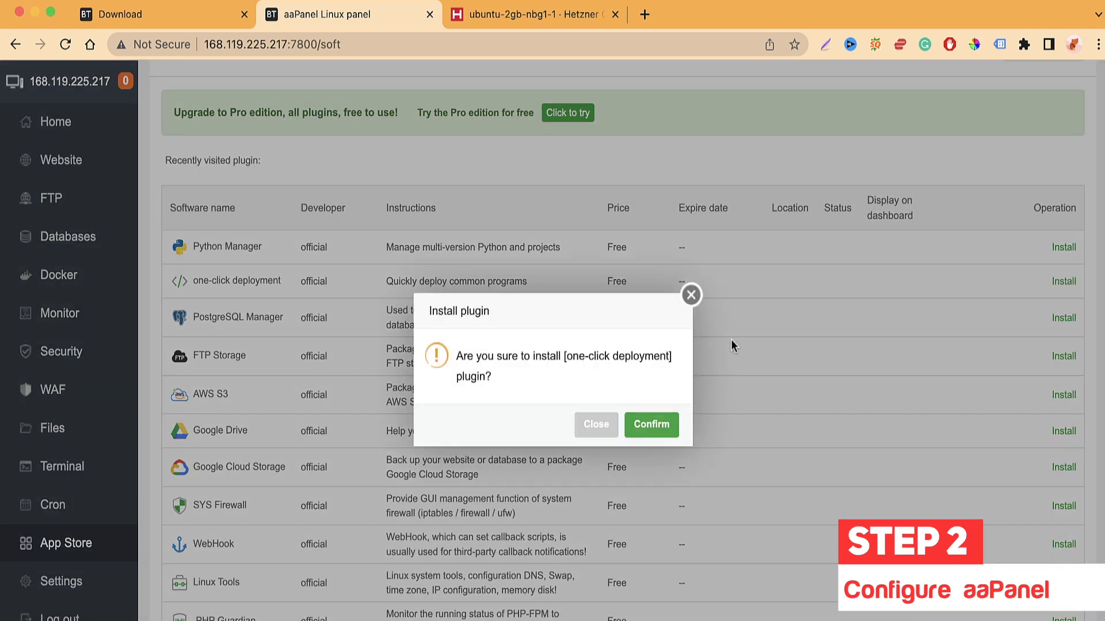
pyautogui.click(661, 428)
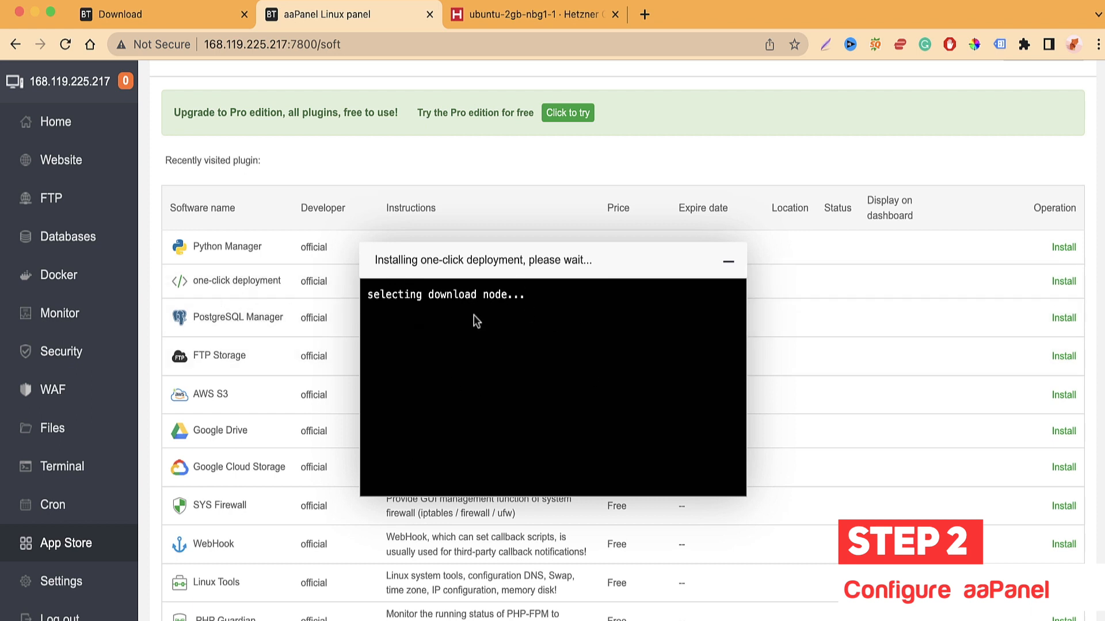
pyautogui.click(730, 266)
pyautogui.scroll(-1, 216, 248)
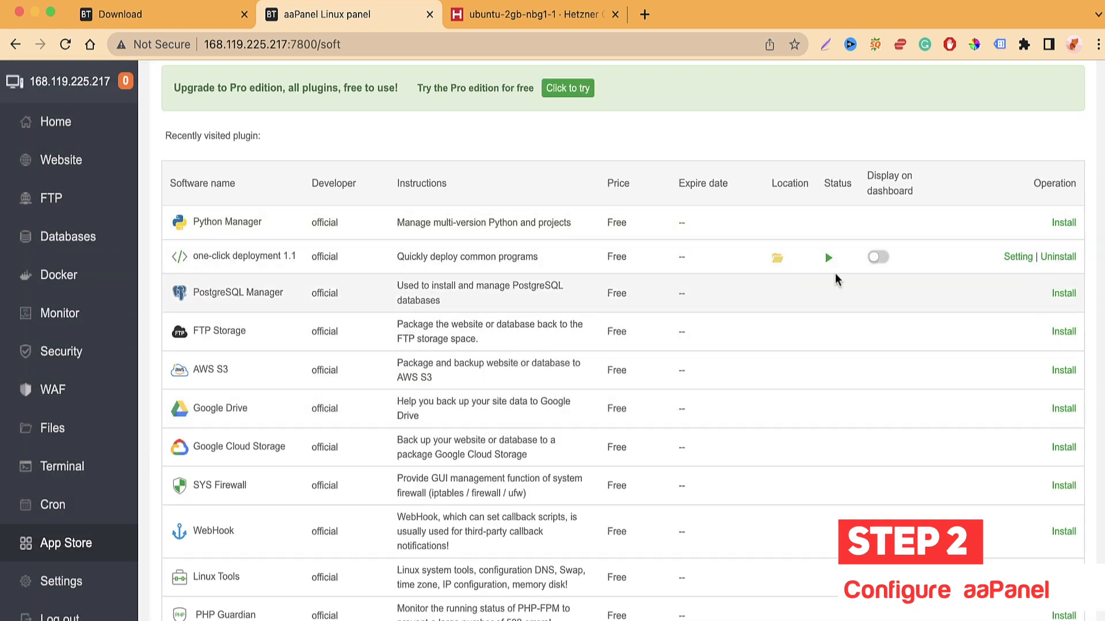
pyautogui.click(1010, 257)
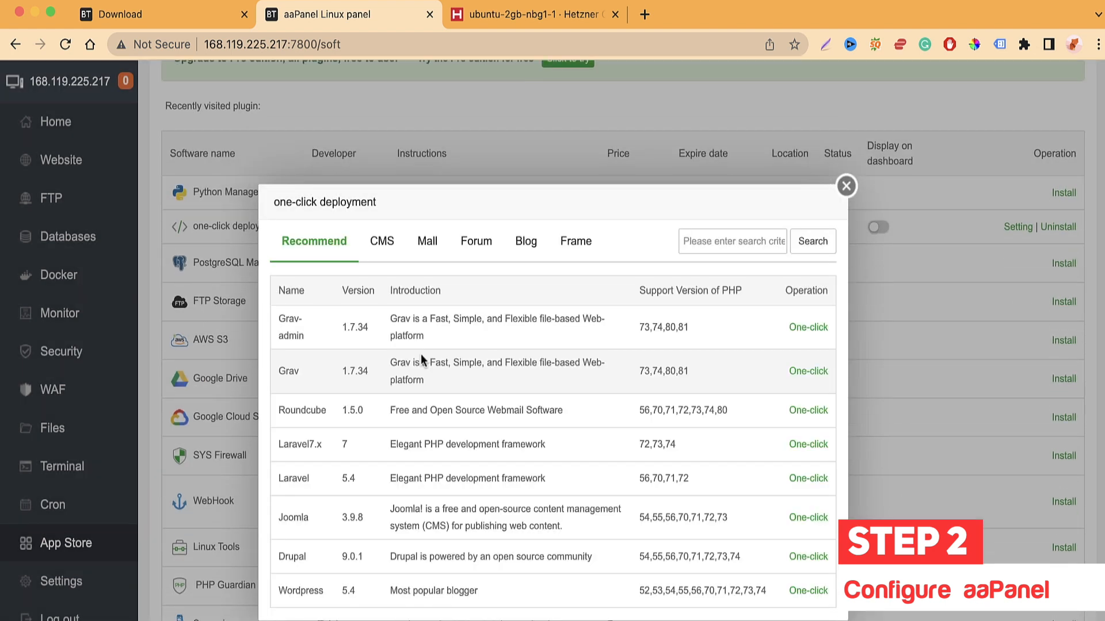
# Step: Check the CMS category, then inspect the Wordpress 5.4 entry under Recommend
pyautogui.click(393, 244)
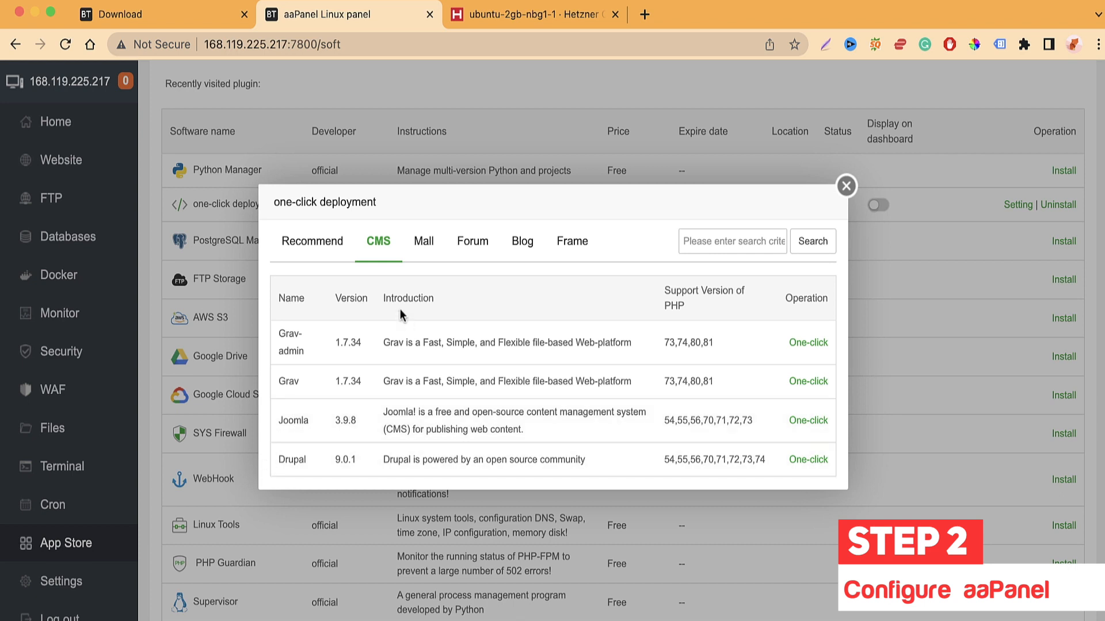
pyautogui.click(330, 257)
pyautogui.scroll(-2, 342, 433)
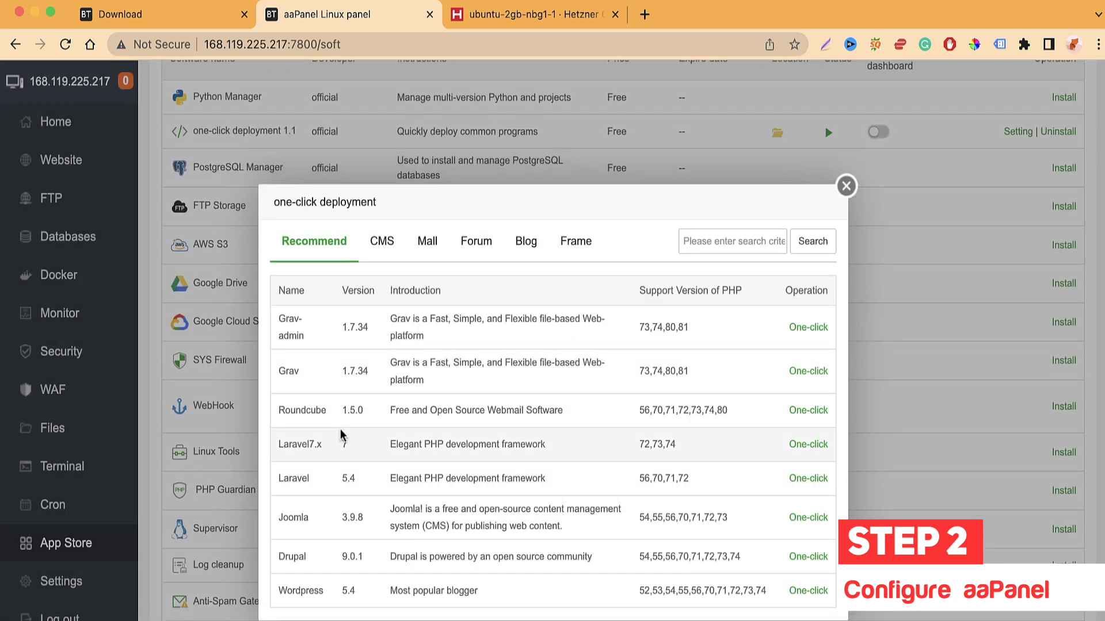
pyautogui.moveTo(278, 591); pyautogui.dragTo(326, 593)
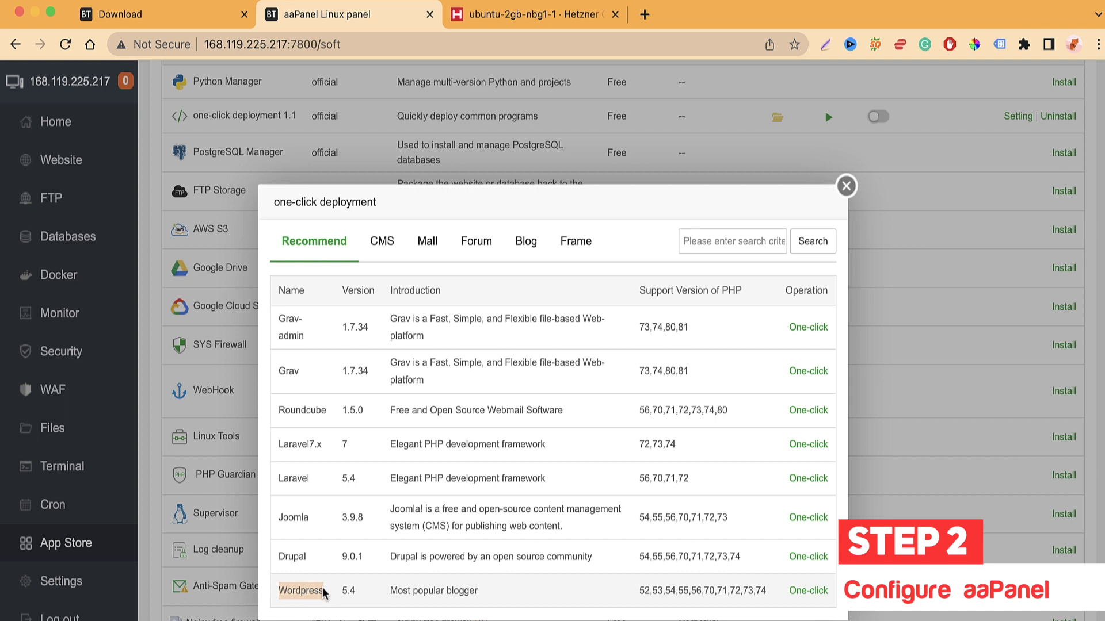
pyautogui.doubleClick(344, 590)
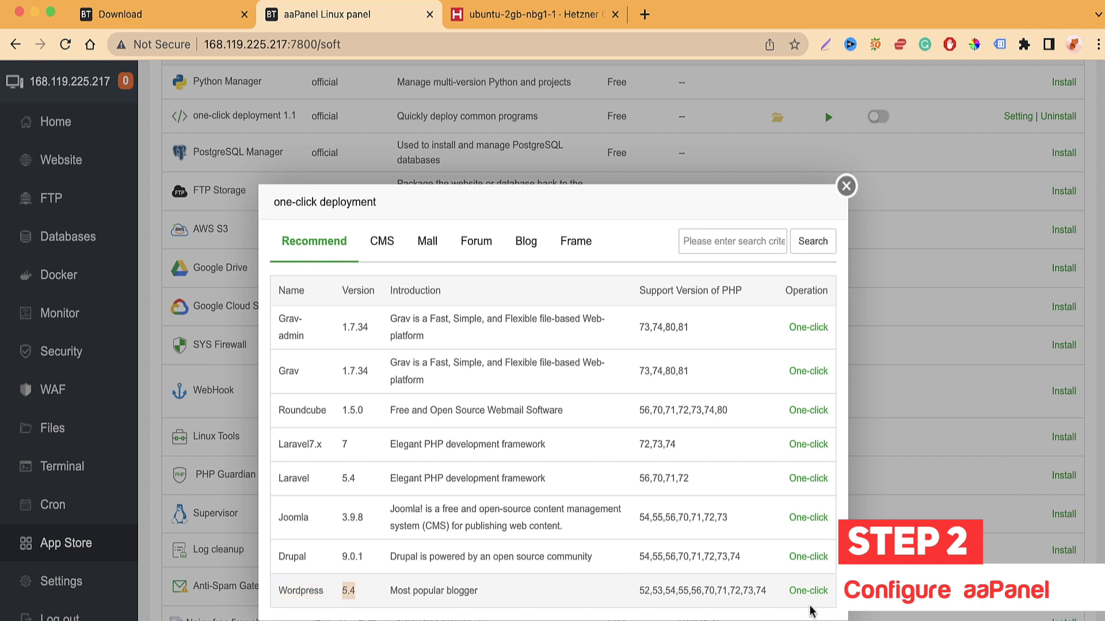
pyautogui.click(385, 591)
pyautogui.moveTo(386, 591); pyautogui.dragTo(498, 591)
# Step: Browse the Mall, Forum, Blog and Frame categories, then return to Recommend
pyautogui.click(424, 240)
pyautogui.click(461, 253)
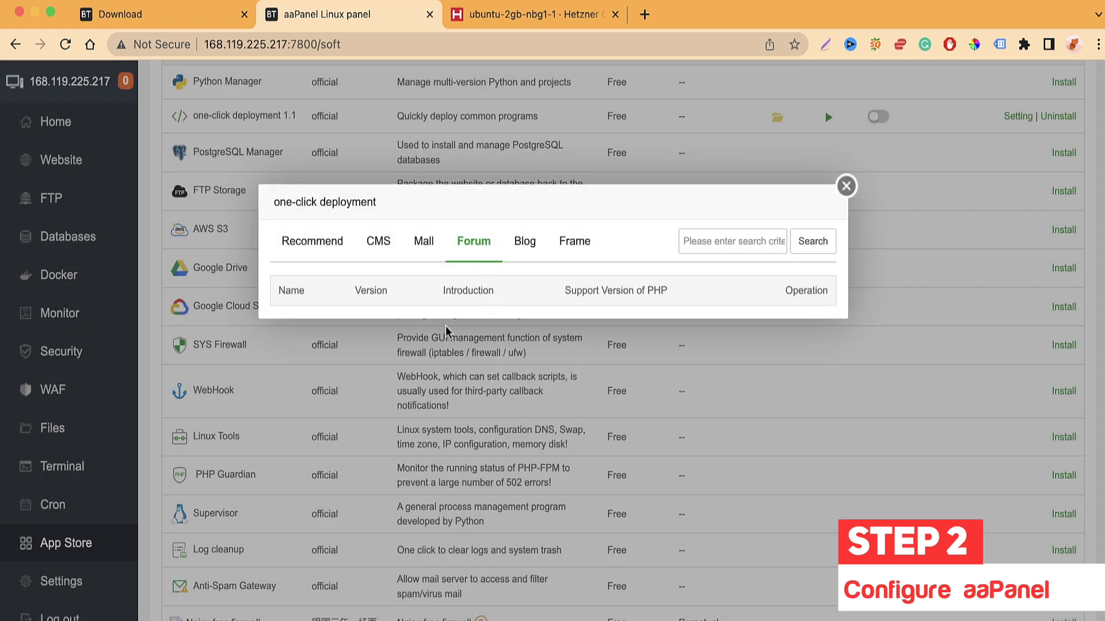
pyautogui.click(536, 263)
pyautogui.click(581, 256)
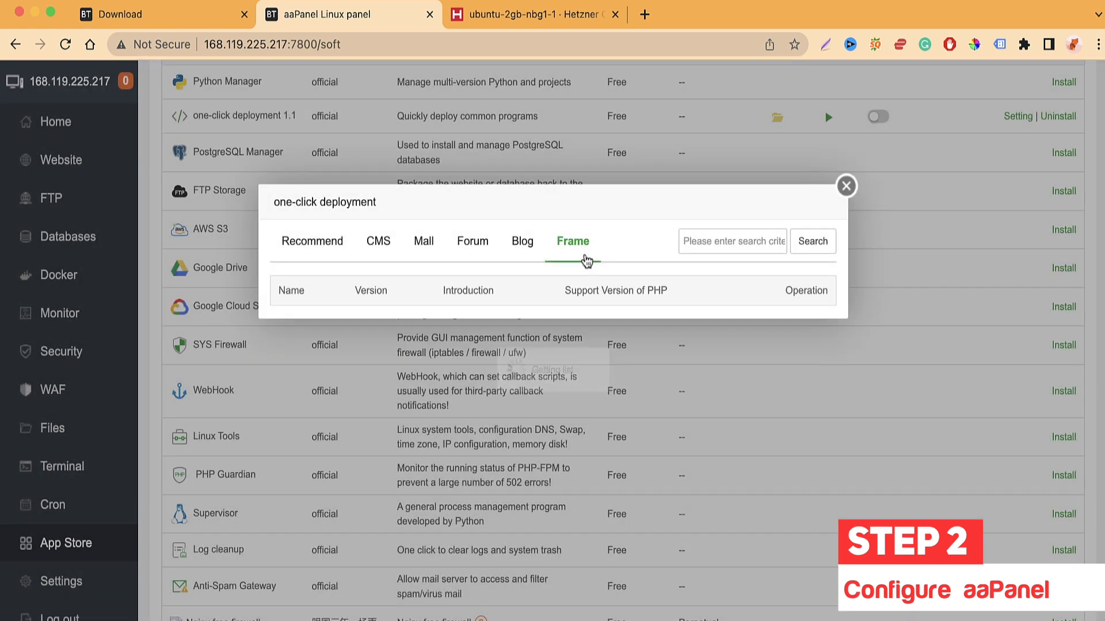
pyautogui.click(309, 257)
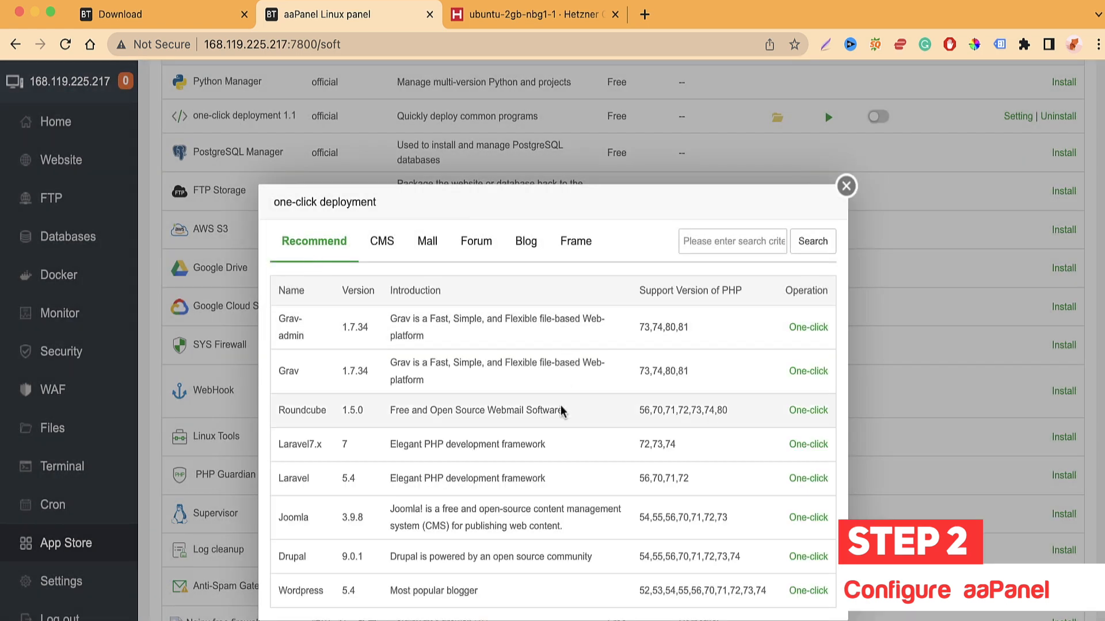
pyautogui.scroll(-1, 552, 462)
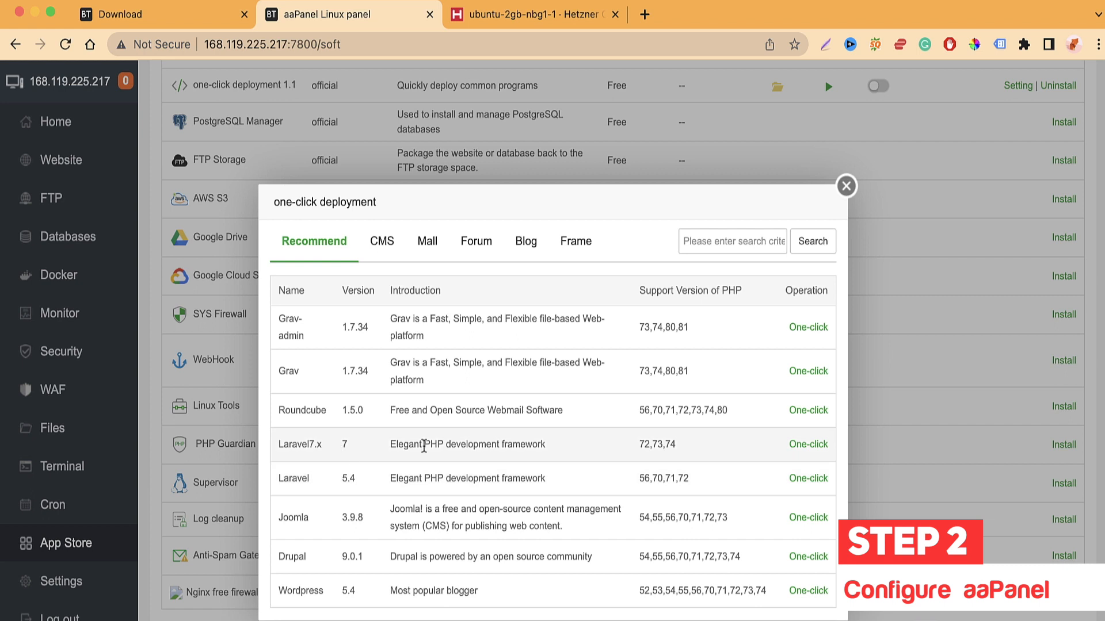
pyautogui.scroll(5, 159, 295)
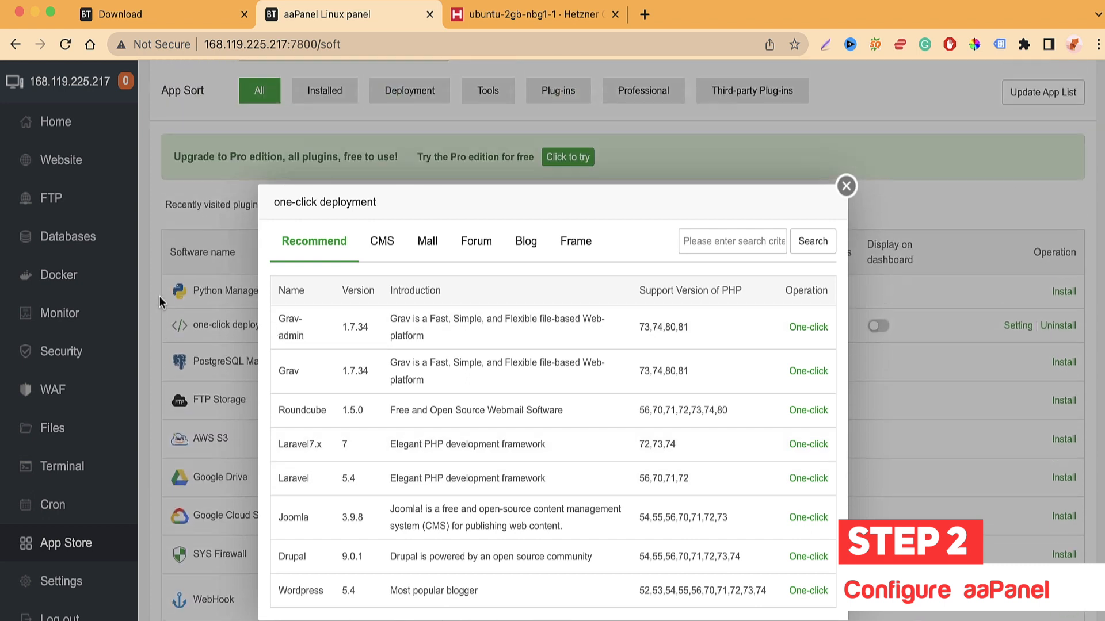
# Step: Close the one-click deployment window and scroll through the free plugins
pyautogui.click(846, 186)
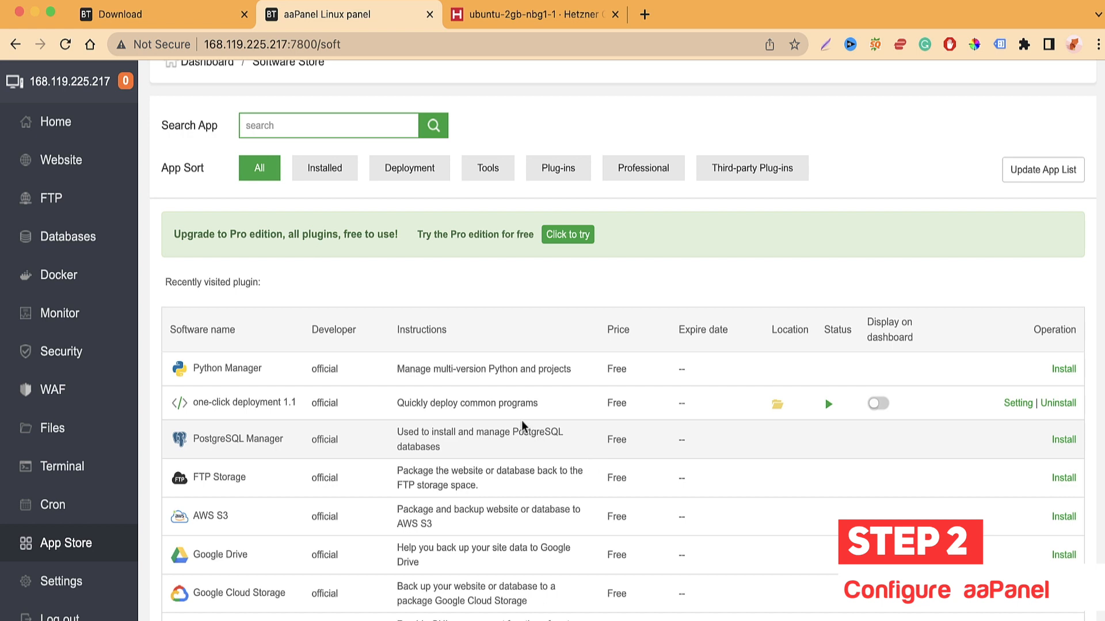
pyautogui.scroll(-5, 432, 458)
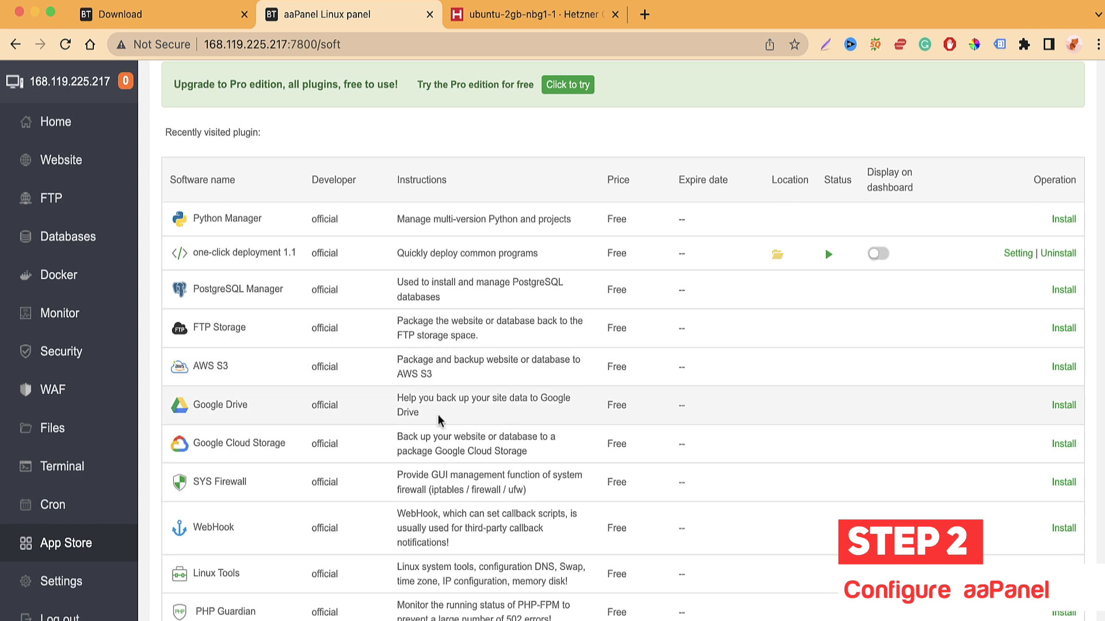
pyautogui.scroll(-2, 439, 420)
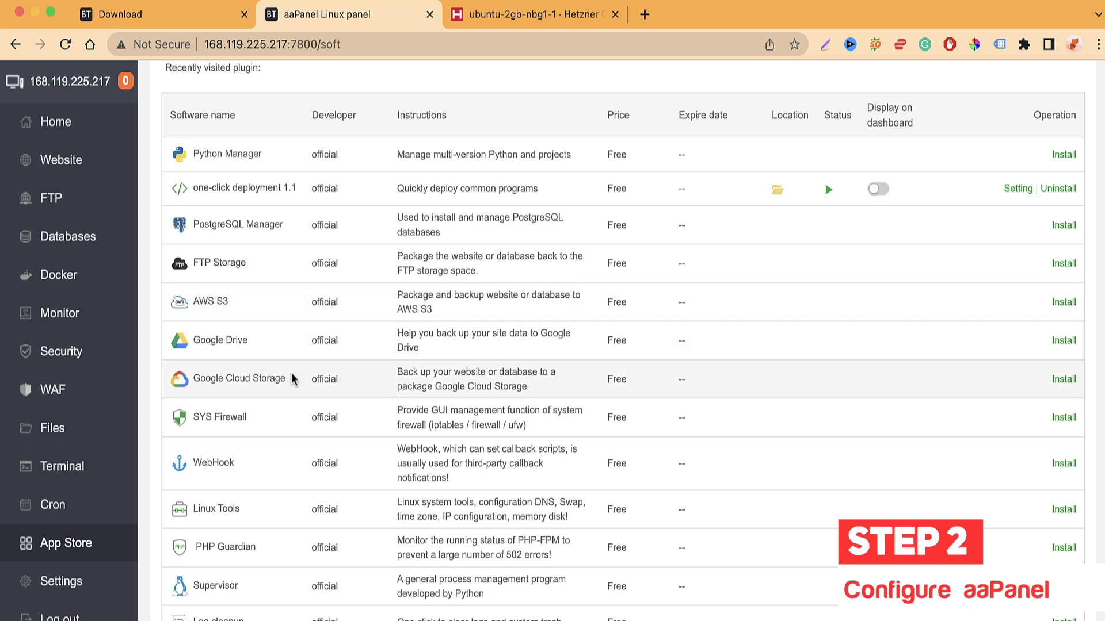
pyautogui.scroll(-1, 279, 420)
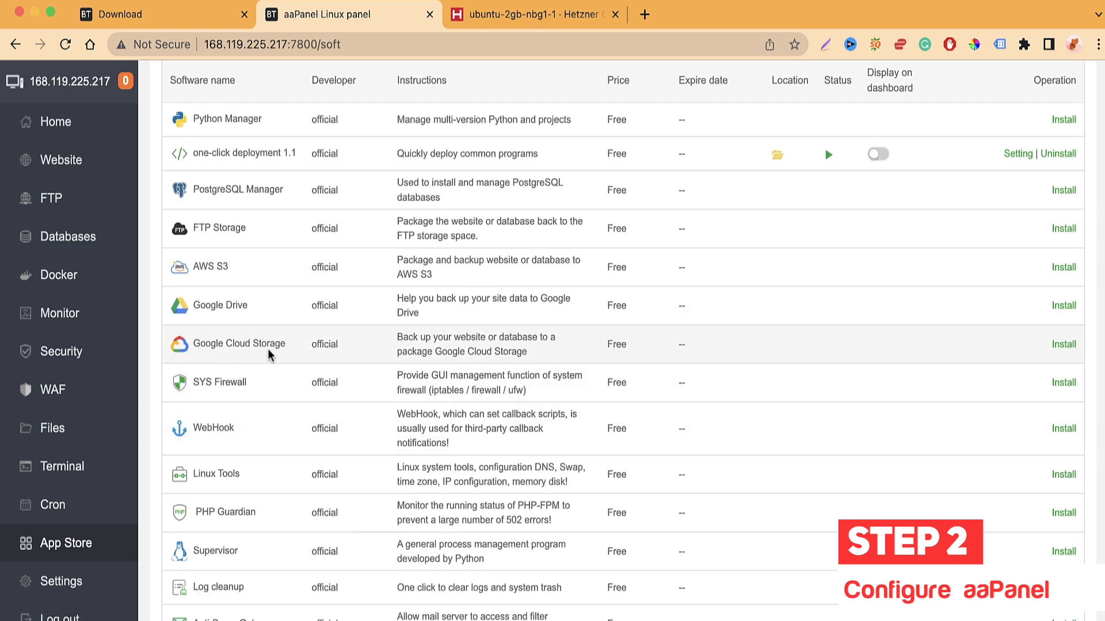
pyautogui.scroll(-1, 281, 377)
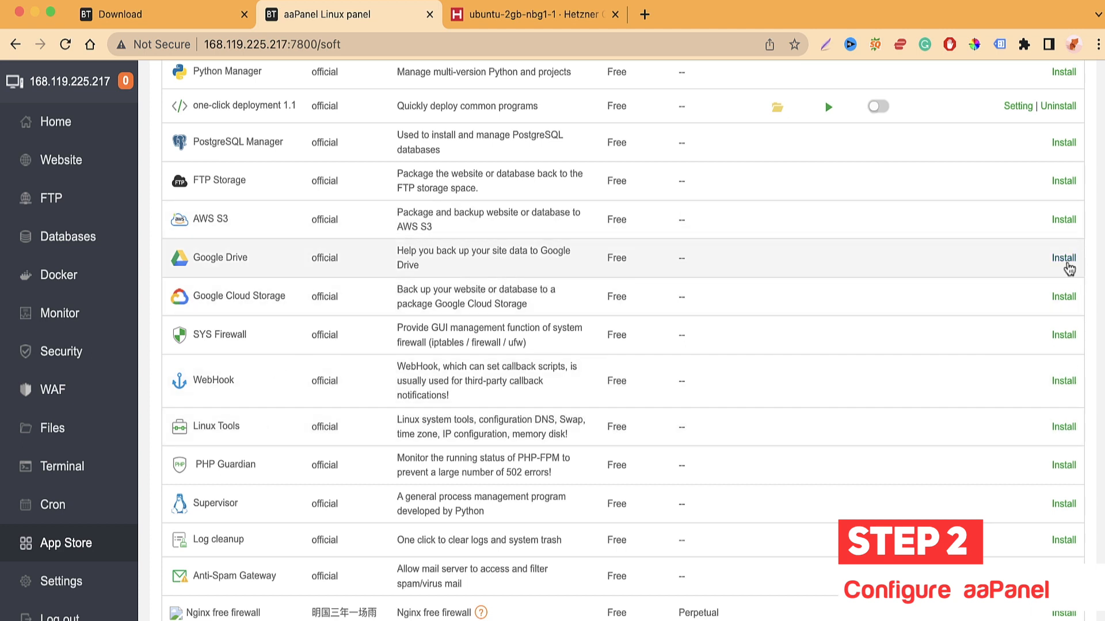
# Step: Back out of installing the Google Drive backup plugin
pyautogui.click(1064, 258)
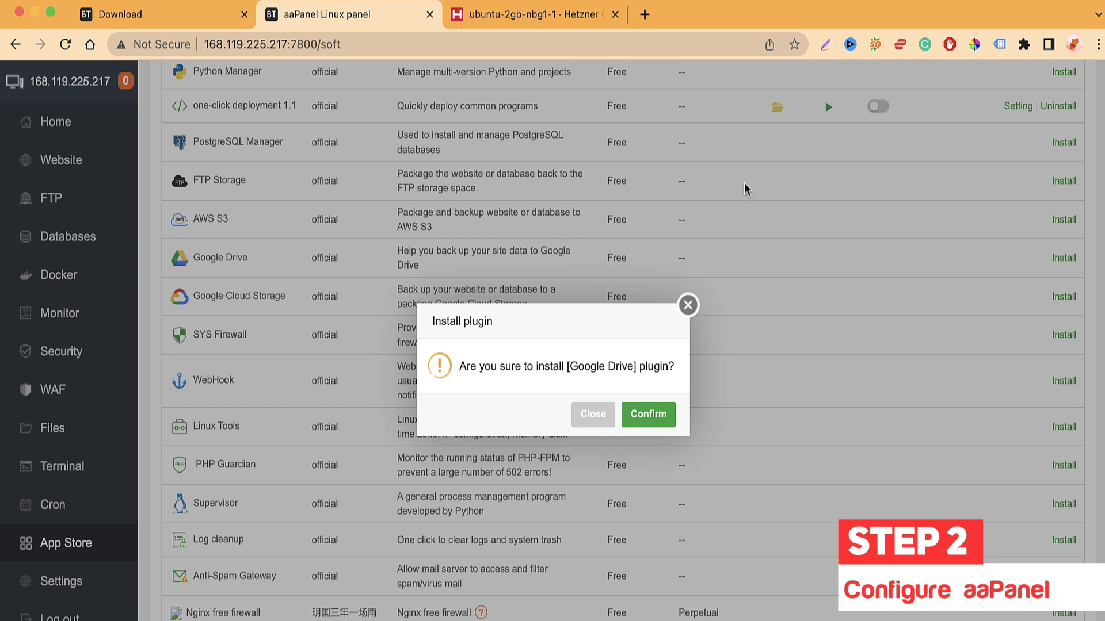
pyautogui.click(687, 305)
pyautogui.scroll(-1, 593, 329)
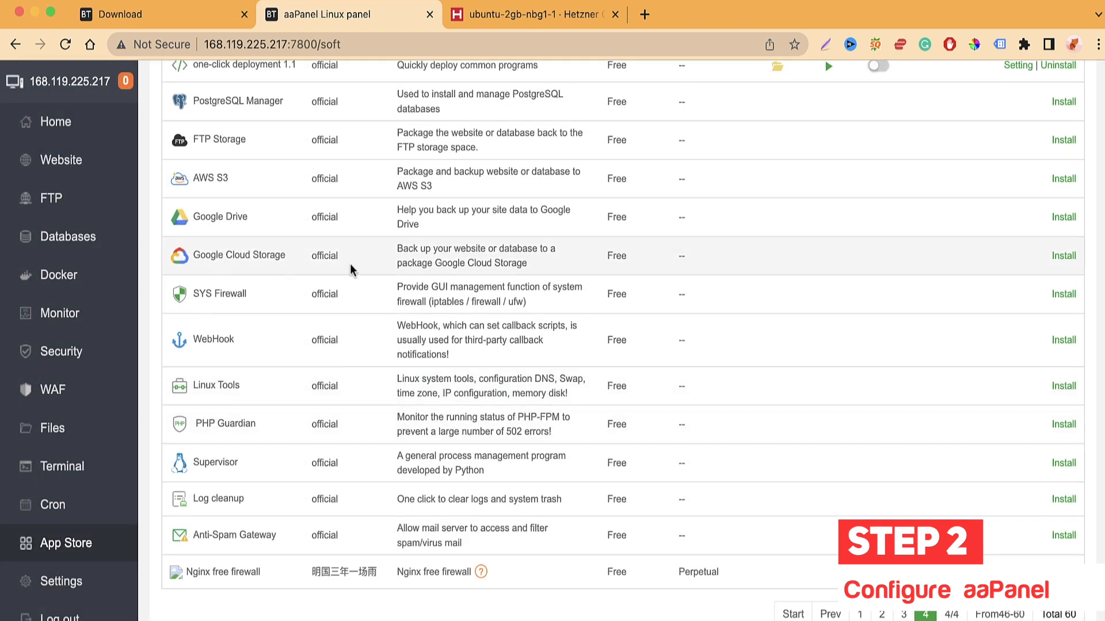
pyautogui.scroll(-1, 378, 369)
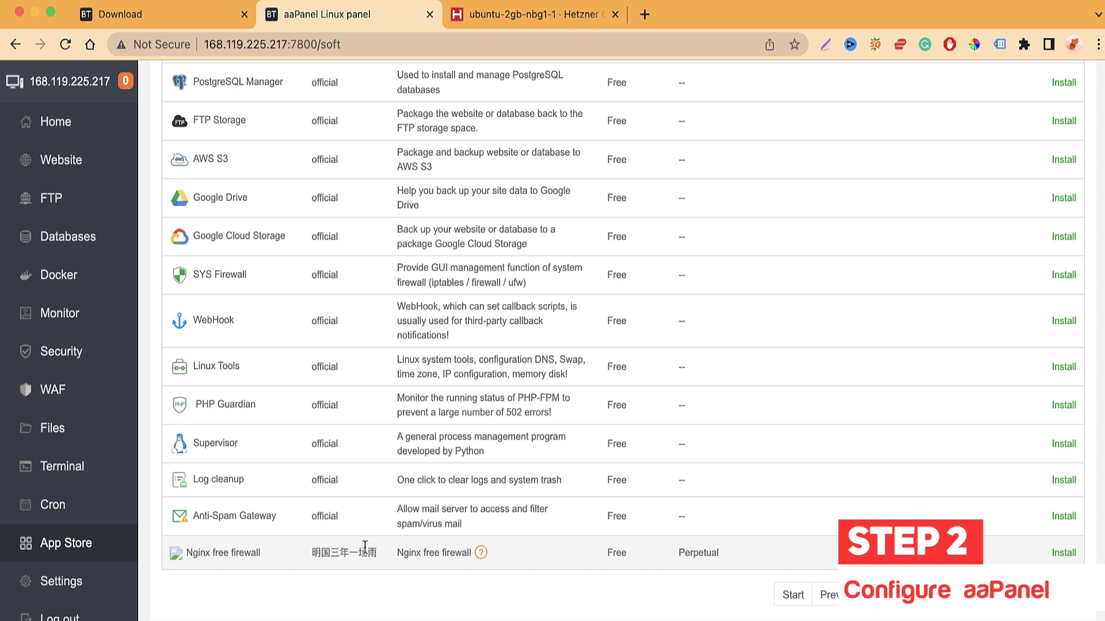
# Step: Return to App Store page 1, then open the Website section
pyautogui.click(855, 602)
pyautogui.scroll(-2, 284, 420)
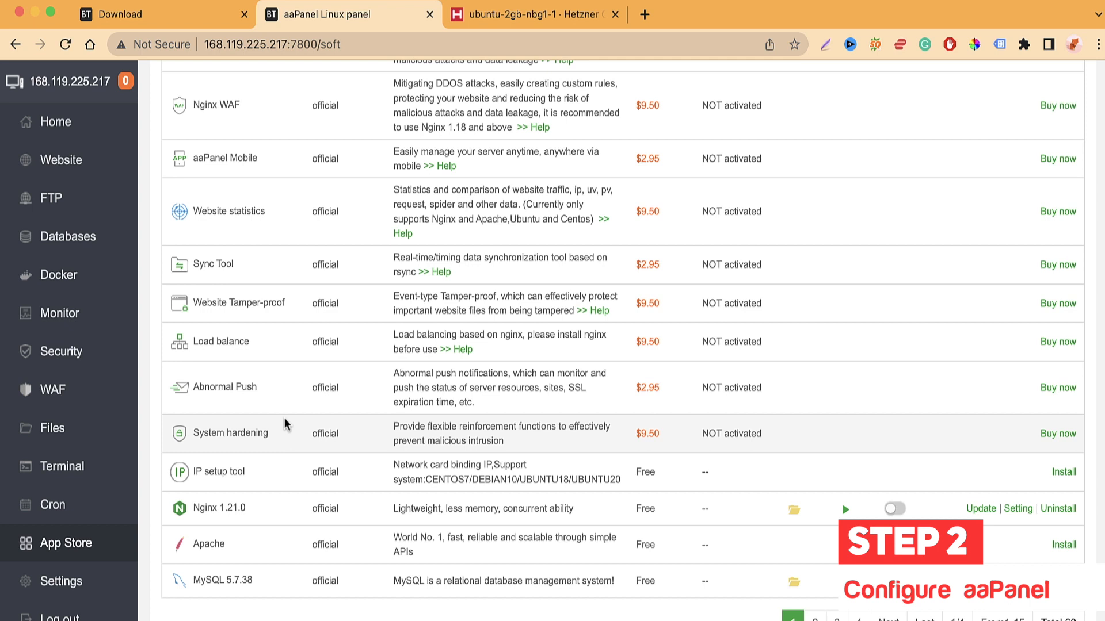
pyautogui.scroll(8, 377, 370)
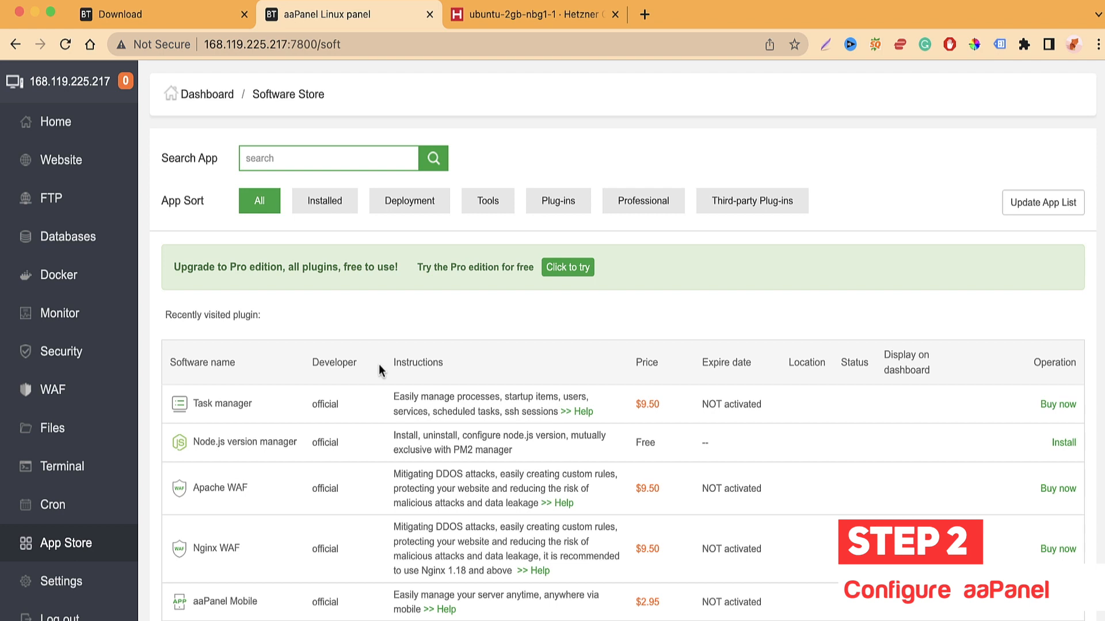
pyautogui.scroll(-1, 386, 429)
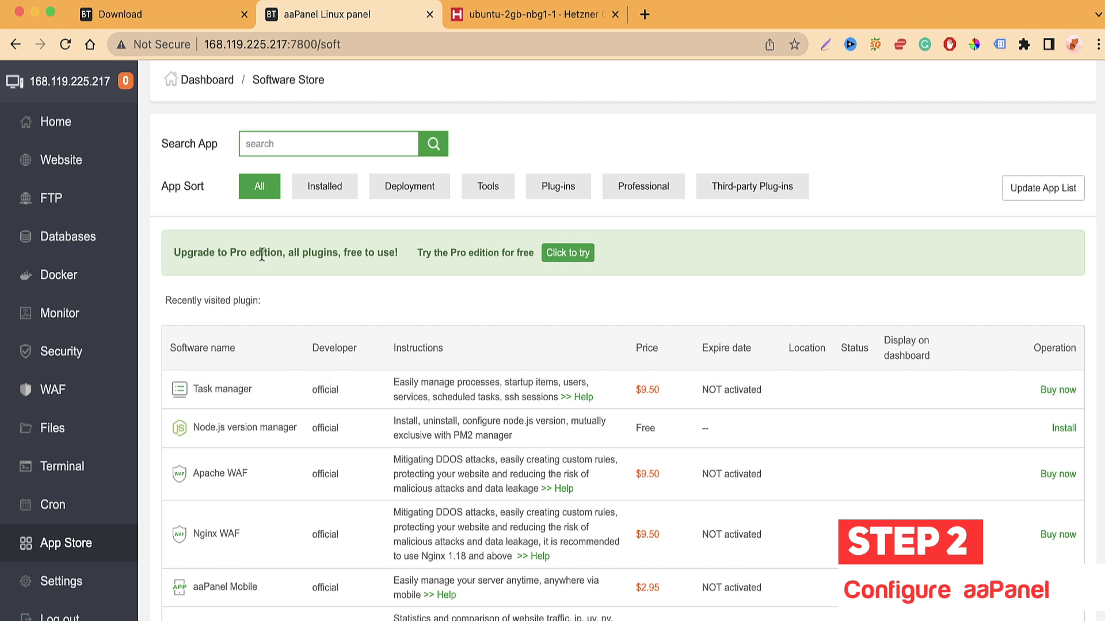
pyautogui.click(111, 172)
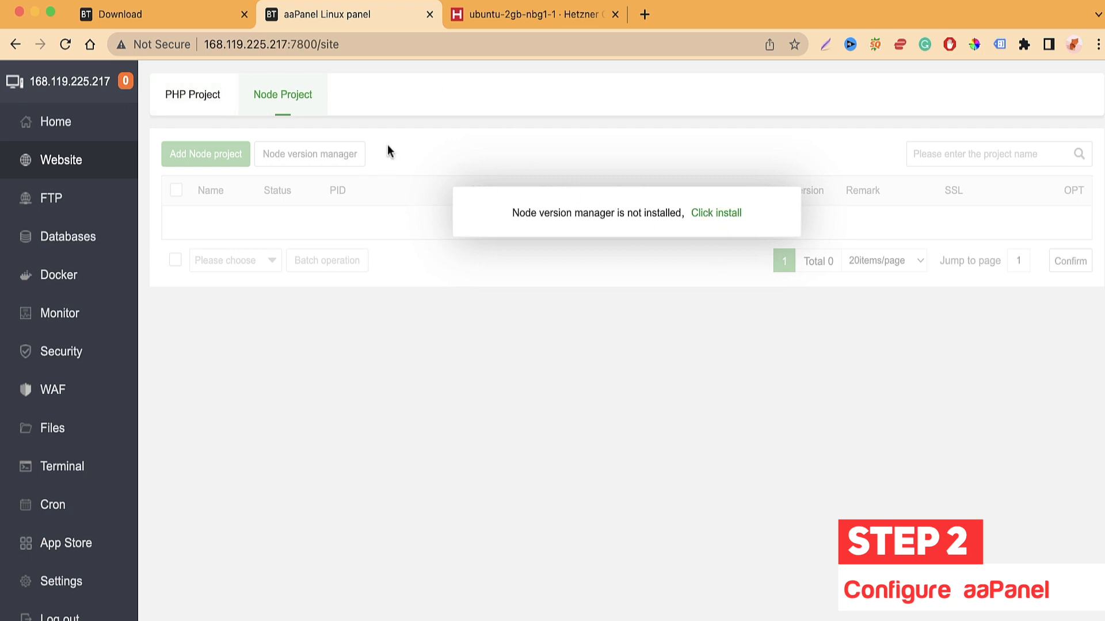
# Step: Open the Add site form from the PHP Project list
pyautogui.click(179, 113)
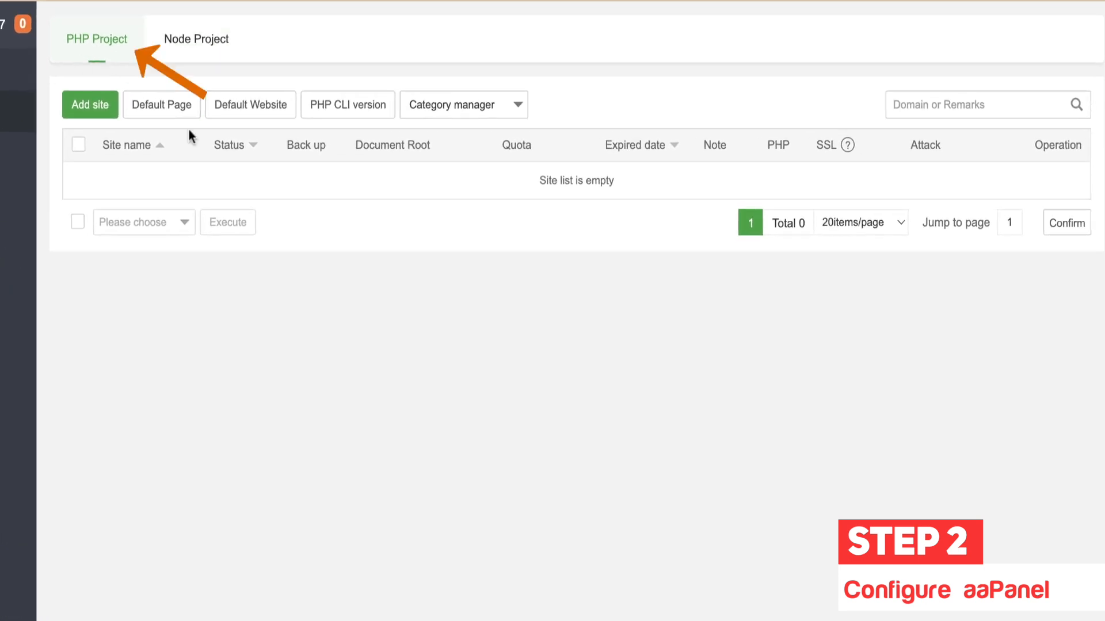
pyautogui.click(99, 106)
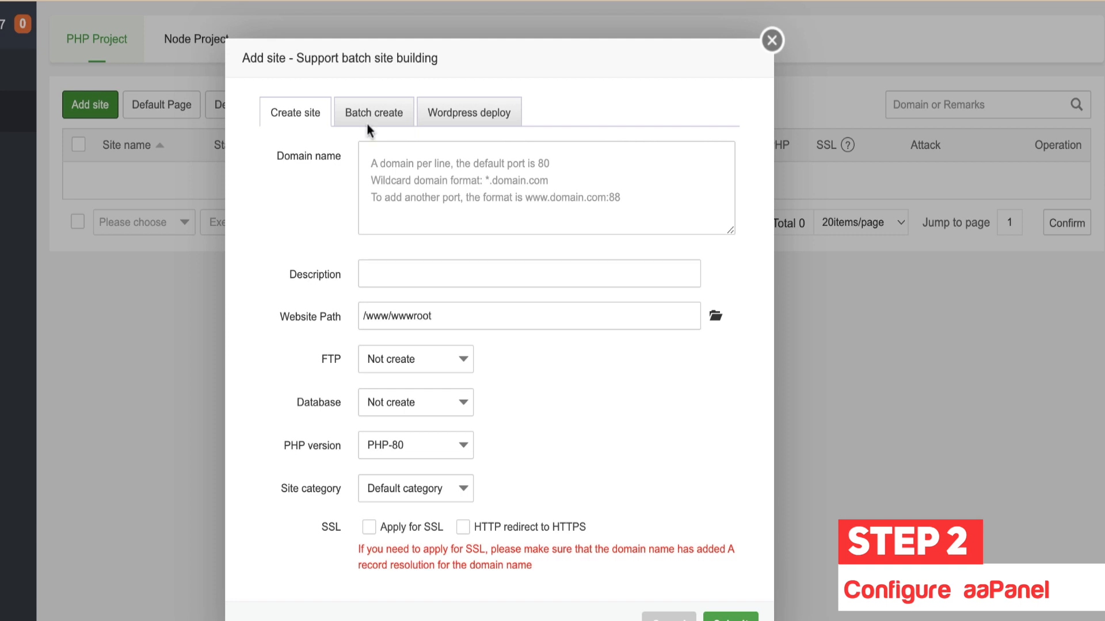
pyautogui.click(392, 171)
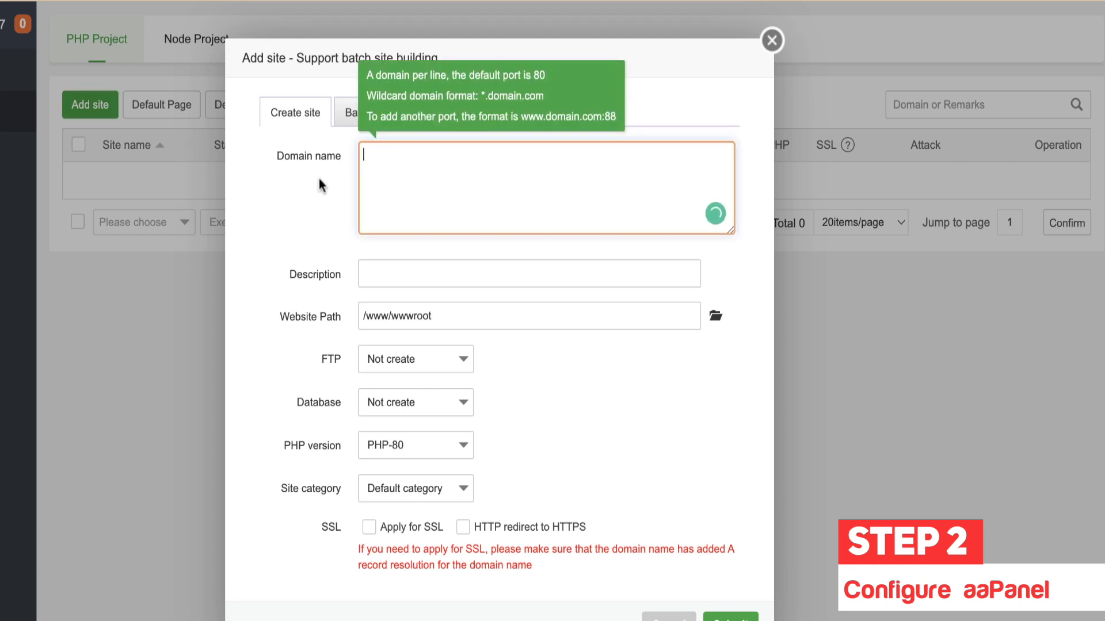
# Step: Review the Batch create format, then switch to the Wordpress deploy form
pyautogui.click(364, 115)
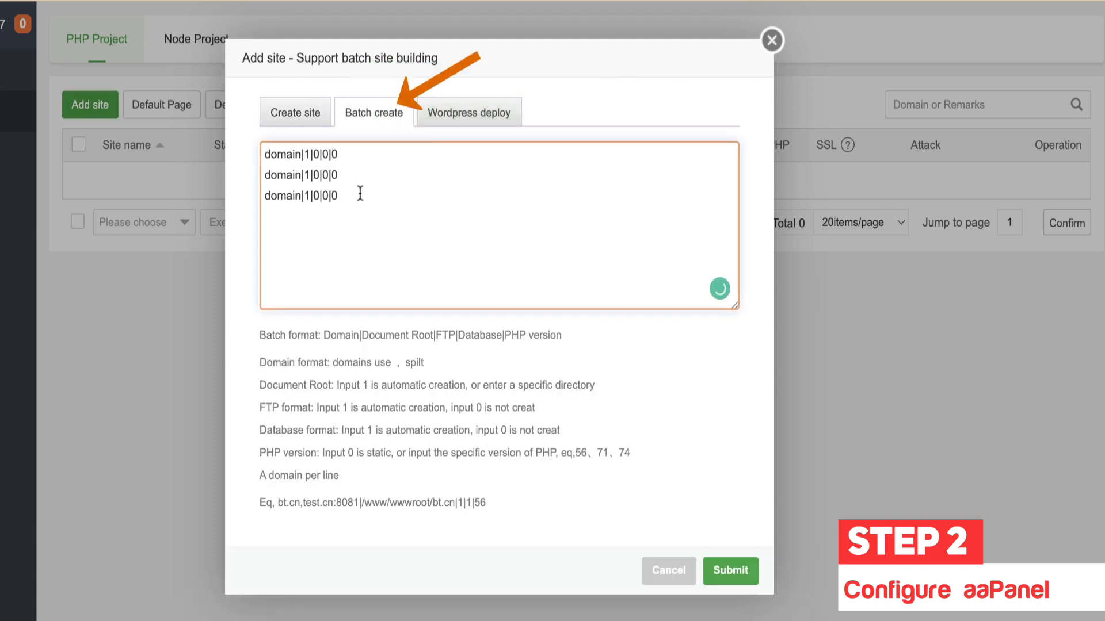
pyautogui.moveTo(572, 335); pyautogui.dragTo(325, 334)
pyautogui.click(496, 517)
pyautogui.moveTo(496, 517); pyautogui.dragTo(276, 504)
pyautogui.click(455, 122)
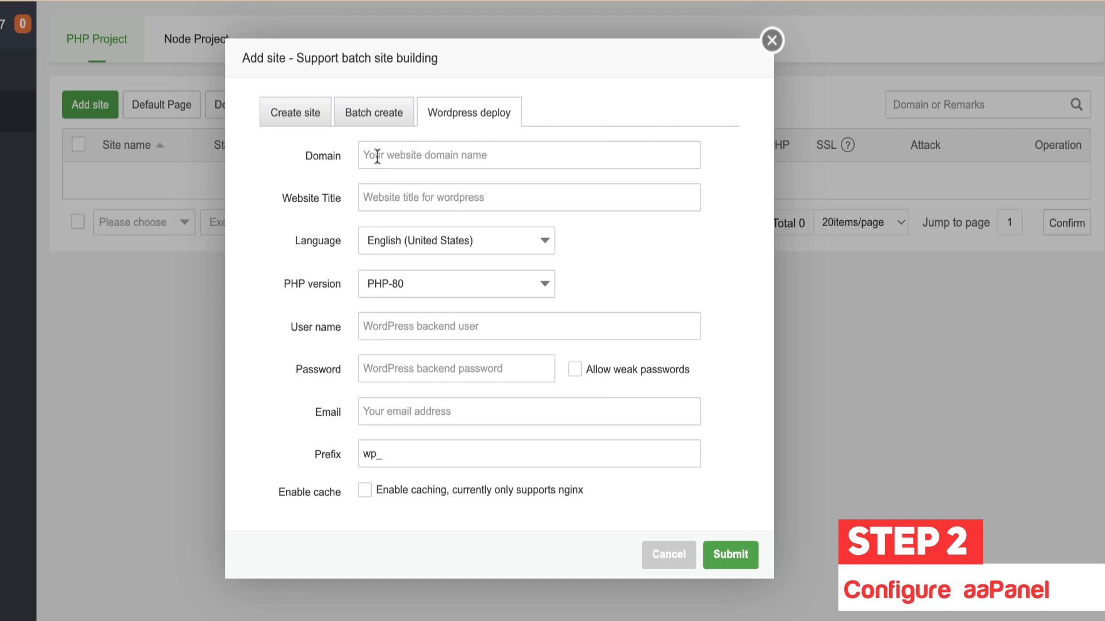
# Step: Enter kwebby.co as the domain and 'Kwebby Digital Marketing' as the website title
pyautogui.click(420, 159)
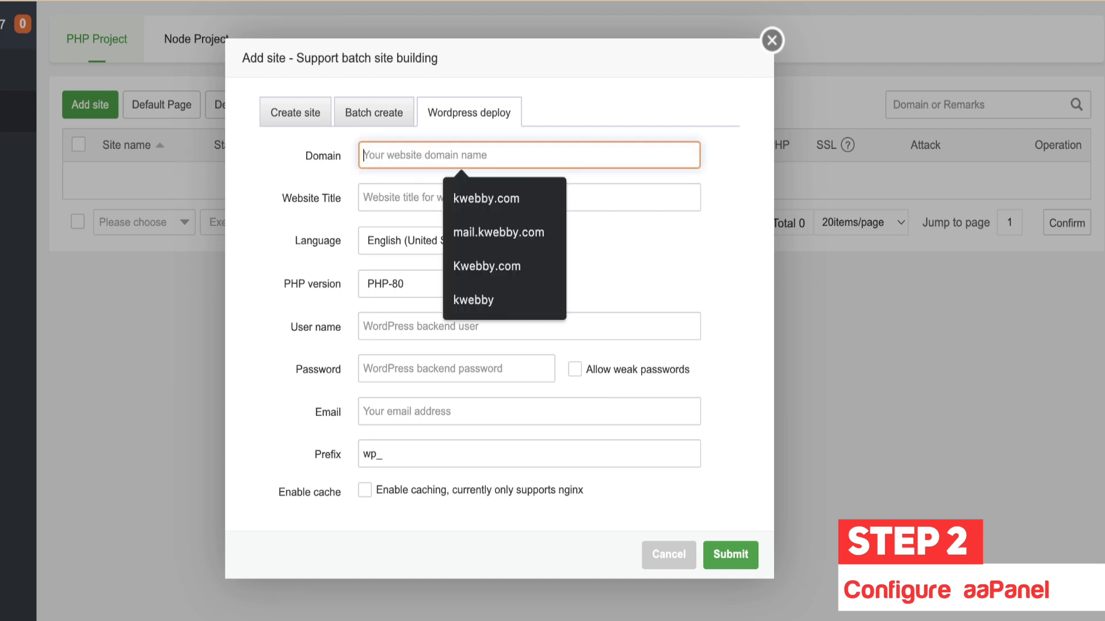
pyautogui.write('kwebbu')
pyautogui.press('BackSpace')
pyautogui.write('y.co')
pyautogui.press('Tab')
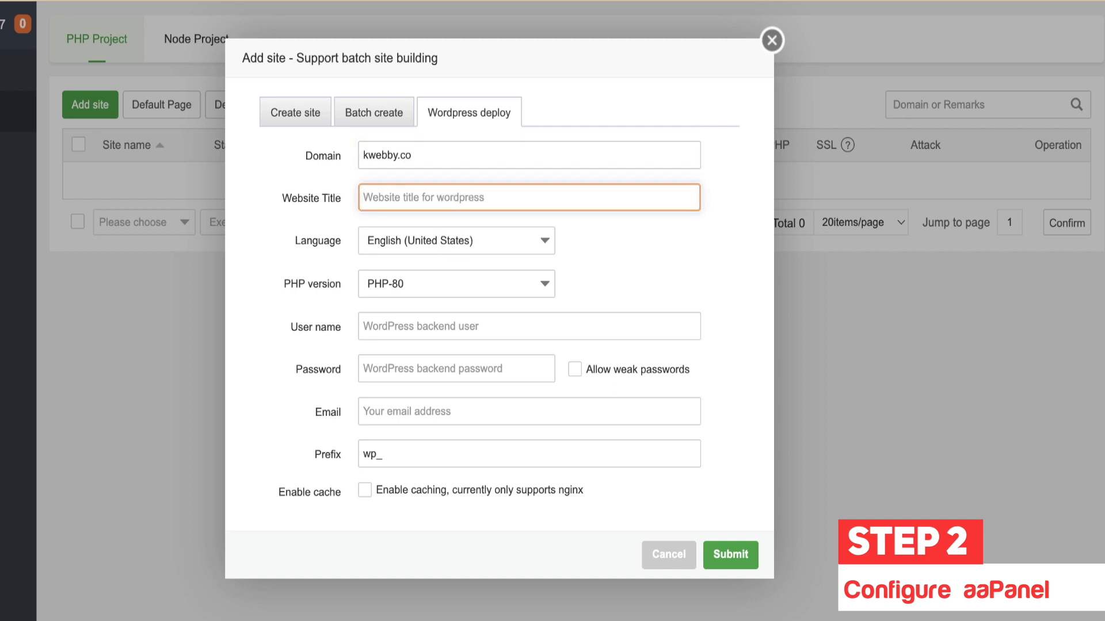
pyautogui.write('Kwebb')
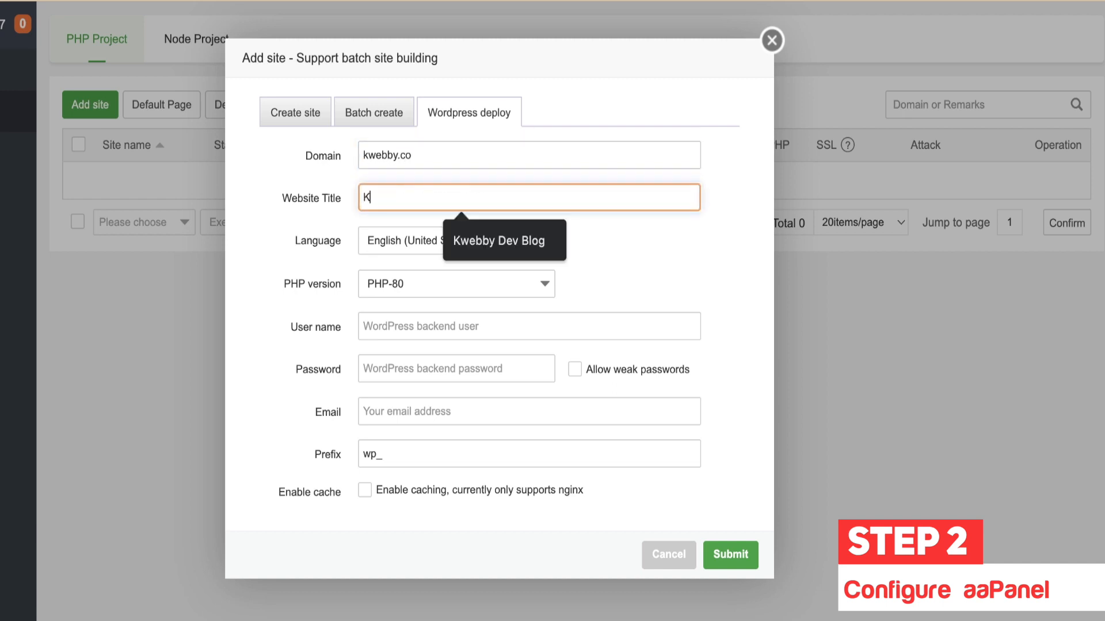
pyautogui.write('y Digital Marketing')
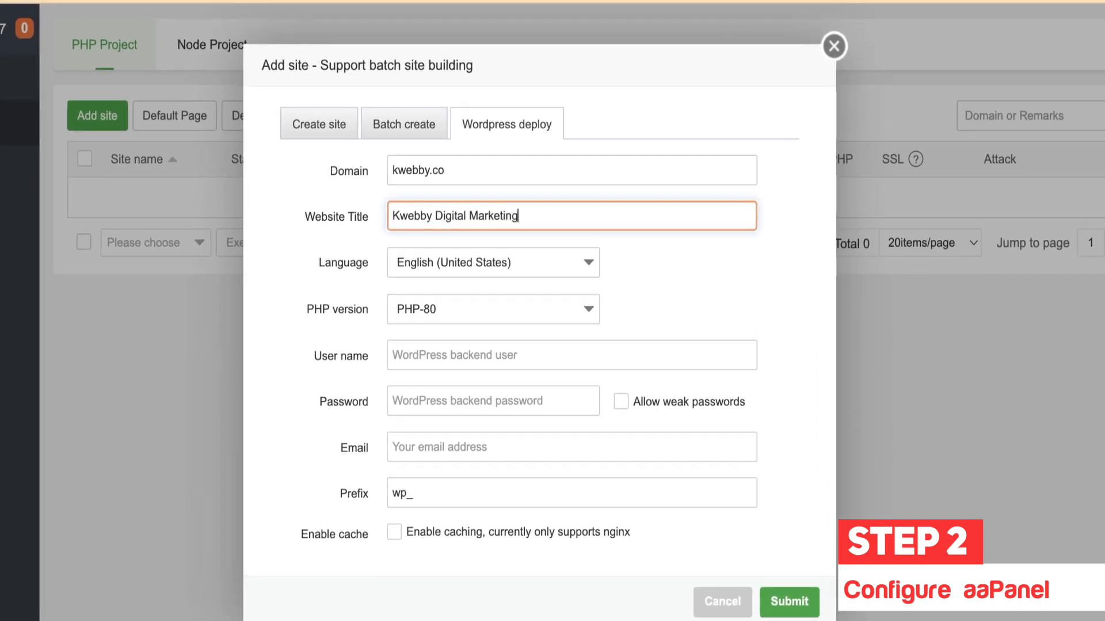
pyautogui.press('Tab')
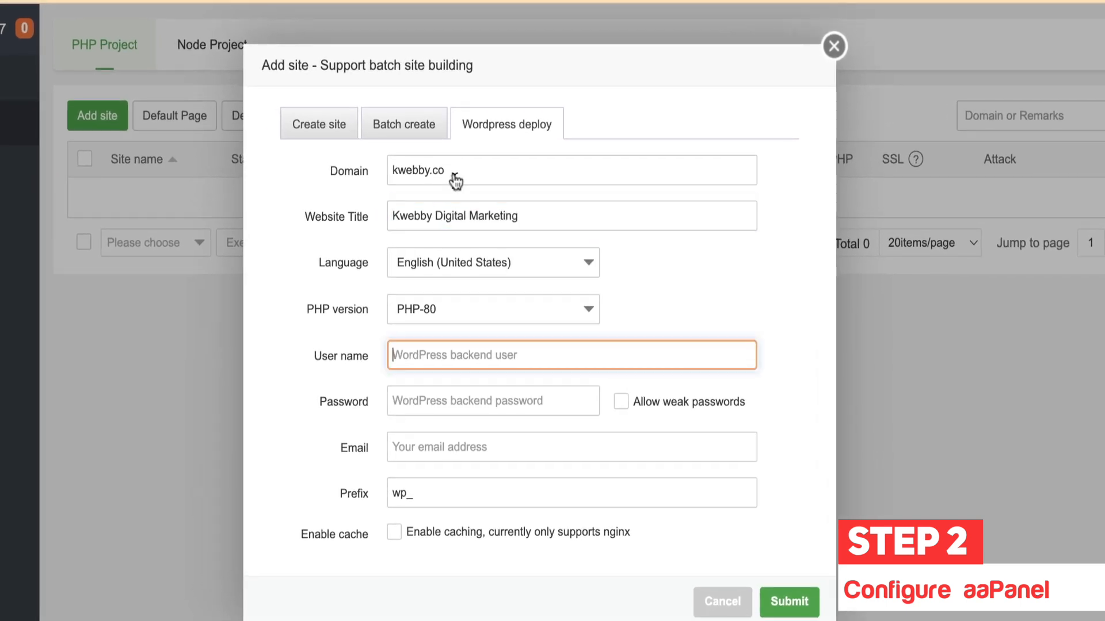
# Step: Set the WordPress site's PHP version to PHP-74
pyautogui.click(541, 323)
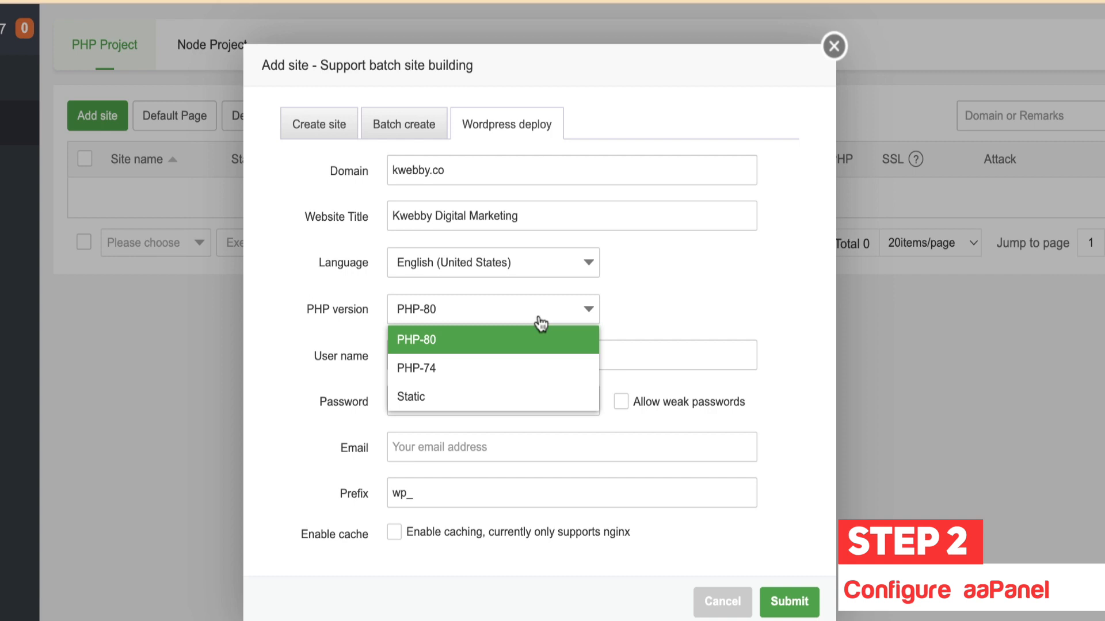
pyautogui.click(481, 368)
pyautogui.click(409, 348)
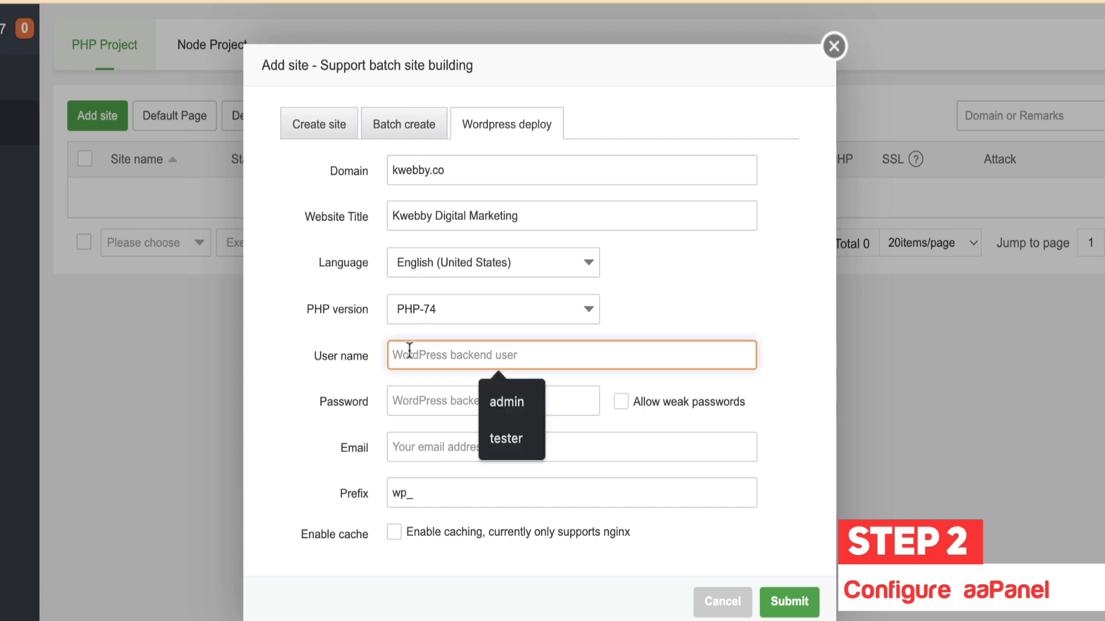
pyautogui.click(449, 314)
pyautogui.click(451, 348)
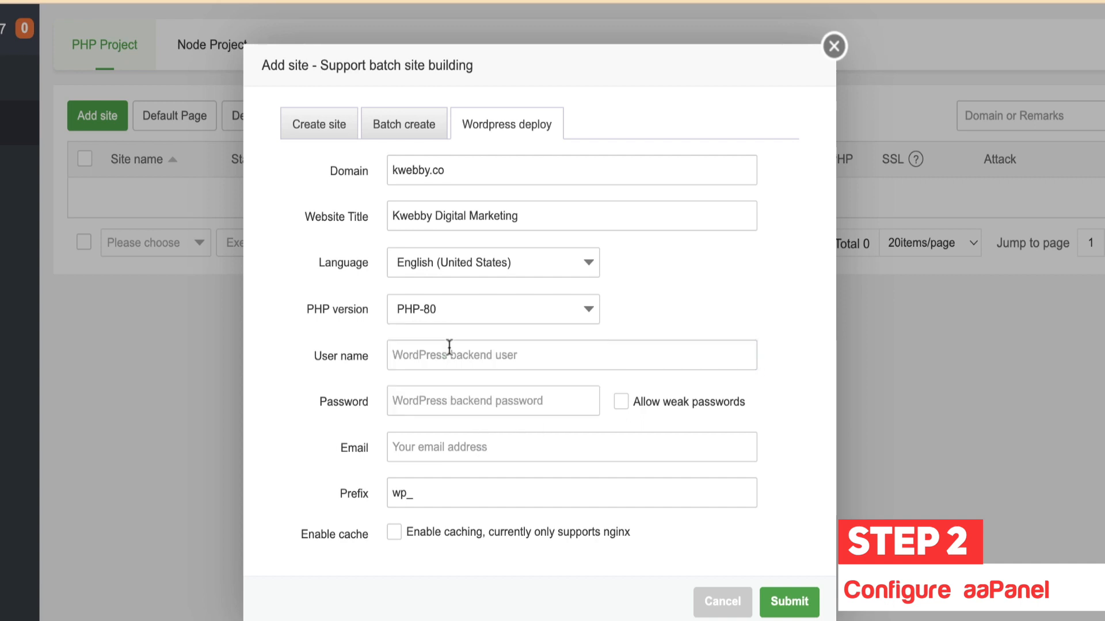
pyautogui.click(469, 321)
pyautogui.click(459, 368)
# Step: Set user name admin and a password, keep the wp_ prefix, and enable cache
pyautogui.click(460, 354)
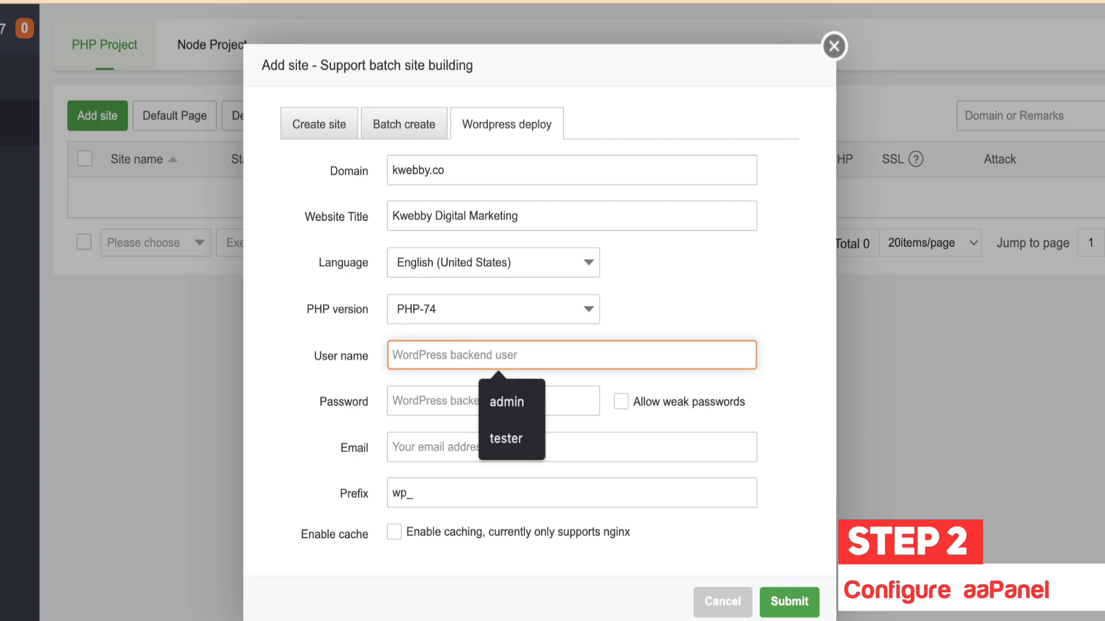
pyautogui.write('admin')
pyautogui.press('Tab')
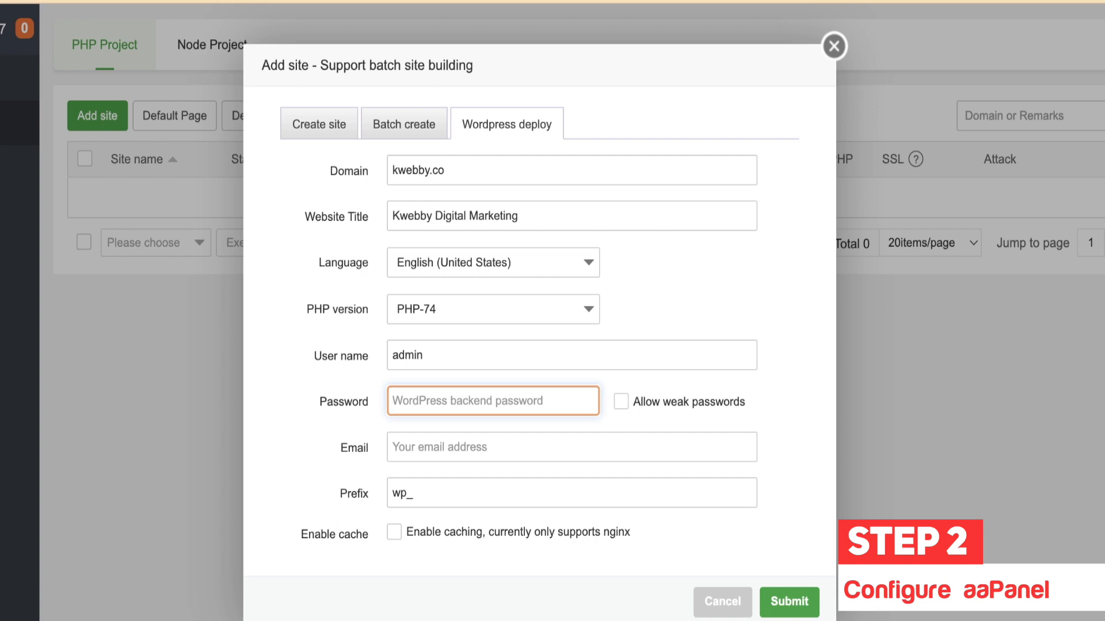
pyautogui.write('passwopr')
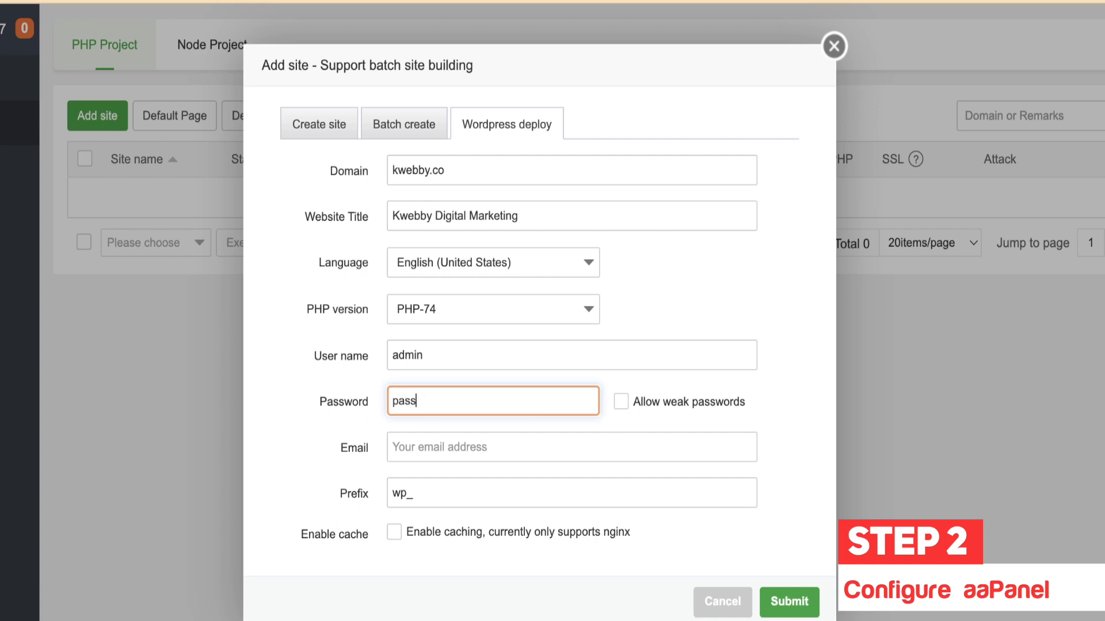
pyautogui.press('BackSpace')
pyautogui.press('BackSpace')
pyautogui.write('rd')
pyautogui.click(452, 446)
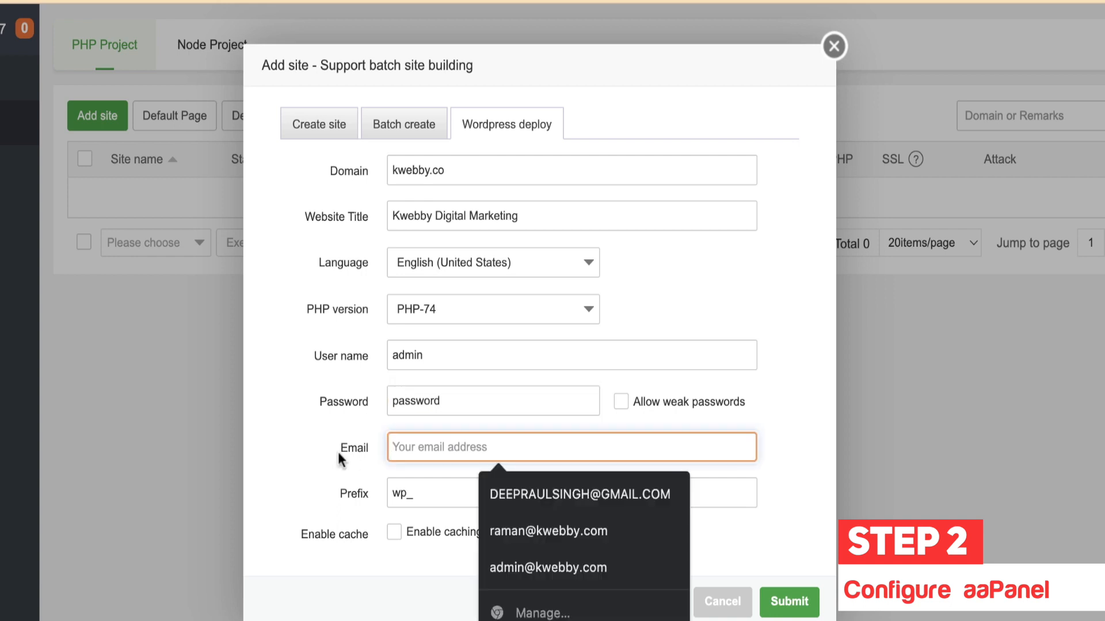
pyautogui.click(428, 495)
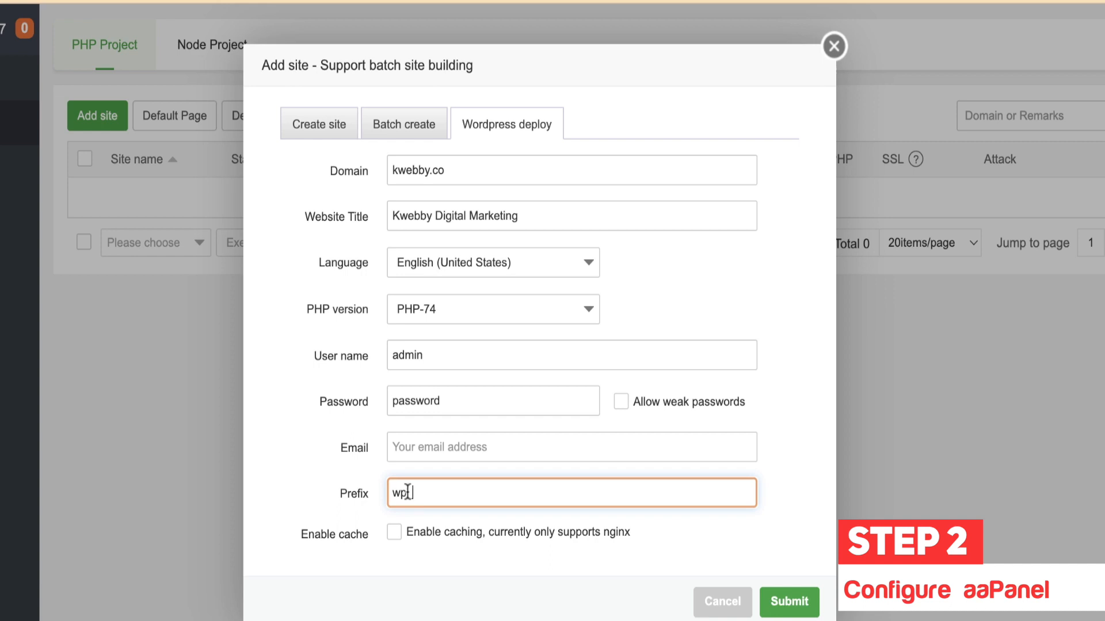
pyautogui.moveTo(407, 494); pyautogui.dragTo(382, 488)
pyautogui.click(466, 505)
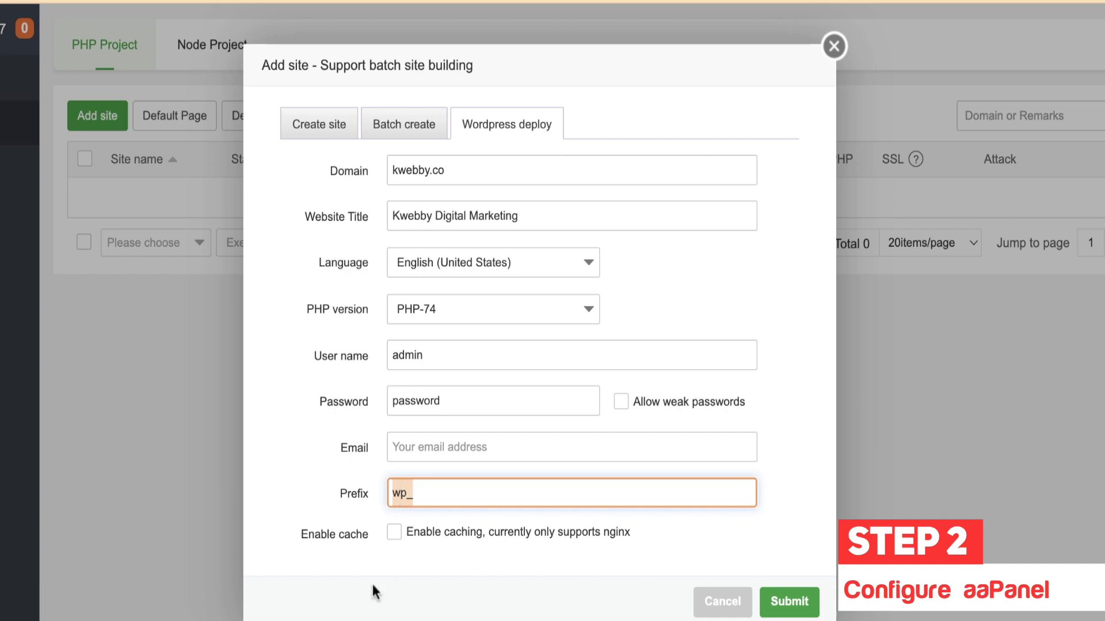
pyautogui.click(417, 537)
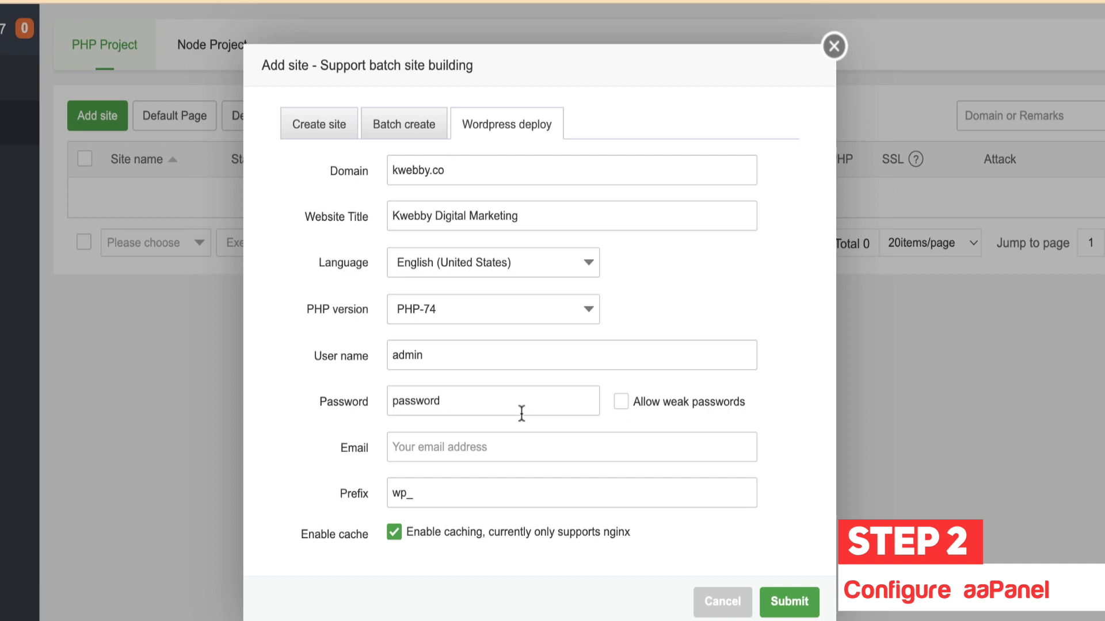
# Step: Switch to Batch create and replace 'domain' on the first line with kwebby.co
pyautogui.click(418, 130)
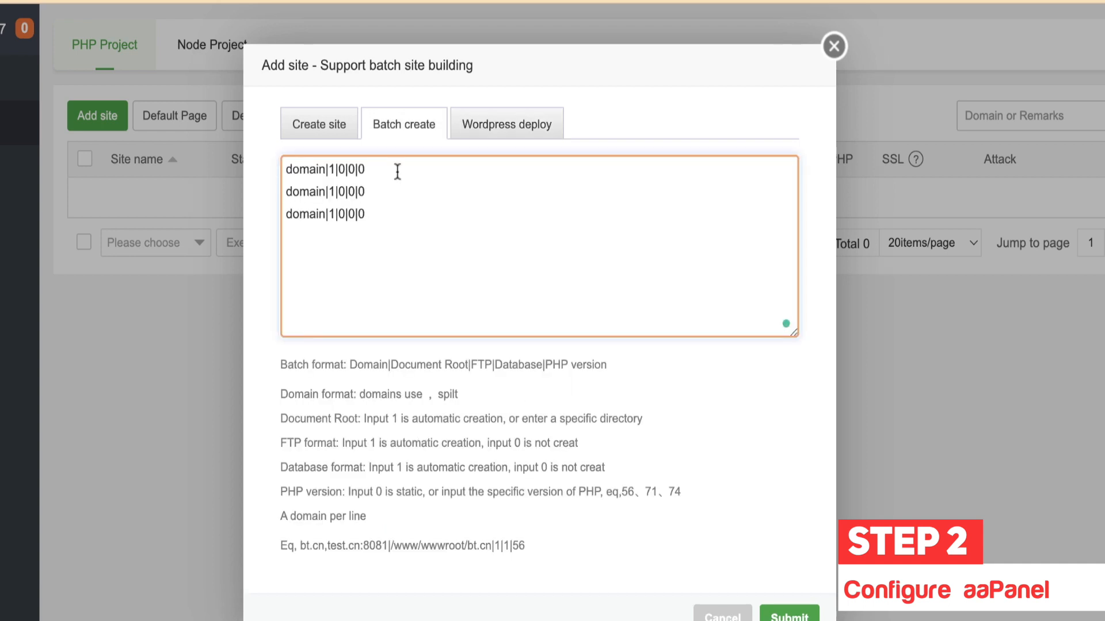
pyautogui.moveTo(401, 173); pyautogui.dragTo(262, 171)
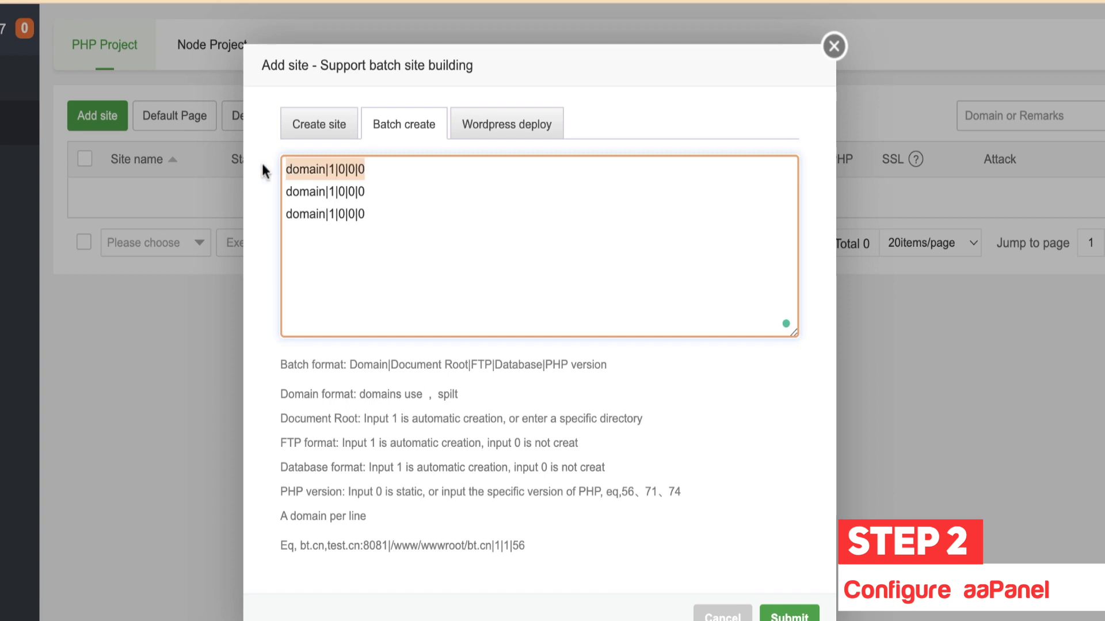
pyautogui.click(296, 166)
pyautogui.tripleClick(299, 168)
pyautogui.doubleClick(303, 171)
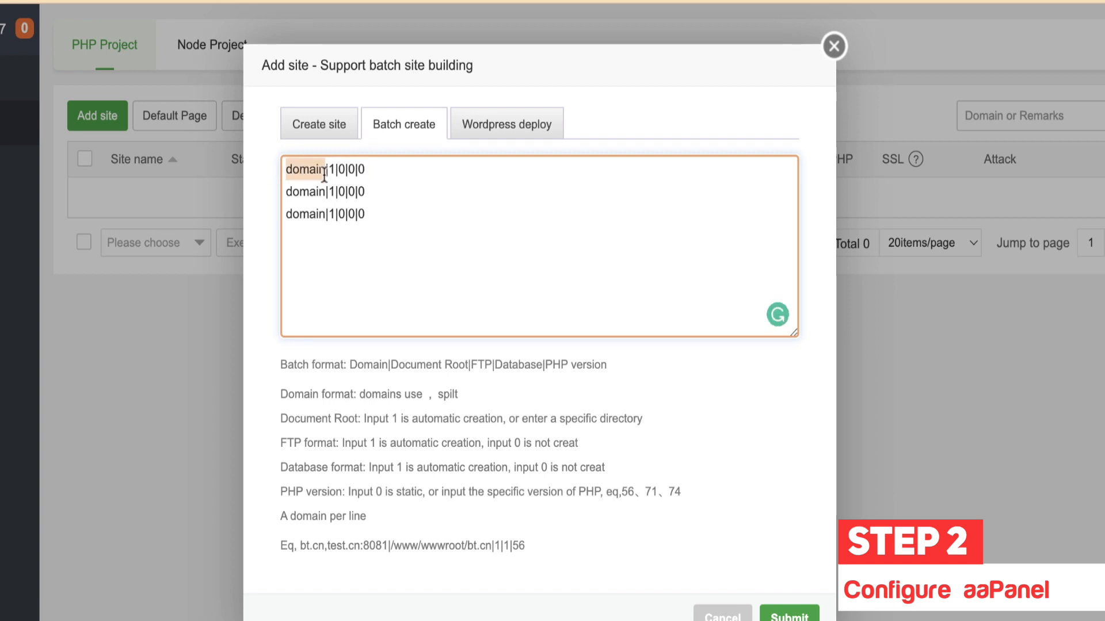
pyautogui.click(324, 176)
pyautogui.doubleClick(397, 218)
pyautogui.write('kwebby.')
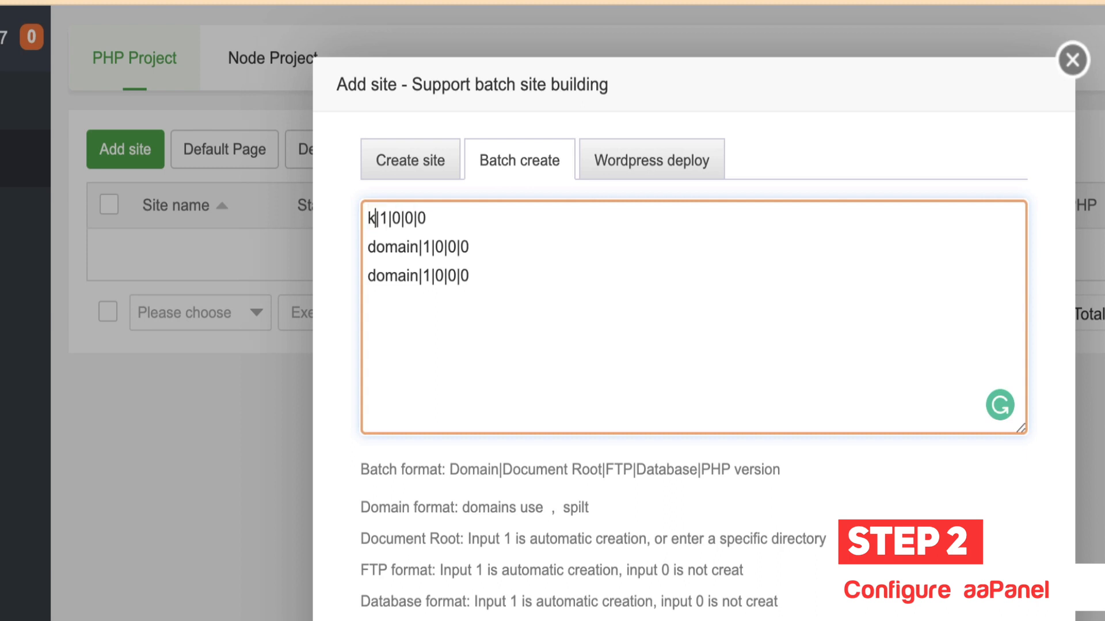
pyautogui.write('co')
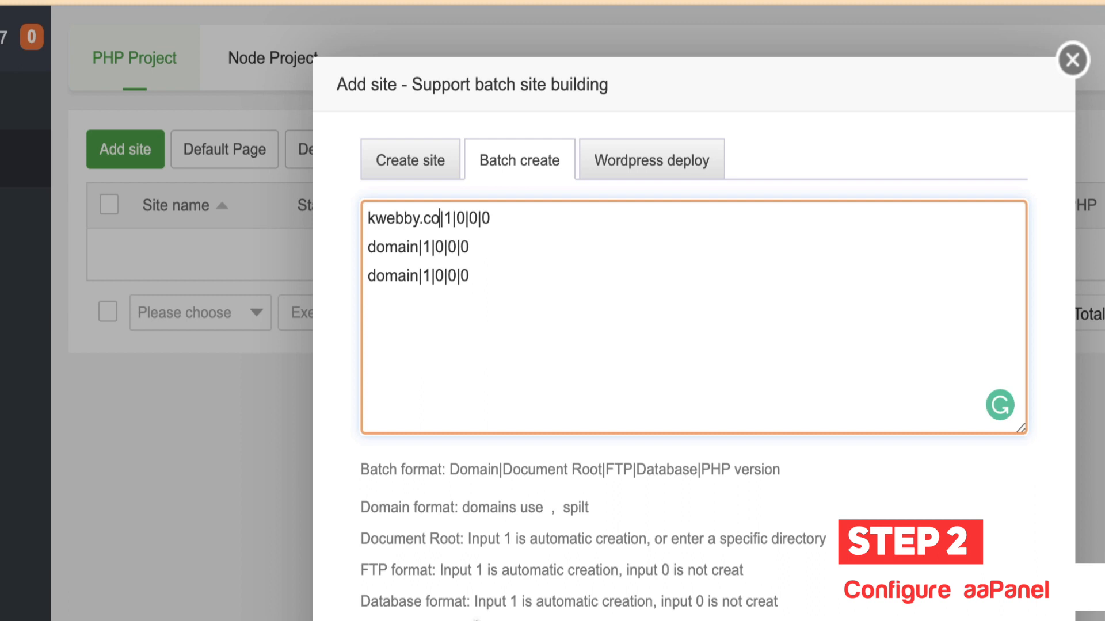
# Step: Review the example batch line's www/wwwroot path and database flag
pyautogui.moveTo(622, 520); pyautogui.dragTo(375, 515)
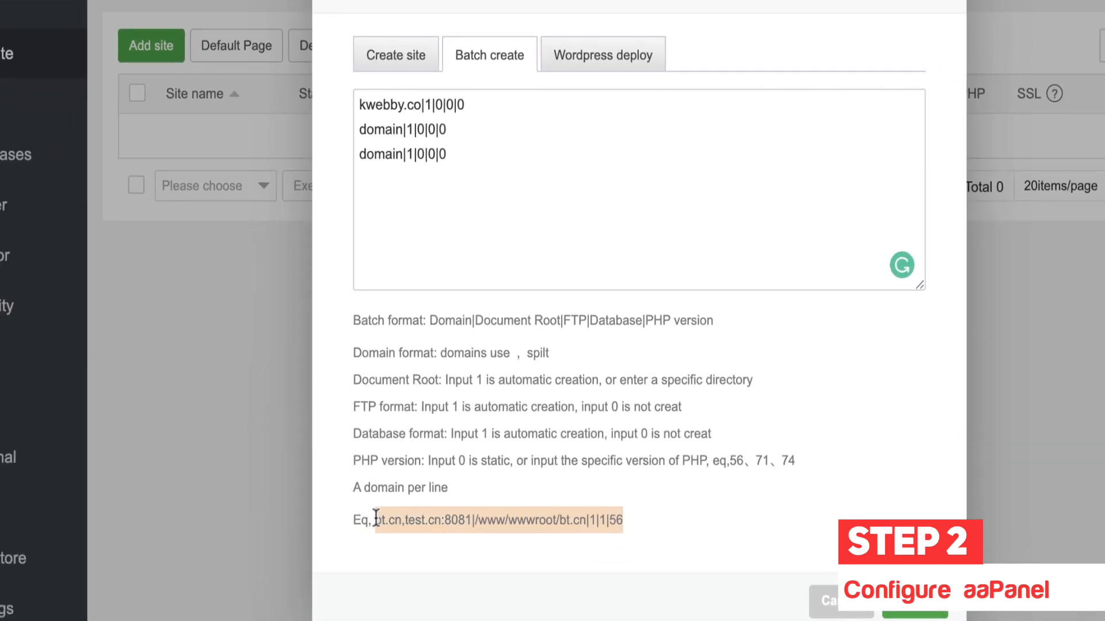
pyautogui.click(489, 524)
pyautogui.moveTo(477, 519); pyautogui.dragTo(596, 524)
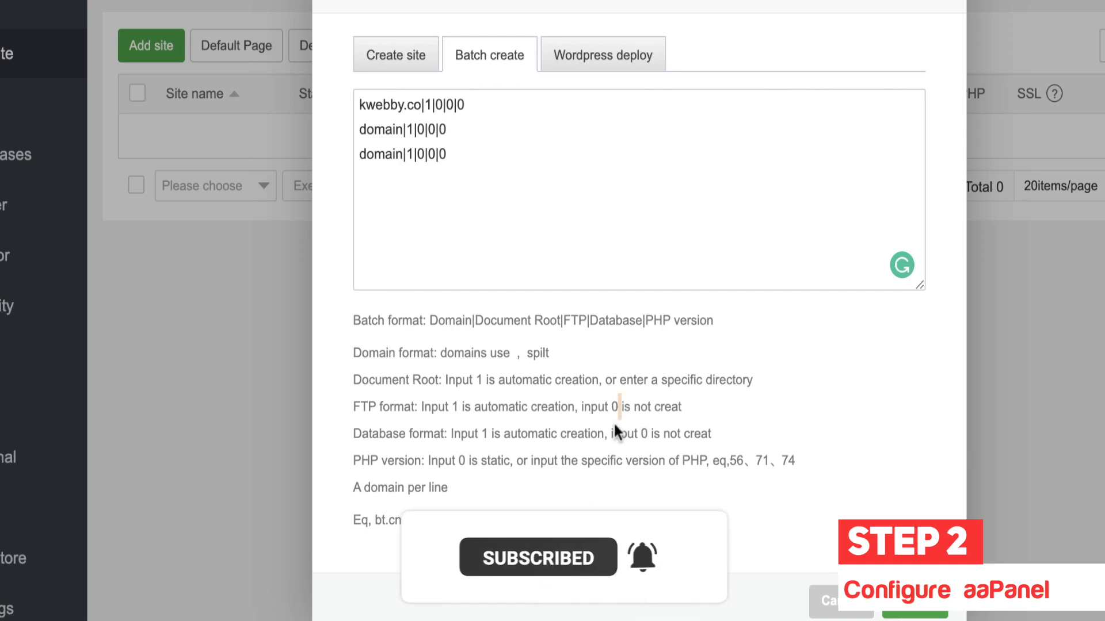
pyautogui.doubleClick(602, 520)
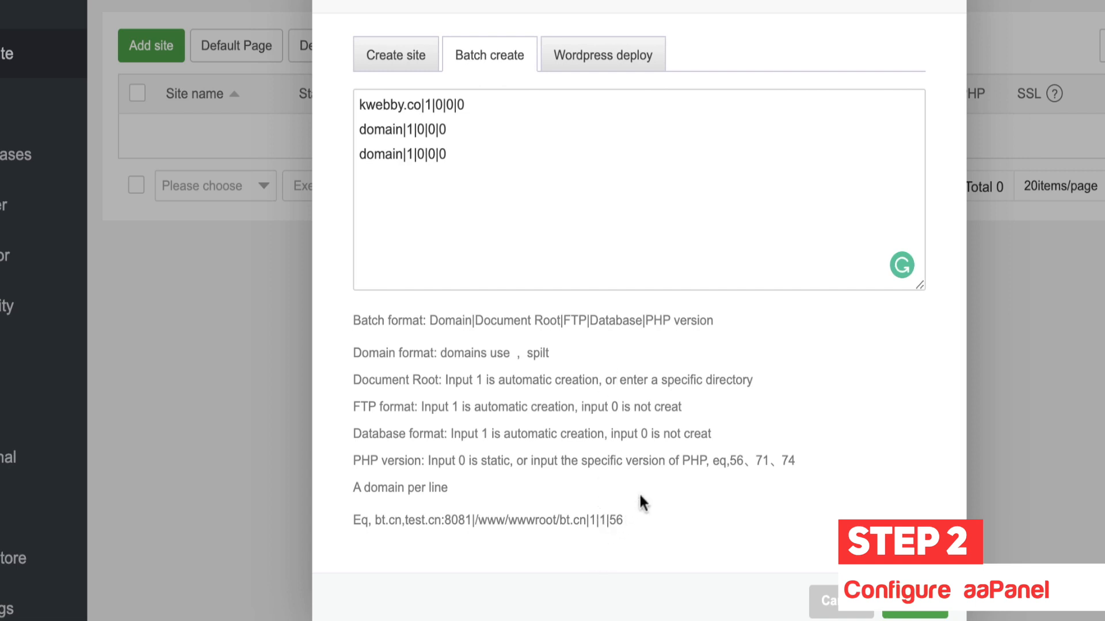
# Step: Enter kwebby.co as the single site's domain, keeping the /www/wwwroot/kwebby.co path
pyautogui.click(414, 55)
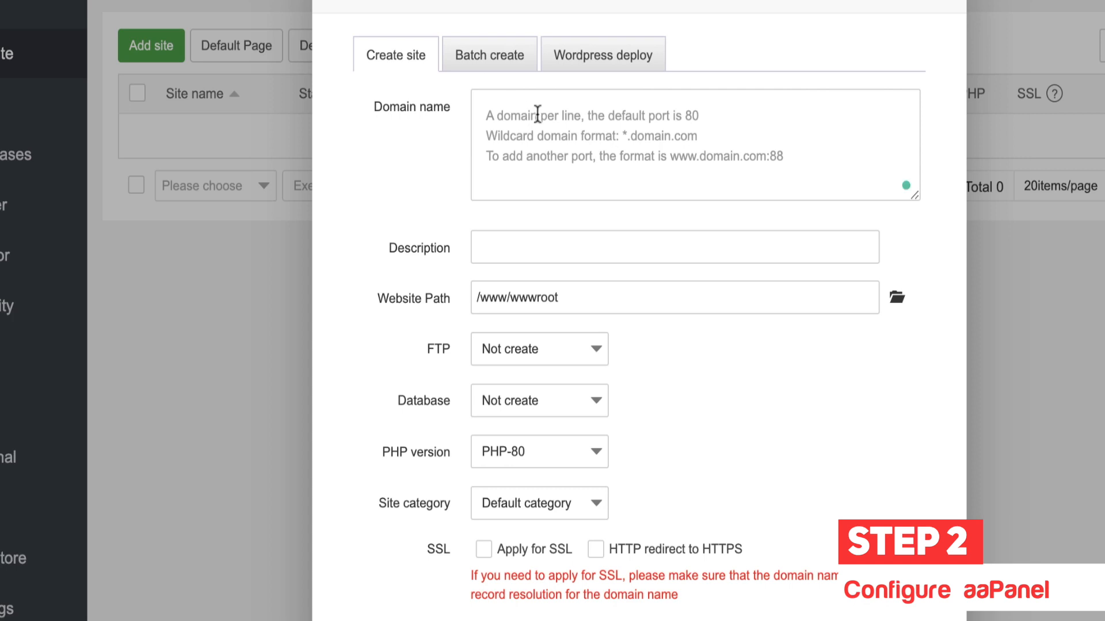
pyautogui.click(557, 148)
pyautogui.click(419, 174)
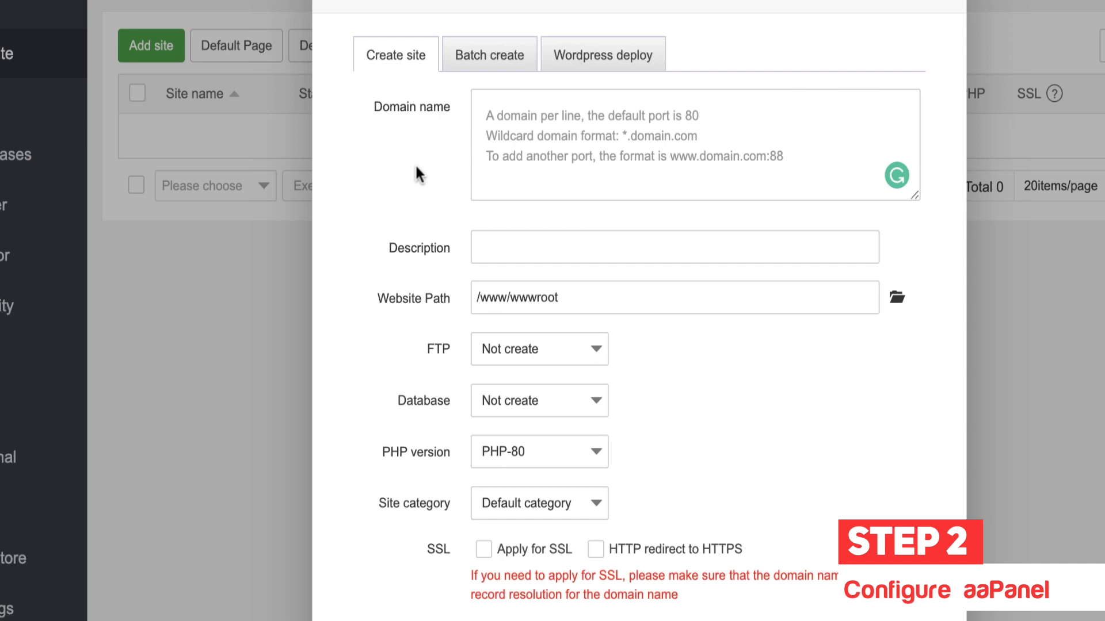
pyautogui.click(545, 153)
pyautogui.write('kwebby.co')
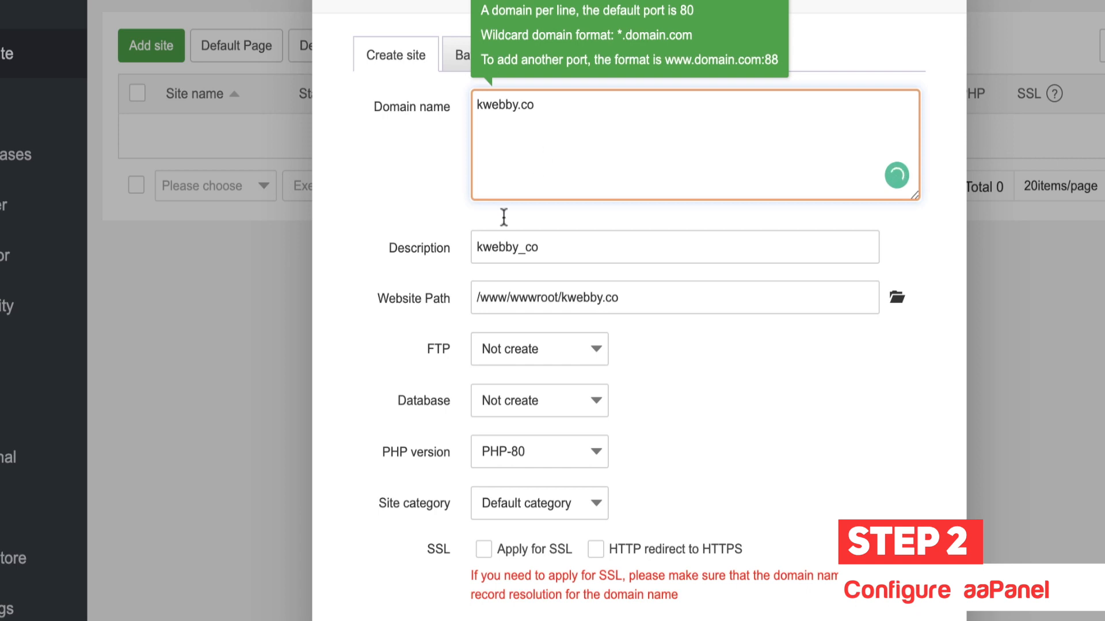
pyautogui.click(469, 198)
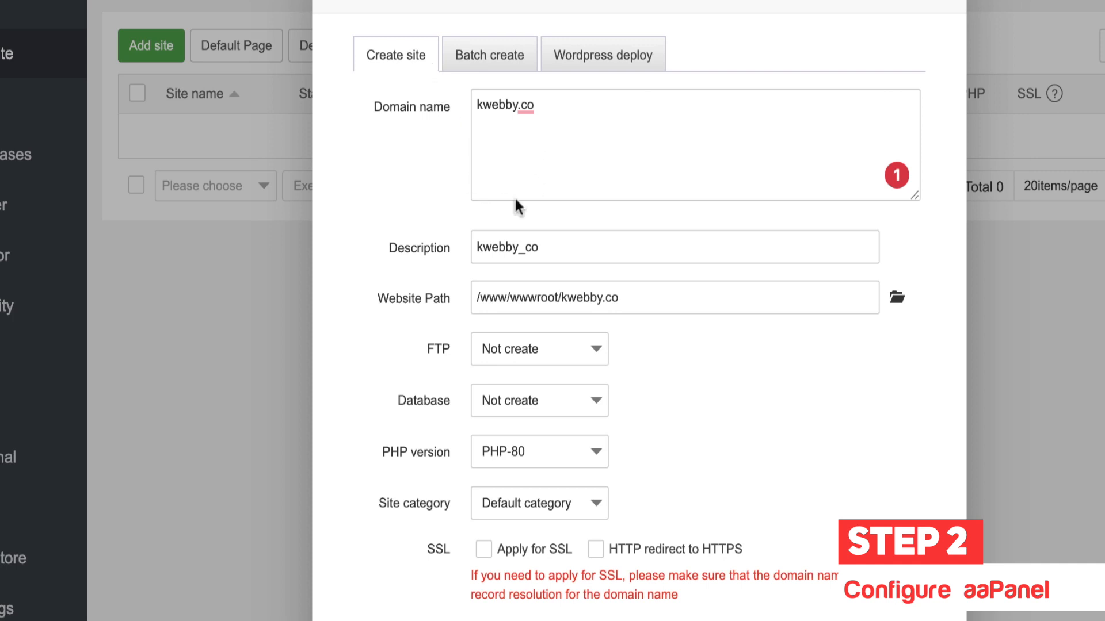
pyautogui.rightClick(414, 262)
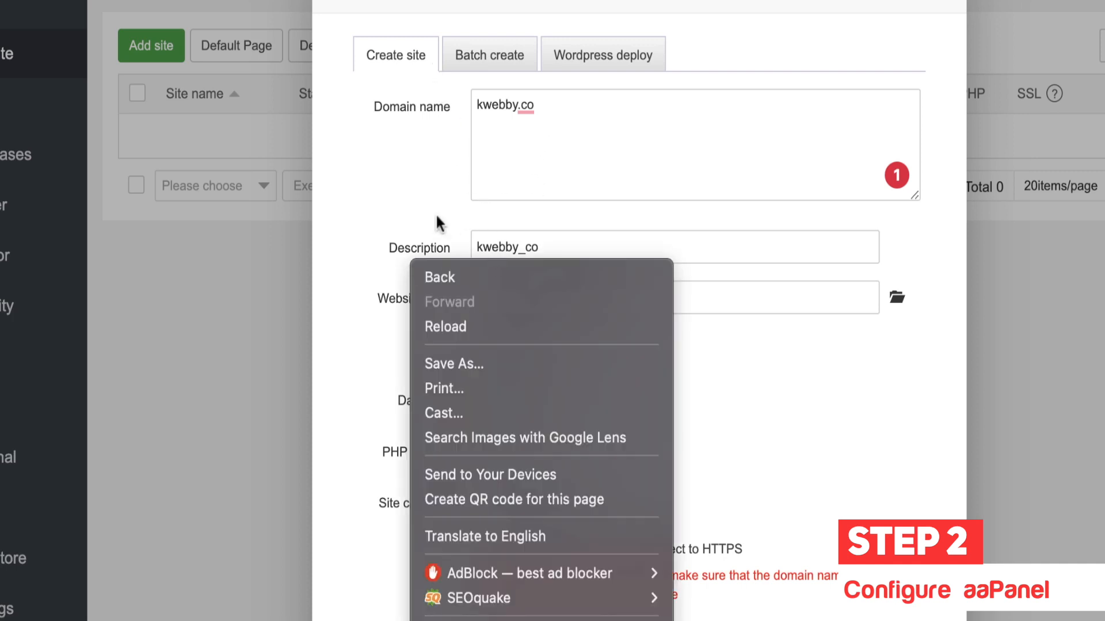
pyautogui.click(446, 230)
pyautogui.click(608, 303)
pyautogui.click(407, 311)
pyautogui.moveTo(489, 296); pyautogui.dragTo(713, 313)
pyautogui.click(735, 373)
# Step: Enable creation of an FTP account and a MySQL database for the site
pyautogui.click(550, 350)
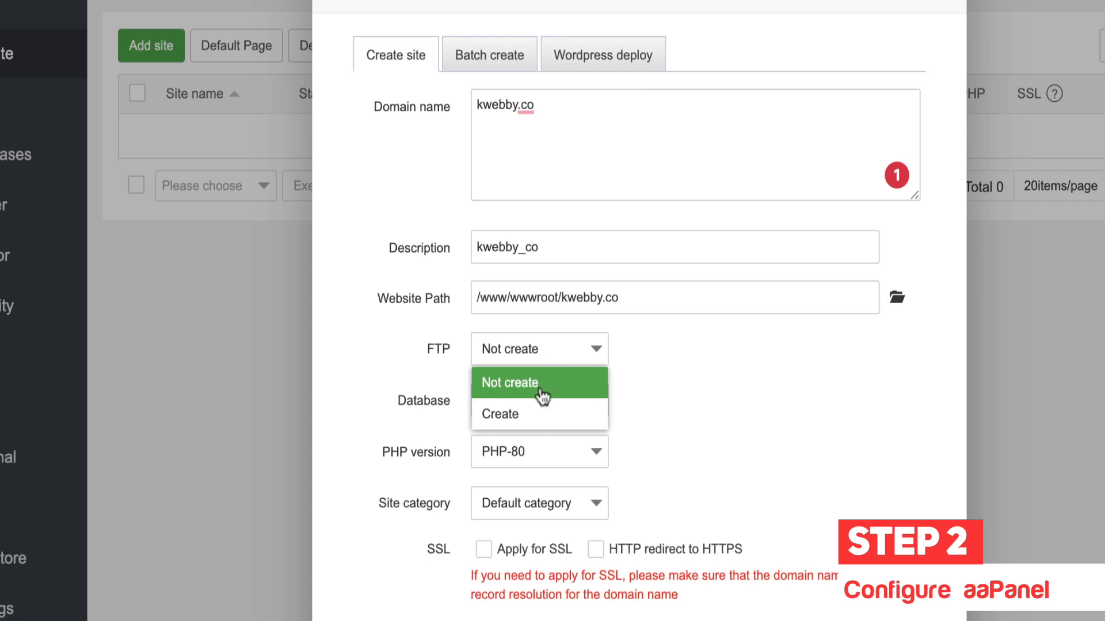
pyautogui.click(530, 414)
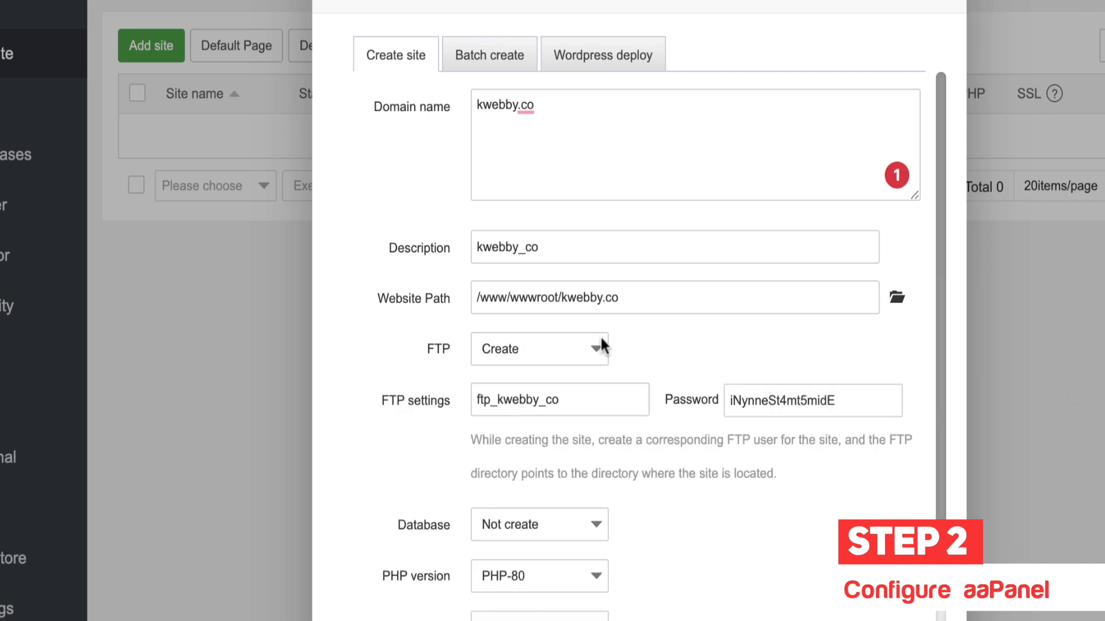
pyautogui.scroll(-1, 960, 347)
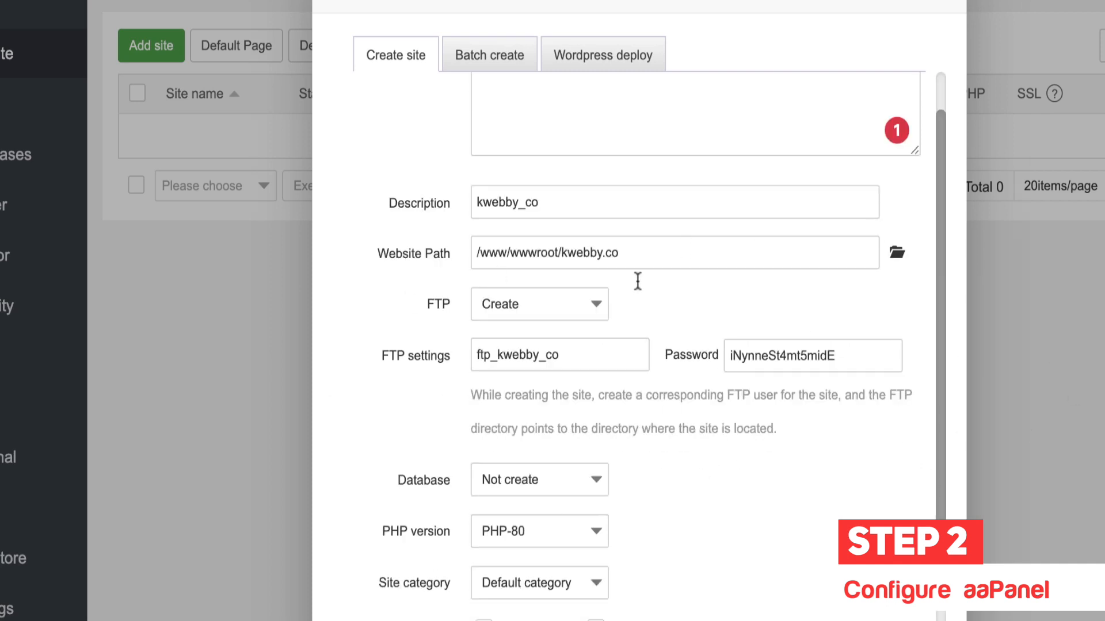
pyautogui.scroll(-1, 691, 506)
pyautogui.click(555, 423)
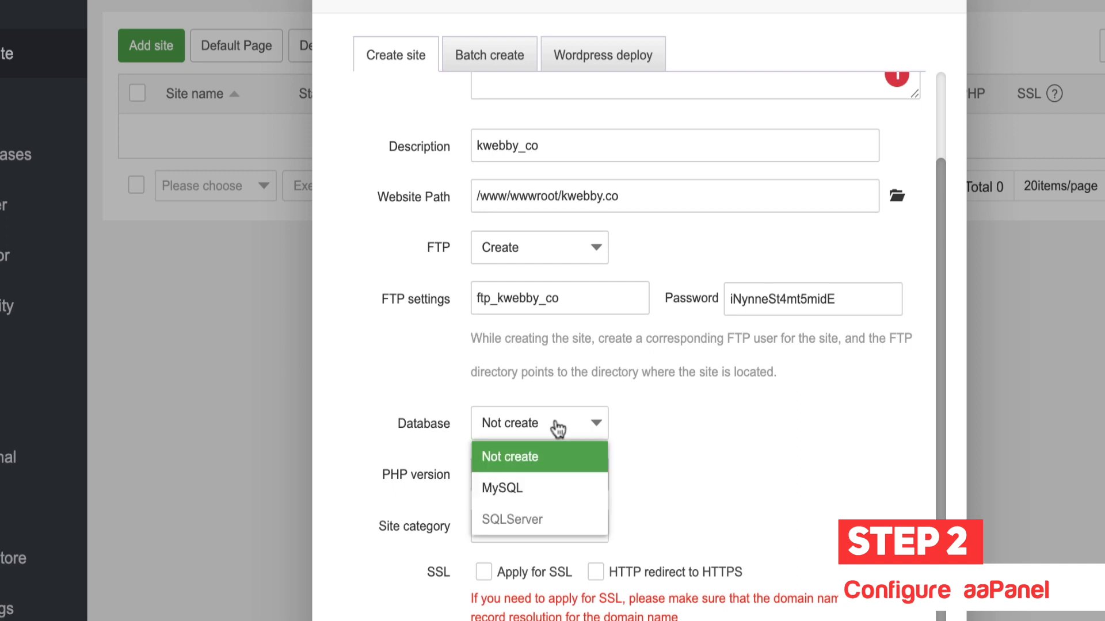
pyautogui.click(537, 485)
pyautogui.scroll(-2, 746, 446)
pyautogui.moveTo(875, 180); pyautogui.dragTo(721, 183)
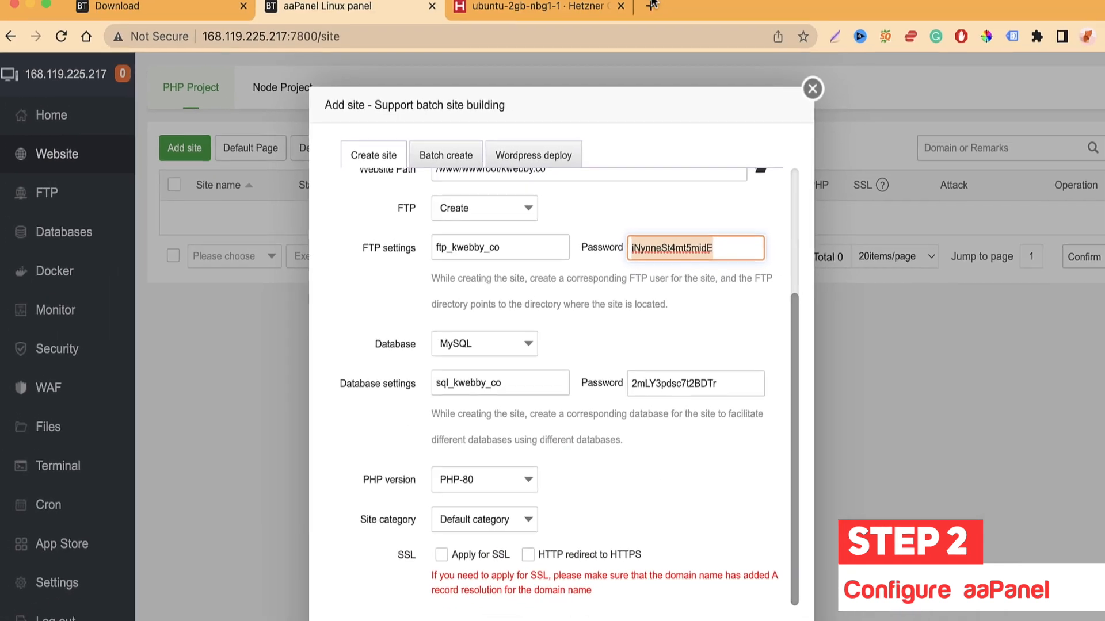
pyautogui.click(641, 14)
# Step: Search for and open the Kwebby Password Generator beside the aaPanel tab
pyautogui.write('kwebb')
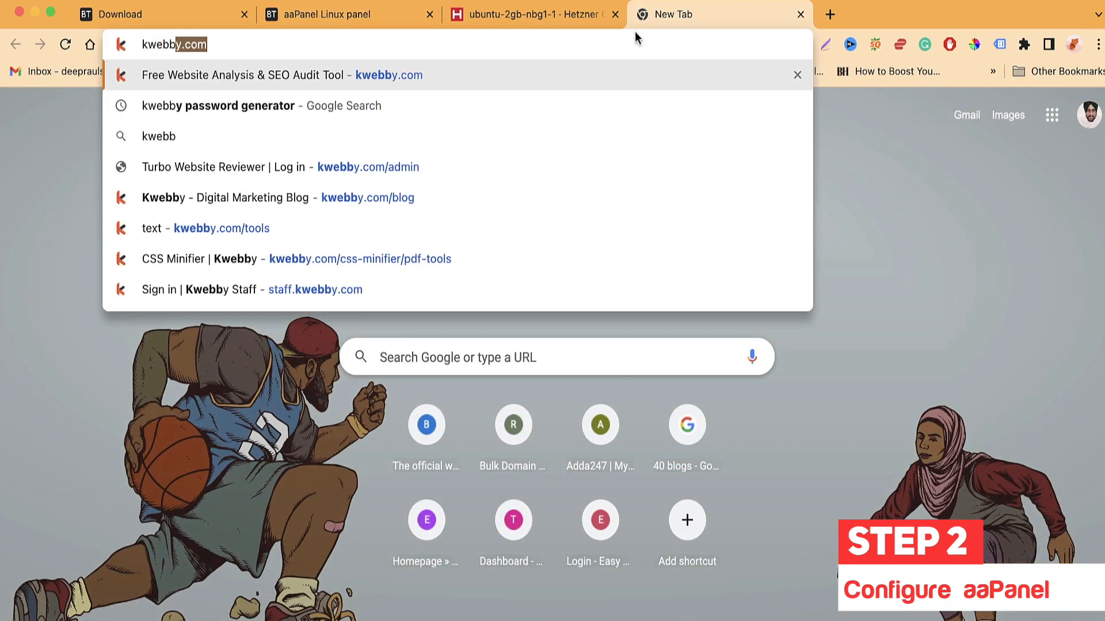
pyautogui.write('y pass')
pyautogui.press('Return')
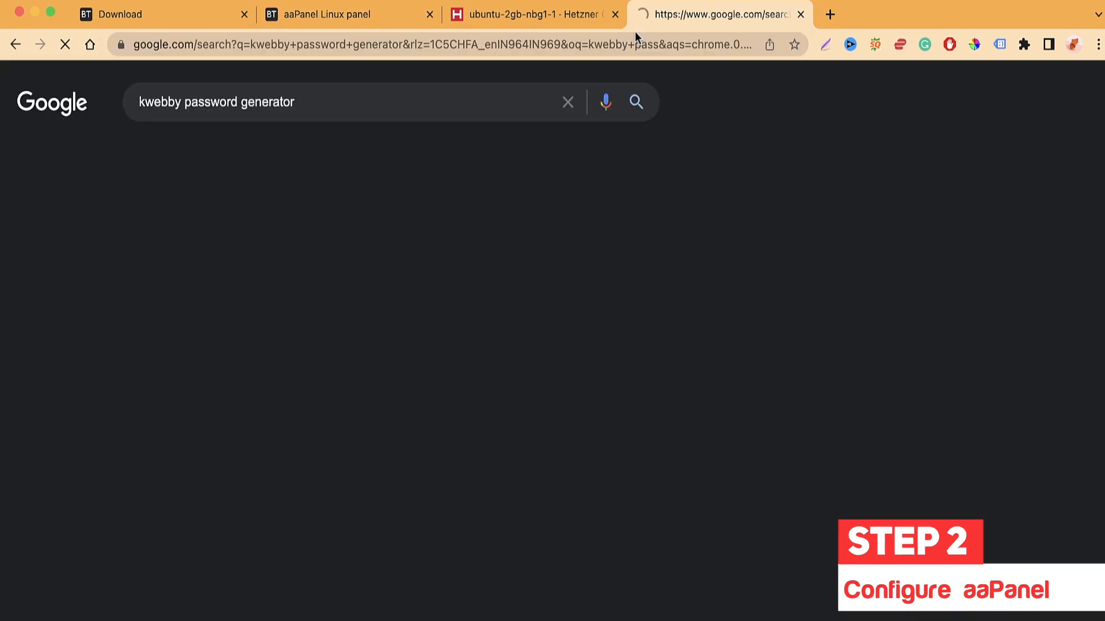
pyautogui.click(250, 288)
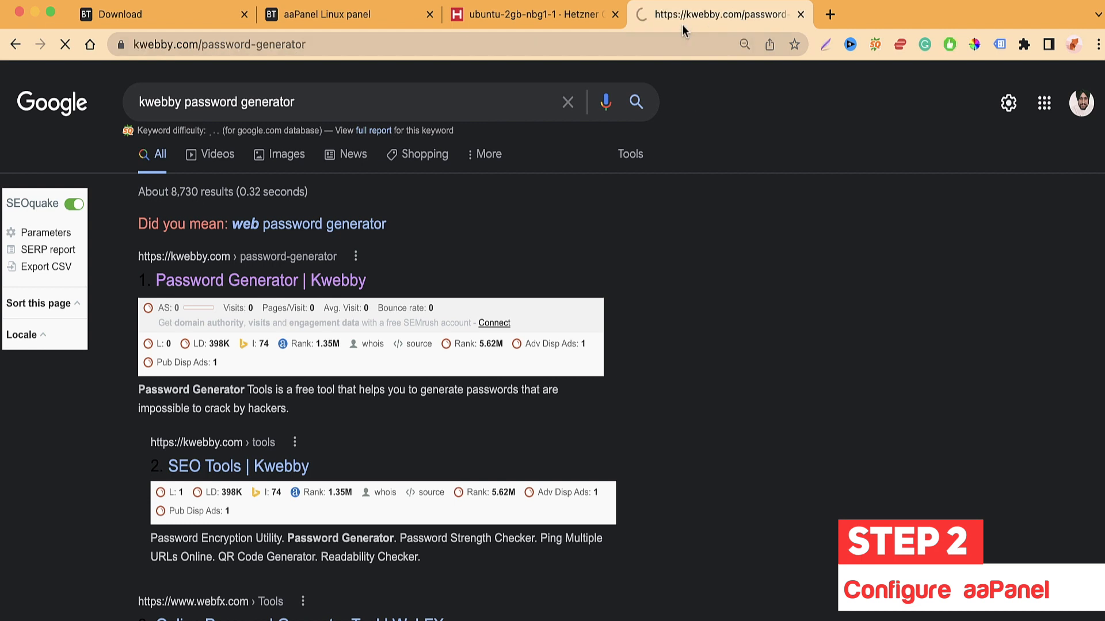
pyautogui.moveTo(682, 24); pyautogui.dragTo(544, 23)
# Step: Generate a 20-character Tough password and paste it as the FTP password
pyautogui.scroll(-1, 328, 310)
pyautogui.click(236, 419)
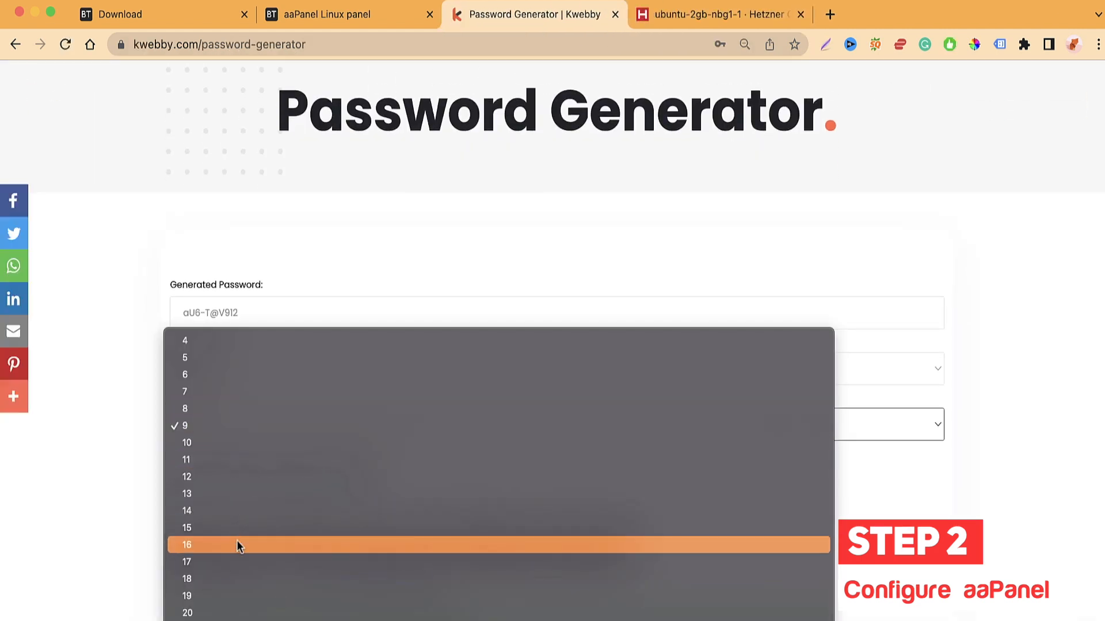
pyautogui.click(237, 608)
pyautogui.click(244, 369)
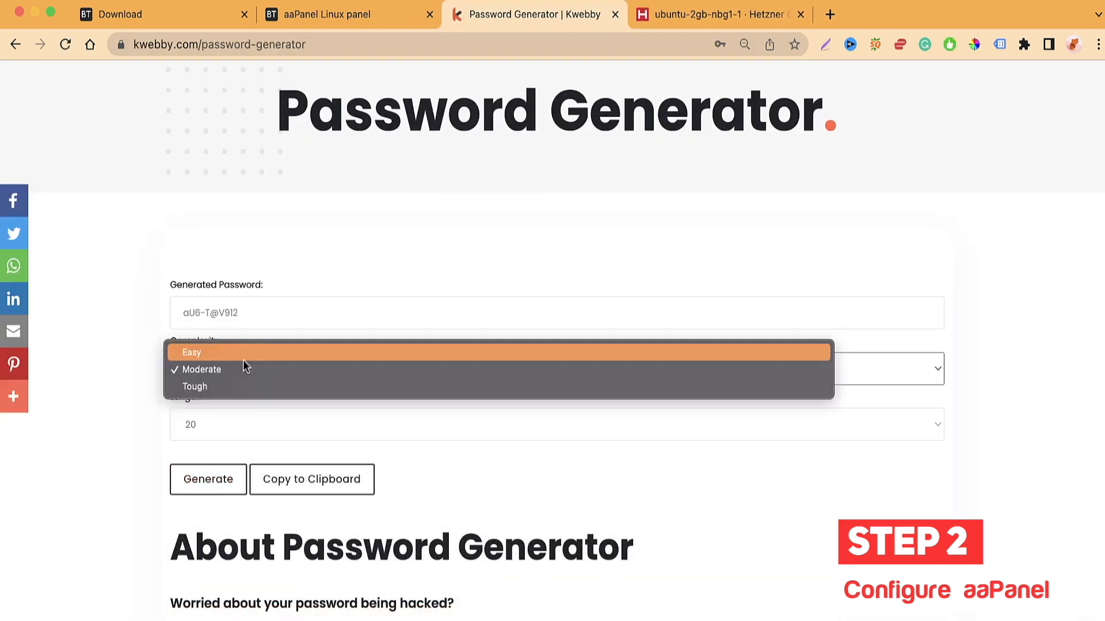
pyautogui.click(254, 386)
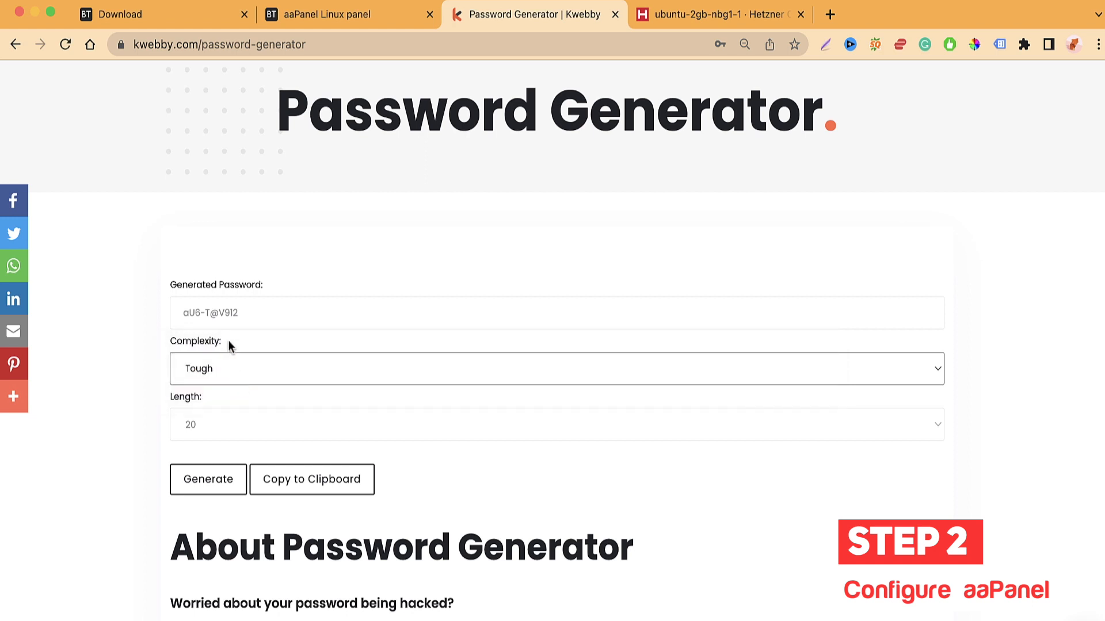
pyautogui.click(209, 484)
pyautogui.moveTo(311, 321); pyautogui.dragTo(170, 316)
pyautogui.press('super+c')
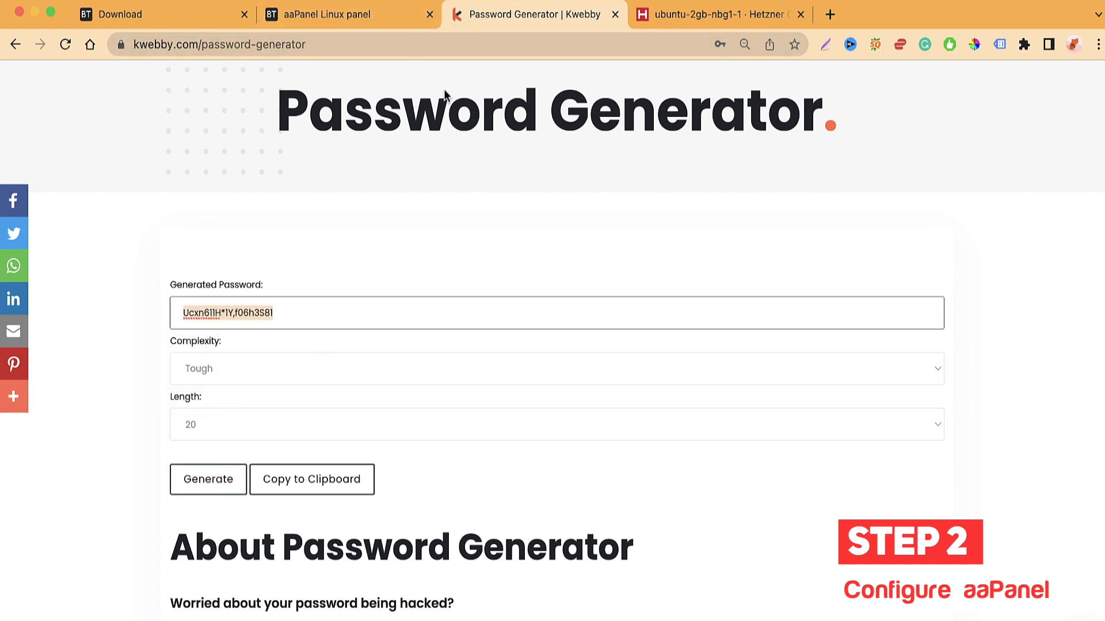
pyautogui.click(389, 23)
pyautogui.press('super+v')
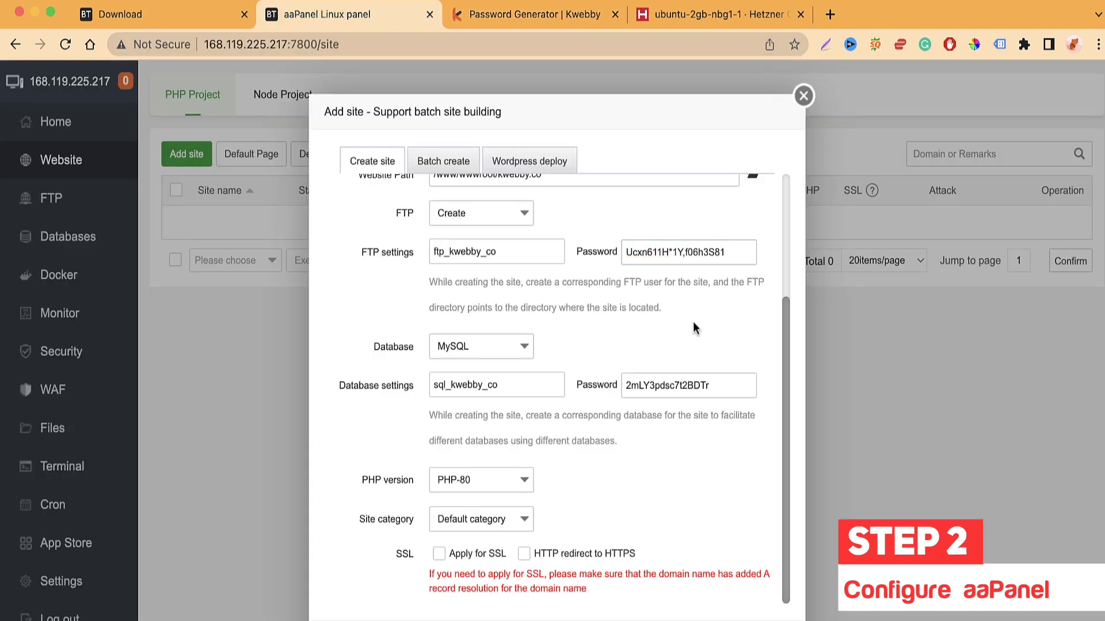
# Step: Choose PHP-74, keep Default category, enable SSL with HTTP-to-HTTPS redirect, and submit the site
pyautogui.click(705, 395)
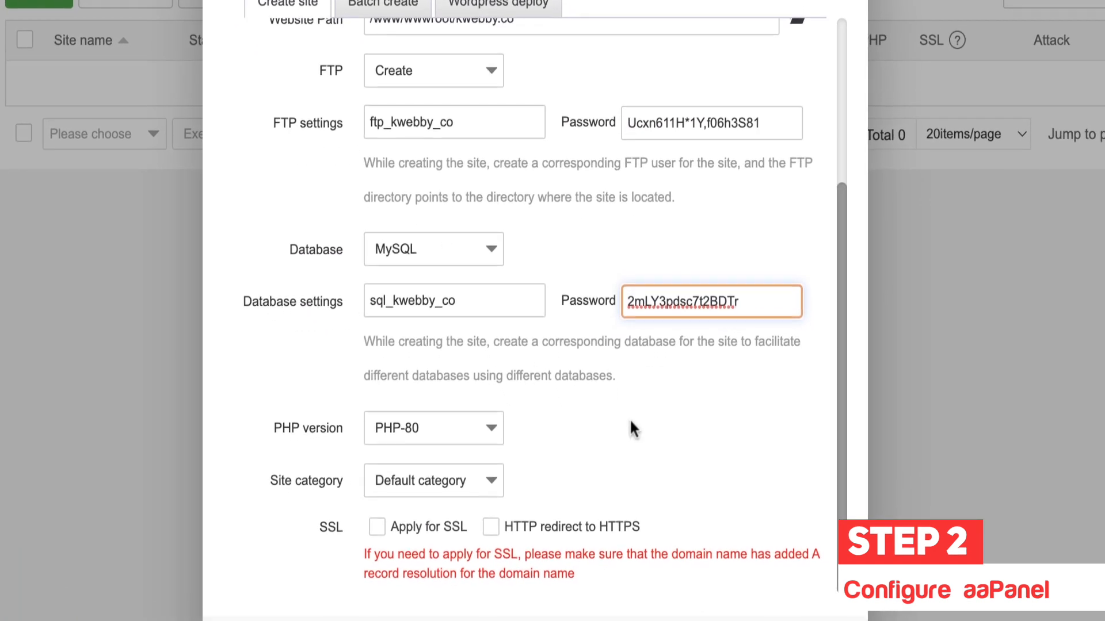
pyautogui.click(429, 444)
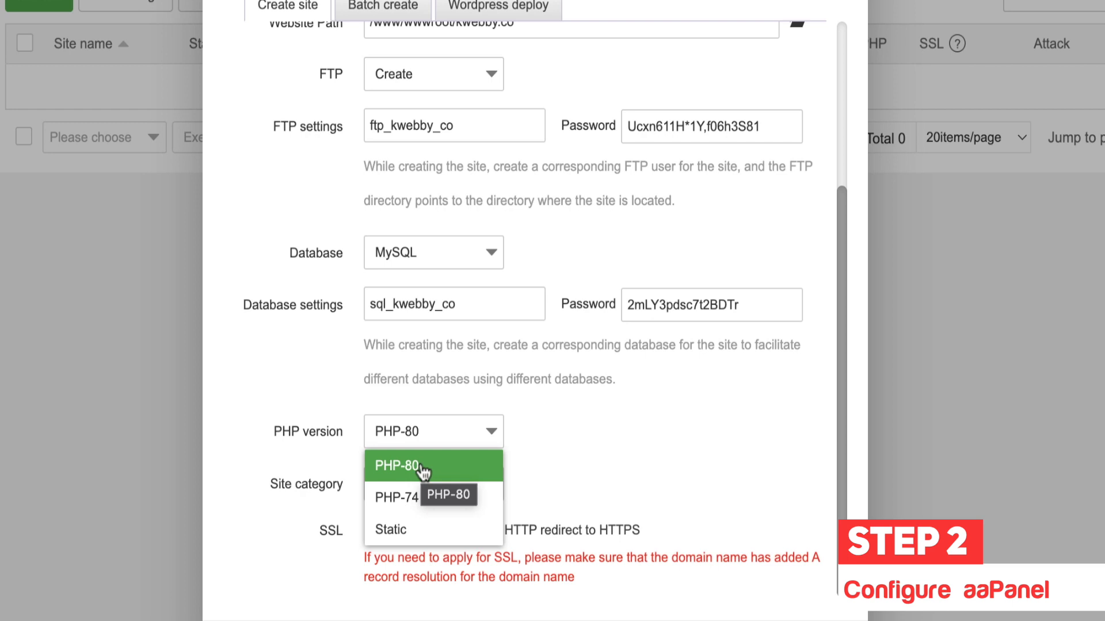
pyautogui.click(423, 497)
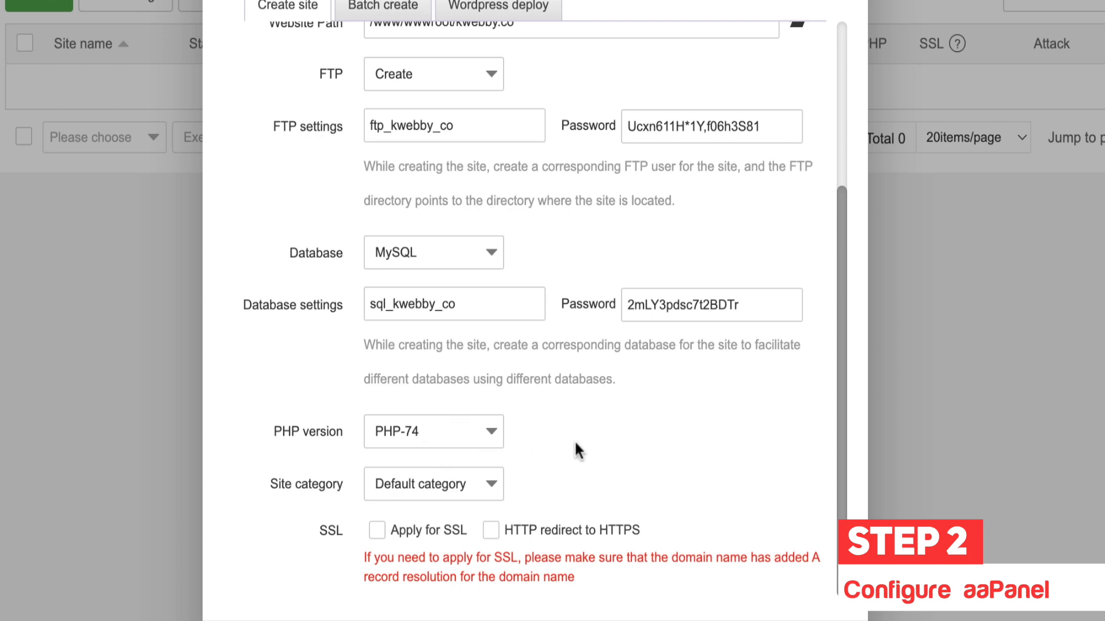
pyautogui.click(473, 490)
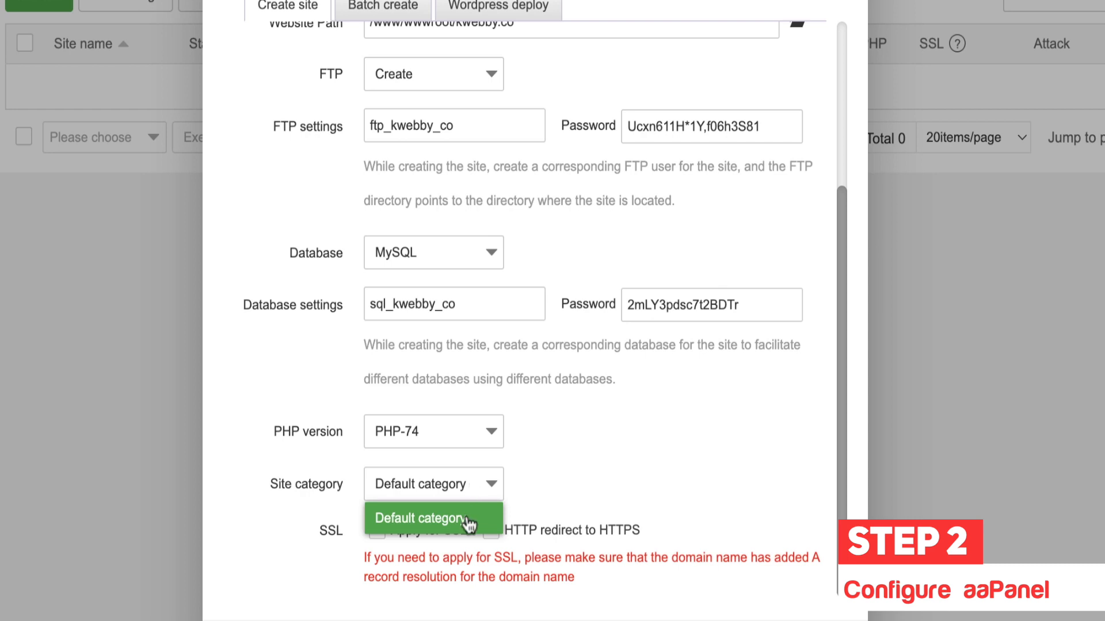
pyautogui.click(563, 445)
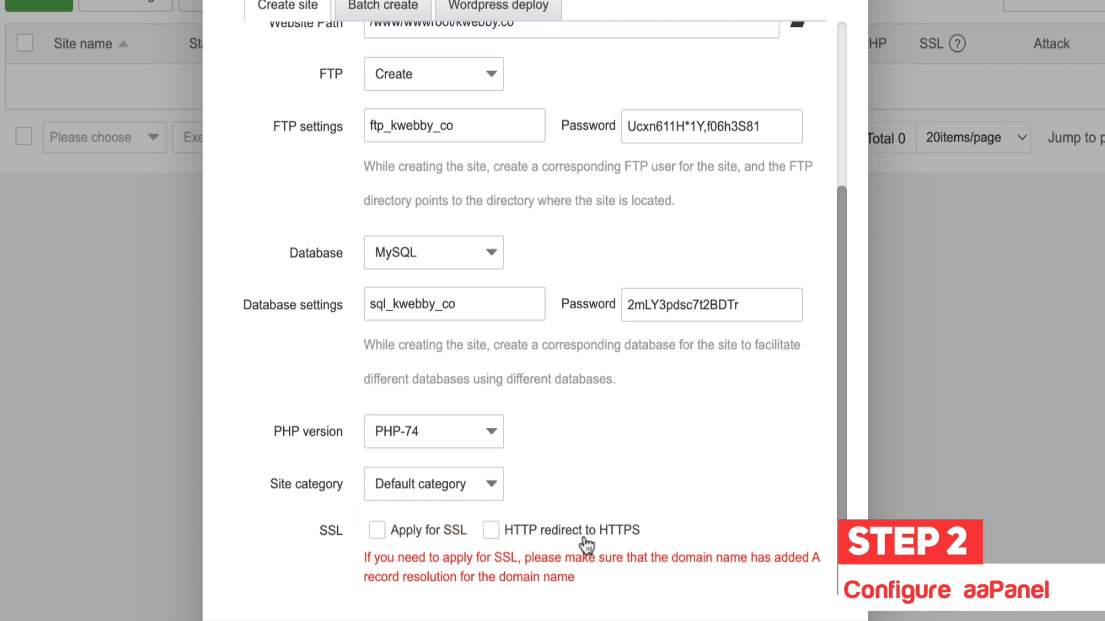
pyautogui.click(430, 541)
pyautogui.click(590, 532)
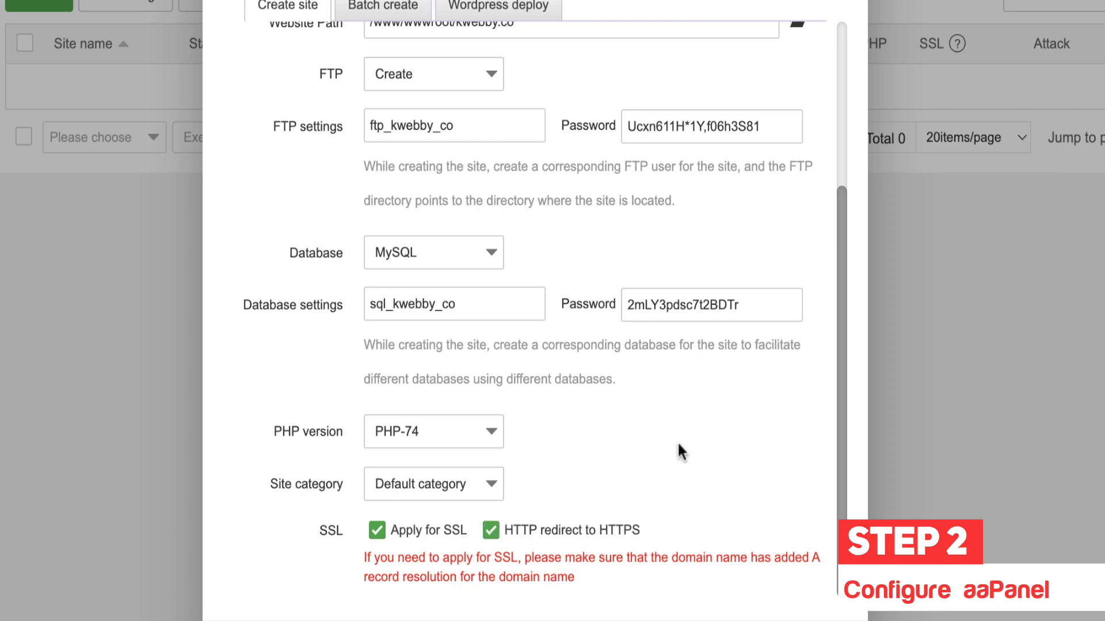
pyautogui.click(820, 620)
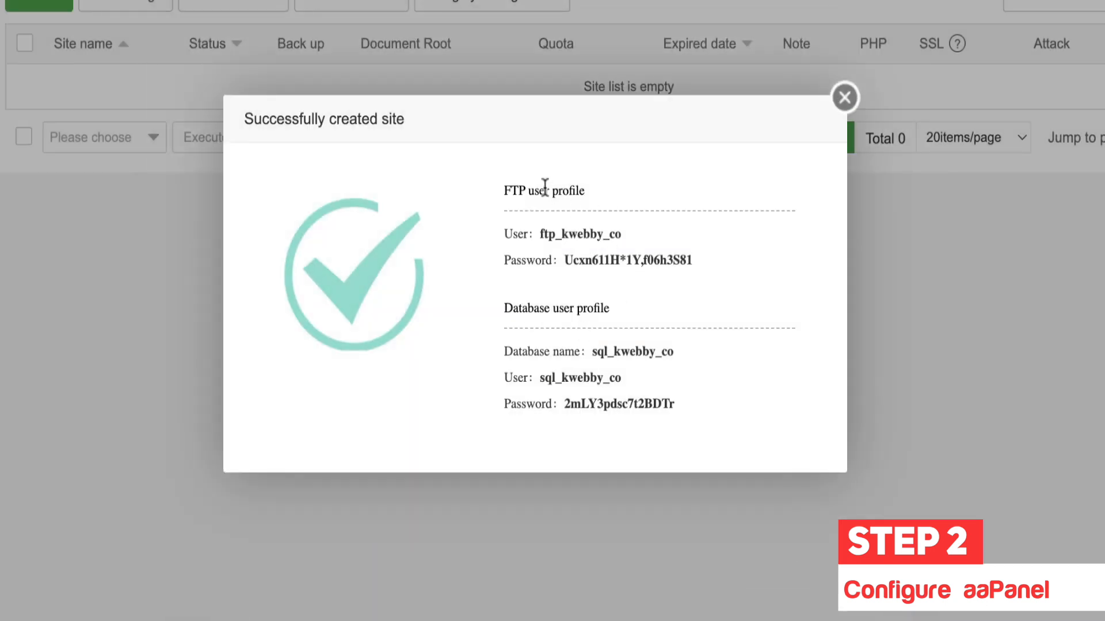
# Step: Select the new site's FTP and MySQL credentials, then close the Successfully created site dialog
pyautogui.moveTo(505, 183); pyautogui.dragTo(726, 426)
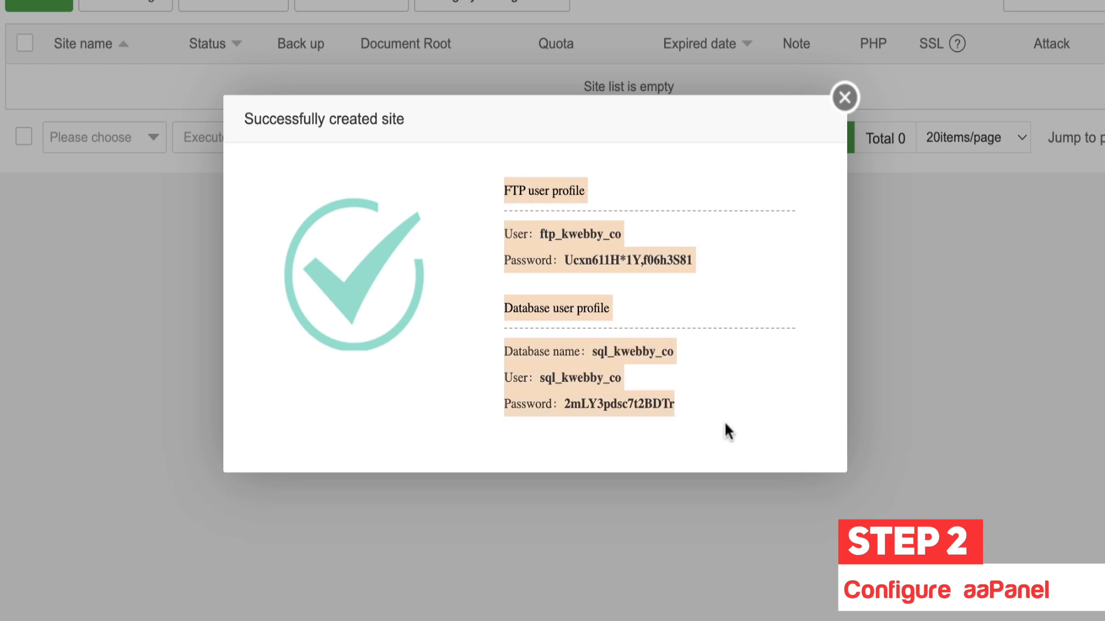
pyautogui.click(546, 231)
pyautogui.moveTo(511, 191); pyautogui.dragTo(557, 192)
pyautogui.click(596, 254)
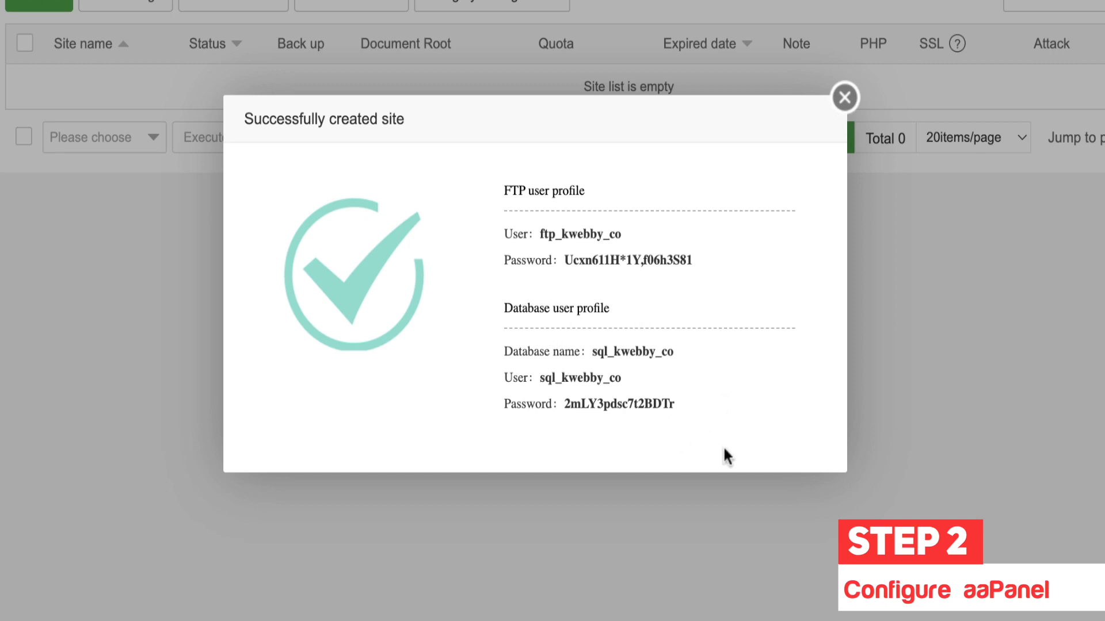
pyautogui.moveTo(737, 408); pyautogui.dragTo(506, 189)
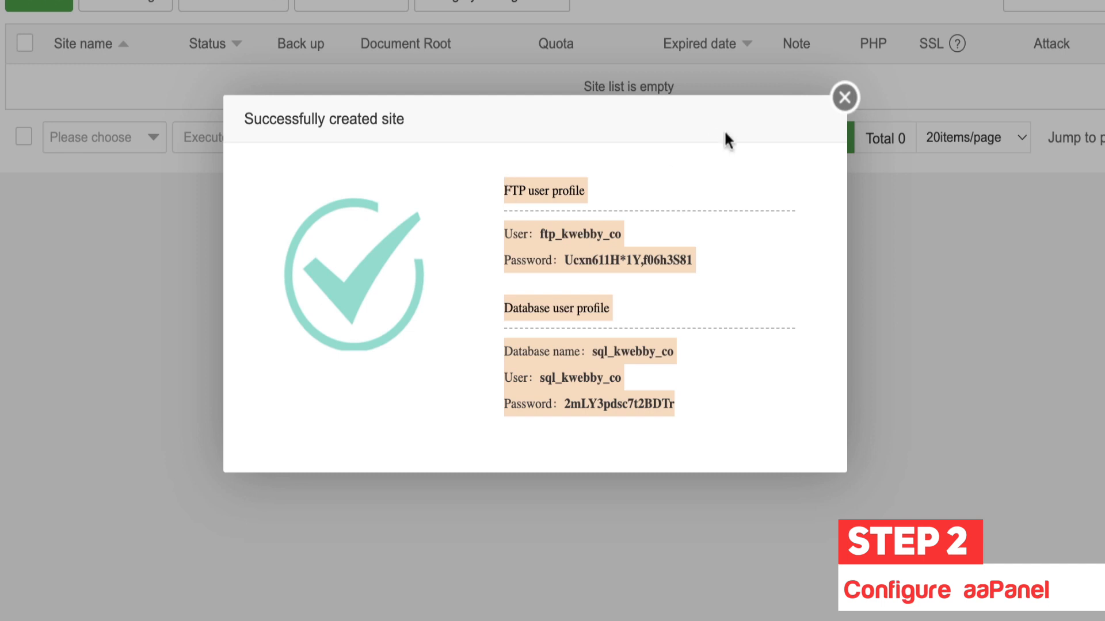
pyautogui.click(845, 99)
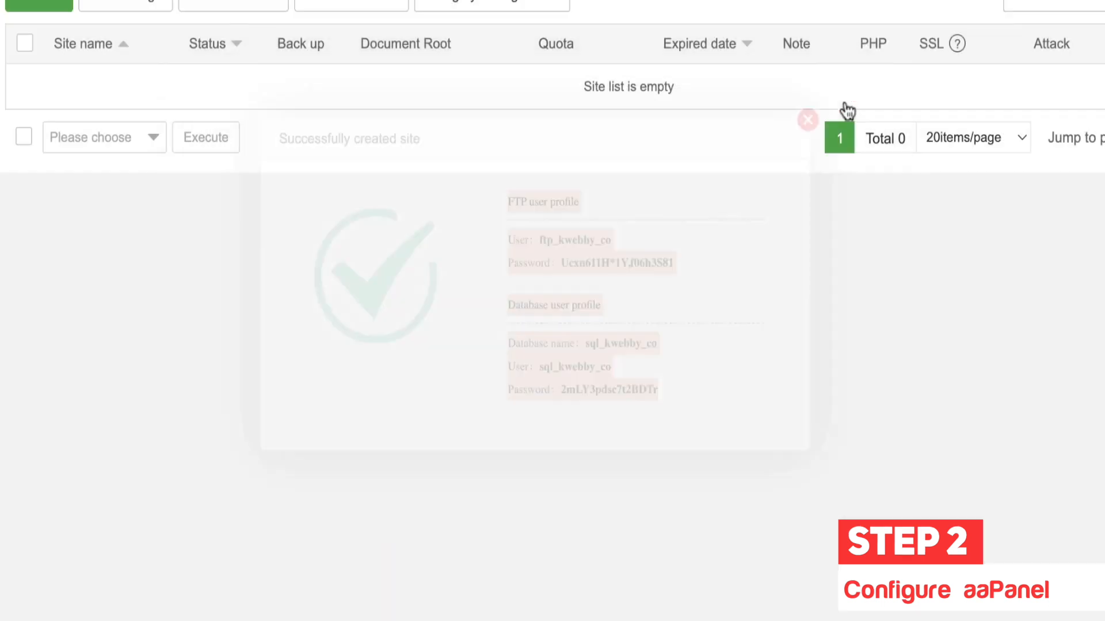
# Step: Cancel kwebby.co's stop prompt to keep it running, then view its backup list
pyautogui.click(66, 44)
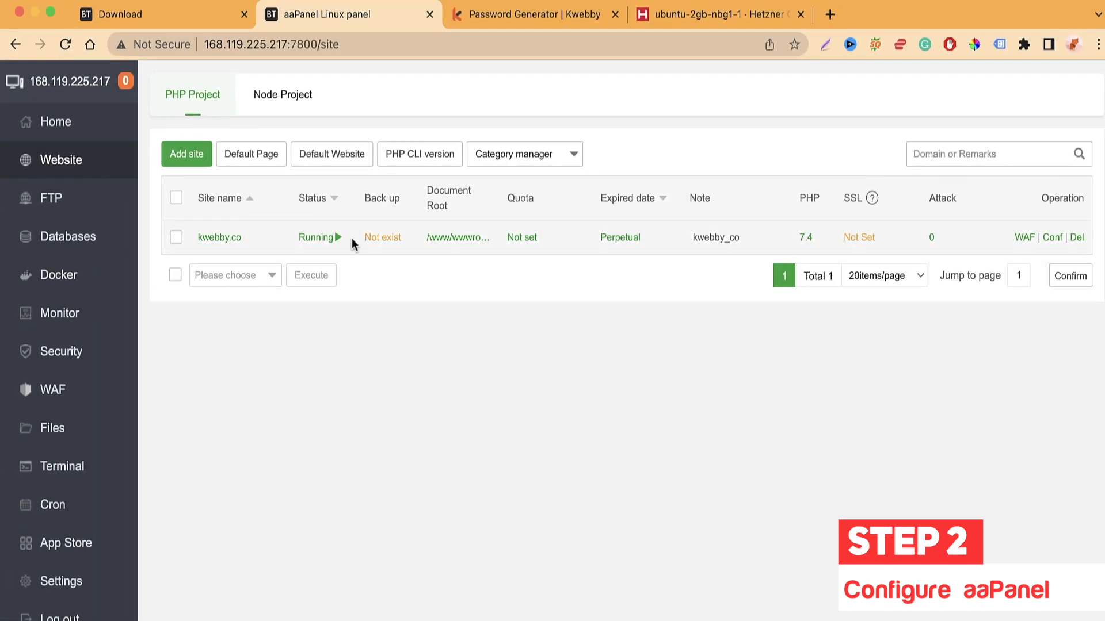
pyautogui.click(320, 238)
pyautogui.click(694, 296)
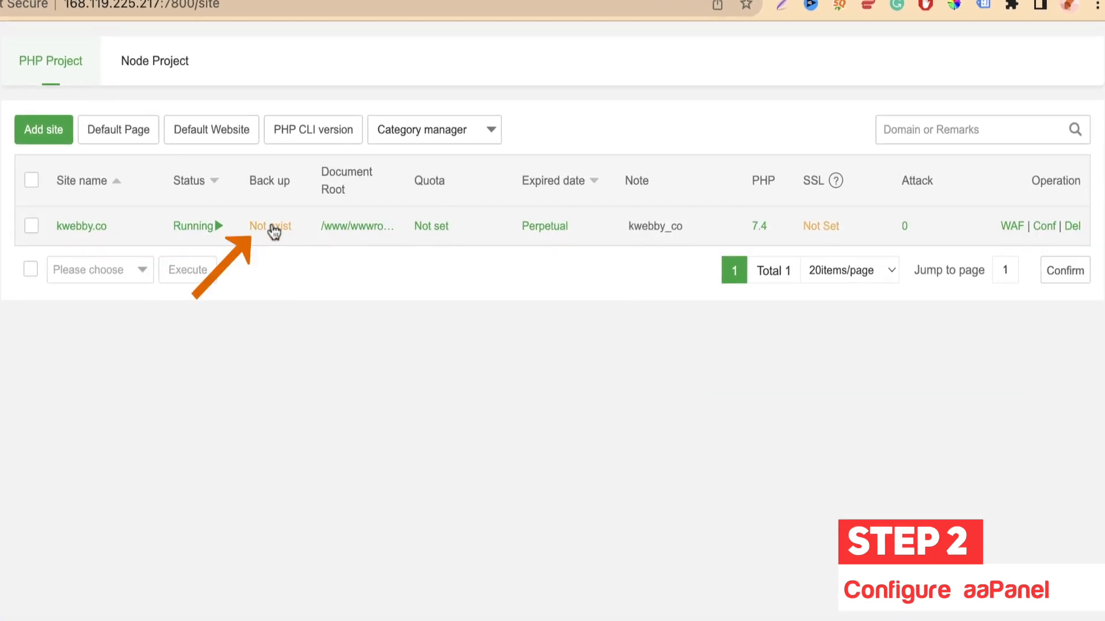
pyautogui.click(272, 227)
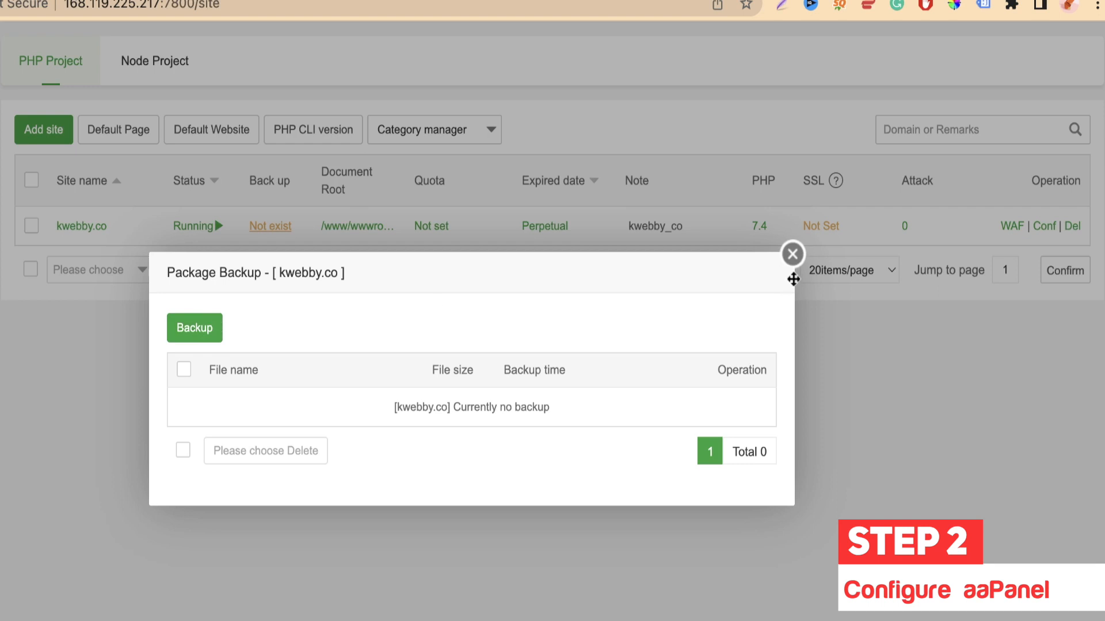
pyautogui.click(792, 254)
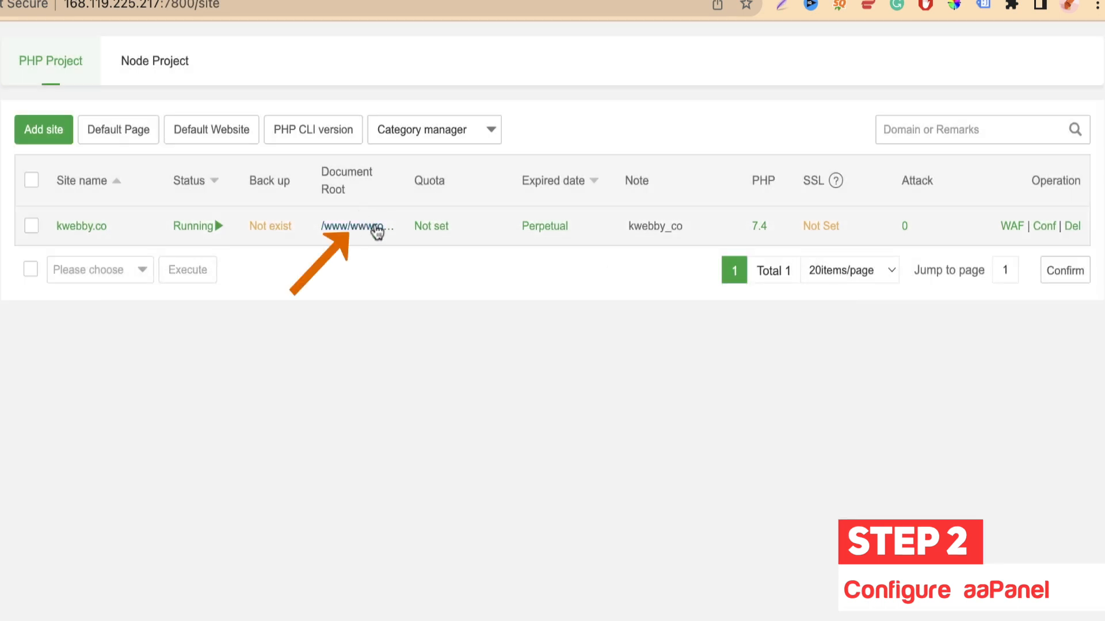
# Step: Browse the document root files, return to the site list, and open the quota settings
pyautogui.click(375, 227)
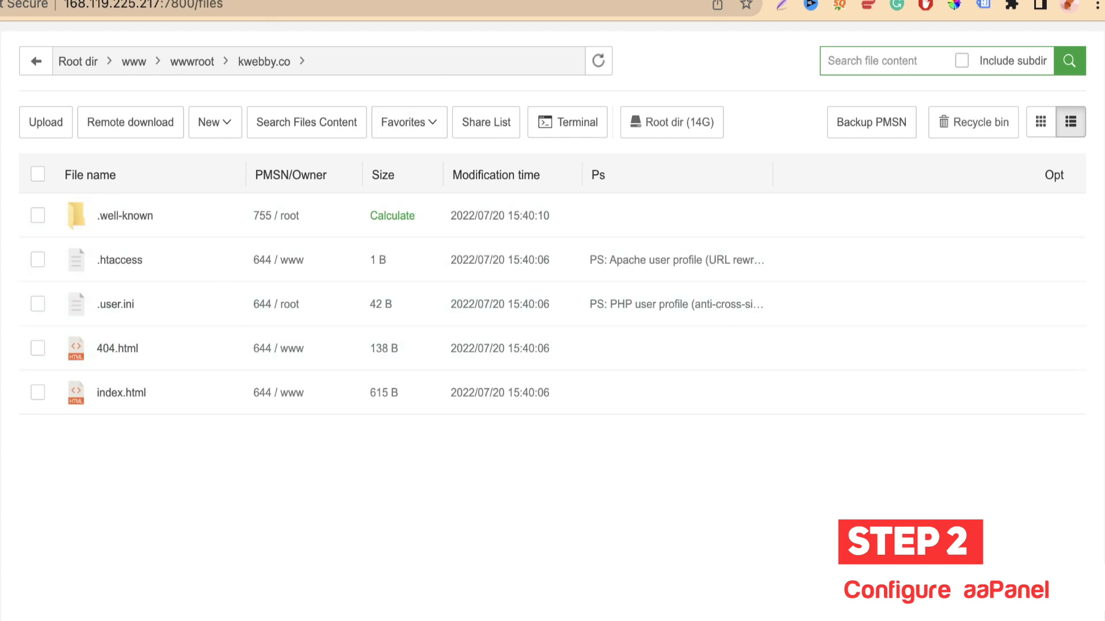
pyautogui.press('super+Left')
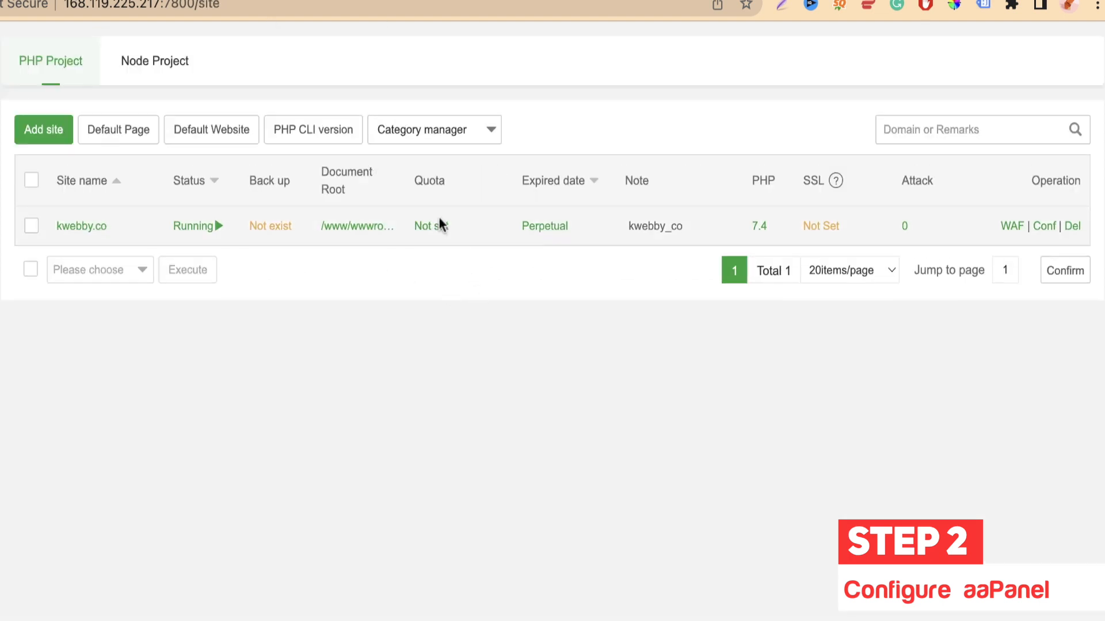
pyautogui.click(437, 226)
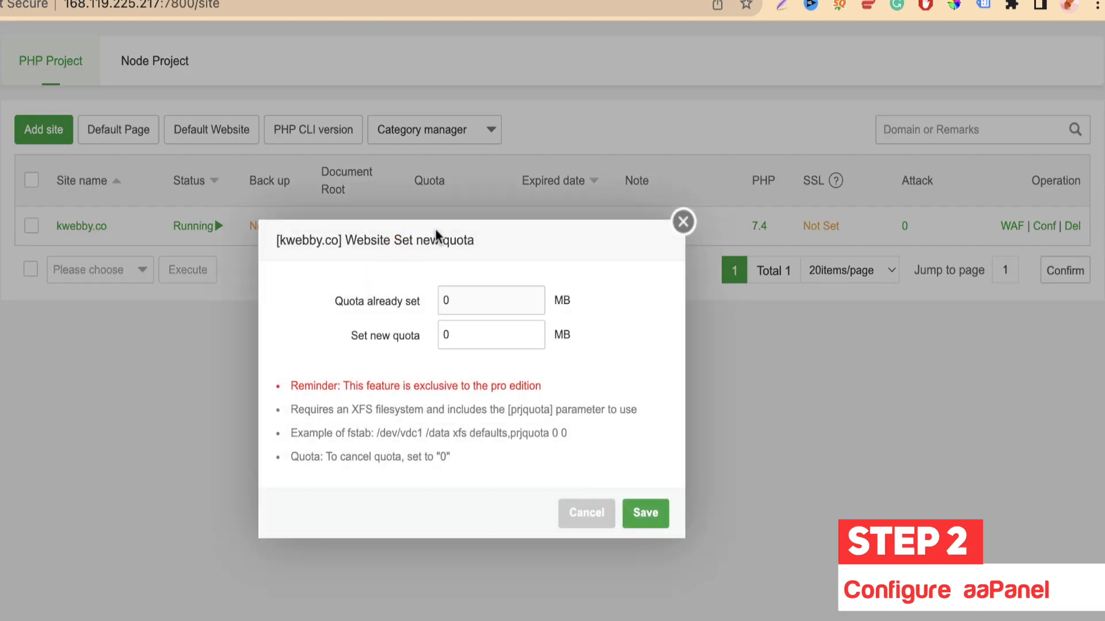
# Step: Try saving a 10 MB quota, dismiss the pro-edition error, and close the quota dialog
pyautogui.click(455, 335)
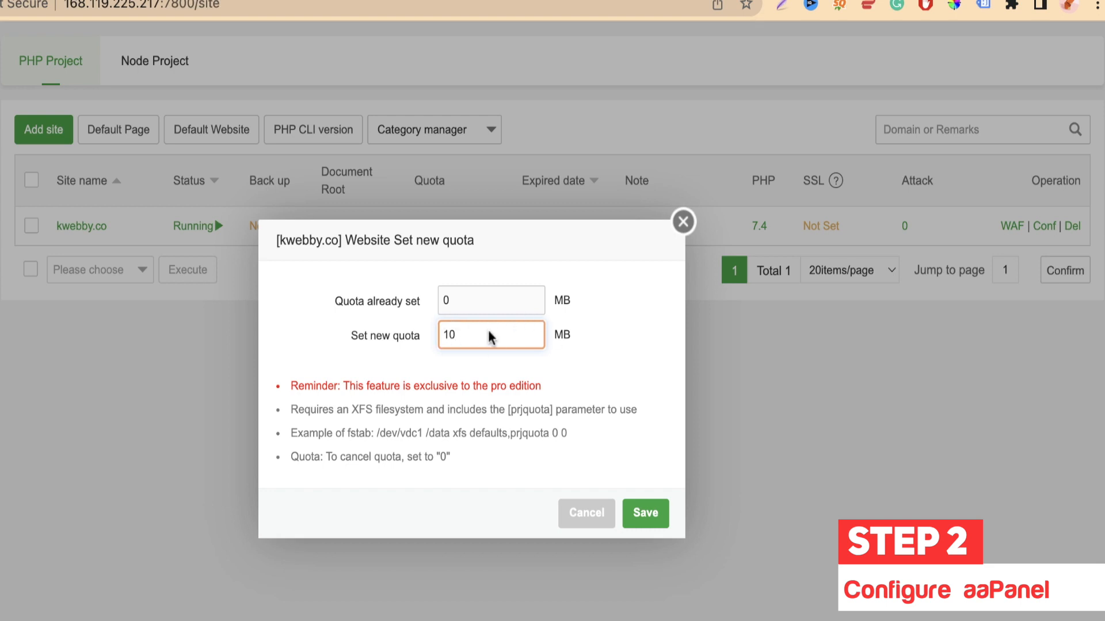
pyautogui.click(404, 361)
pyautogui.click(634, 516)
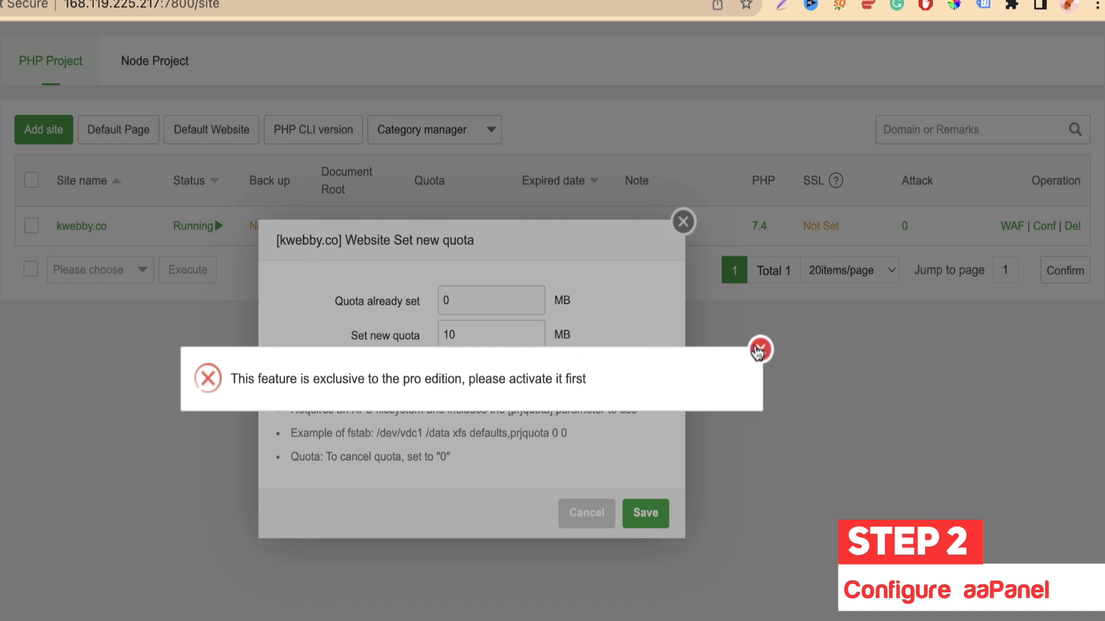
pyautogui.click(759, 350)
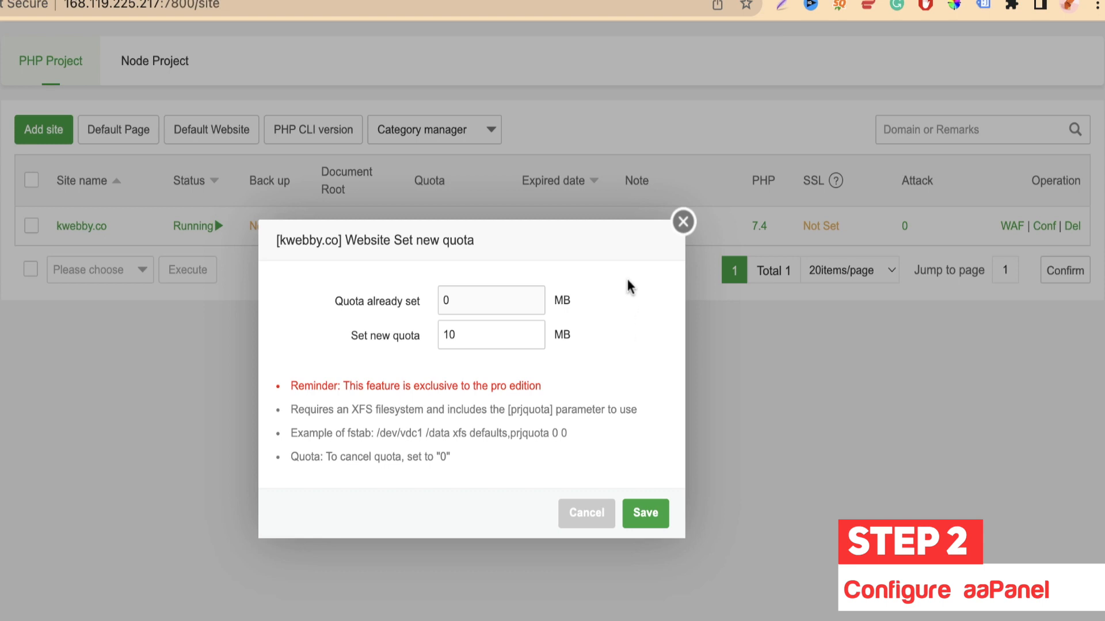
pyautogui.click(683, 221)
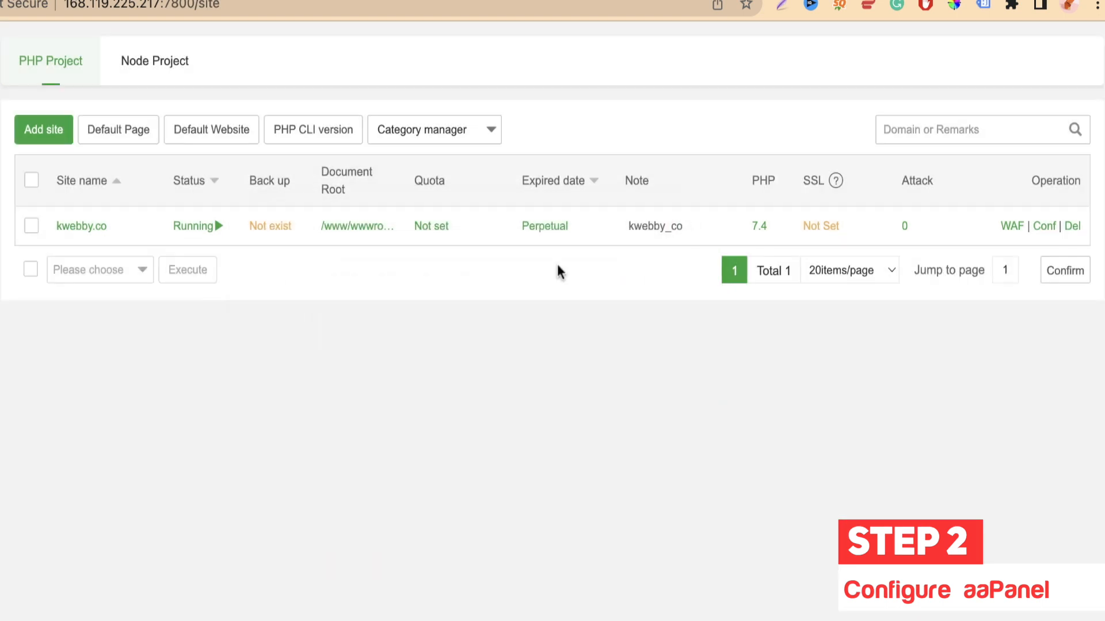
# Step: Keep the expiry Perpetual and change kwebby.co's note to 'kwebby demo project'
pyautogui.click(554, 227)
pyautogui.click(438, 368)
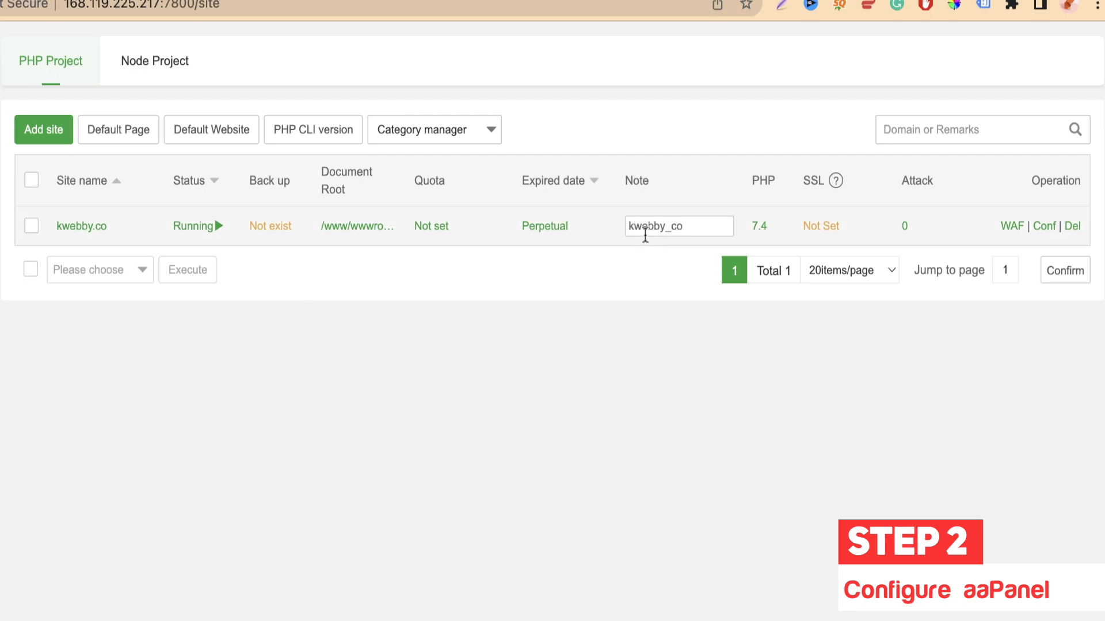
pyautogui.doubleClick(662, 230)
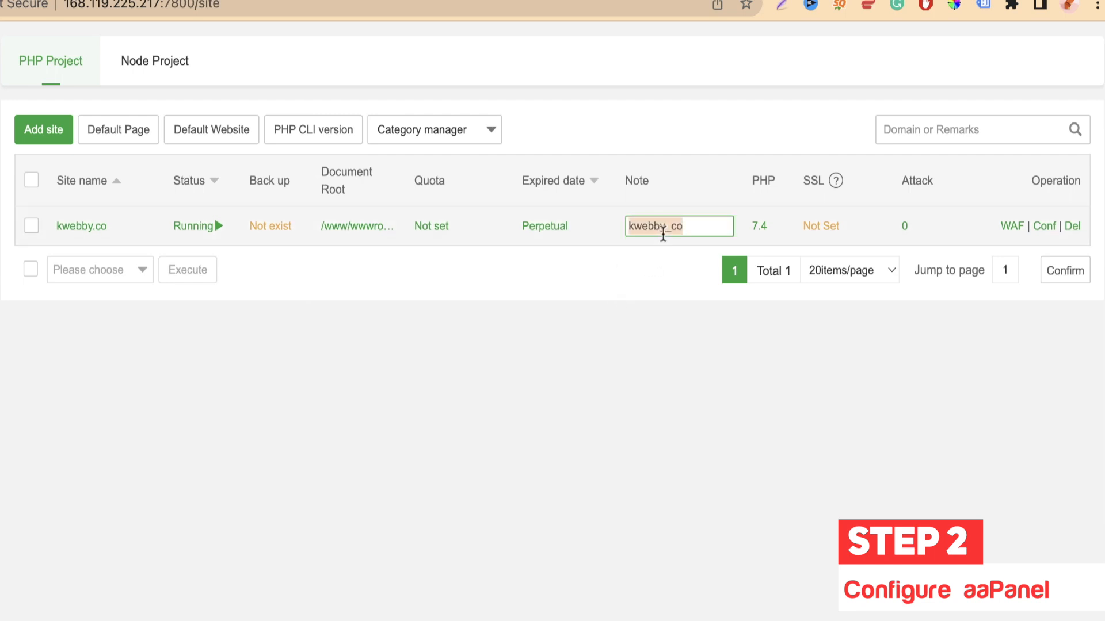
pyautogui.write('kwebby ')
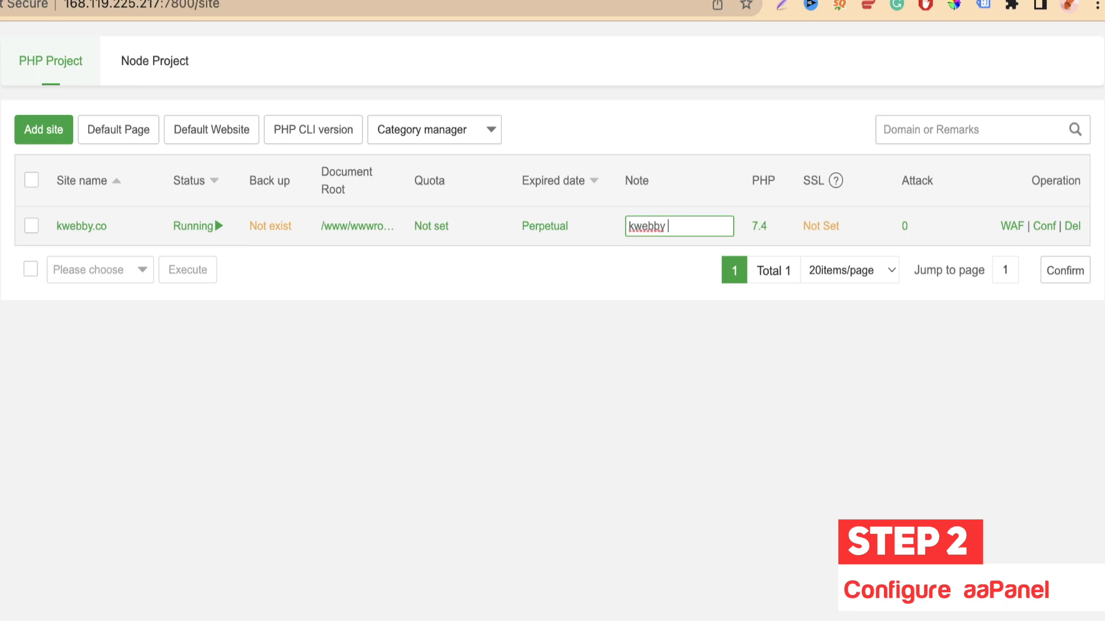
pyautogui.write('demo projecy')
pyautogui.press('BackSpace')
pyautogui.write('t')
pyautogui.press('Return')
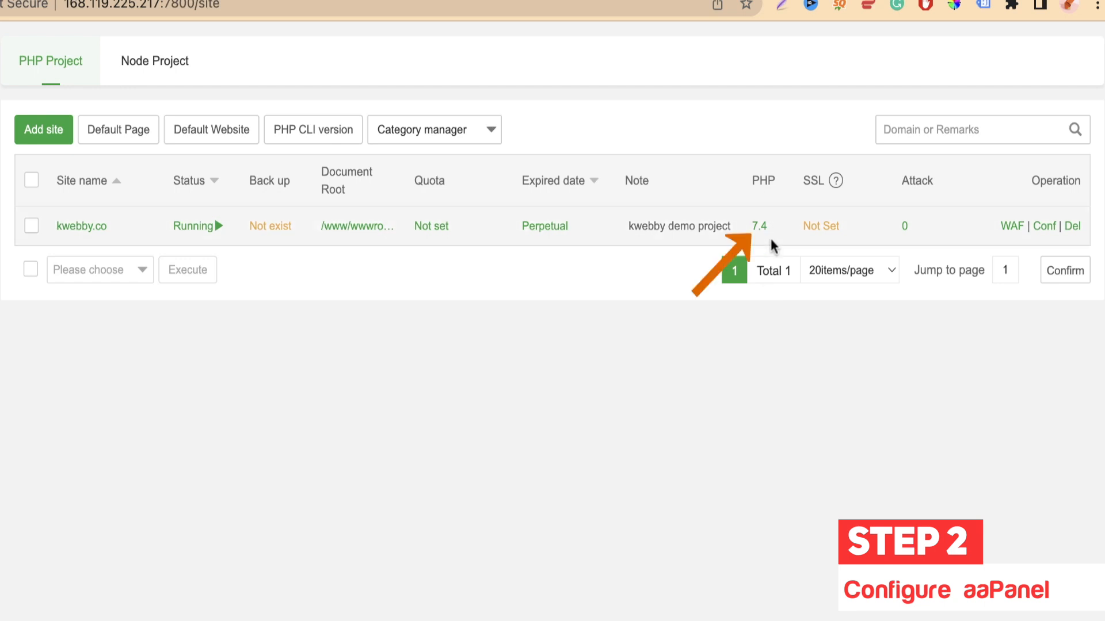
# Step: Confirm the PHP version stays PHP-74, then open kwebby.co's SSL settings
pyautogui.click(760, 226)
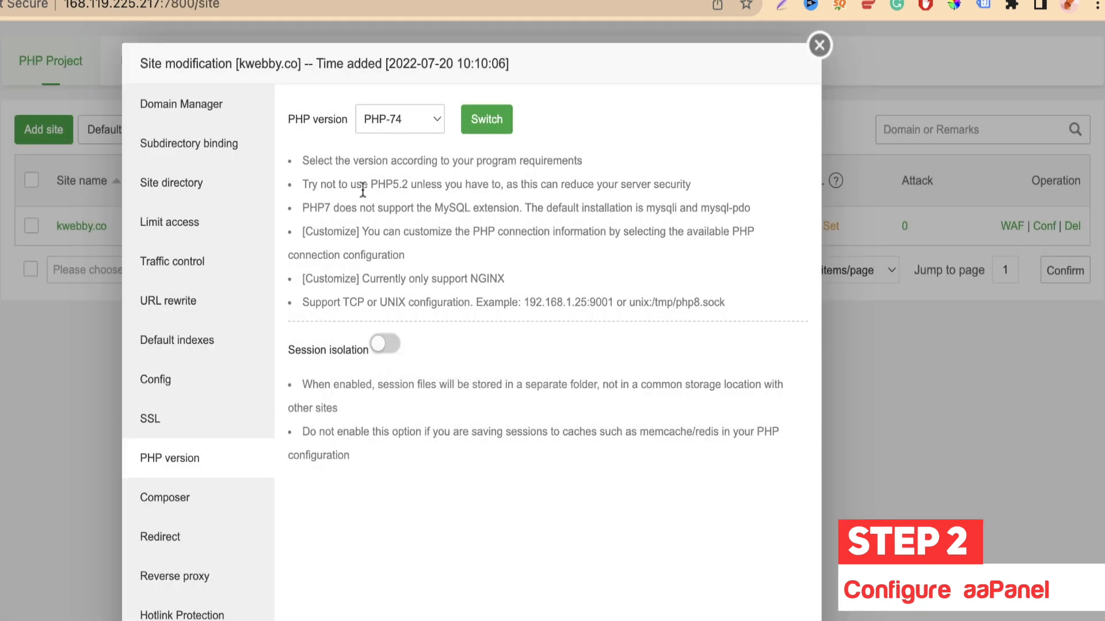
pyautogui.click(391, 118)
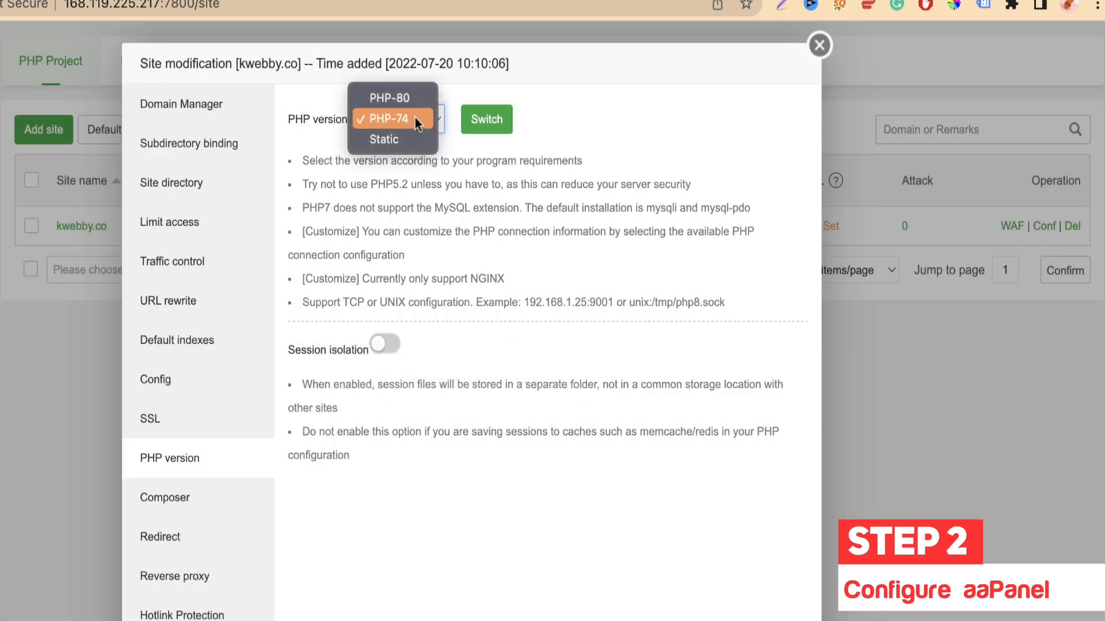
pyautogui.click(552, 138)
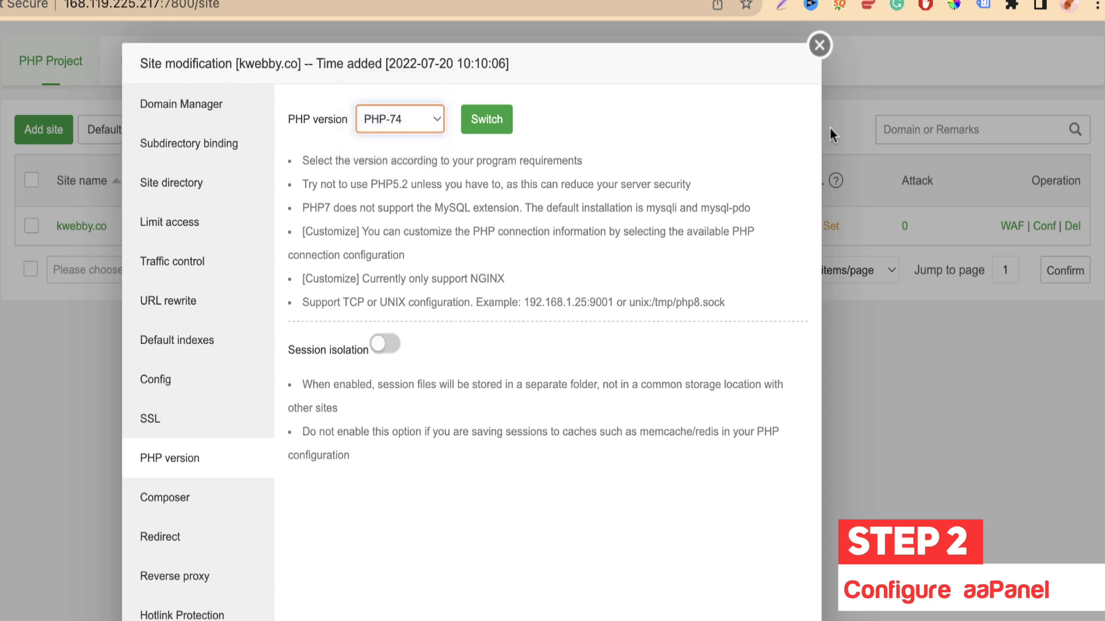
pyautogui.click(820, 55)
pyautogui.click(822, 225)
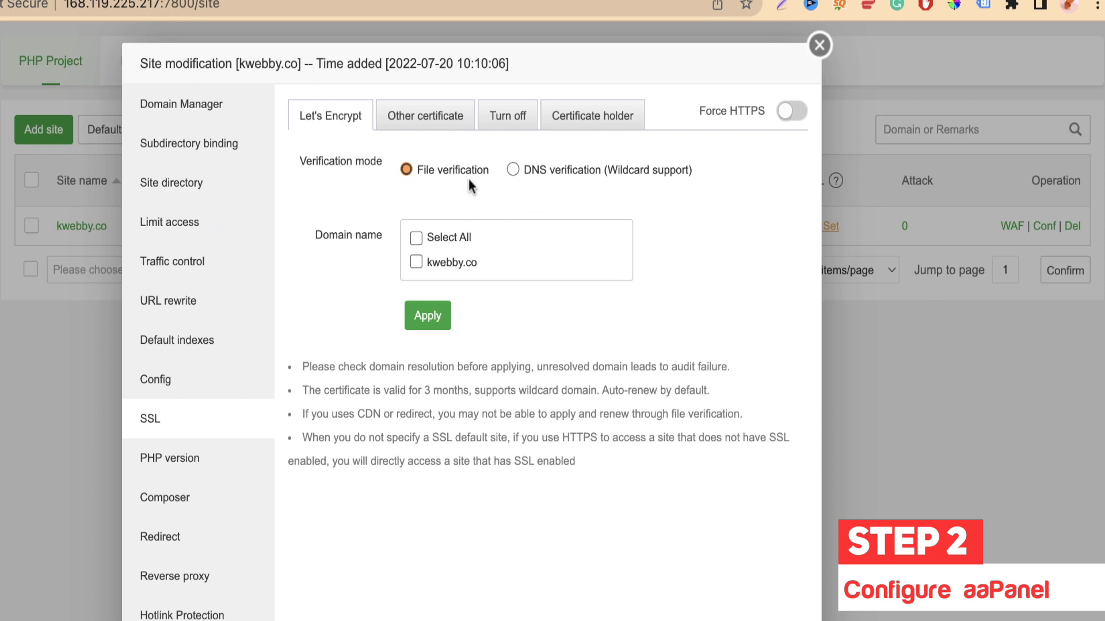
pyautogui.click(454, 242)
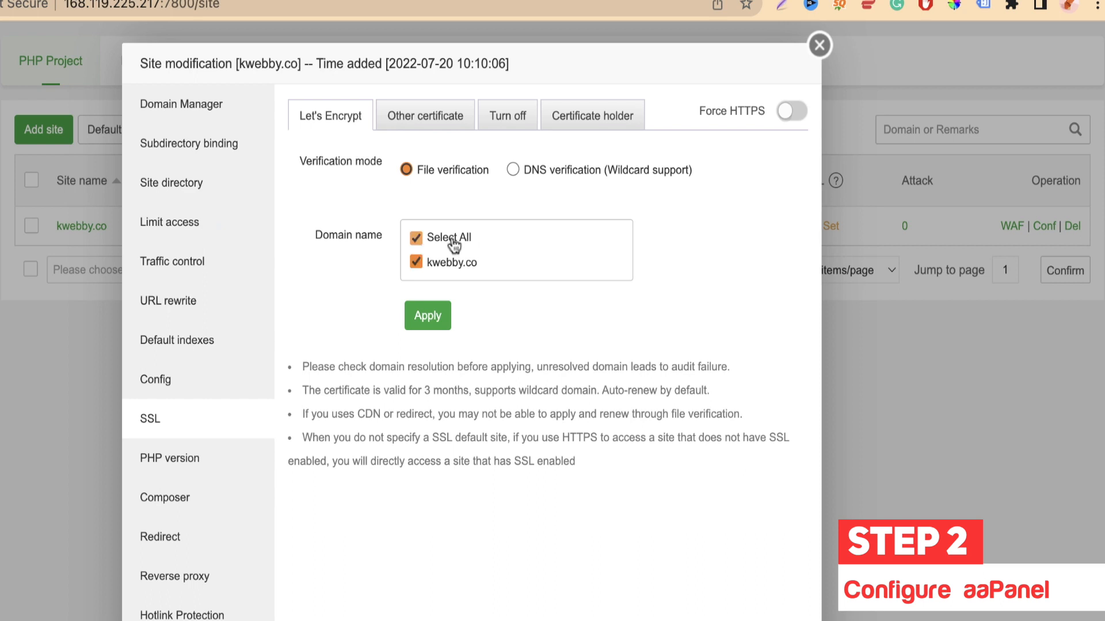
pyautogui.click(427, 316)
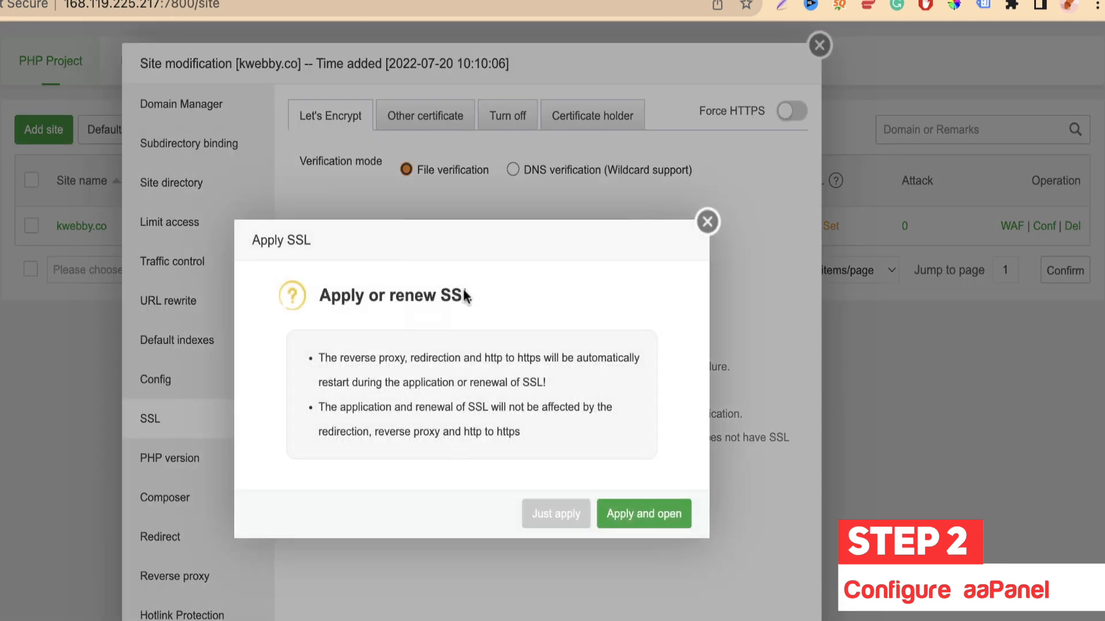
pyautogui.click(627, 514)
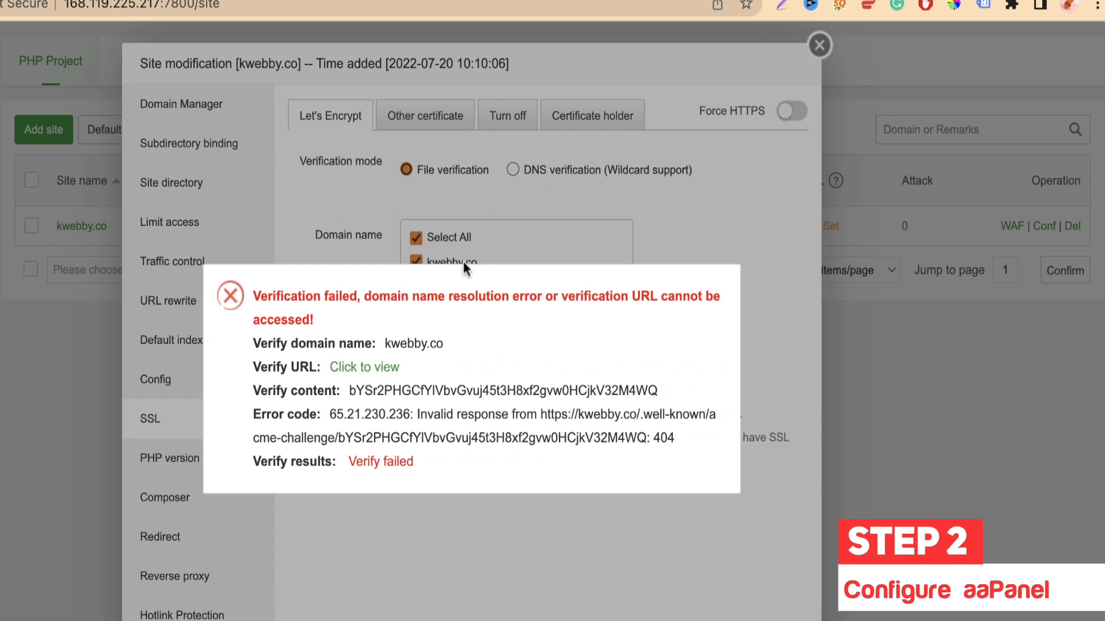
pyautogui.click(478, 193)
pyautogui.click(467, 237)
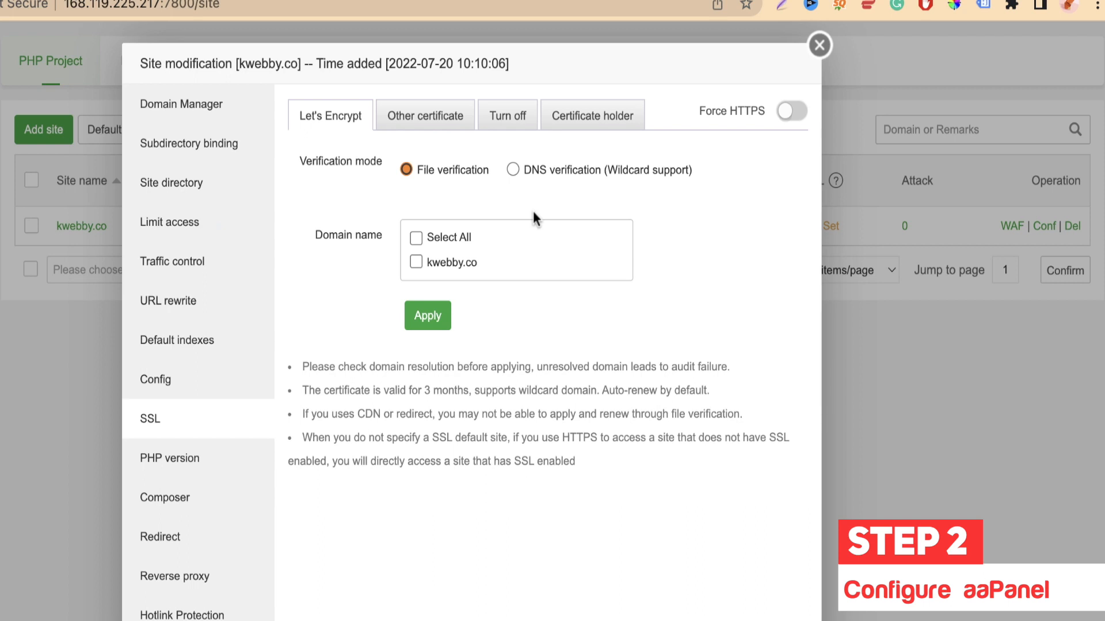
# Step: Review kwebby.co's Other certificate fields, the Turn off option and the Certificate holder list
pyautogui.click(435, 133)
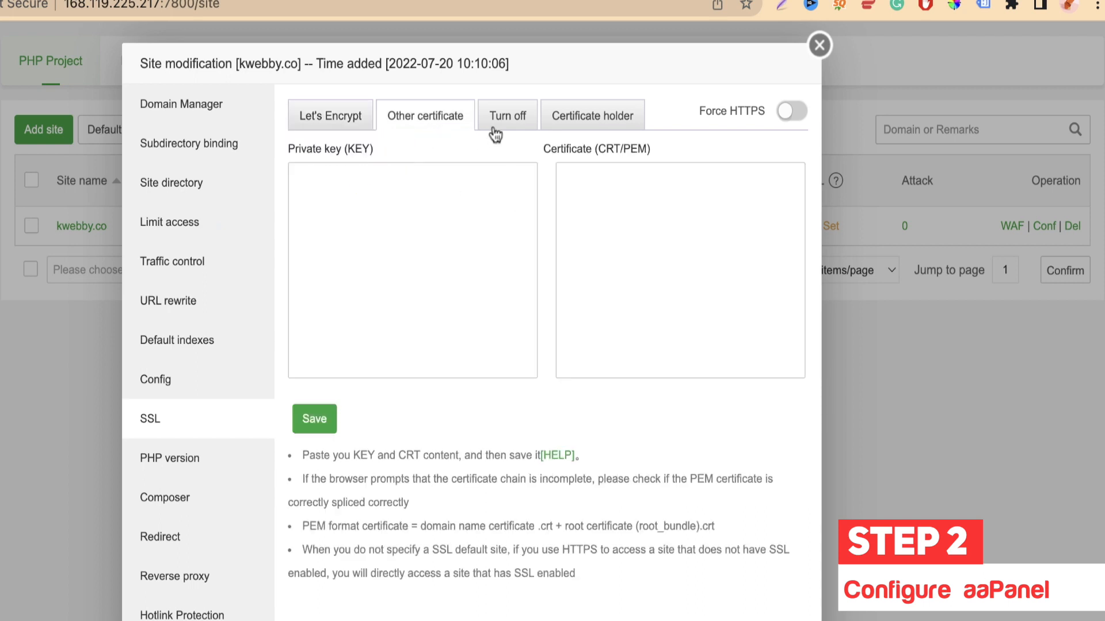
pyautogui.click(424, 255)
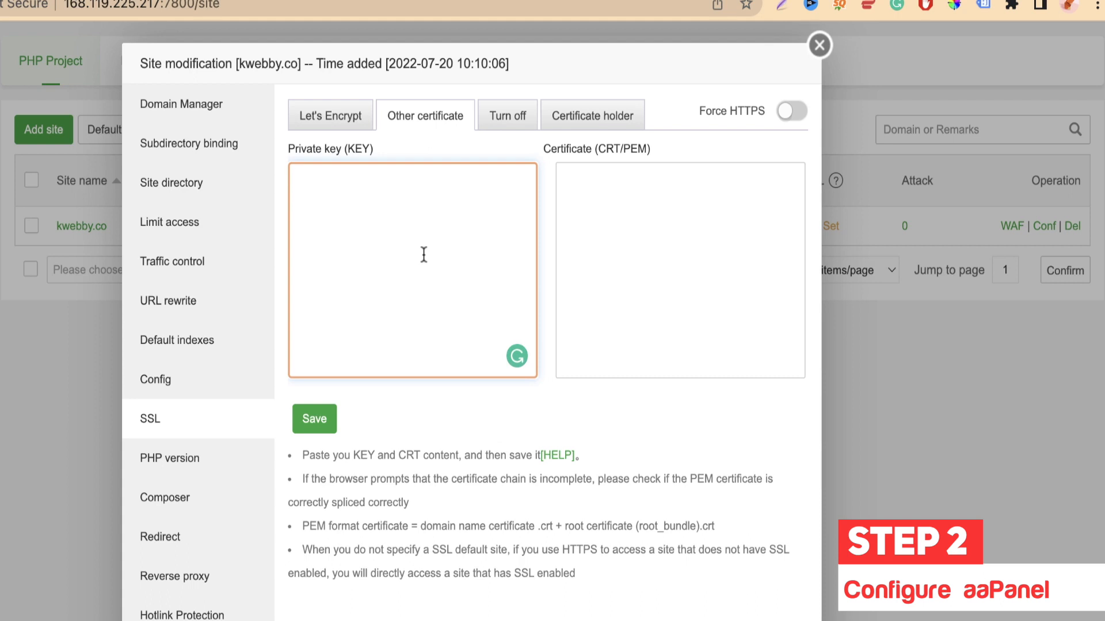
pyautogui.click(718, 222)
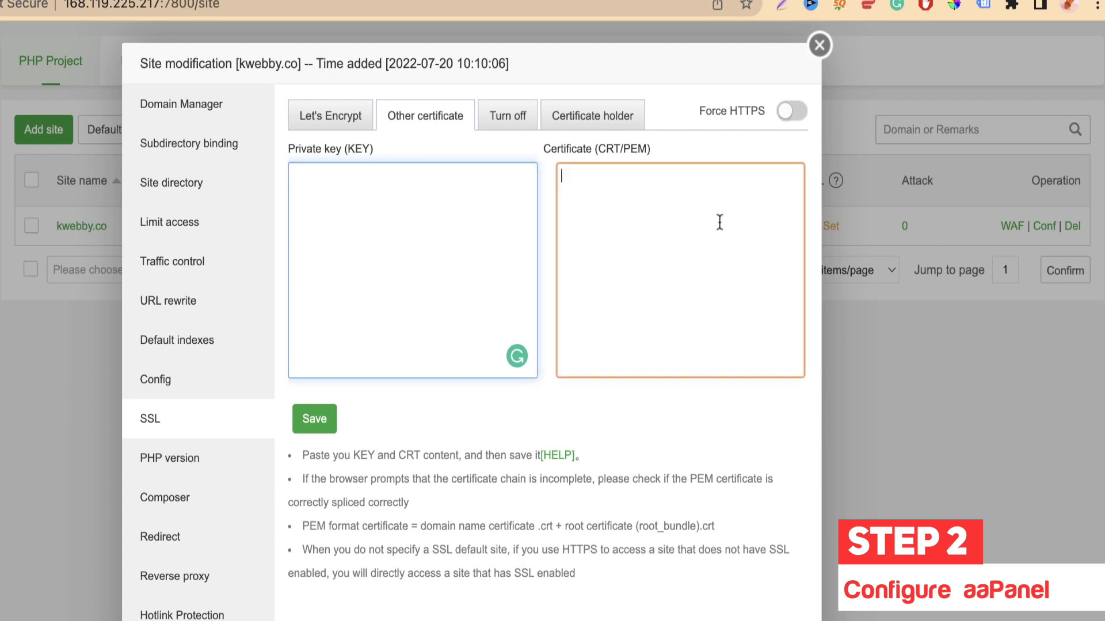
pyautogui.click(500, 118)
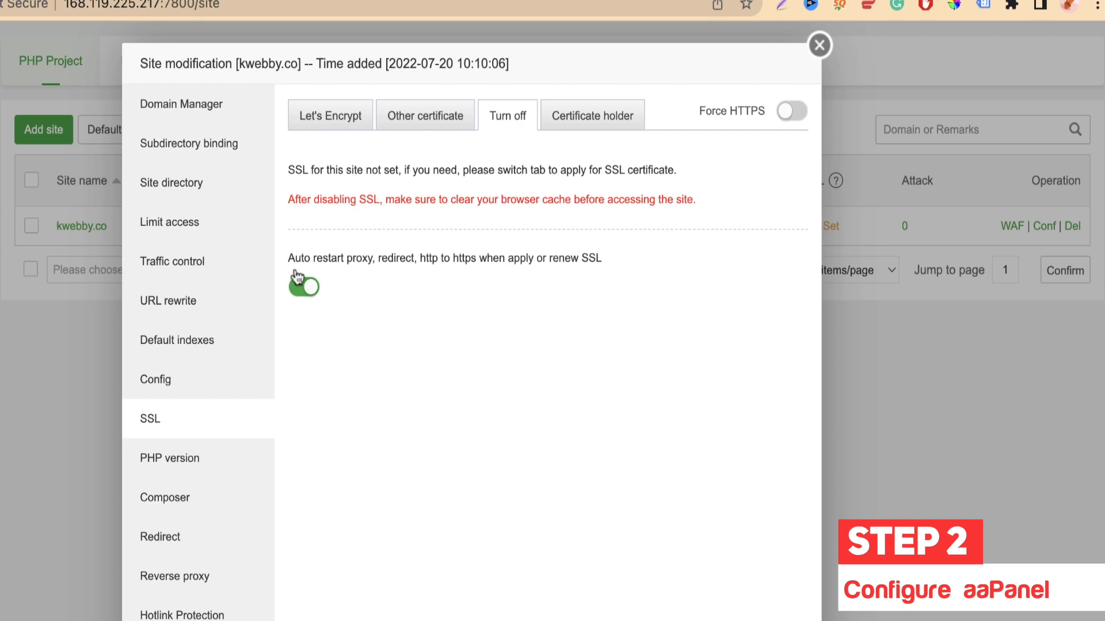
pyautogui.click(610, 123)
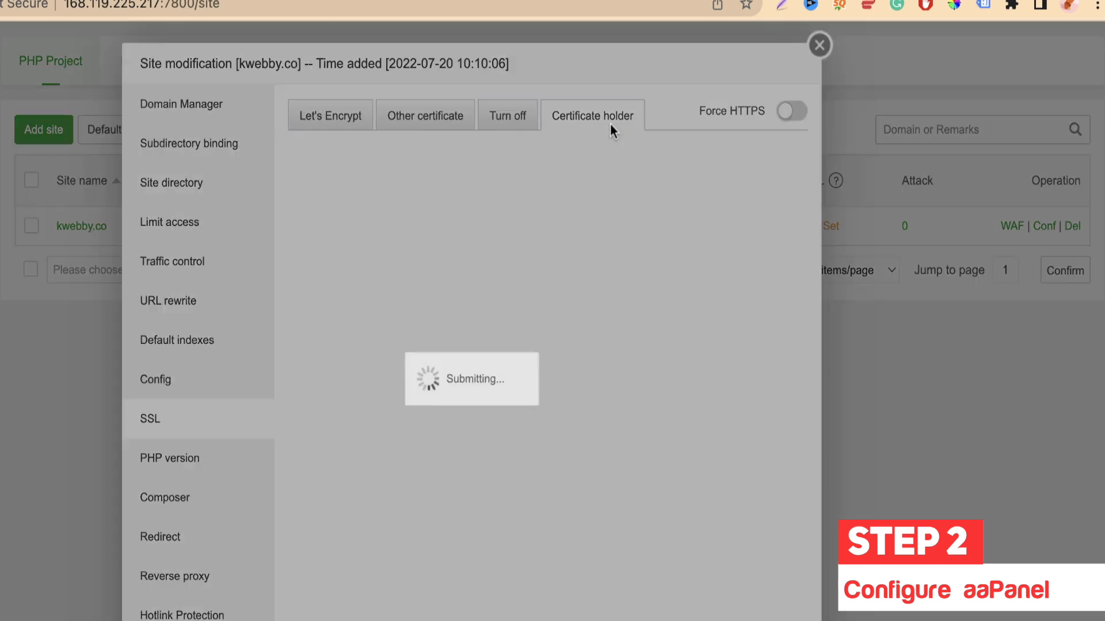
# Step: Try Force HTTPS, dismiss the SSL-not-enabled warning, and close the site dialog
pyautogui.click(789, 113)
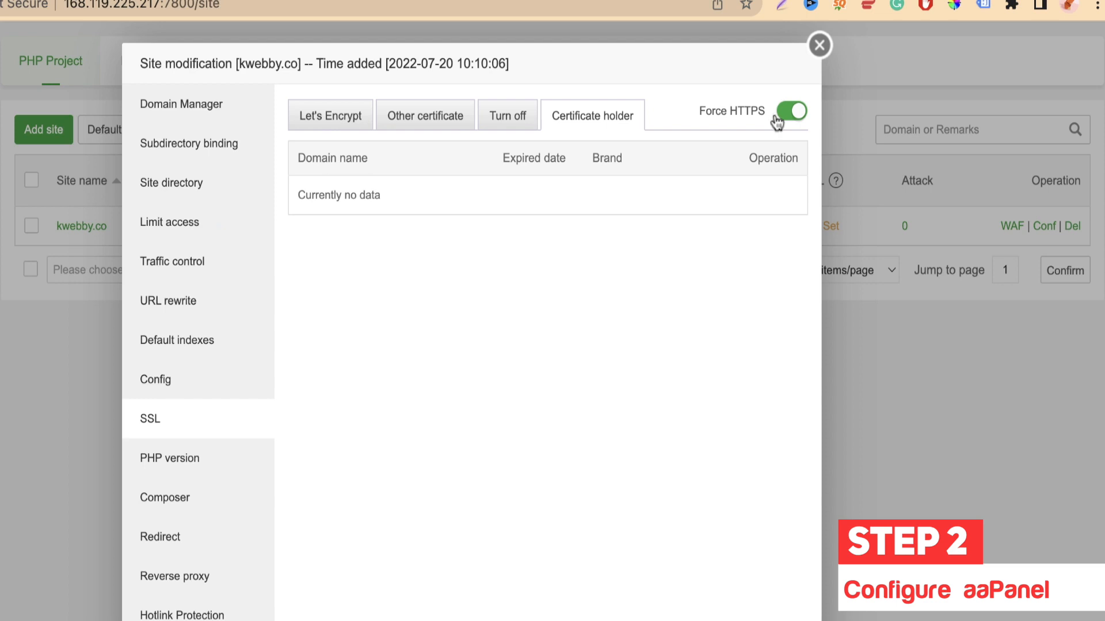
pyautogui.click(783, 109)
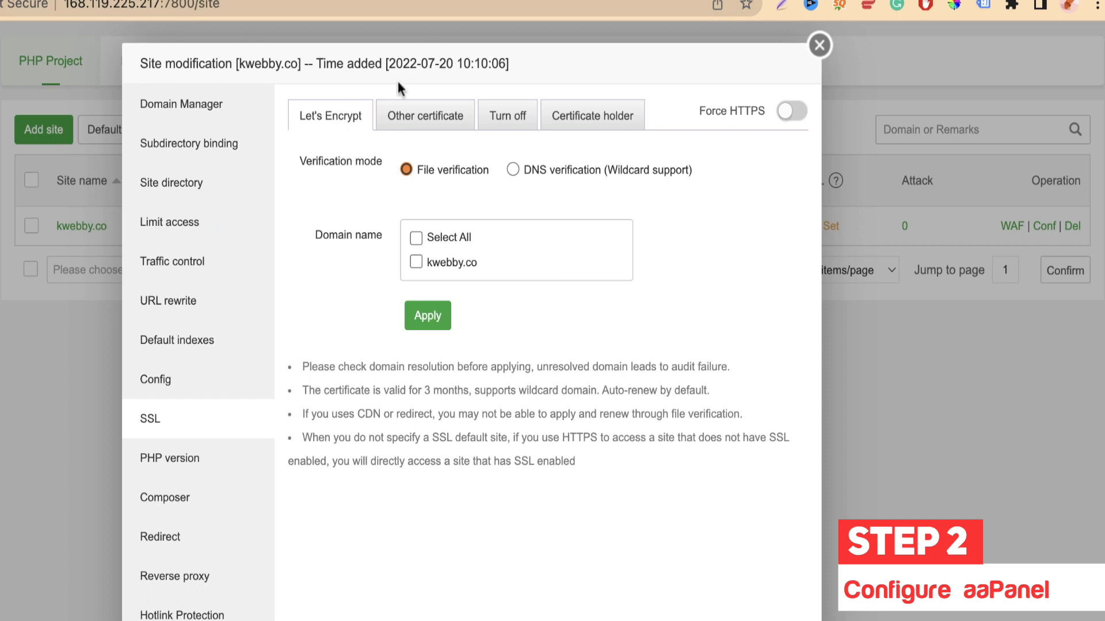
pyautogui.click(821, 48)
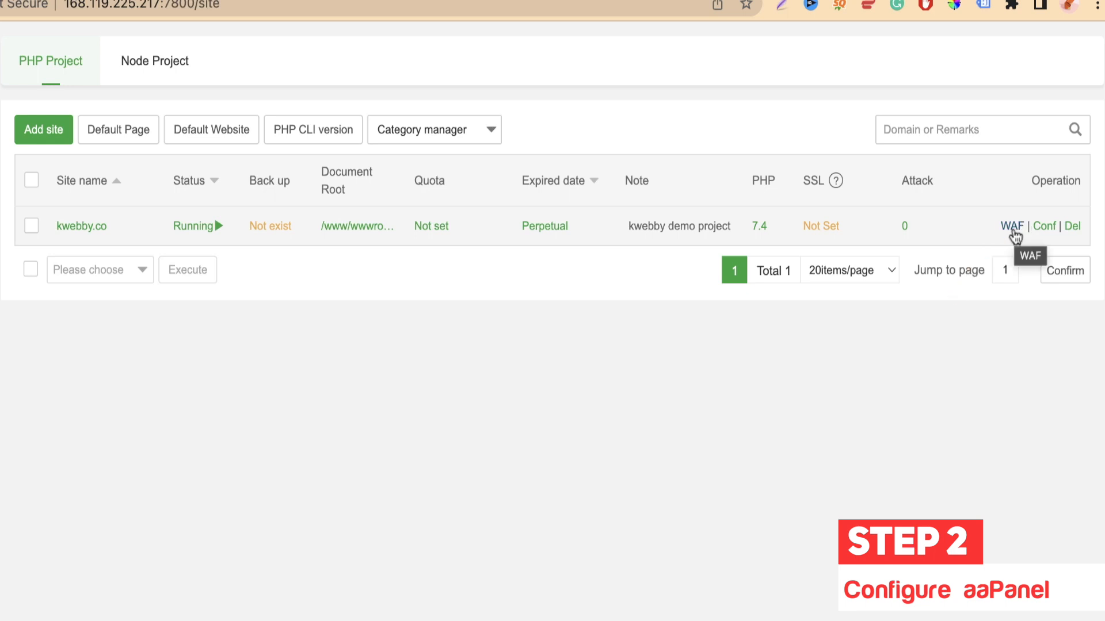
# Step: Reopen kwebby.co's Conf and review subdirectory binding, site directory, access limits and traffic control
pyautogui.click(1045, 227)
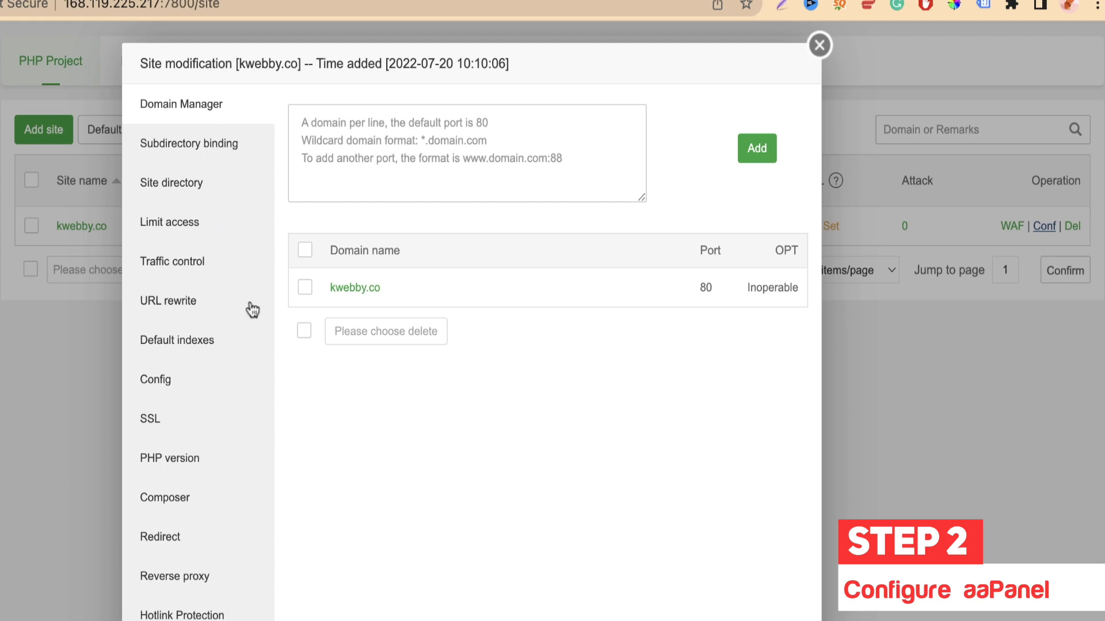
pyautogui.click(216, 147)
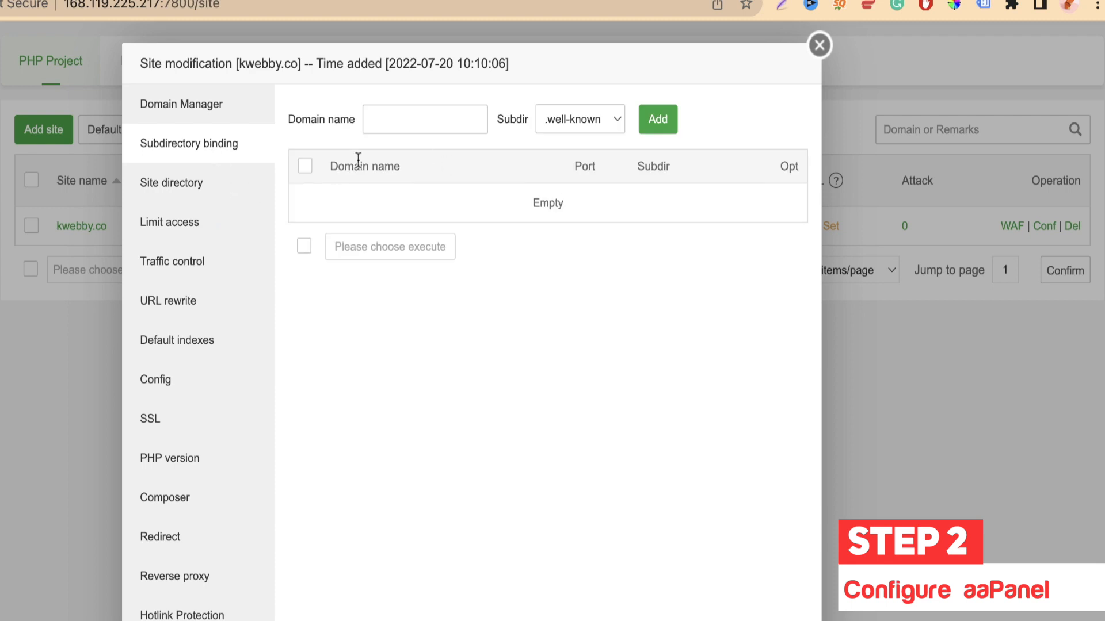
pyautogui.click(142, 187)
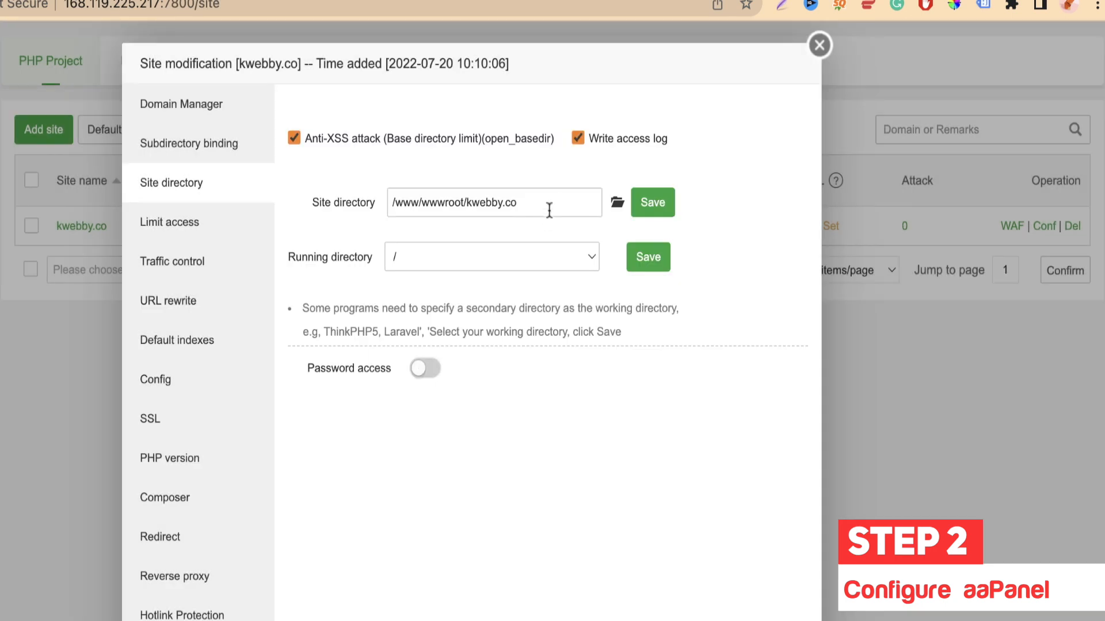
pyautogui.click(169, 221)
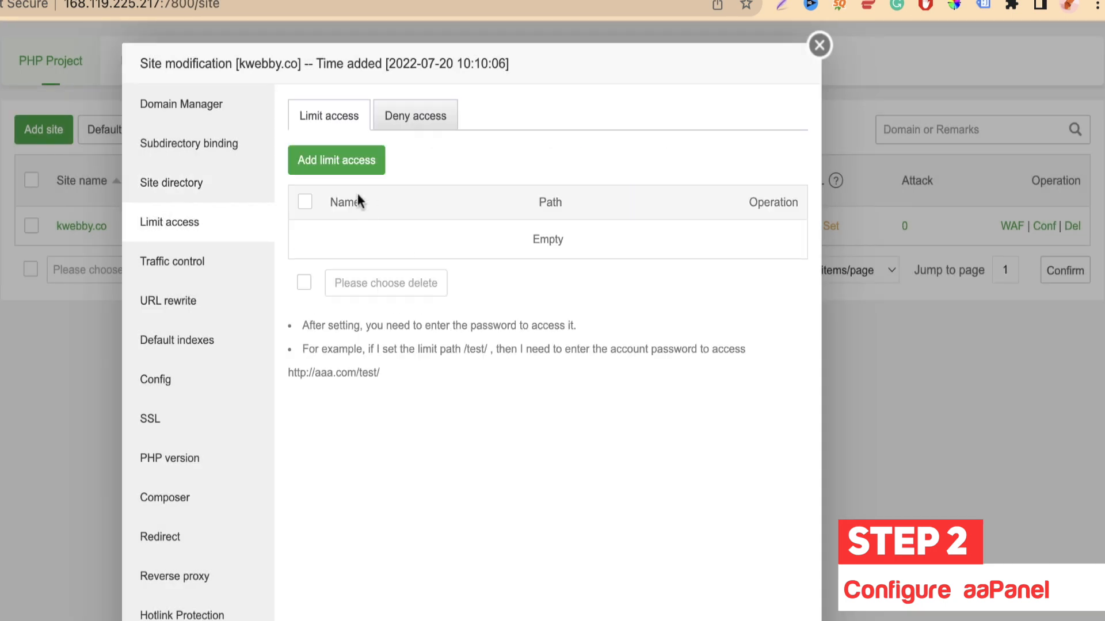
pyautogui.click(343, 159)
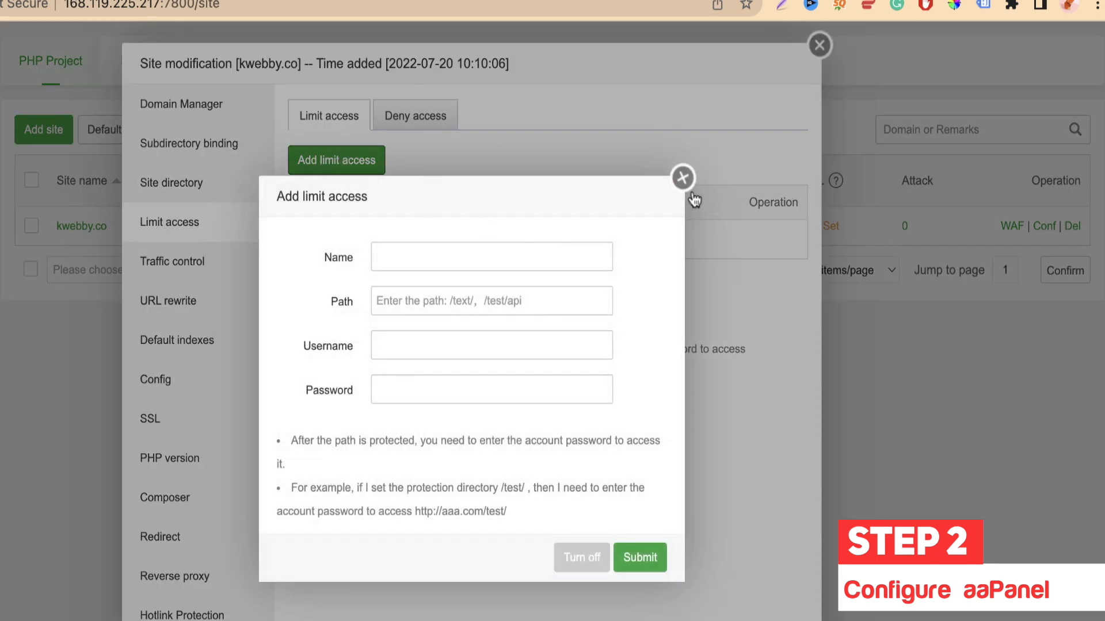
pyautogui.click(681, 179)
pyautogui.click(180, 275)
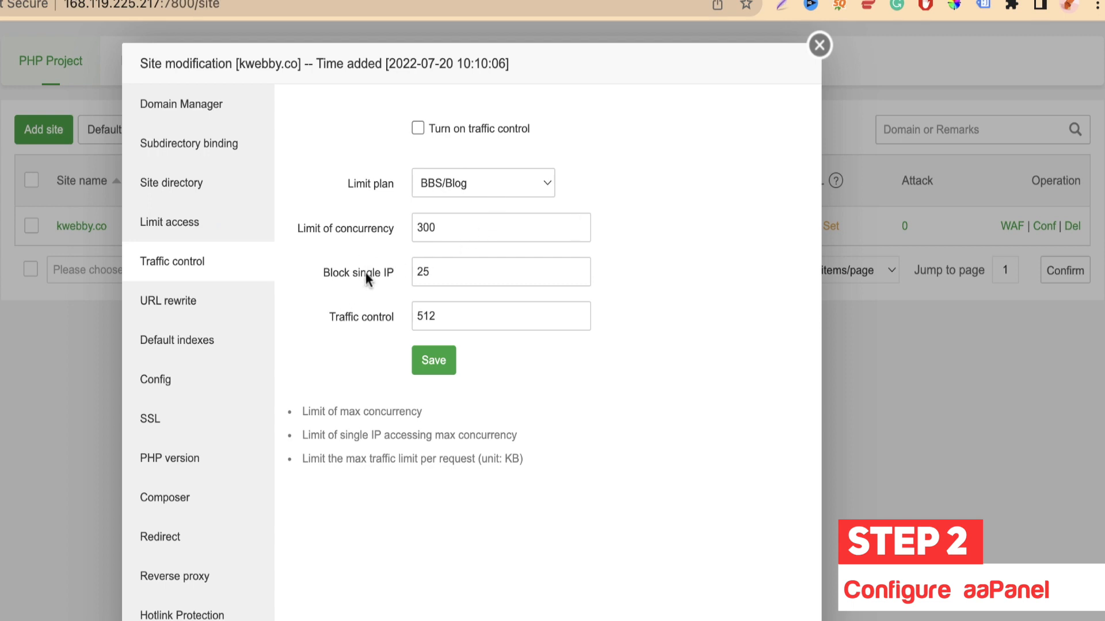
# Step: Check the single-IP limit 25 and traffic limit 512, then view kwebby.co's URL rewrite rules
pyautogui.click(427, 274)
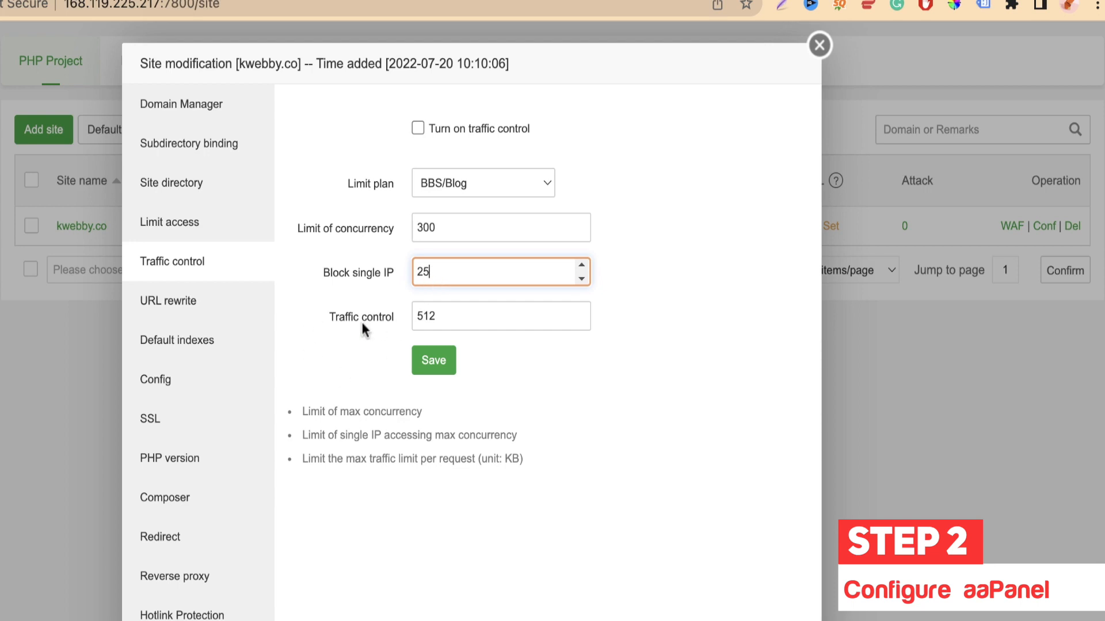
pyautogui.click(468, 317)
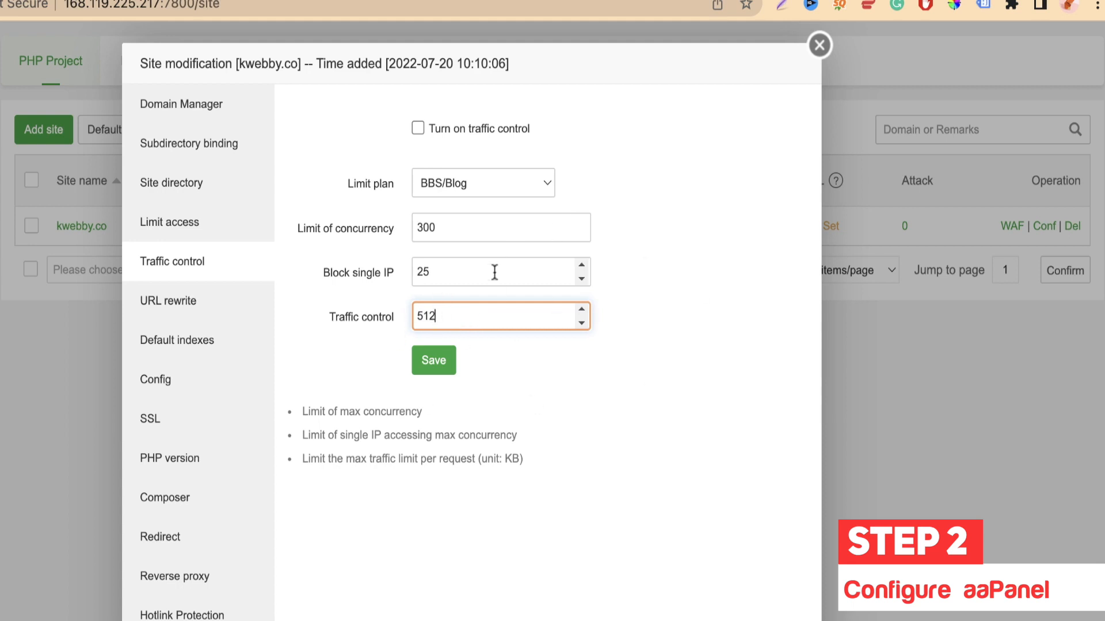
pyautogui.click(190, 308)
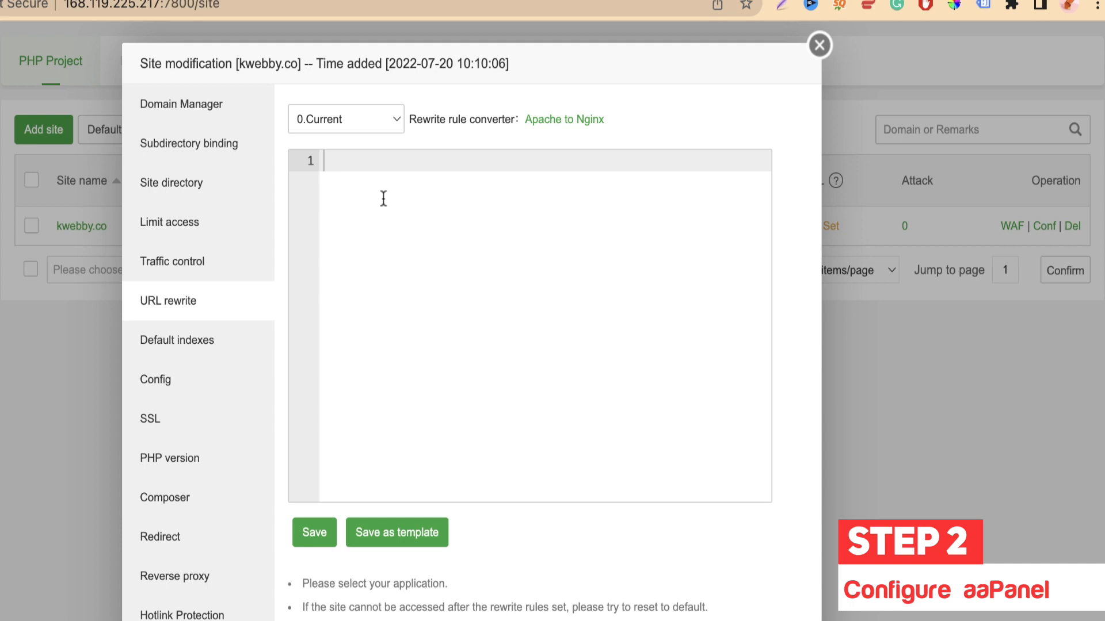
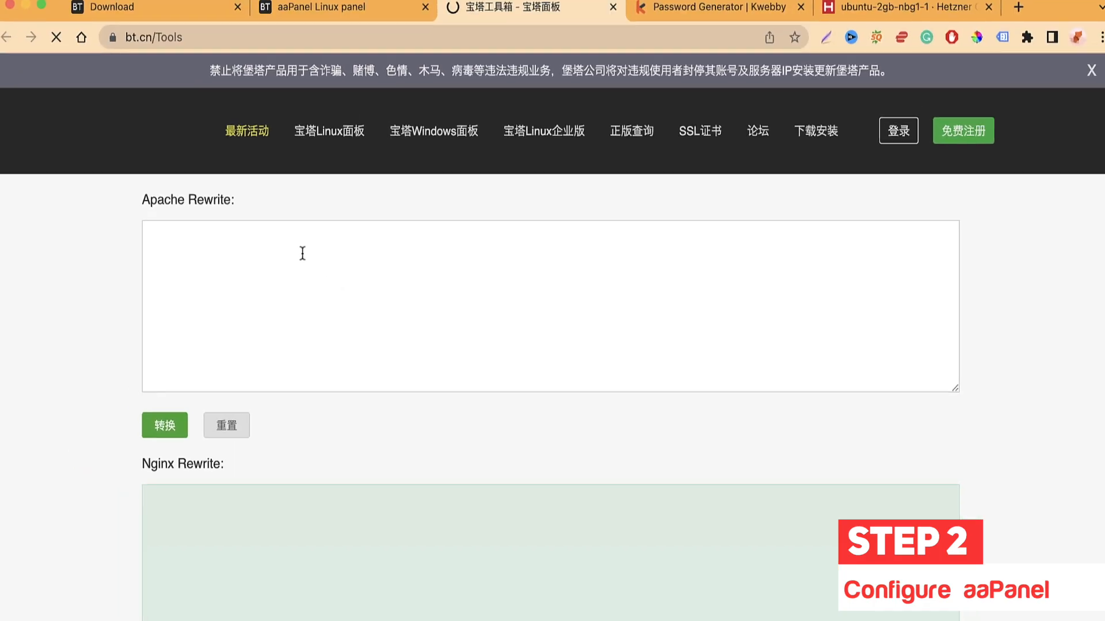
# Step: Look over bt.cn/Tools' Apache Rewrite and Nginx Rewrite boxes, then return to the aaPanel tab
pyautogui.click(292, 246)
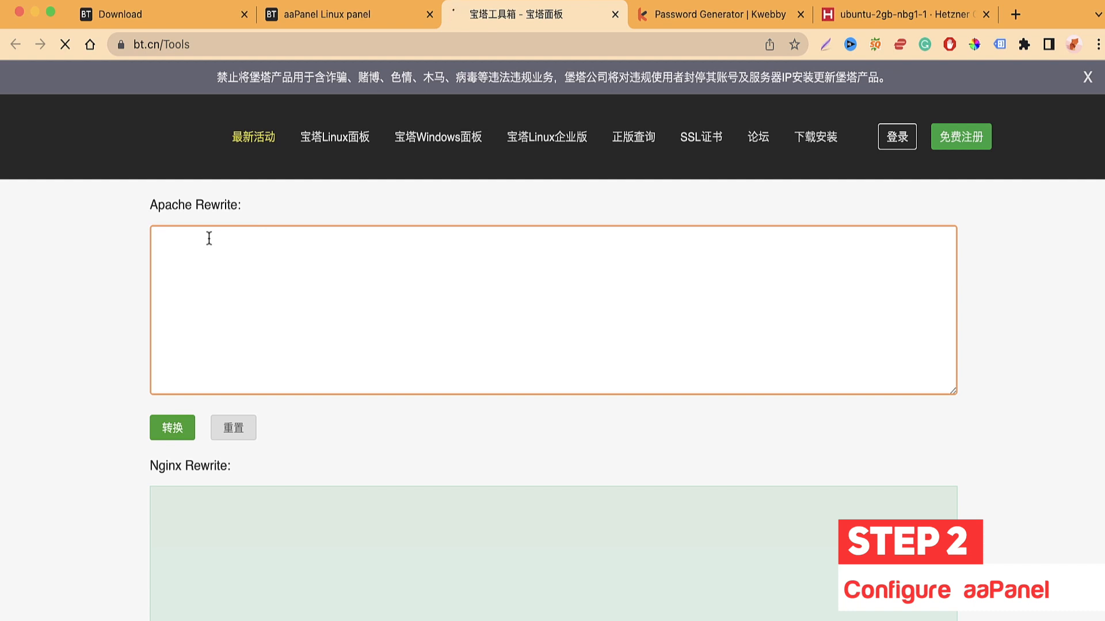
pyautogui.scroll(-3, 183, 454)
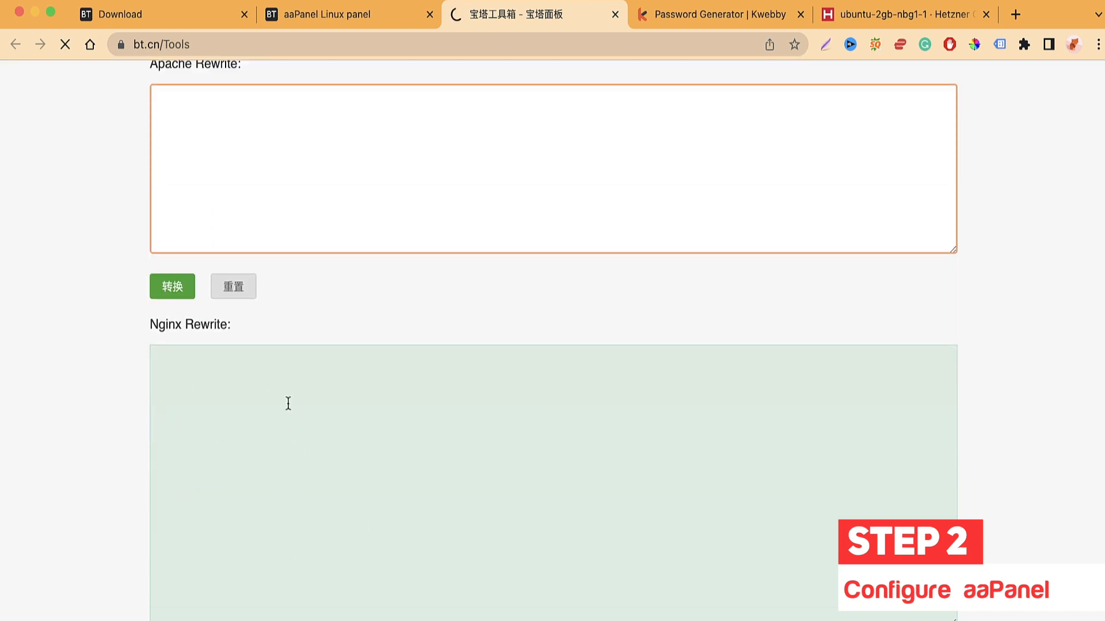
pyautogui.scroll(-1, 248, 377)
pyautogui.click(376, 12)
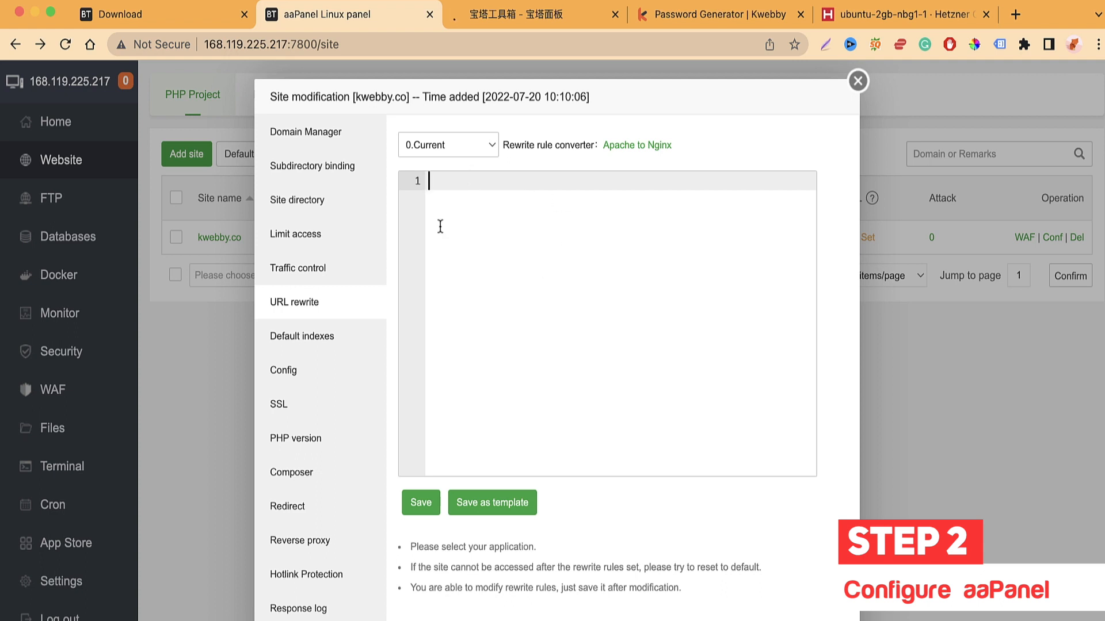
# Step: Review kwebby.co's default index file list, trying an 'app.' entry before deleting it
pyautogui.click(303, 336)
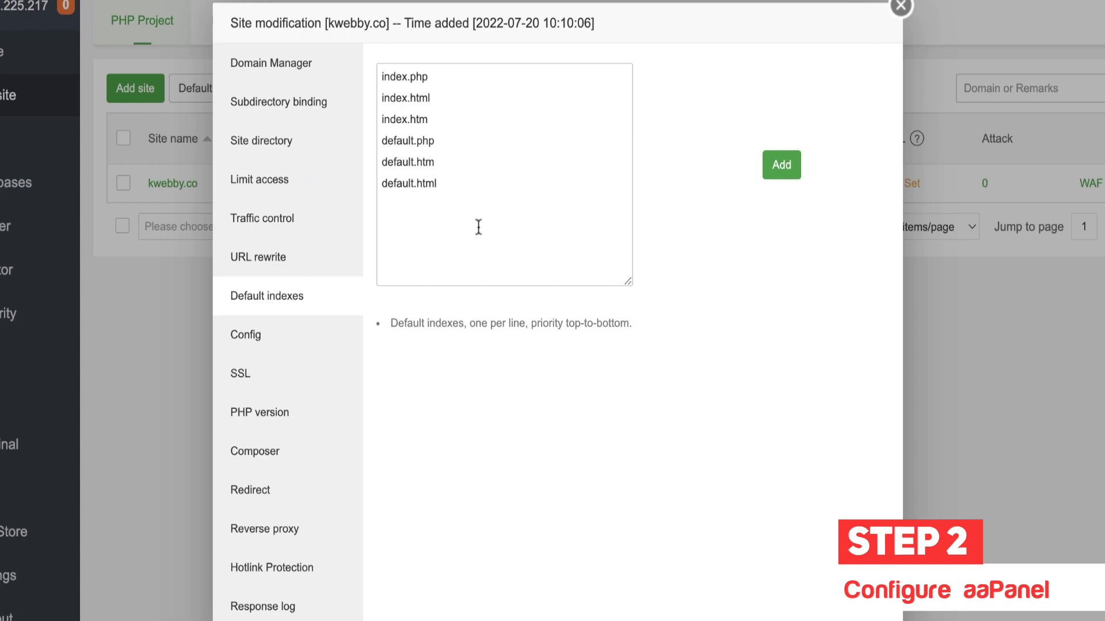
pyautogui.moveTo(493, 196); pyautogui.dragTo(371, 63)
pyautogui.click(511, 178)
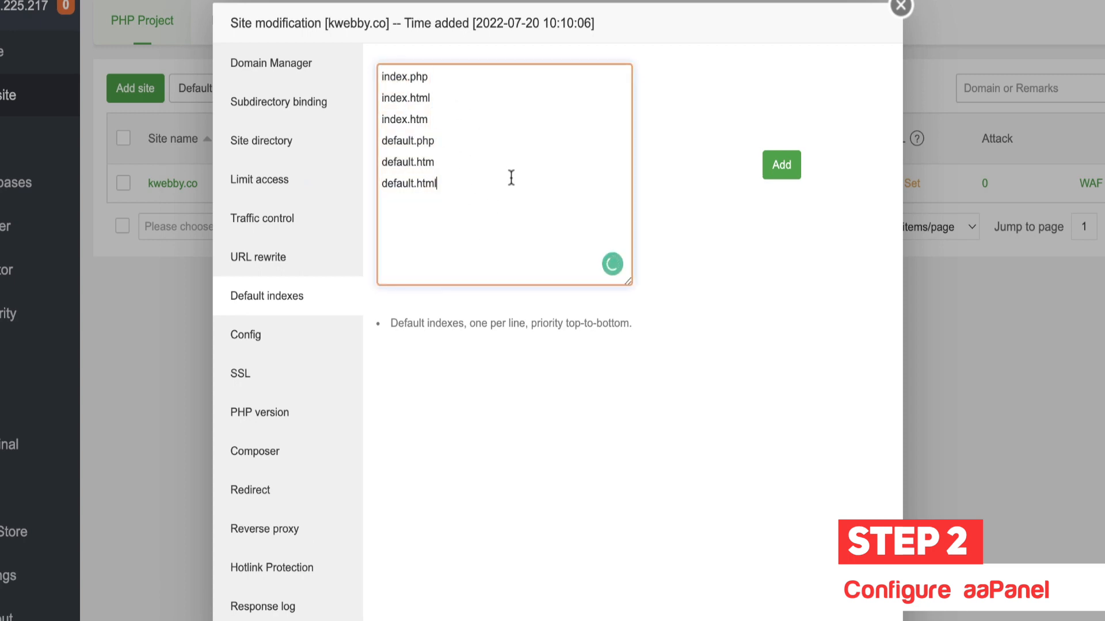
pyautogui.write('app.')
pyautogui.press('BackSpace')
pyautogui.press('BackSpace')
pyautogui.press('BackSpace')
# Step: Scroll kwebby.co's nginx config, adding then removing a blank line after line 50
pyautogui.click(251, 348)
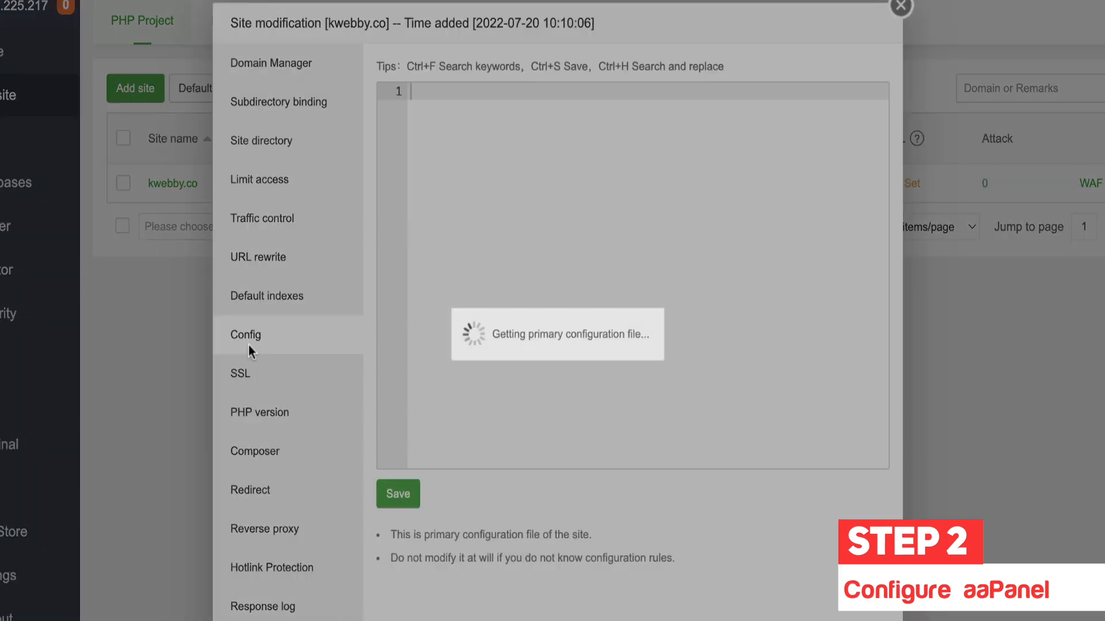
pyautogui.scroll(-10, 549, 321)
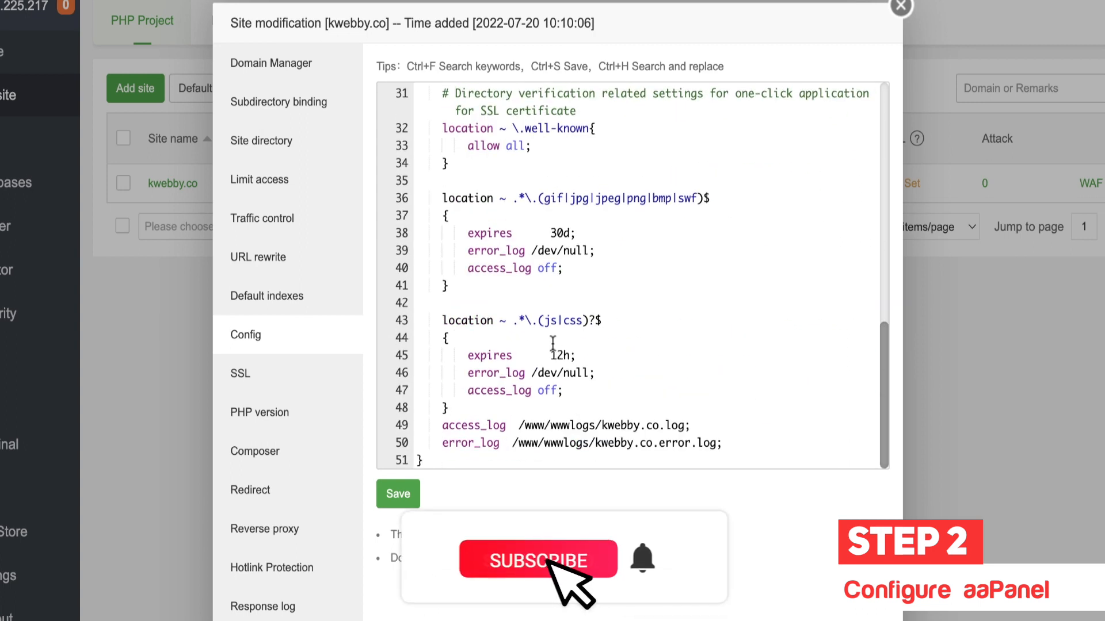
pyautogui.click(757, 447)
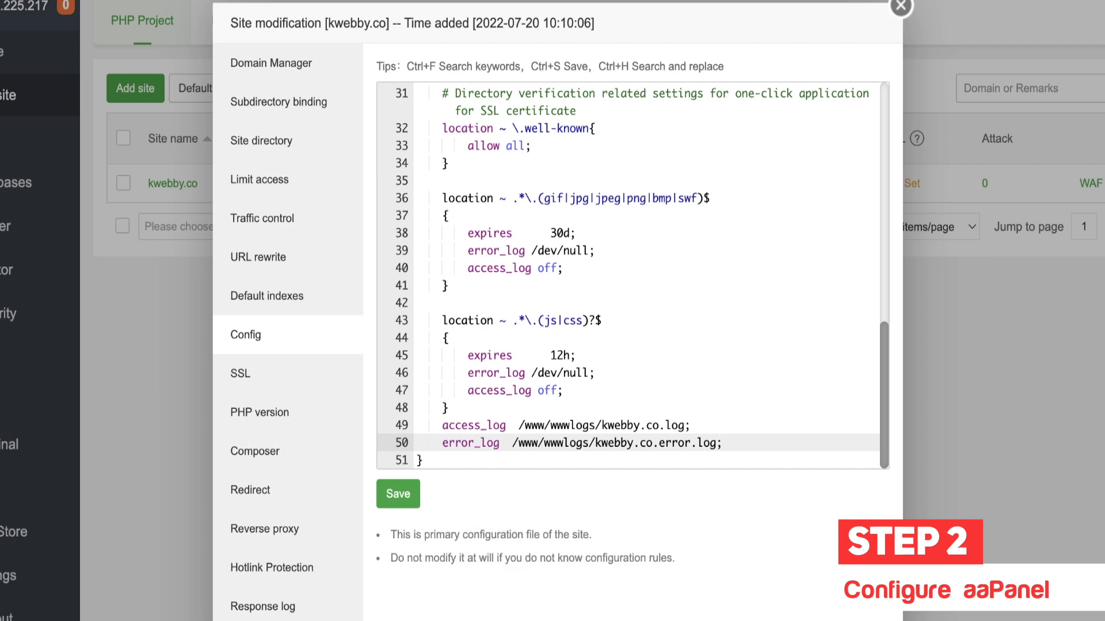
pyautogui.press('Return')
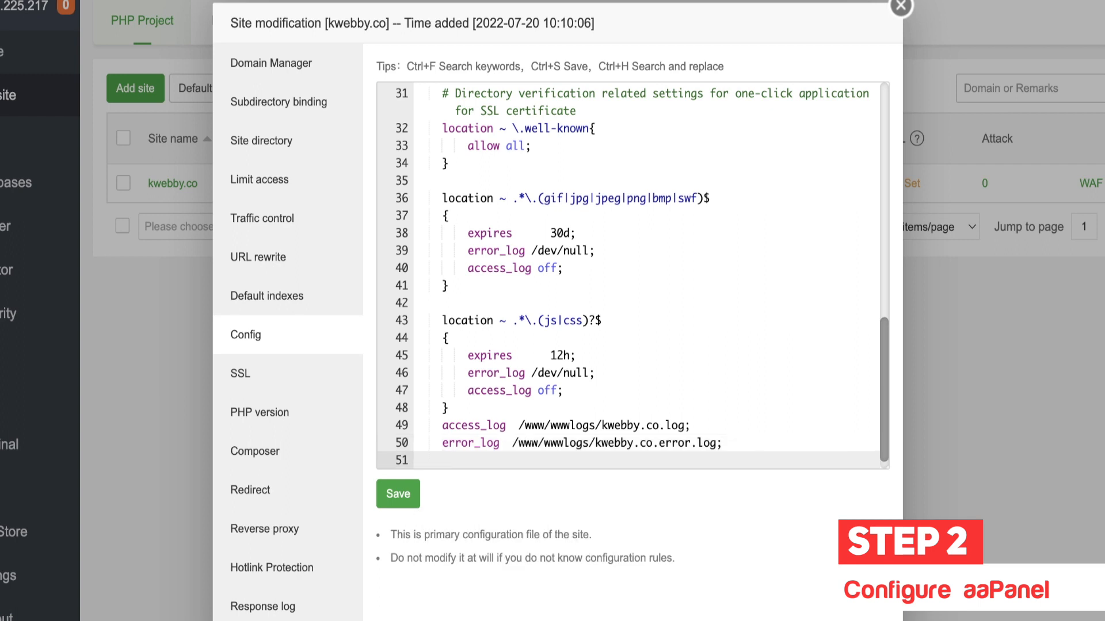
pyautogui.press('BackSpace')
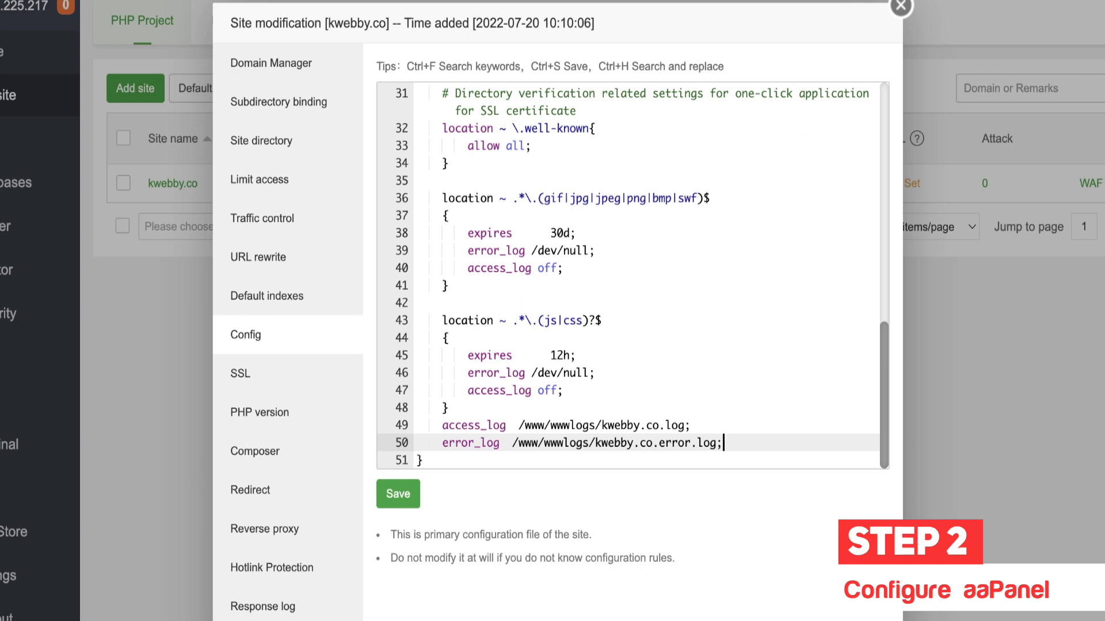
pyautogui.click(275, 374)
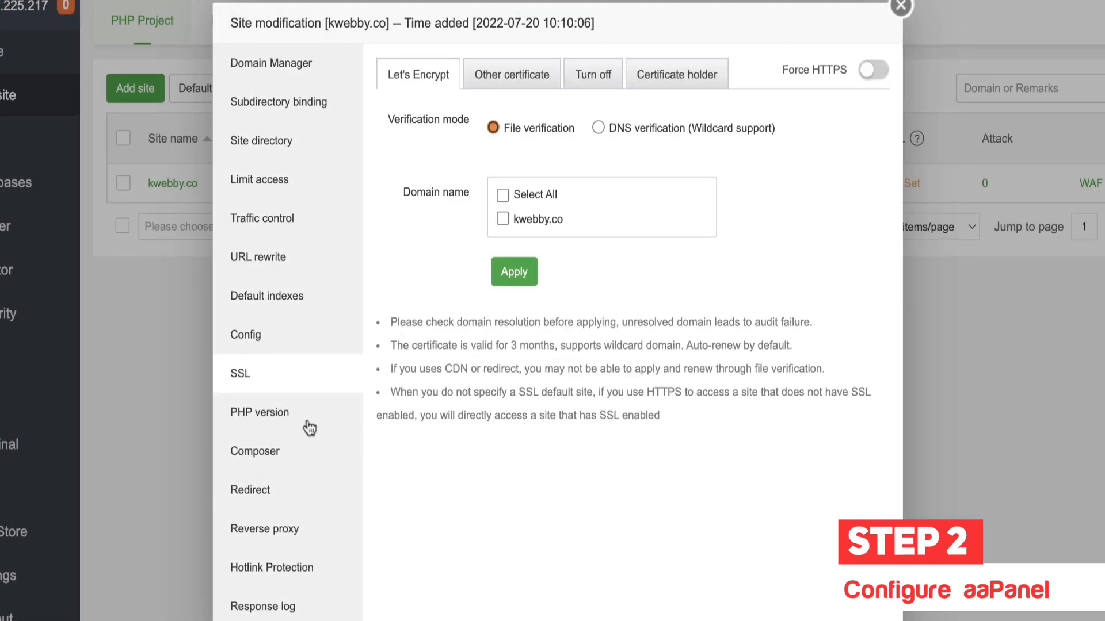
# Step: Browse kwebby.co's PHP version, Composer and reverse proxy settings
pyautogui.click(311, 422)
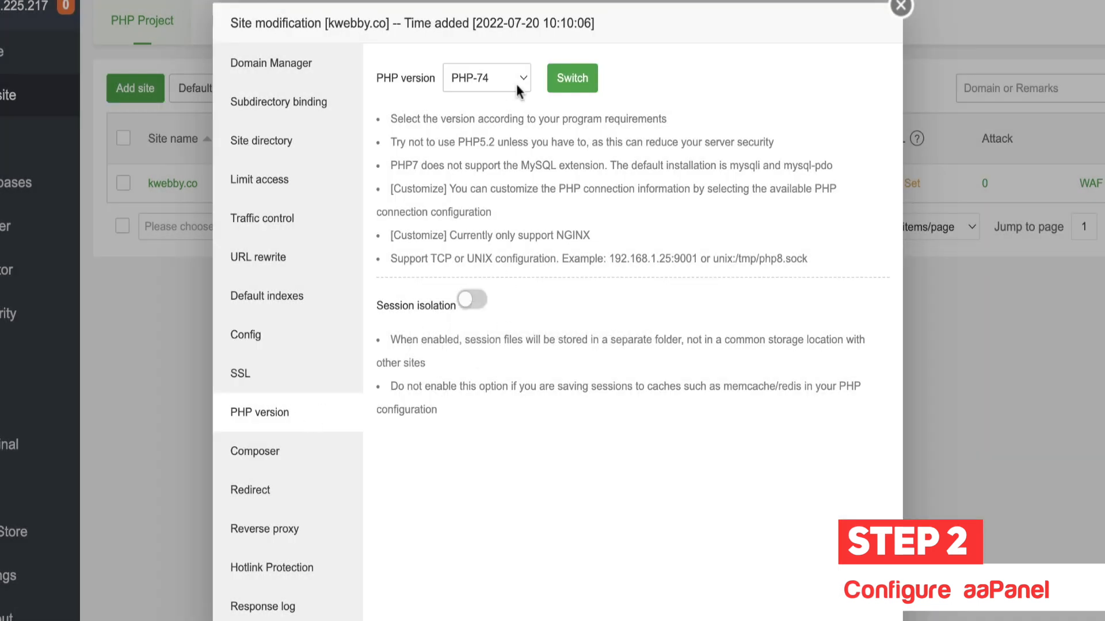
pyautogui.click(286, 469)
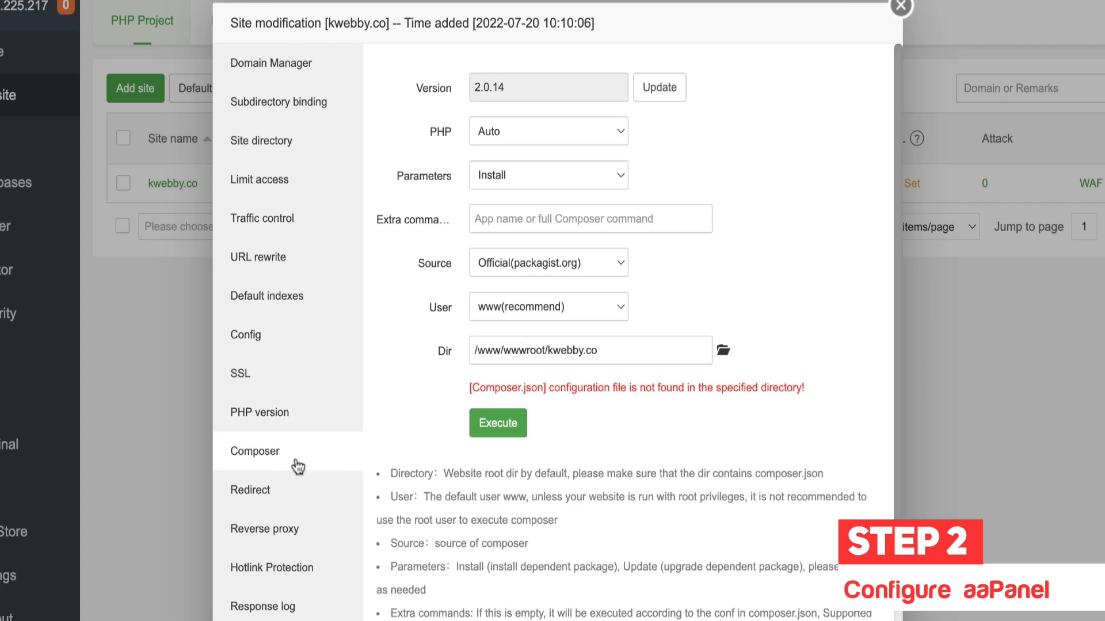
pyautogui.click(279, 521)
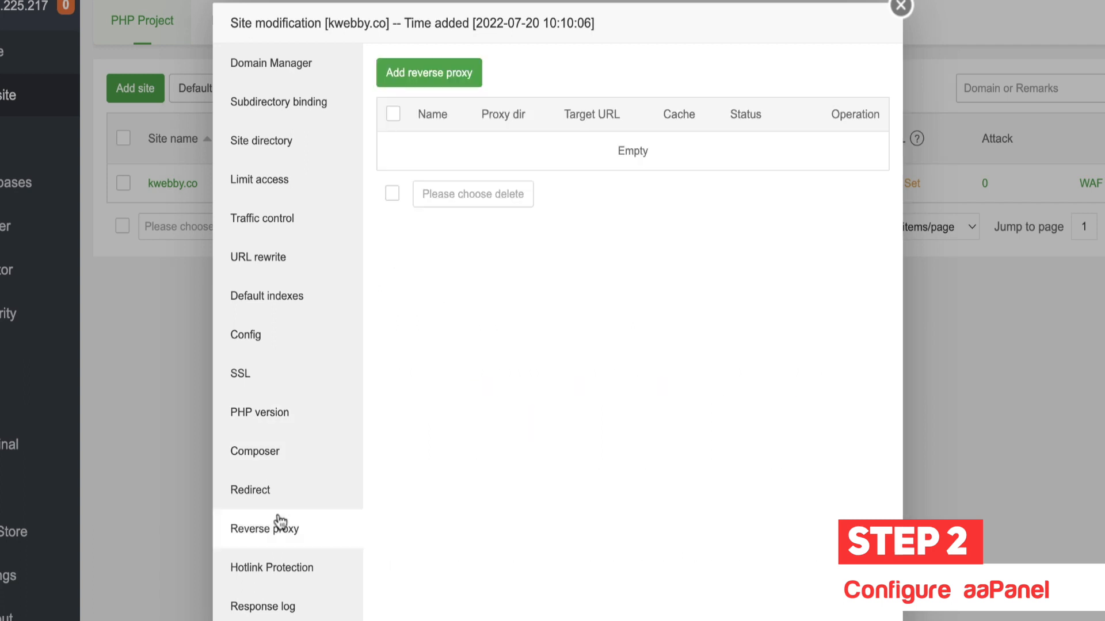
# Step: Start a new redirection with kwebby.co as the source and redirect type Path
pyautogui.click(323, 492)
pyautogui.click(449, 71)
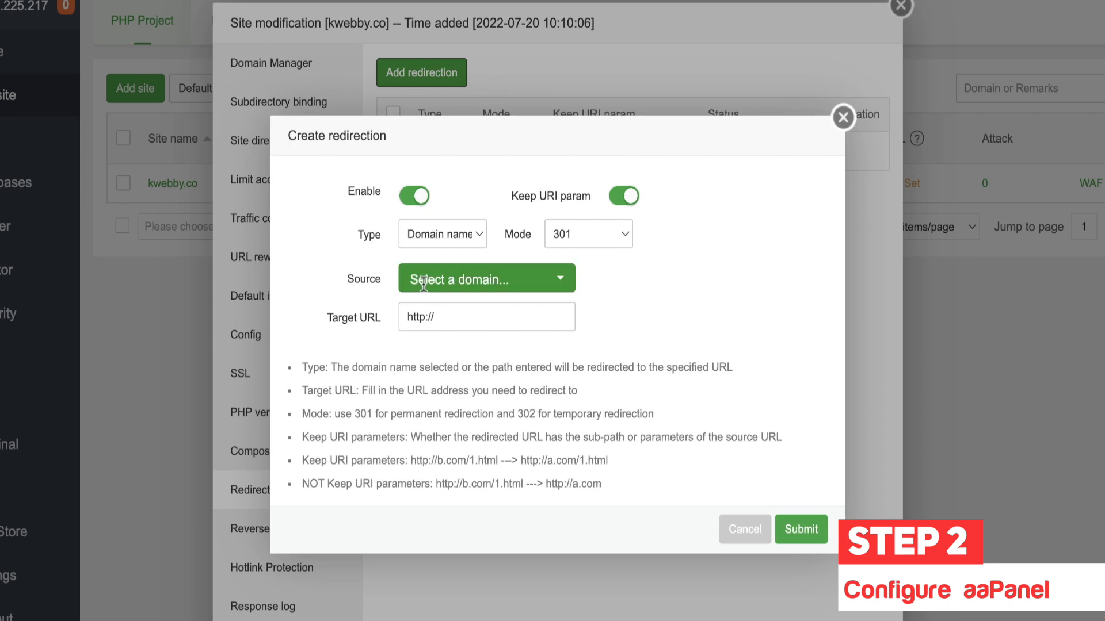
pyautogui.click(843, 117)
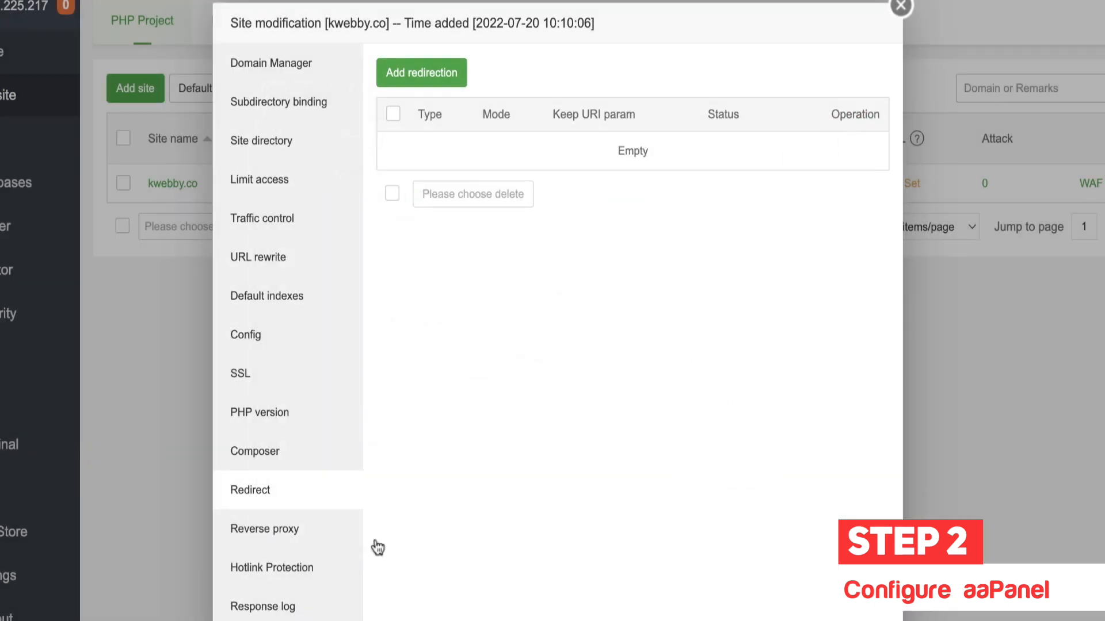
pyautogui.click(444, 72)
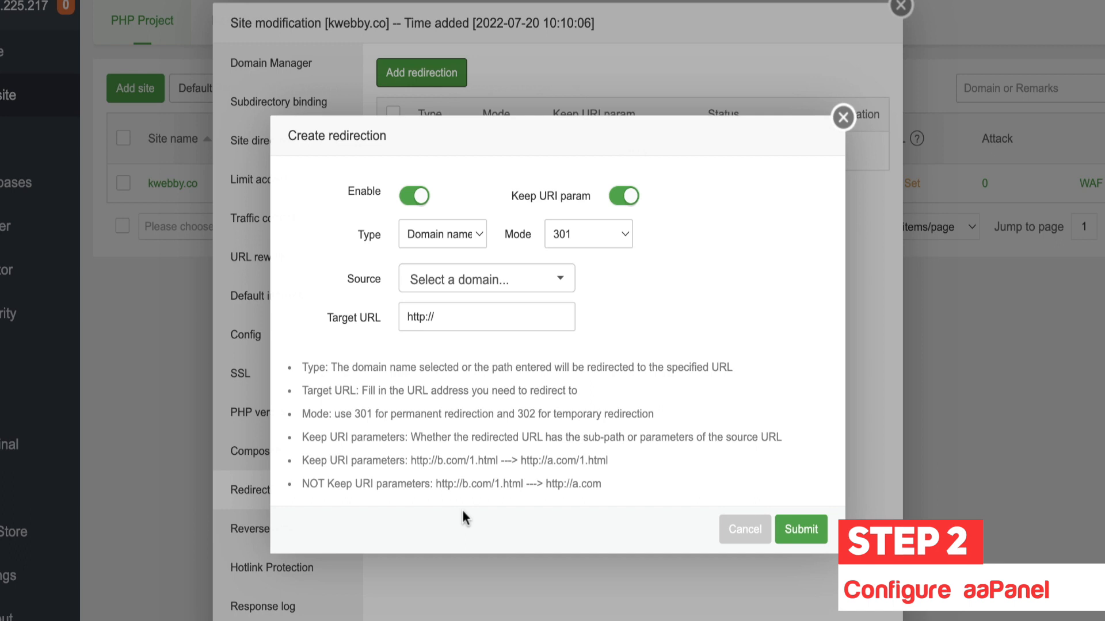
pyautogui.click(463, 288)
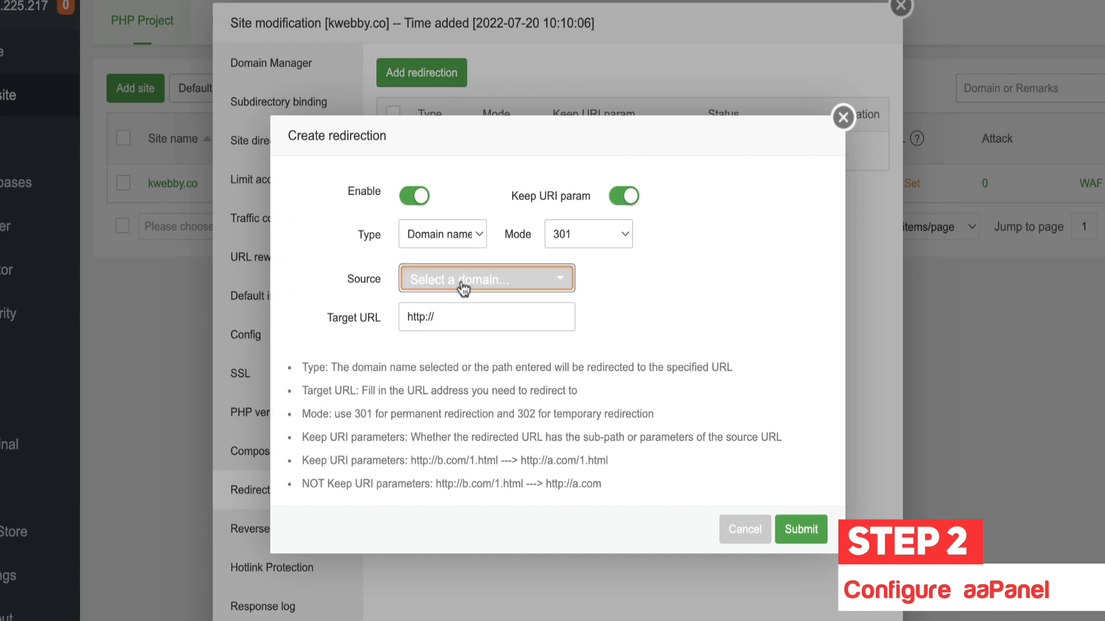
pyautogui.click(487, 352)
pyautogui.click(665, 345)
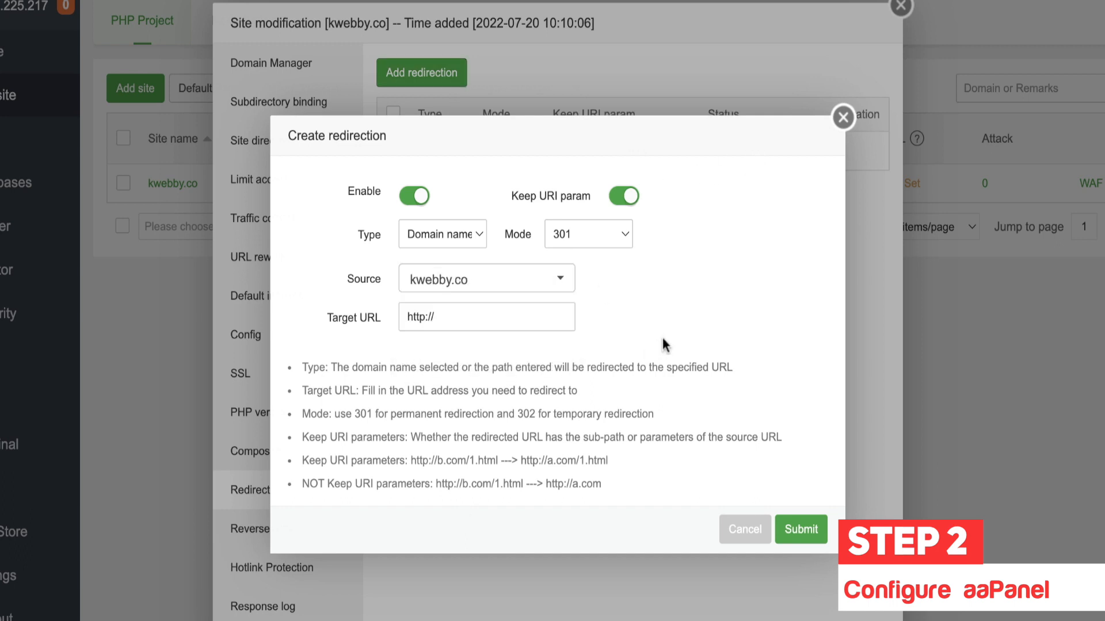
pyautogui.click(471, 321)
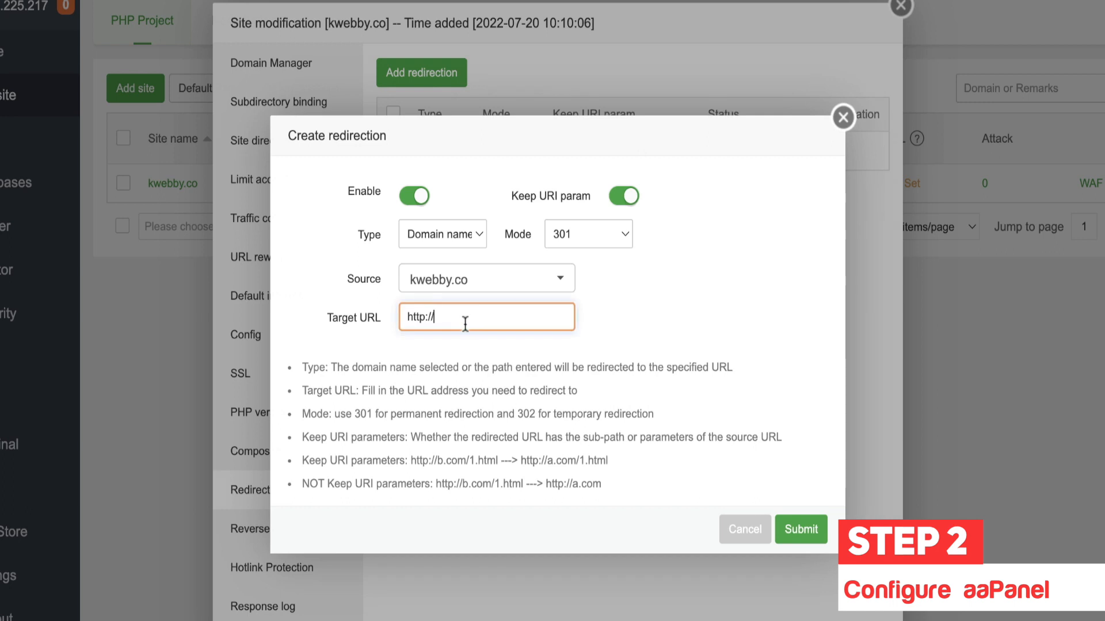
pyautogui.click(502, 289)
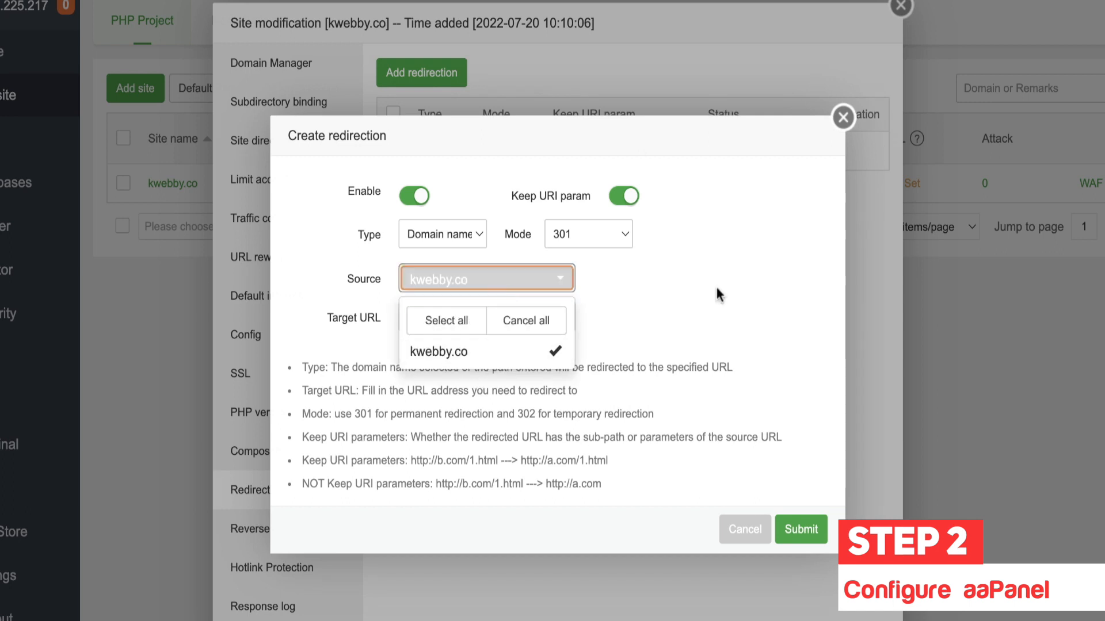
pyautogui.click(742, 281)
pyautogui.click(443, 234)
pyautogui.click(454, 256)
# Step: Enter path /demo-path/ and target newurl.com with mode 301, then discard the redirection
pyautogui.click(454, 268)
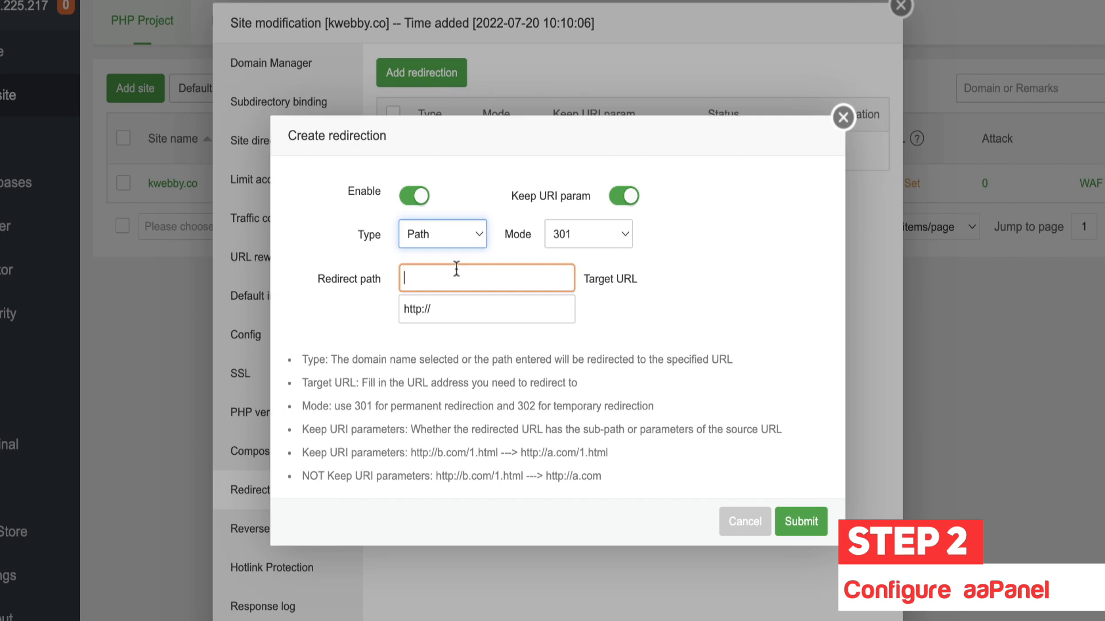
pyautogui.write('/')
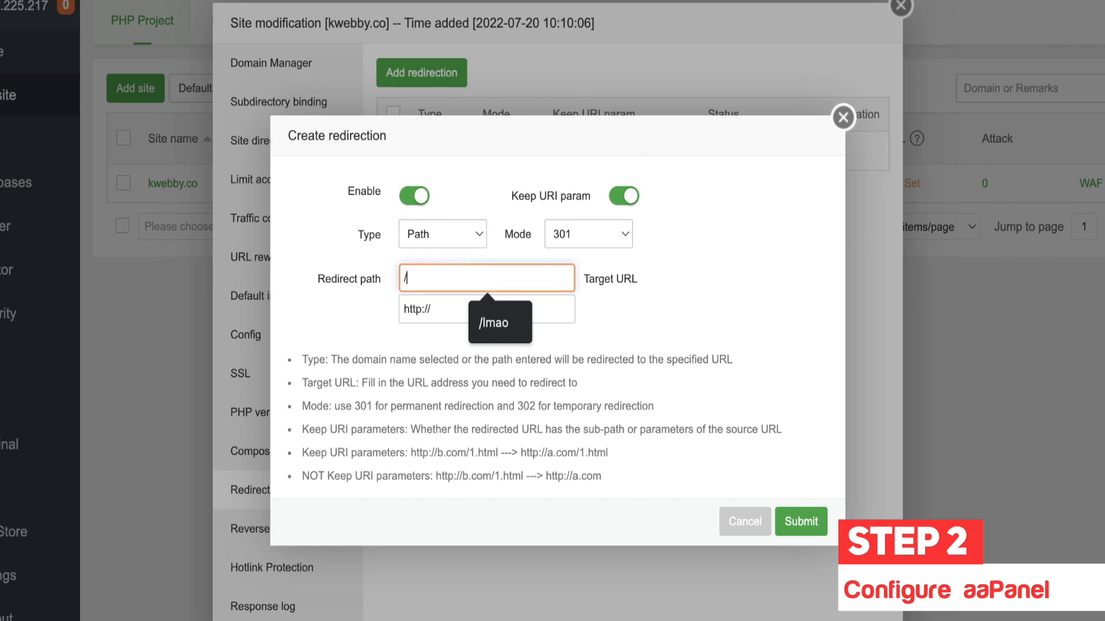
pyautogui.write('demo-path/')
pyautogui.click(455, 305)
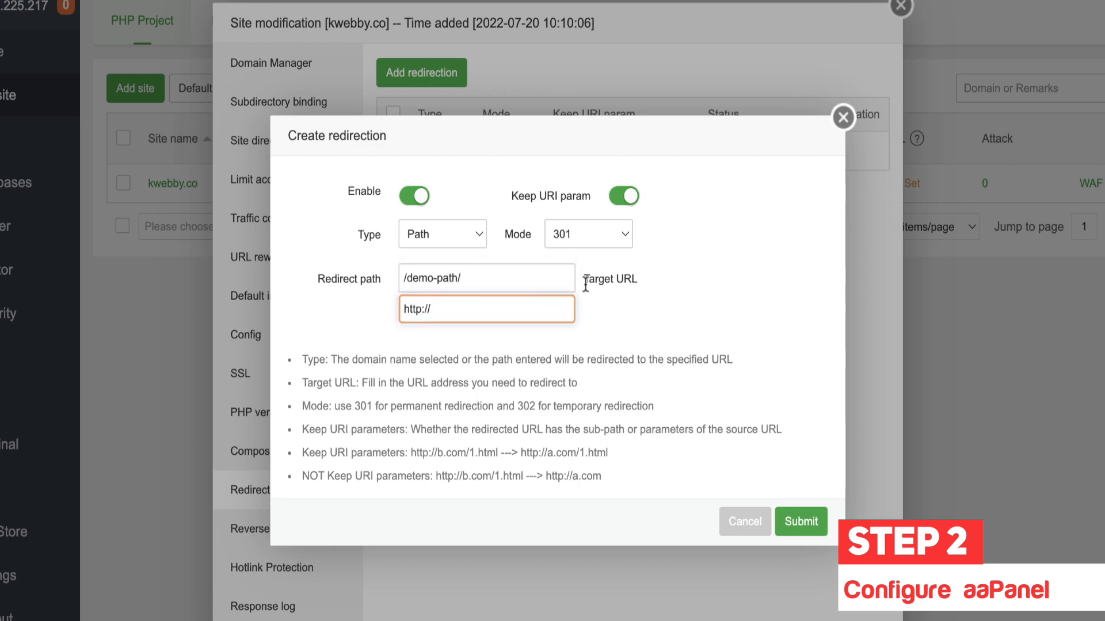
pyautogui.write('newurl.com')
pyautogui.click(610, 233)
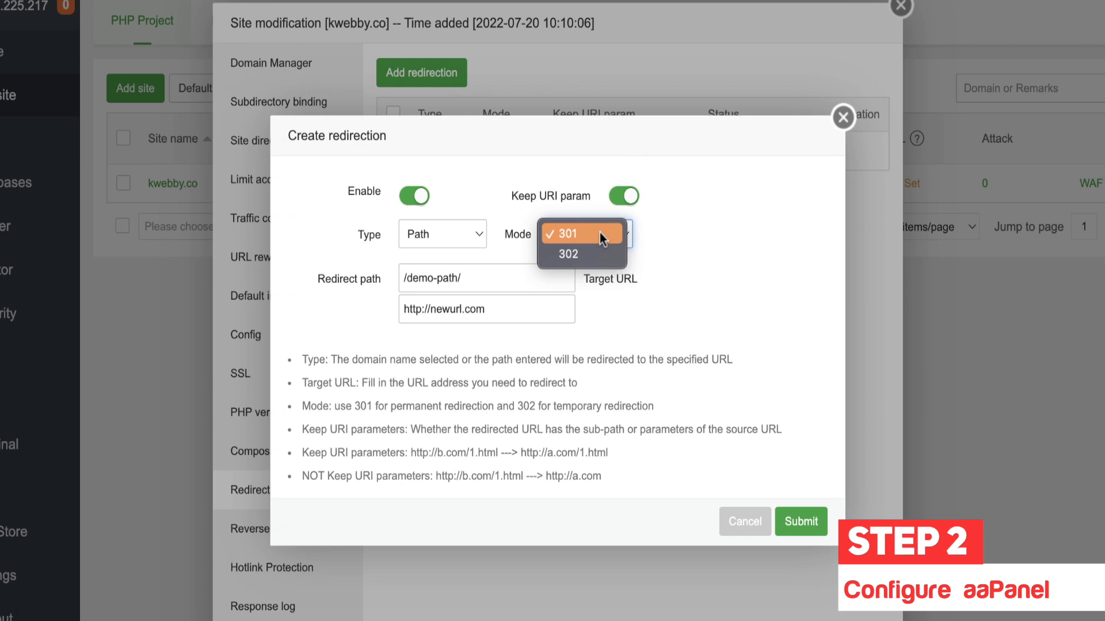
pyautogui.click(600, 233)
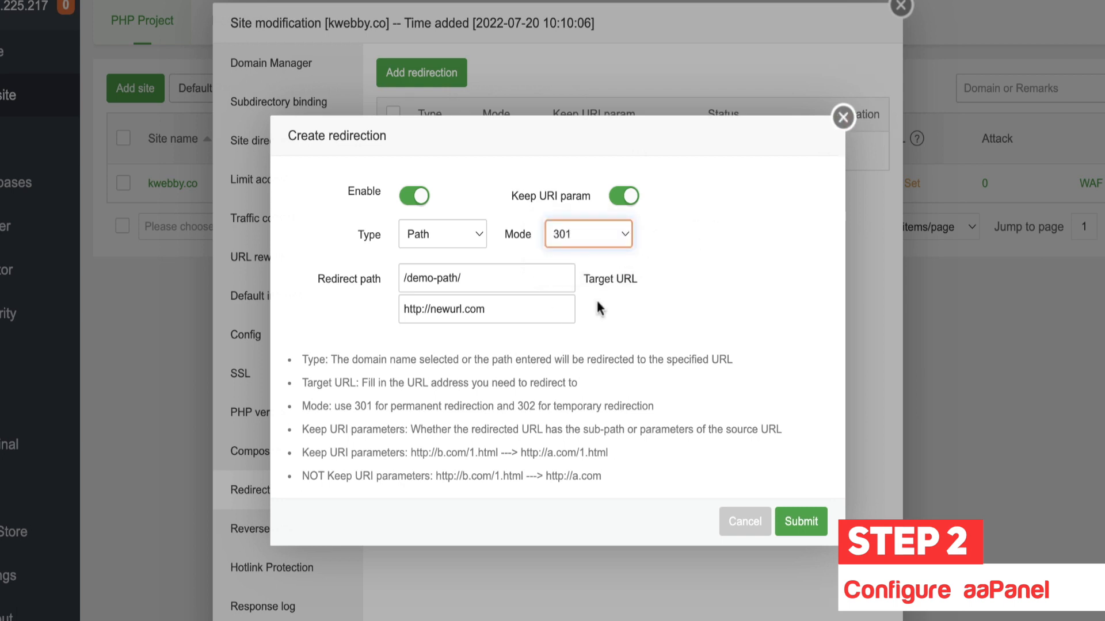
pyautogui.click(843, 118)
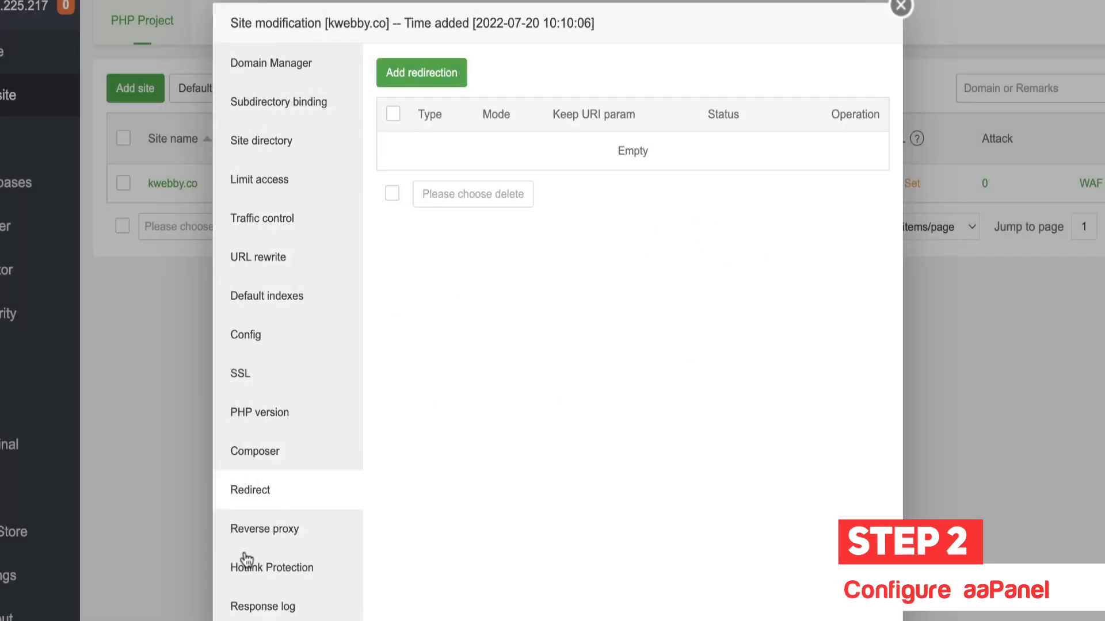
pyautogui.click(327, 518)
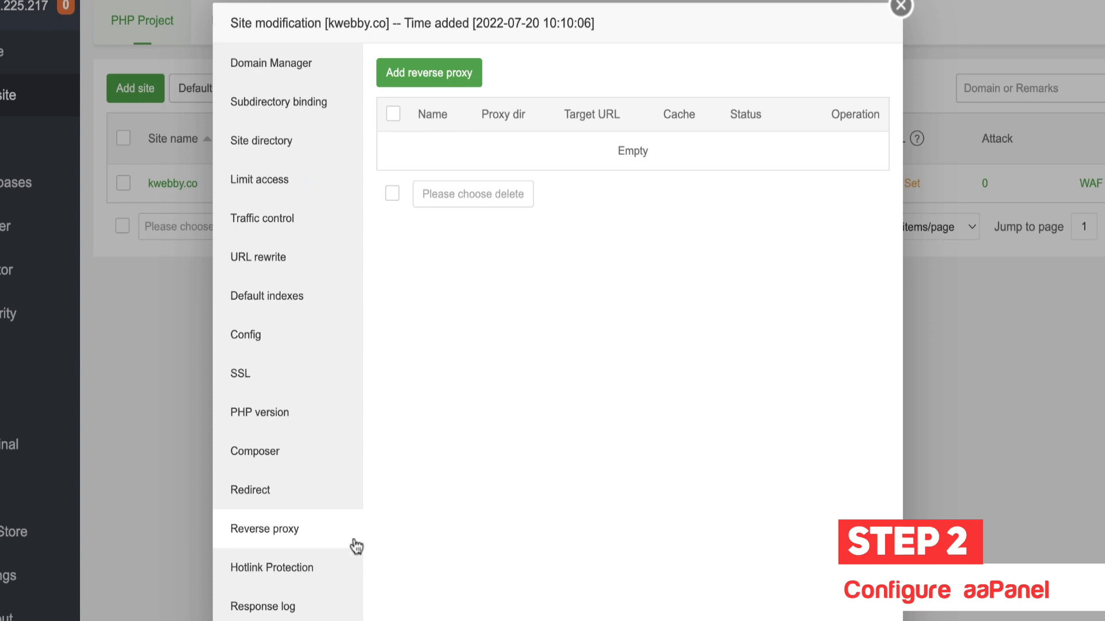
# Step: Enable hotlink protection for kwebby.co with a 404 response, then view its access log
pyautogui.click(316, 569)
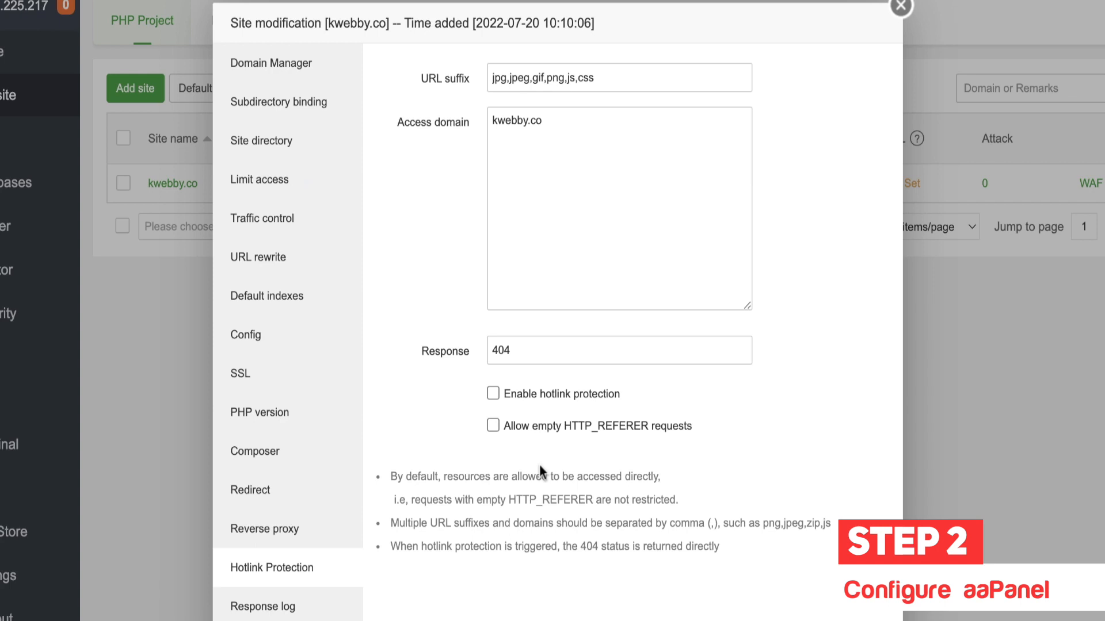
pyautogui.click(649, 150)
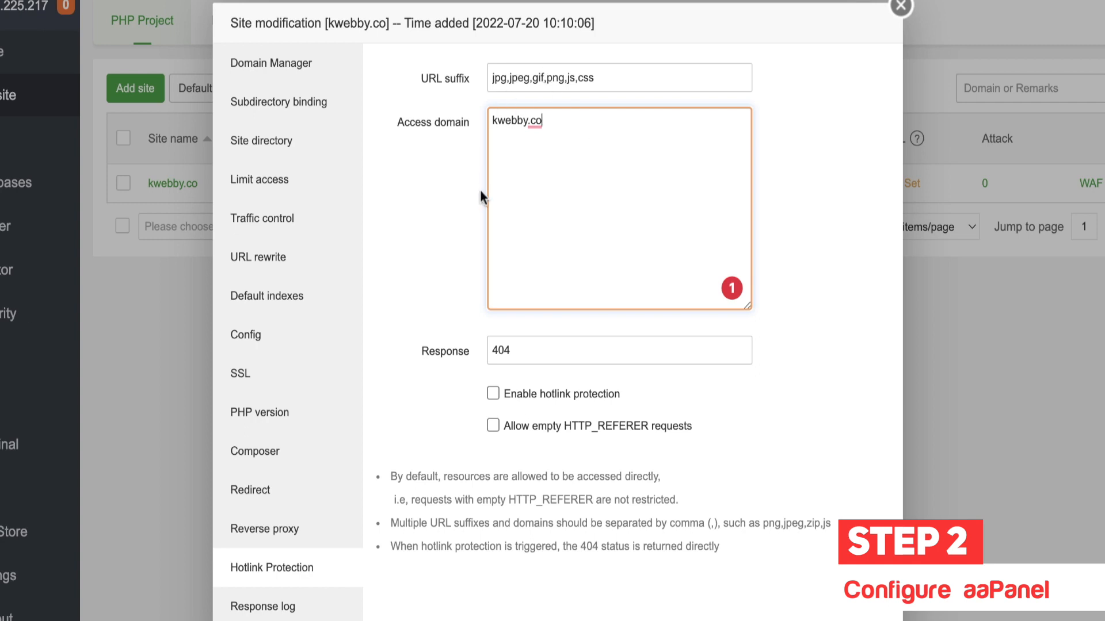
pyautogui.click(556, 399)
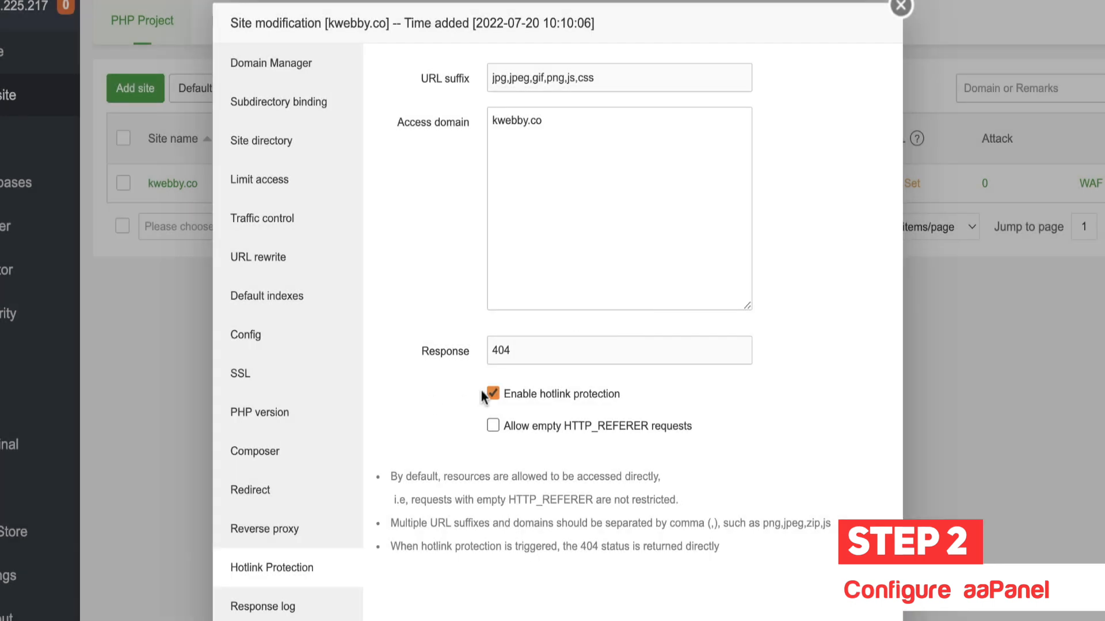
pyautogui.moveTo(520, 349); pyautogui.dragTo(483, 349)
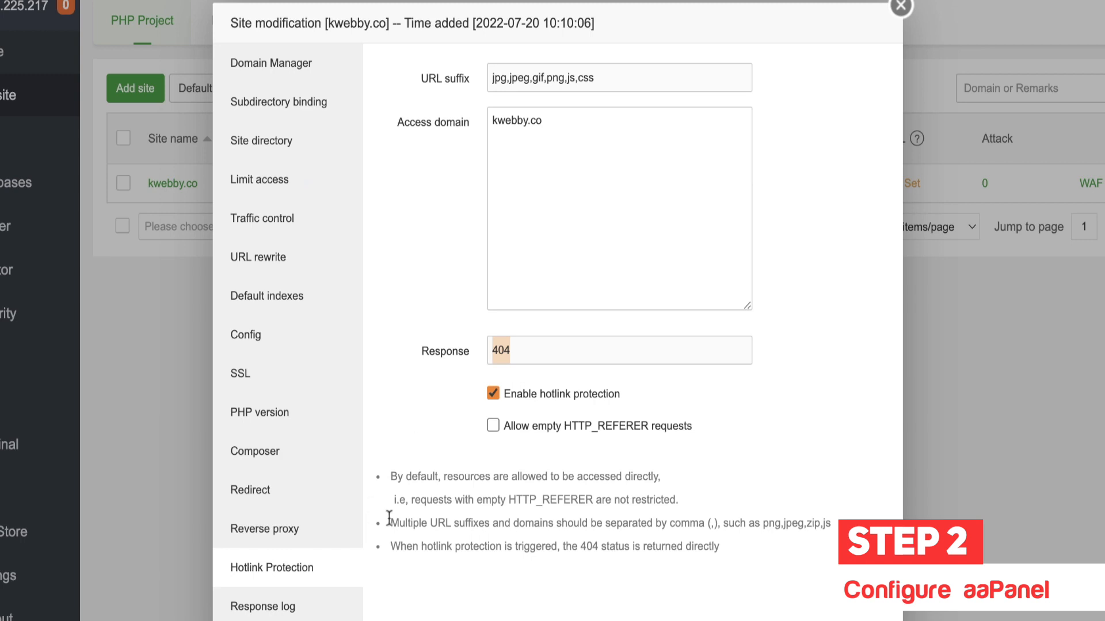
pyautogui.click(298, 612)
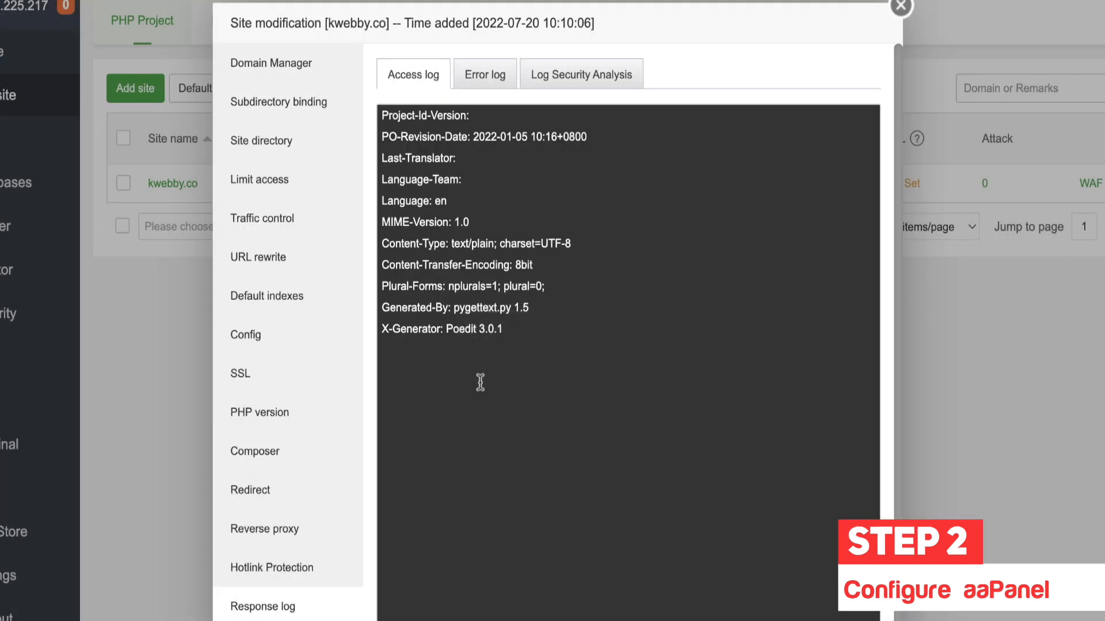
# Step: Check kwebby.co's error log, run a log security scan showing no data, and close the dialog
pyautogui.scroll(-1, 484, 365)
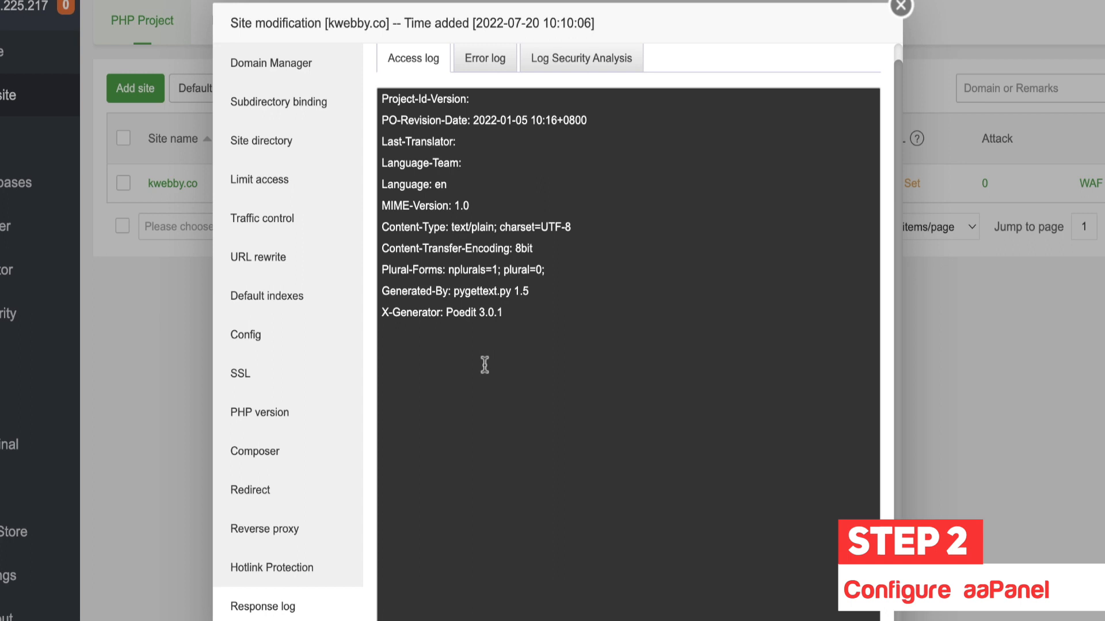
pyautogui.scroll(1, 484, 365)
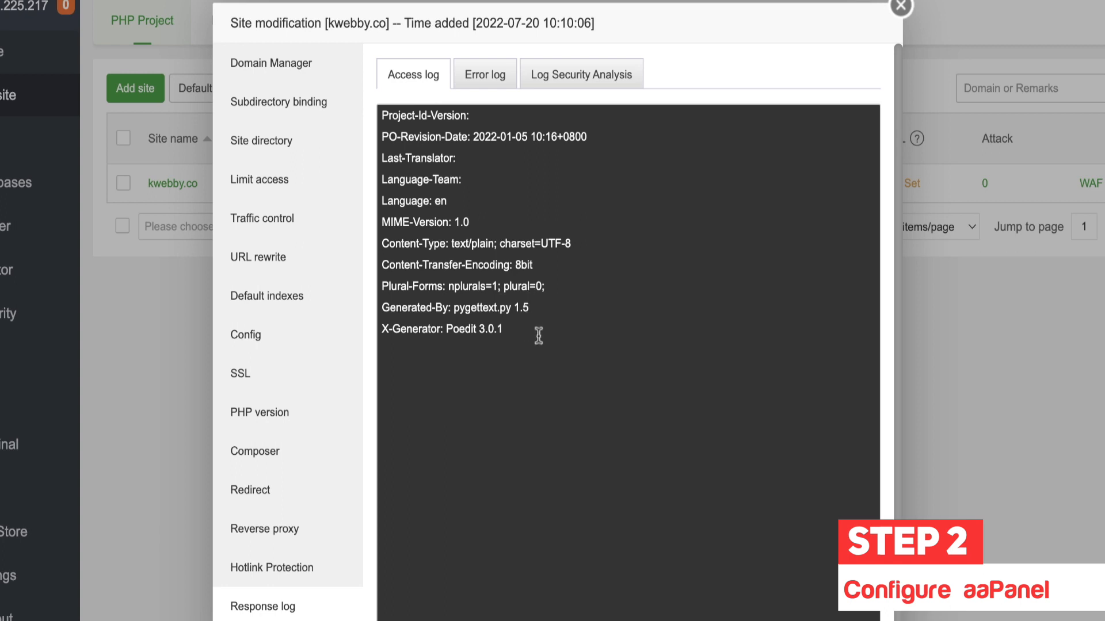
pyautogui.click(495, 87)
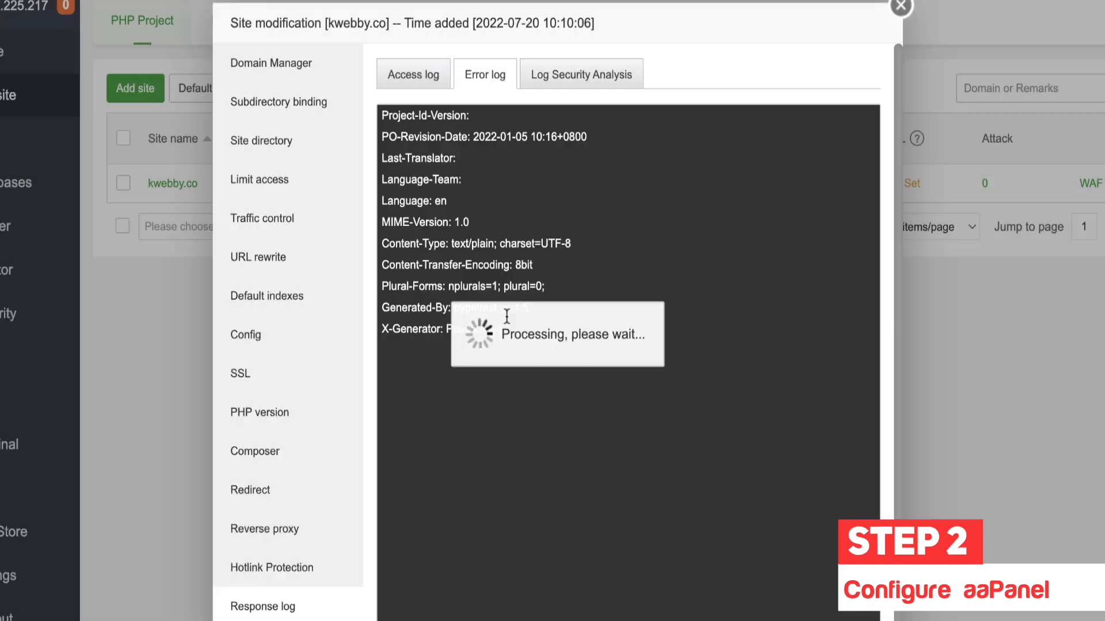
pyautogui.scroll(-1, 507, 372)
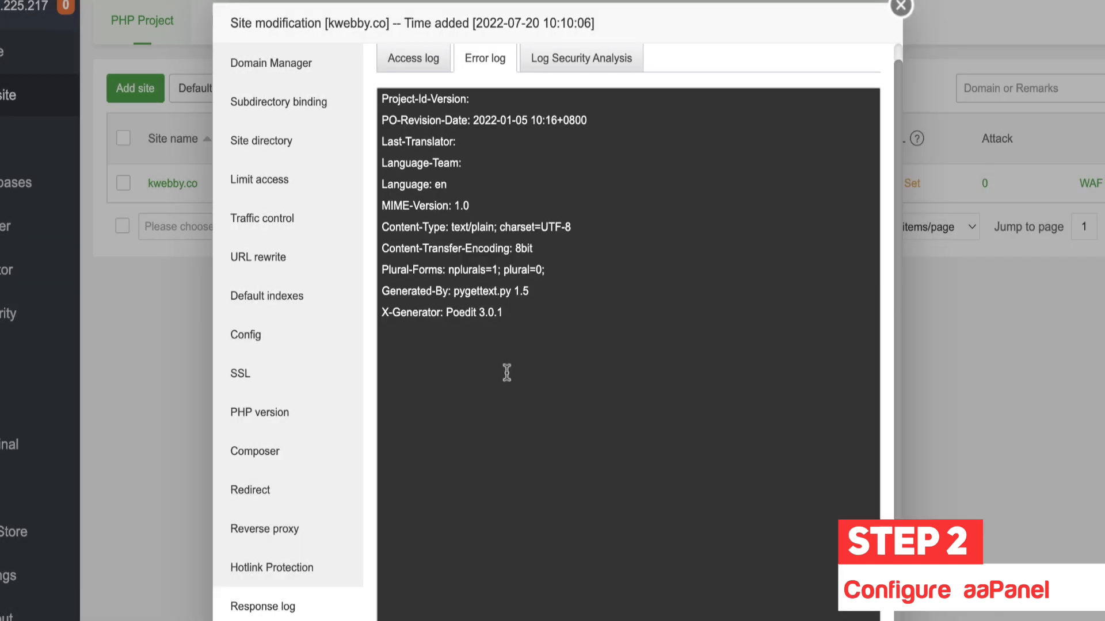
pyautogui.scroll(1, 506, 373)
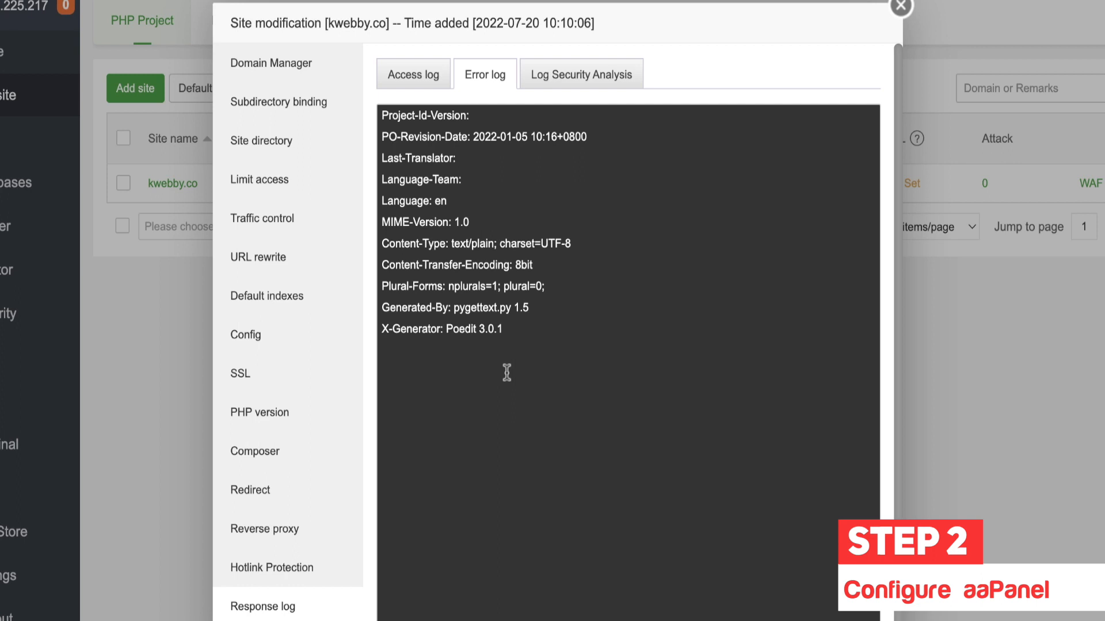
pyautogui.click(593, 87)
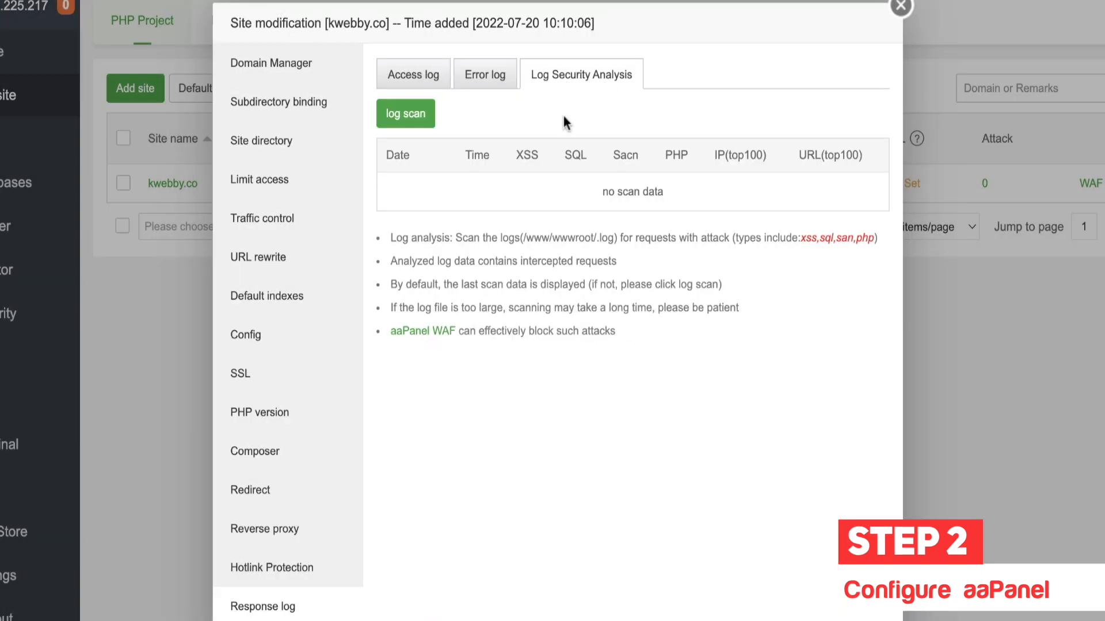
pyautogui.click(419, 119)
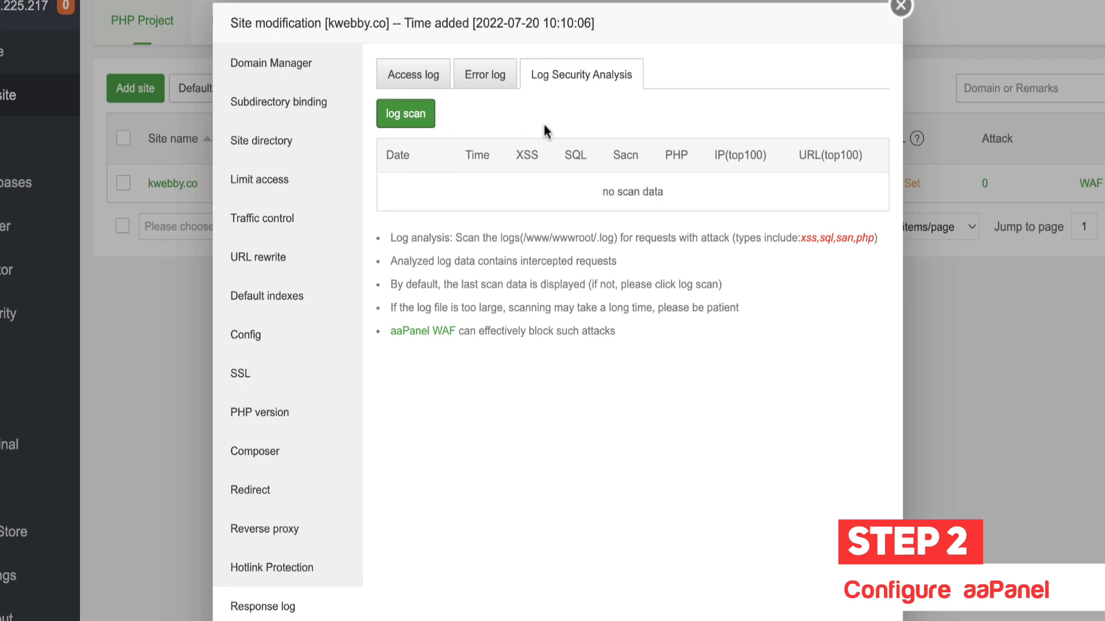
pyautogui.click(905, 8)
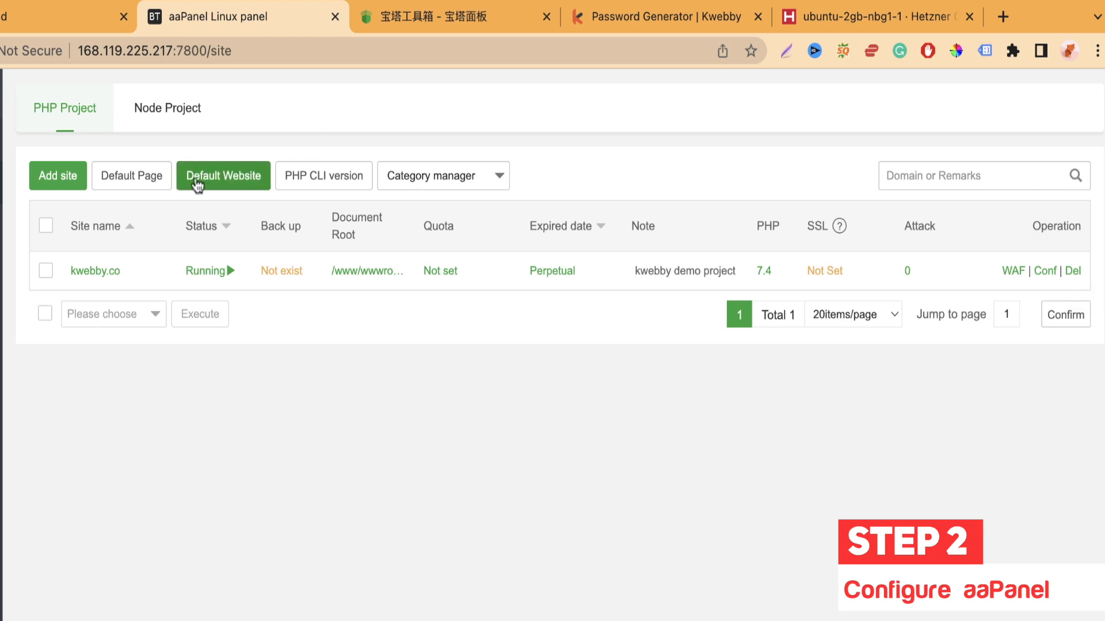
# Step: Go to the FTP accounts page and reveal, then copy, the FTP account's password
pyautogui.click(46, 225)
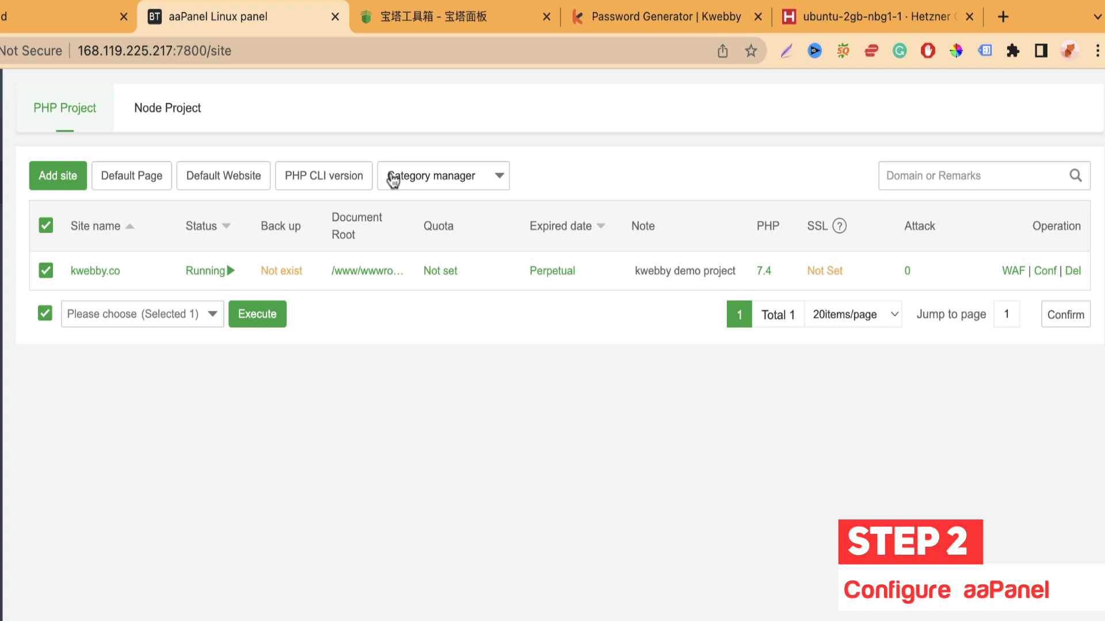
pyautogui.click(46, 226)
pyautogui.click(492, 182)
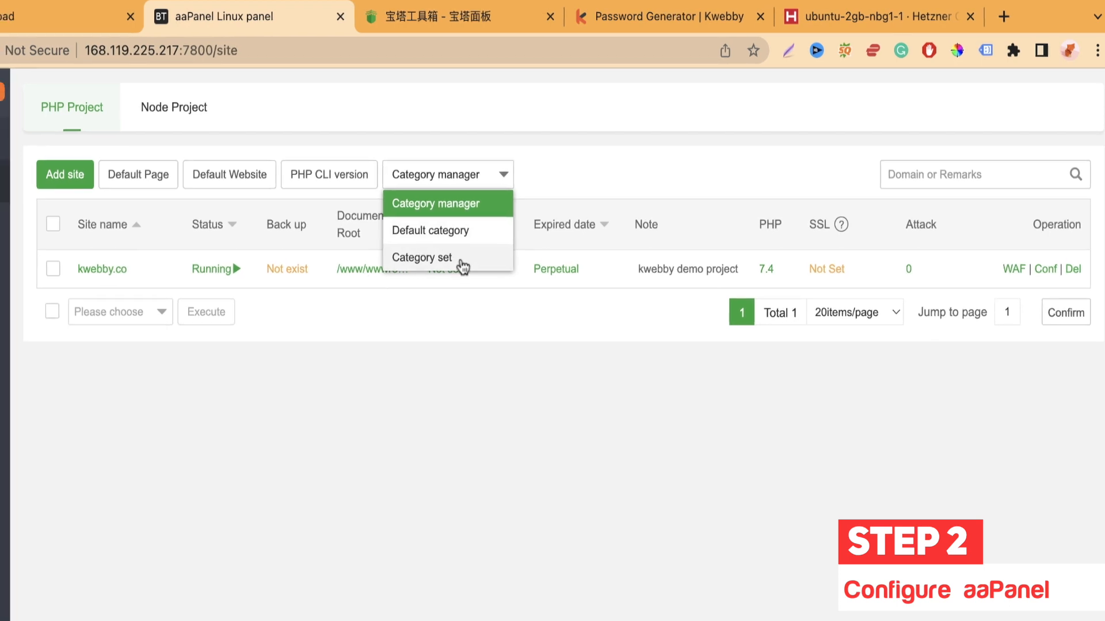
pyautogui.click(84, 198)
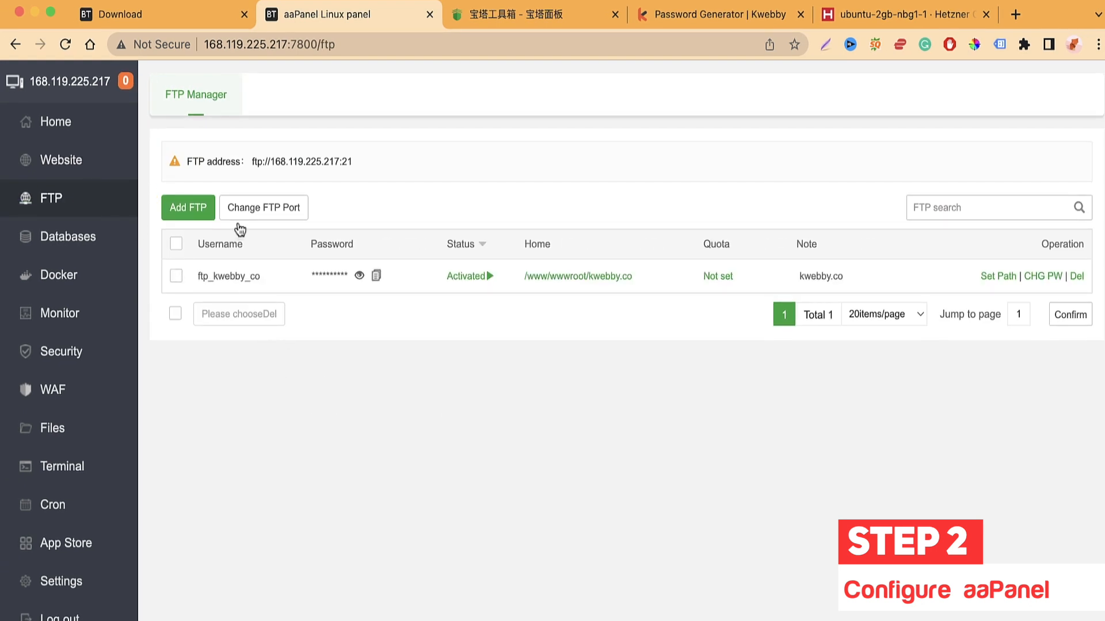
pyautogui.click(360, 276)
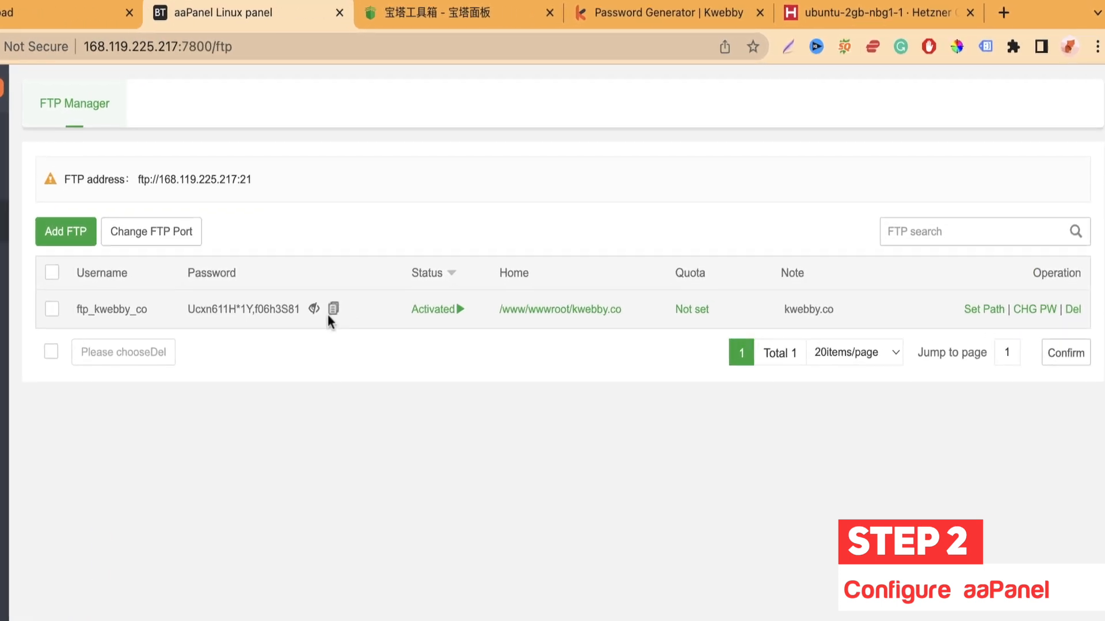
pyautogui.click(314, 309)
pyautogui.click(281, 311)
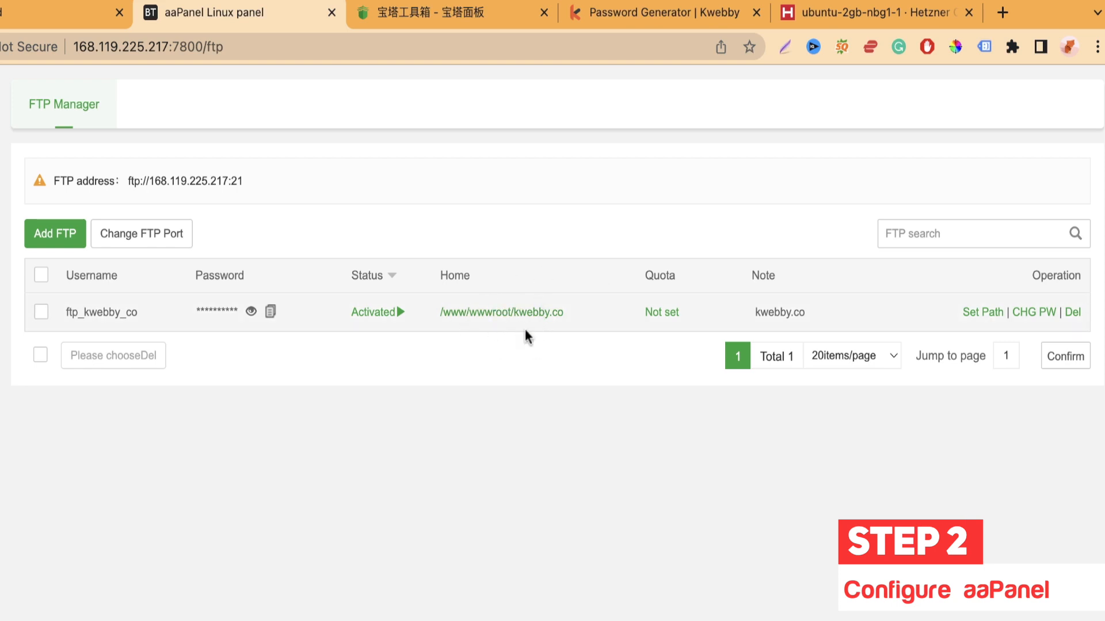
# Step: Open the FTP home folder kwebby.co in Files, then append /app to the home path
pyautogui.click(518, 313)
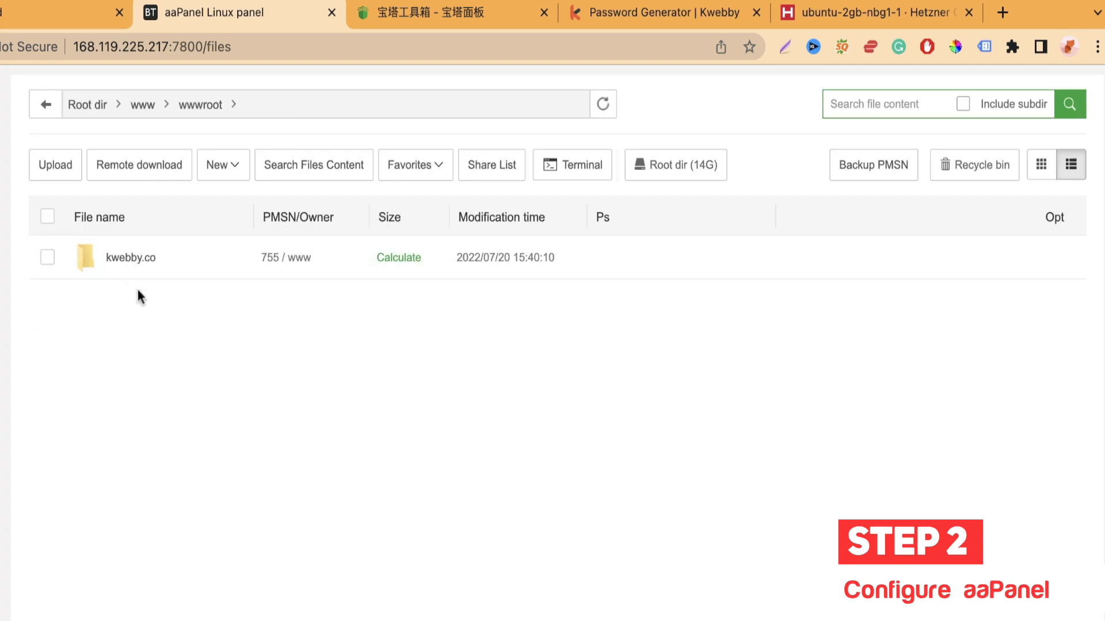
pyautogui.click(140, 262)
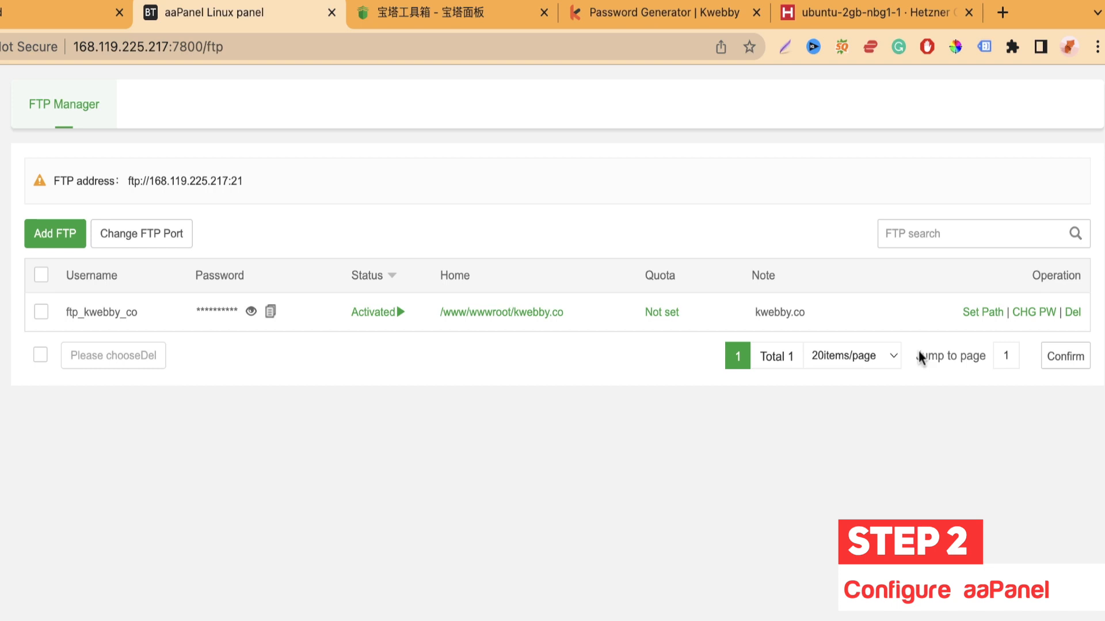
pyautogui.click(980, 315)
pyautogui.moveTo(558, 396)
pyautogui.mouseDown()
pyautogui.moveTo(489, 393)
pyautogui.moveTo(549, 393)
pyautogui.mouseUp()
pyautogui.write('/www/wwwroot/kwebby.co/app')
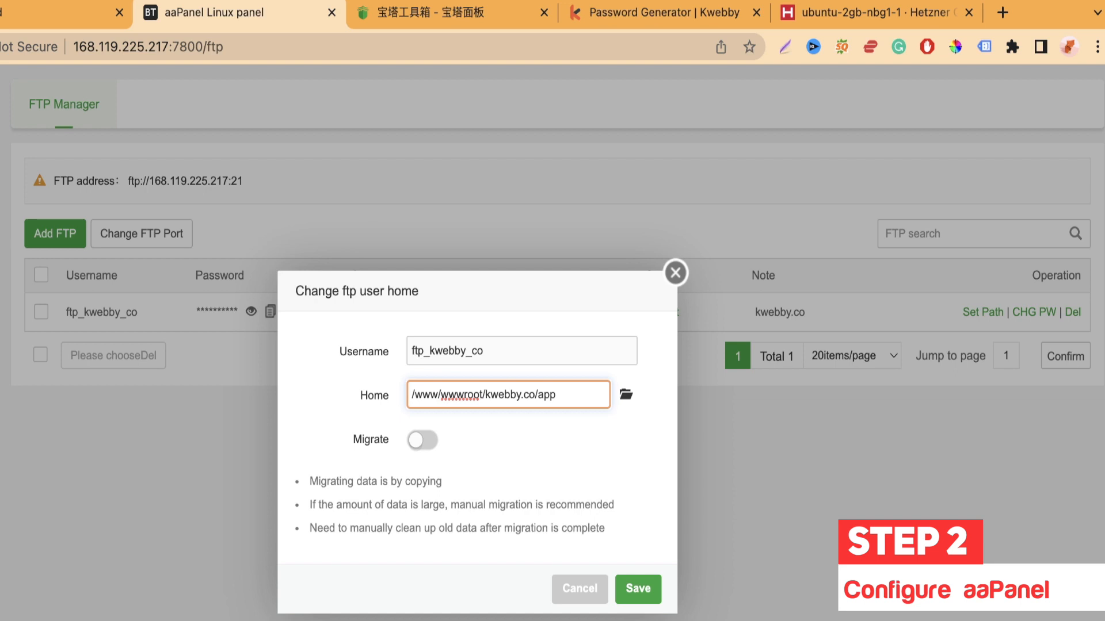
# Step: Discard the /app home path change and close the FTP password form unchanged
pyautogui.press('BackSpace')
pyautogui.click(676, 272)
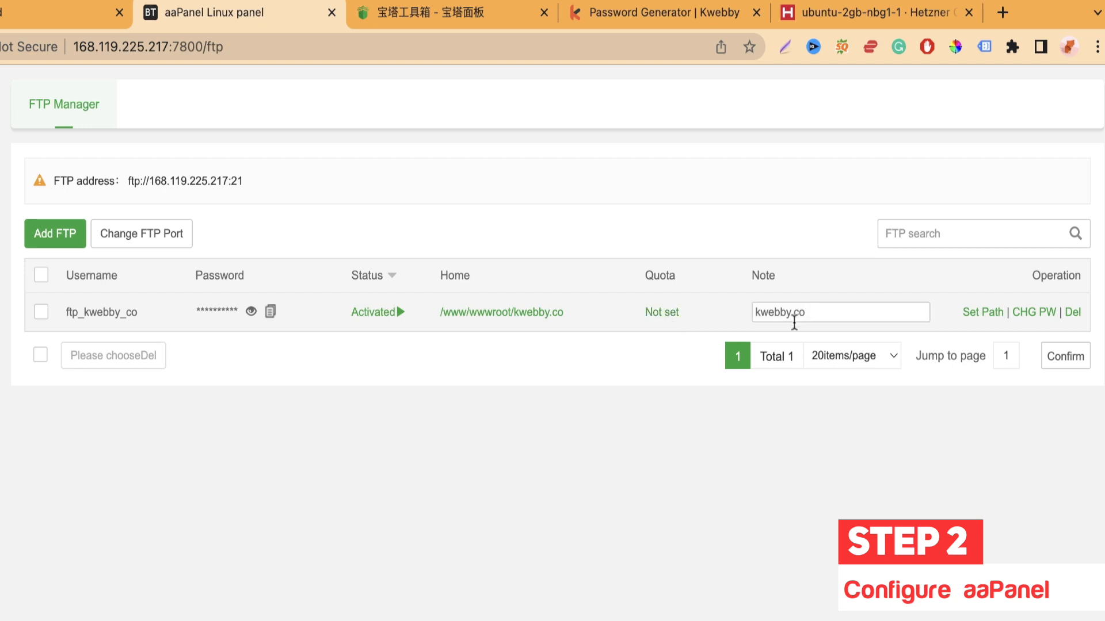
pyautogui.click(1036, 320)
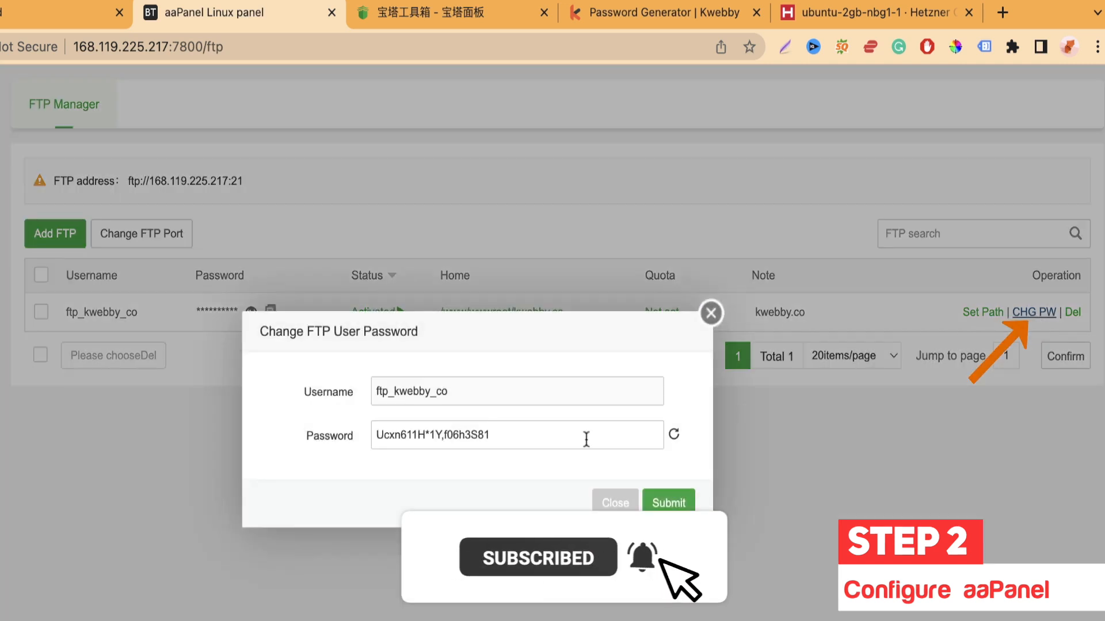
pyautogui.click(614, 435)
pyautogui.click(711, 315)
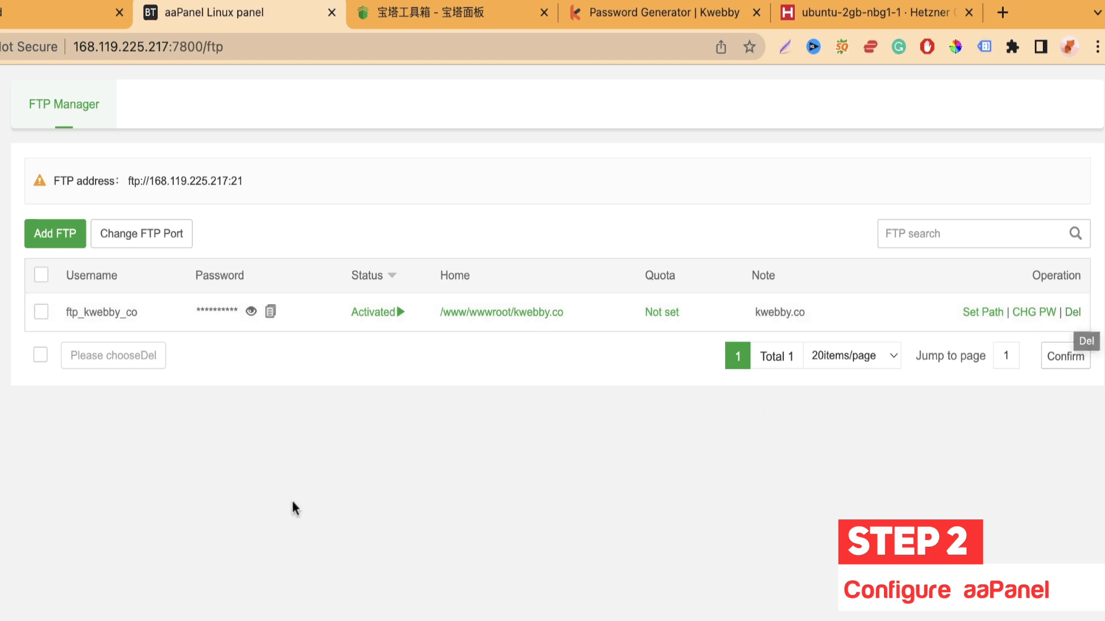
# Step: Check the FTP port settings, keeping port 21, then go to the Database Manager
pyautogui.click(41, 279)
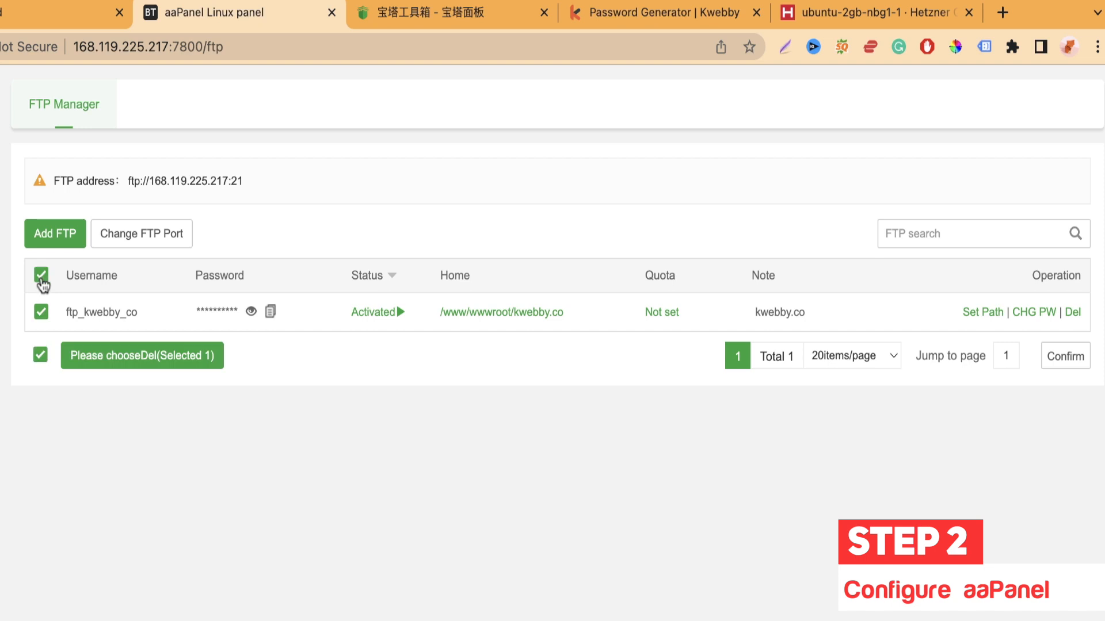
pyautogui.click(179, 241)
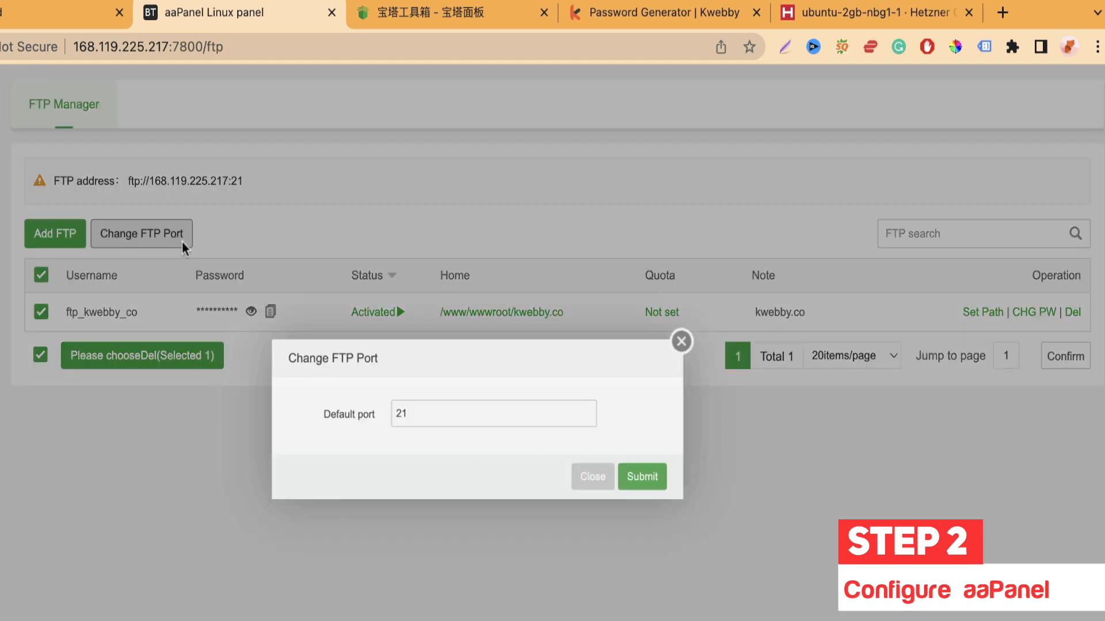
pyautogui.click(445, 420)
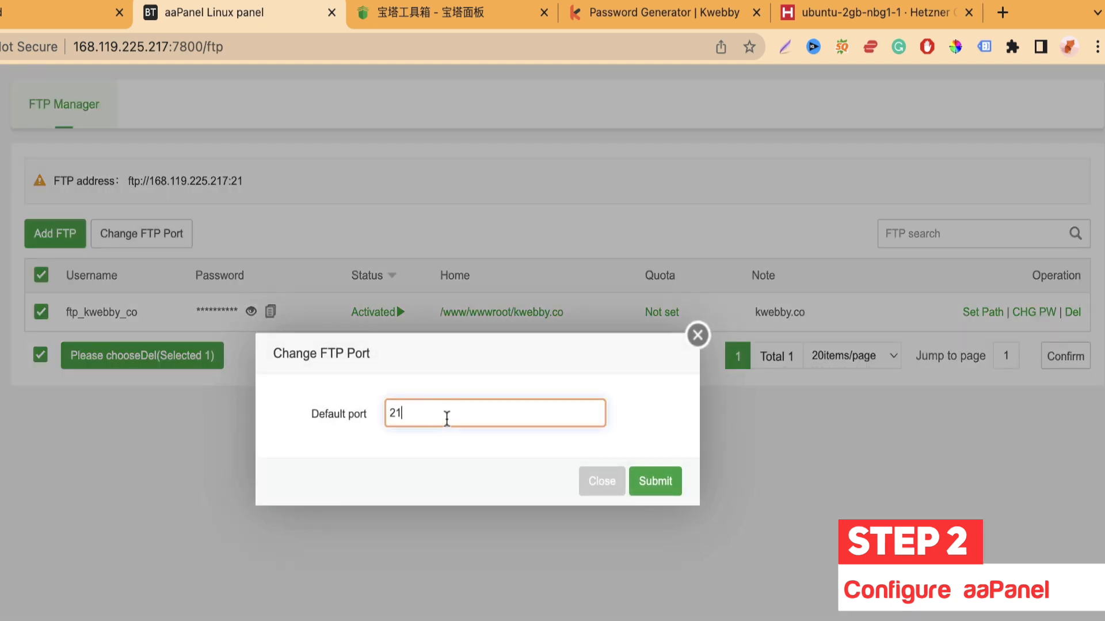
pyautogui.click(697, 335)
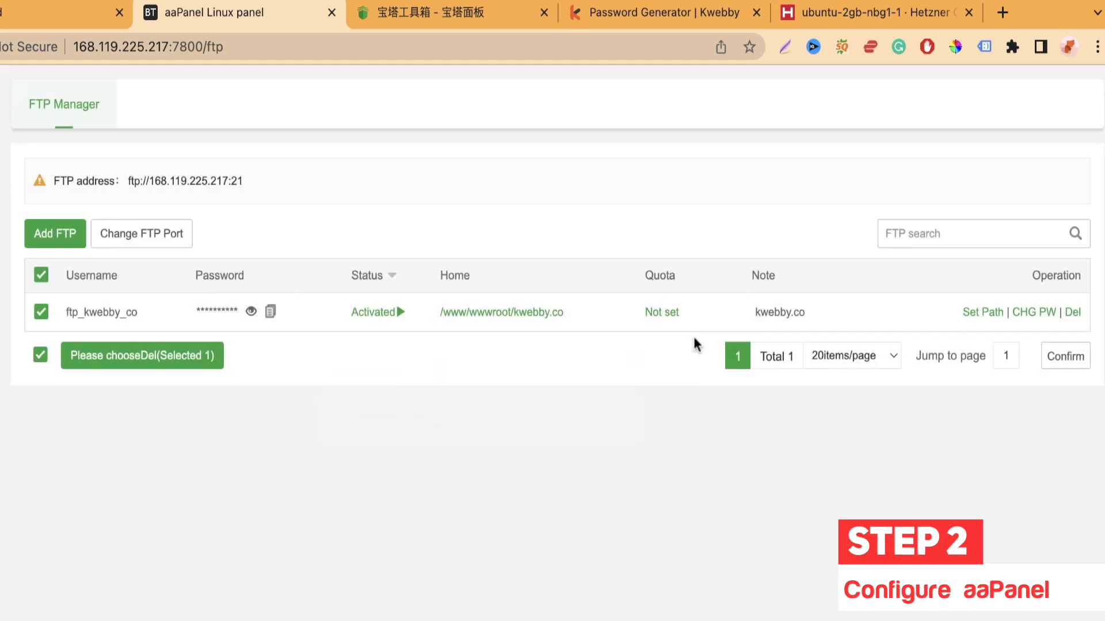
pyautogui.click(38, 281)
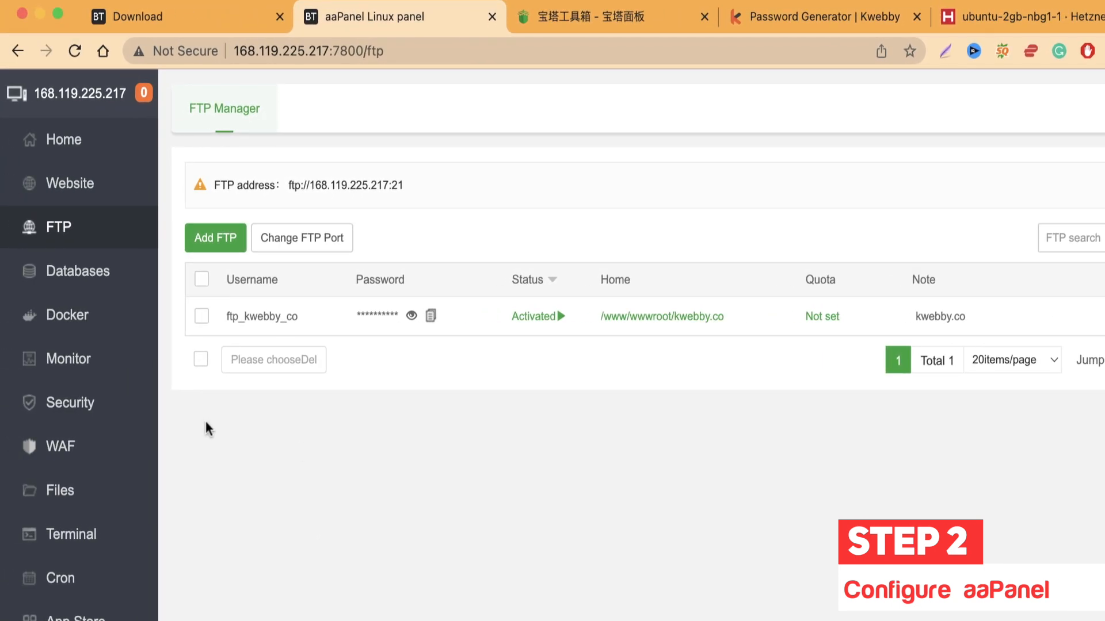
pyautogui.click(114, 281)
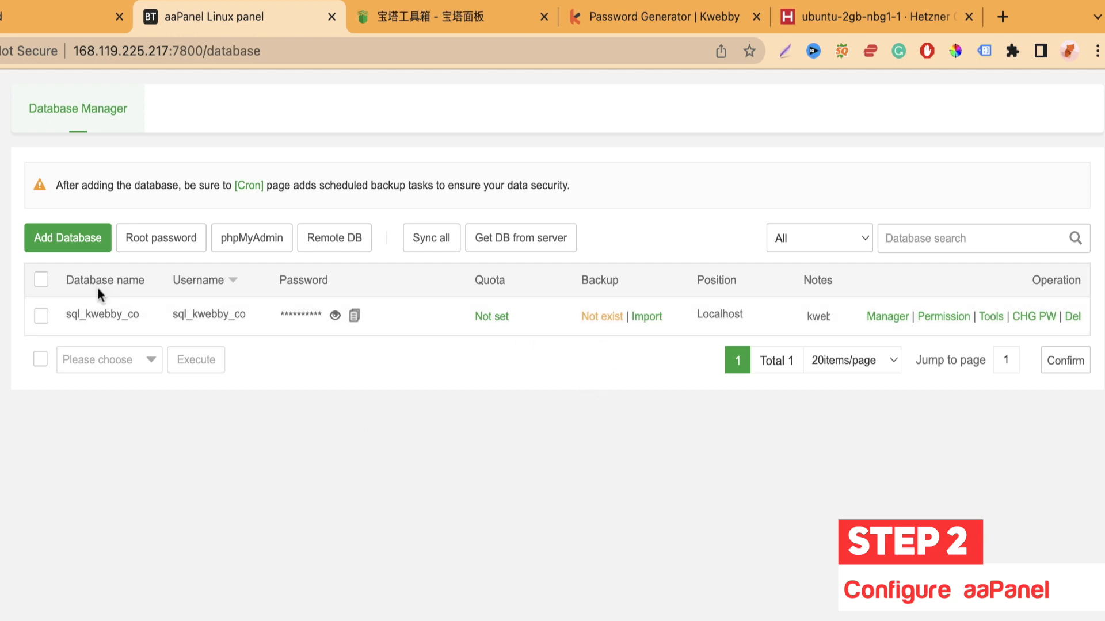
# Step: Reveal and copy sql_kwebby_co's password, and confirm its backup list is empty
pyautogui.click(335, 315)
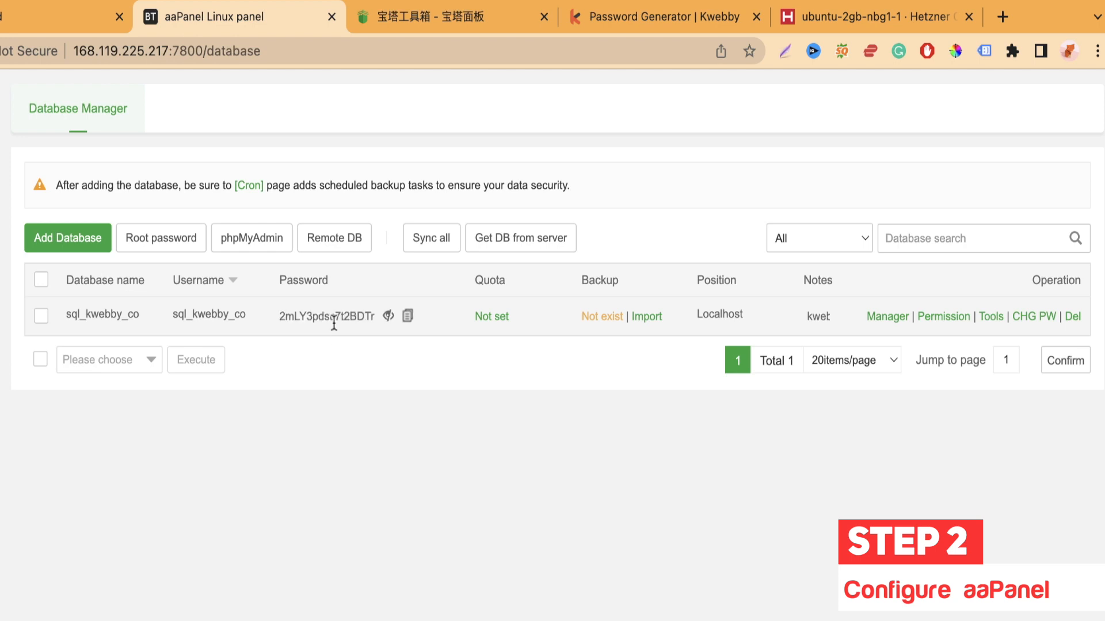
pyautogui.click(386, 316)
pyautogui.click(354, 316)
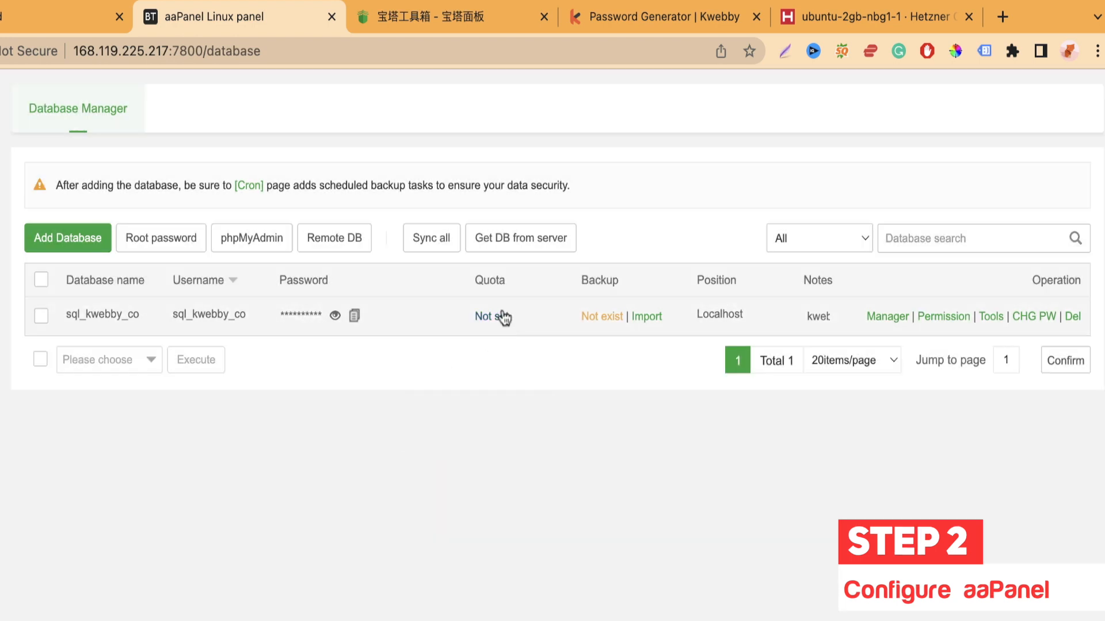
pyautogui.click(601, 319)
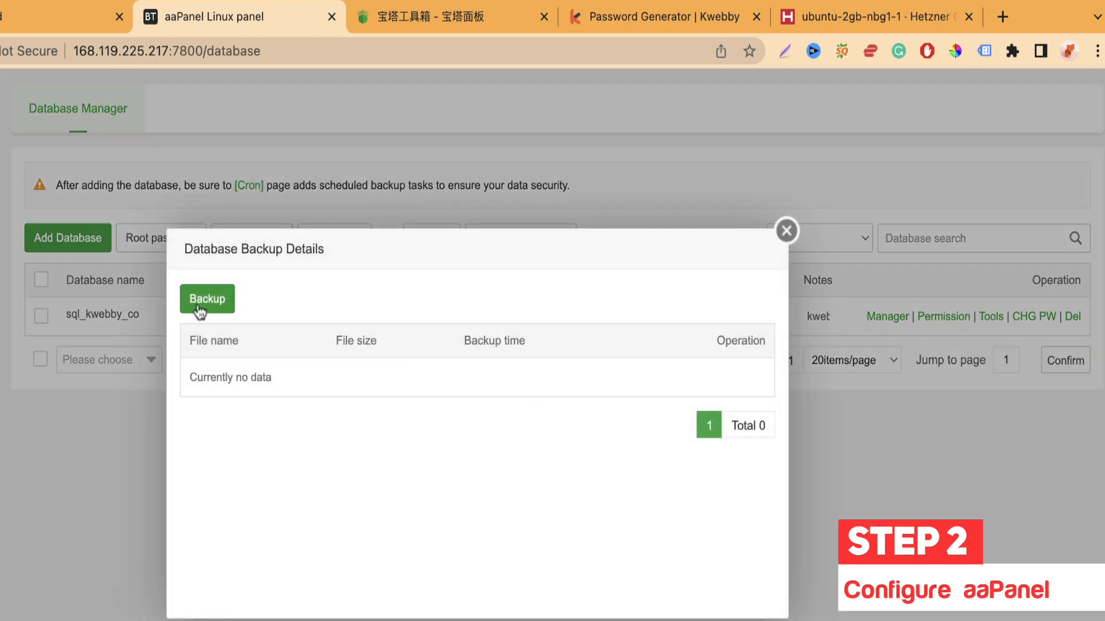
pyautogui.click(786, 231)
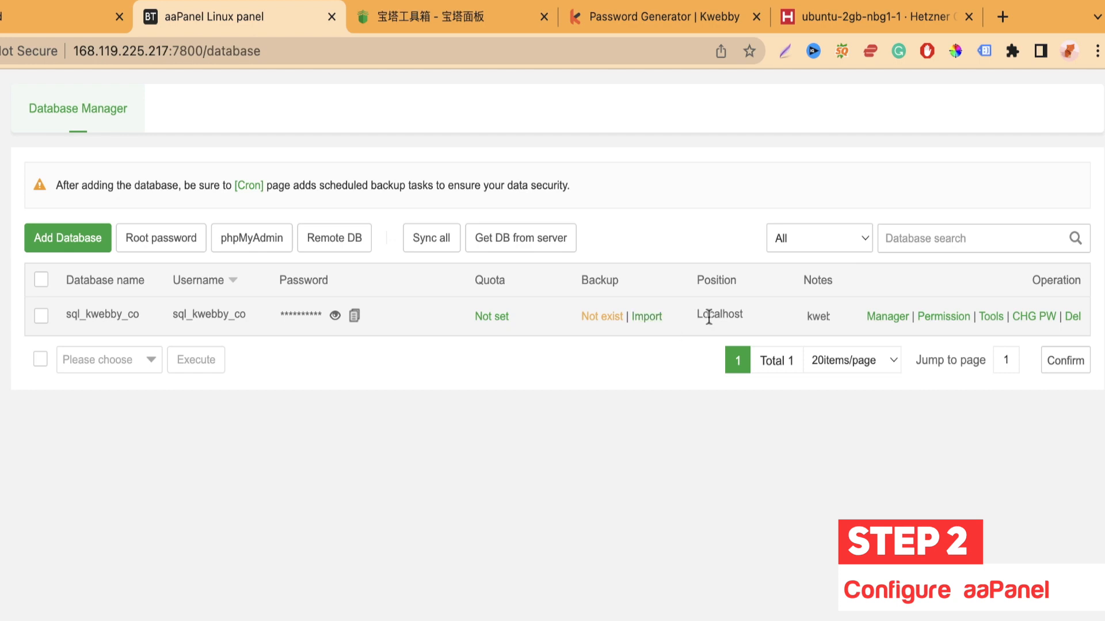
pyautogui.moveTo(690, 315); pyautogui.dragTo(768, 320)
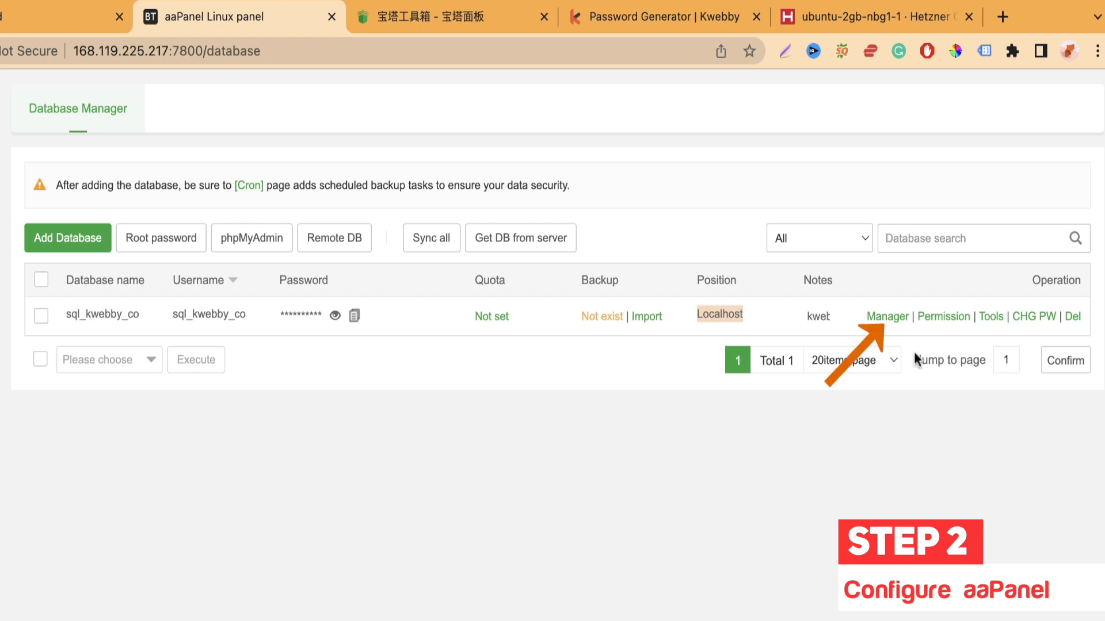
pyautogui.click(890, 317)
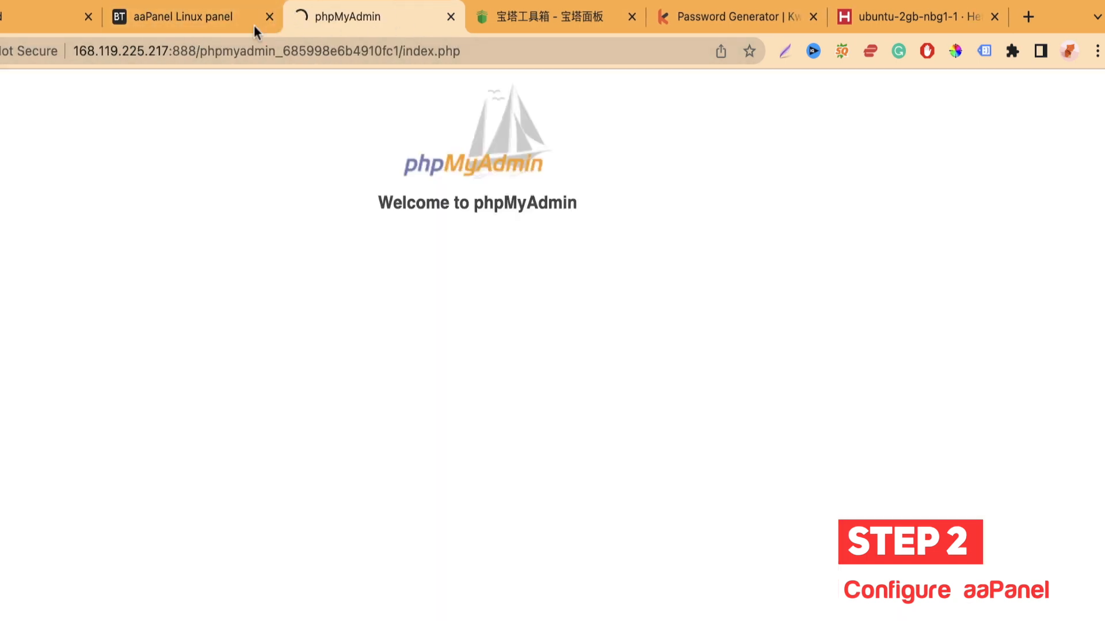
pyautogui.click(242, 16)
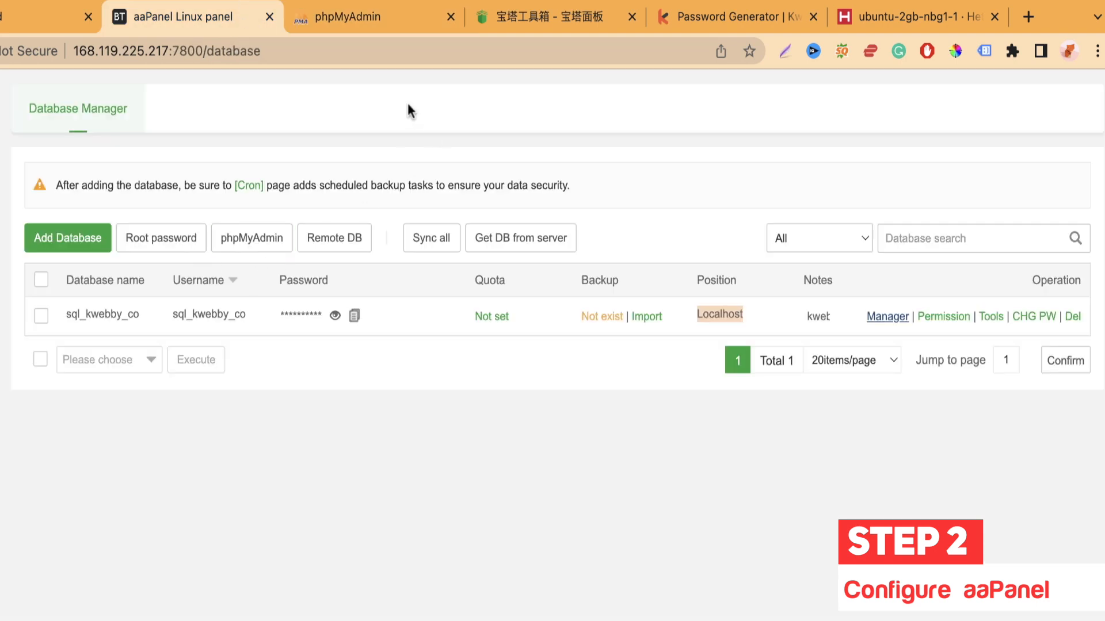
pyautogui.click(528, 246)
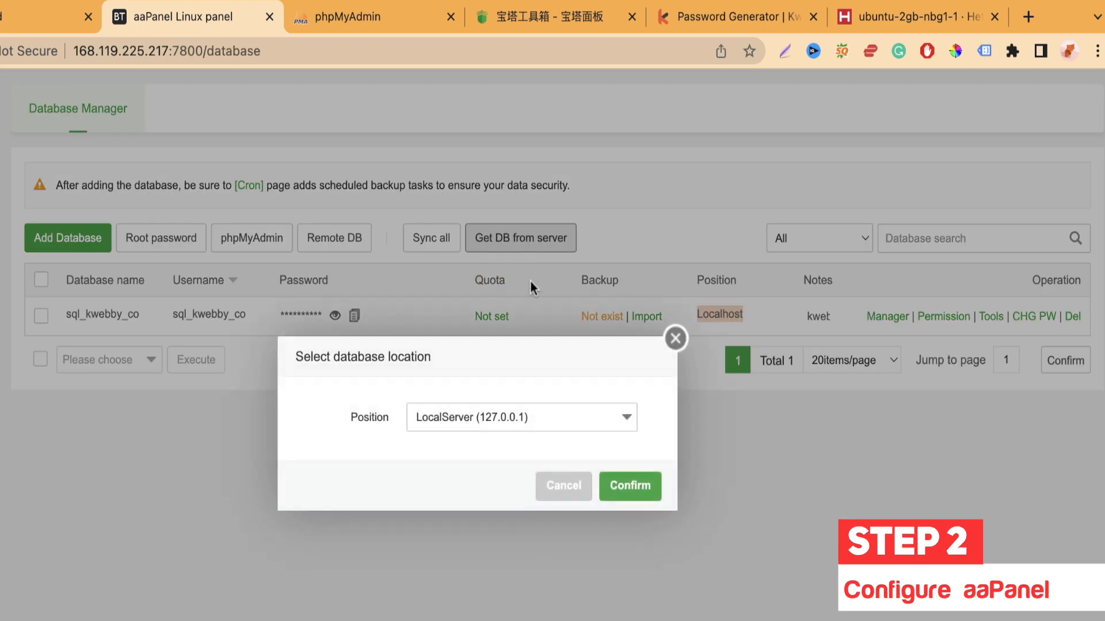
pyautogui.click(464, 431)
pyautogui.click(471, 451)
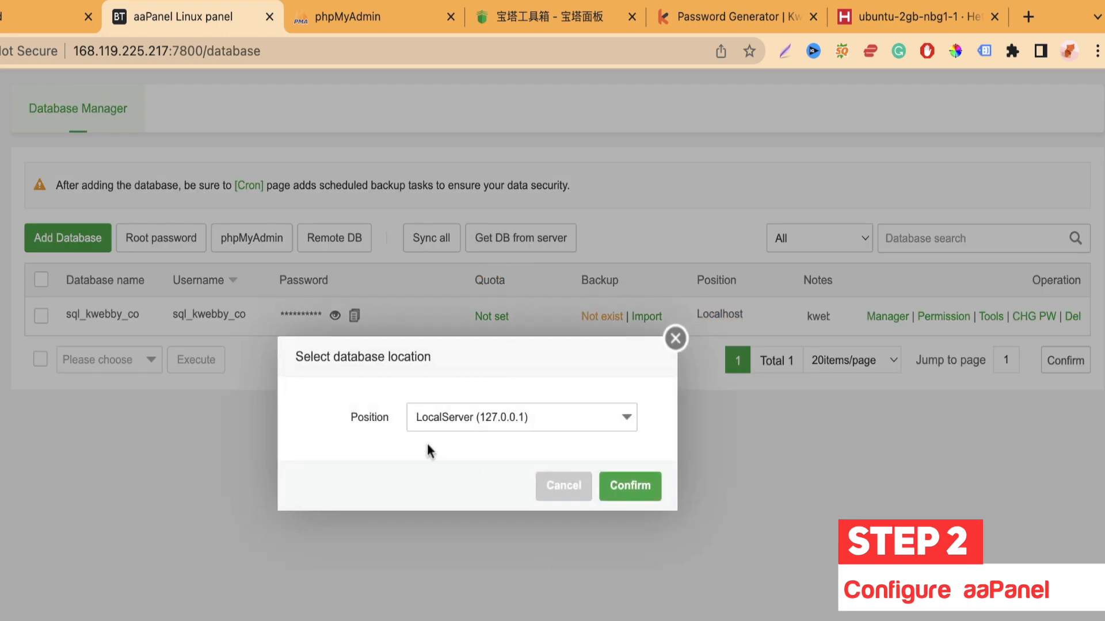
pyautogui.click(676, 339)
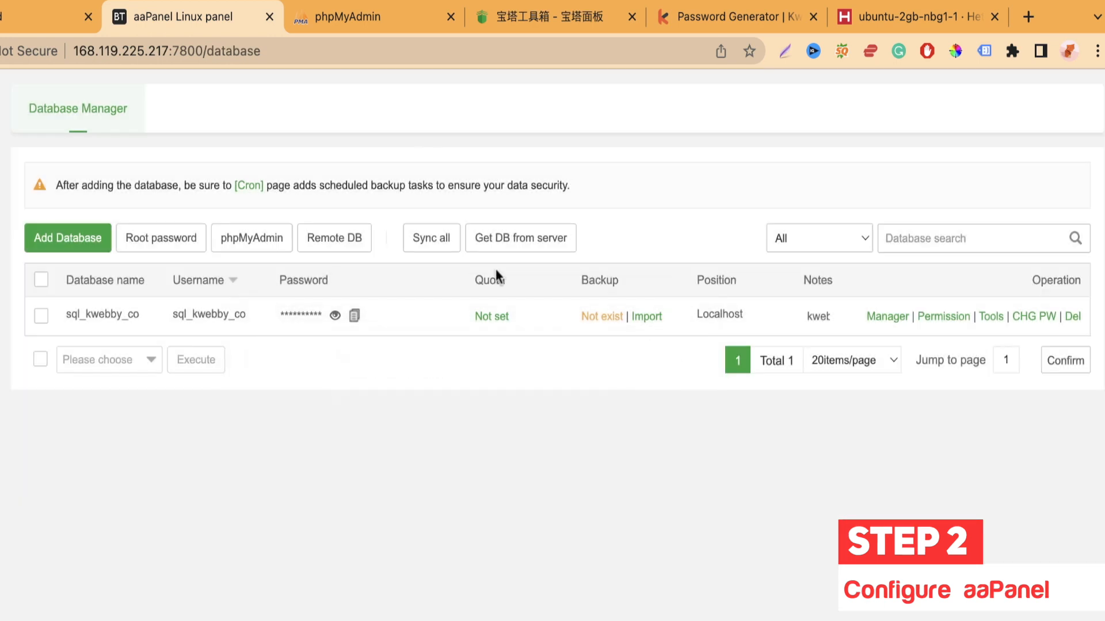
pyautogui.click(371, 26)
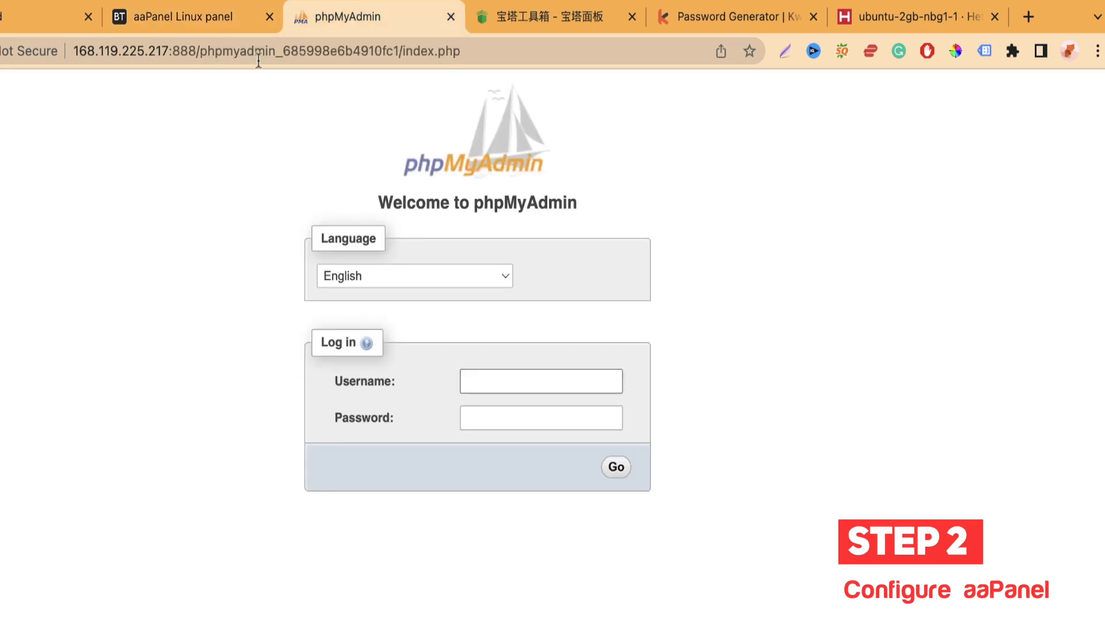
pyautogui.click(231, 23)
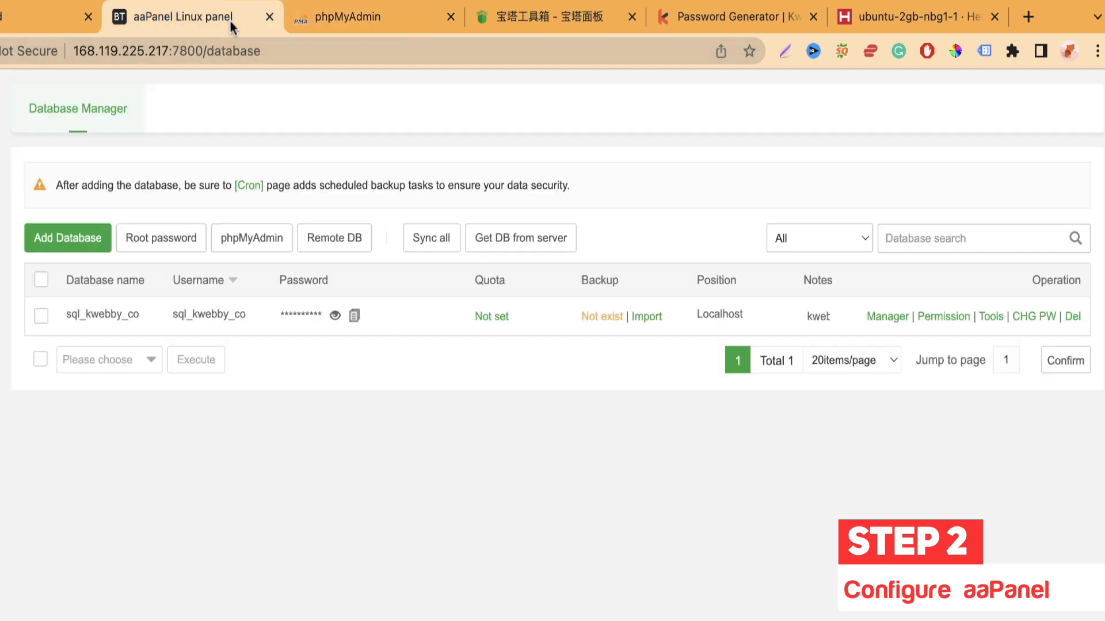
pyautogui.click(451, 18)
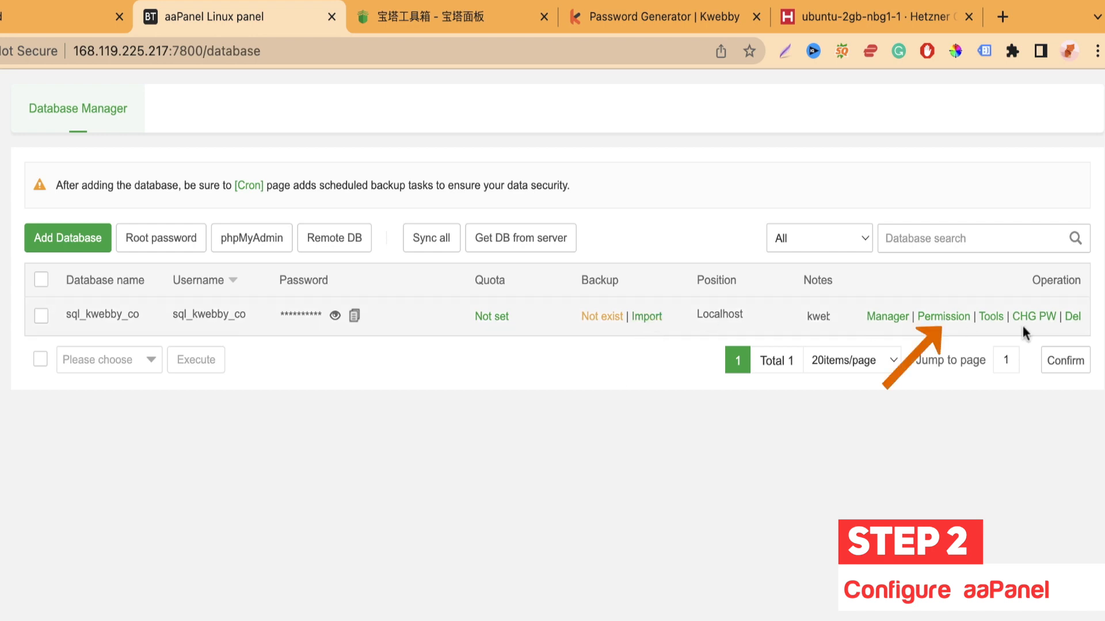
# Step: Look at sql_kwebby_co's Permission, MySQL Toolbox and password forms unchanged, then go to Docker
pyautogui.click(948, 320)
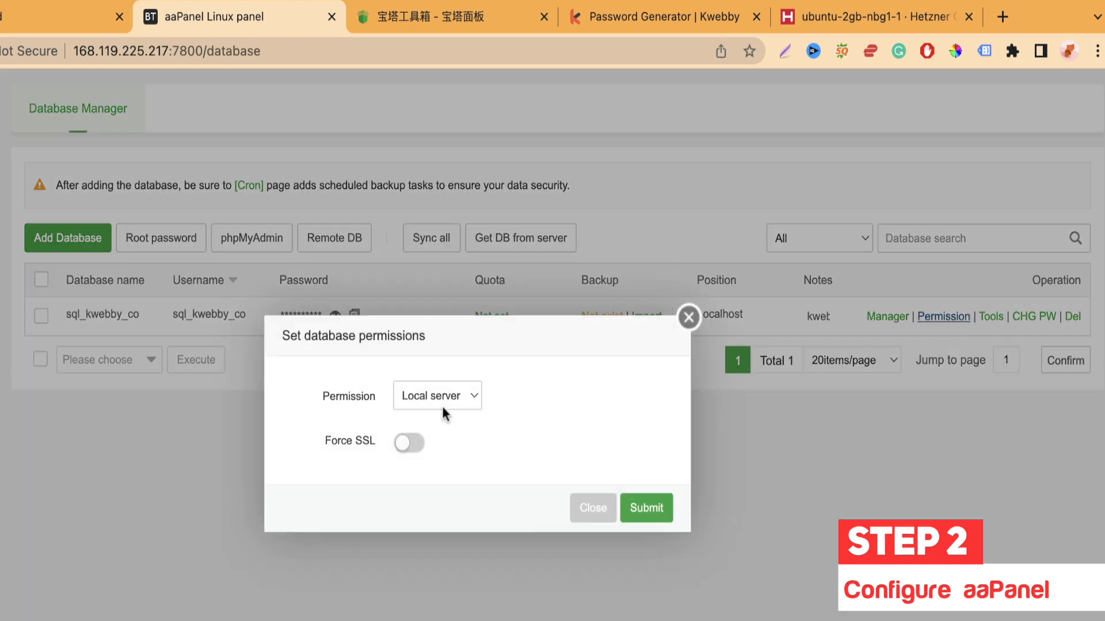
pyautogui.click(688, 317)
pyautogui.click(991, 317)
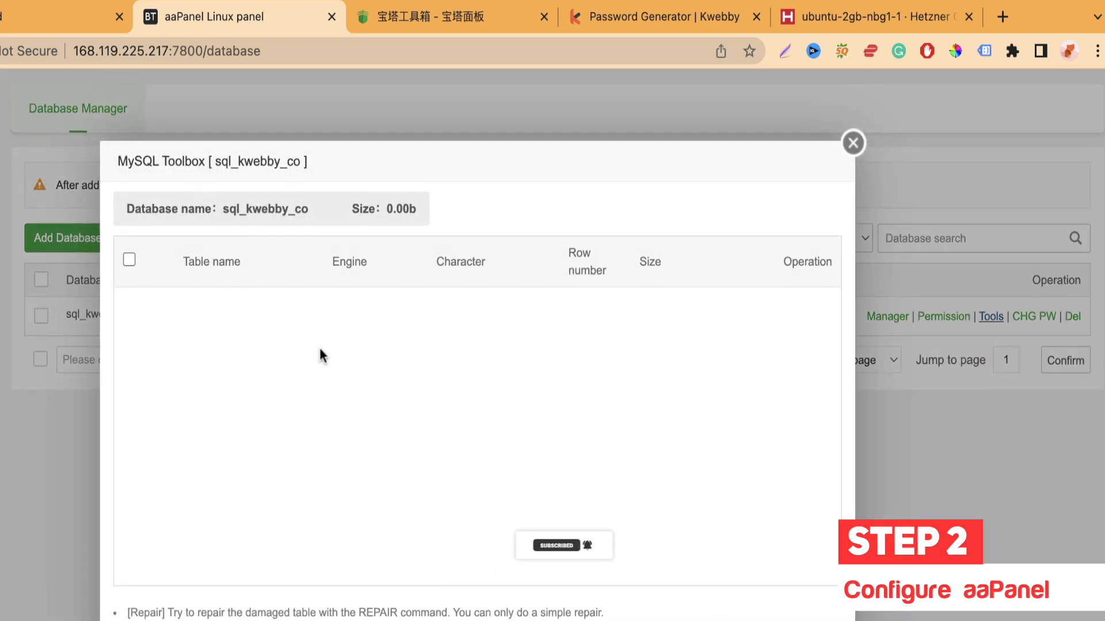
pyautogui.click(130, 260)
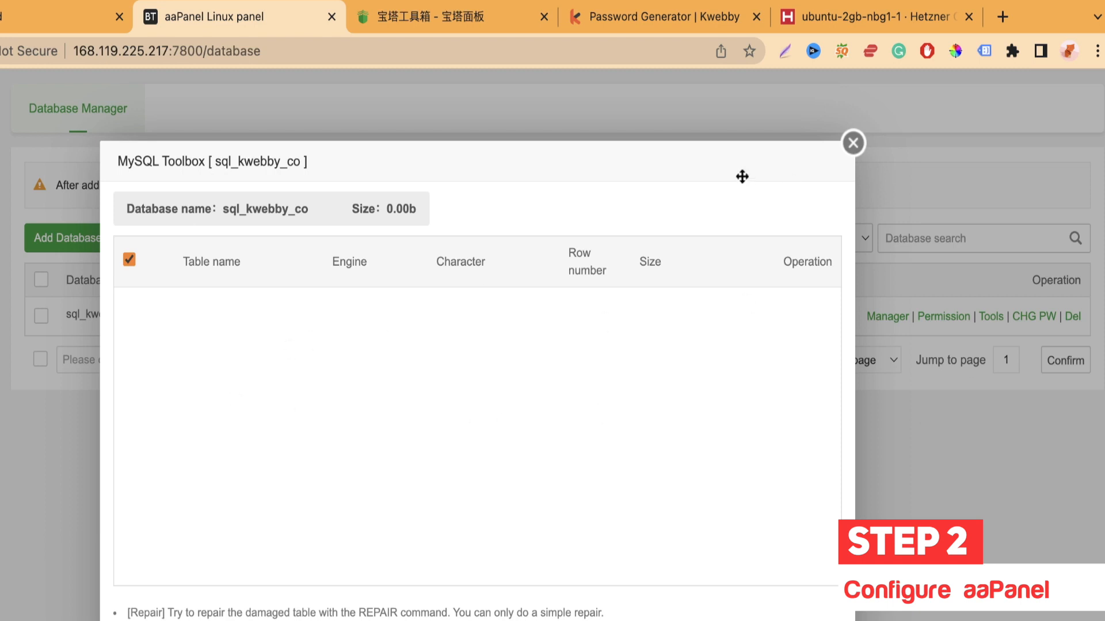
pyautogui.click(853, 144)
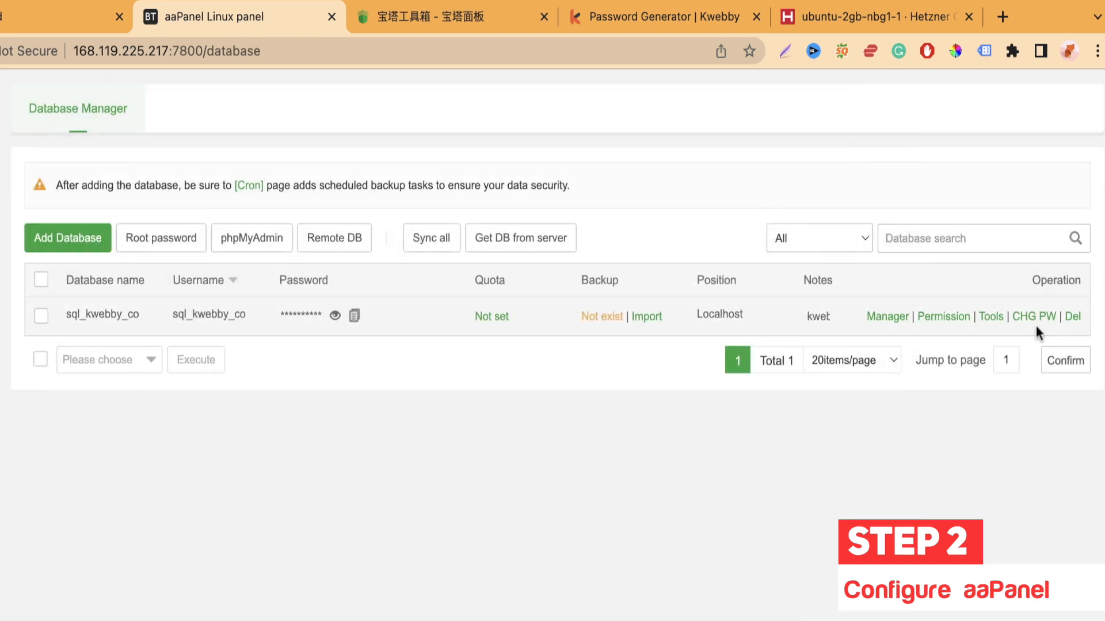
pyautogui.click(1026, 320)
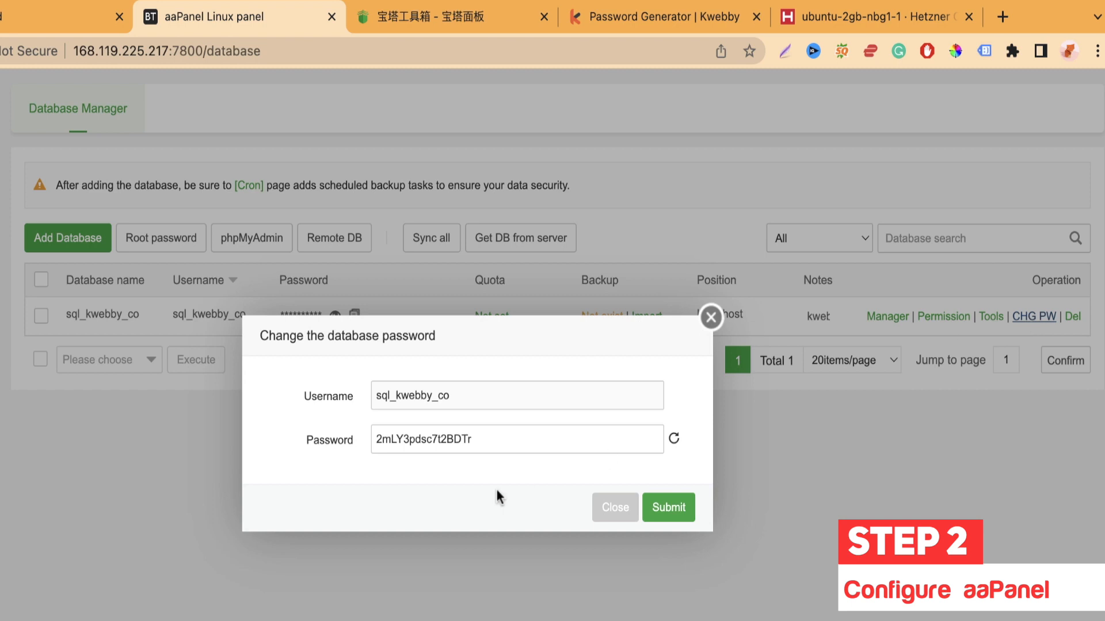
pyautogui.click(713, 315)
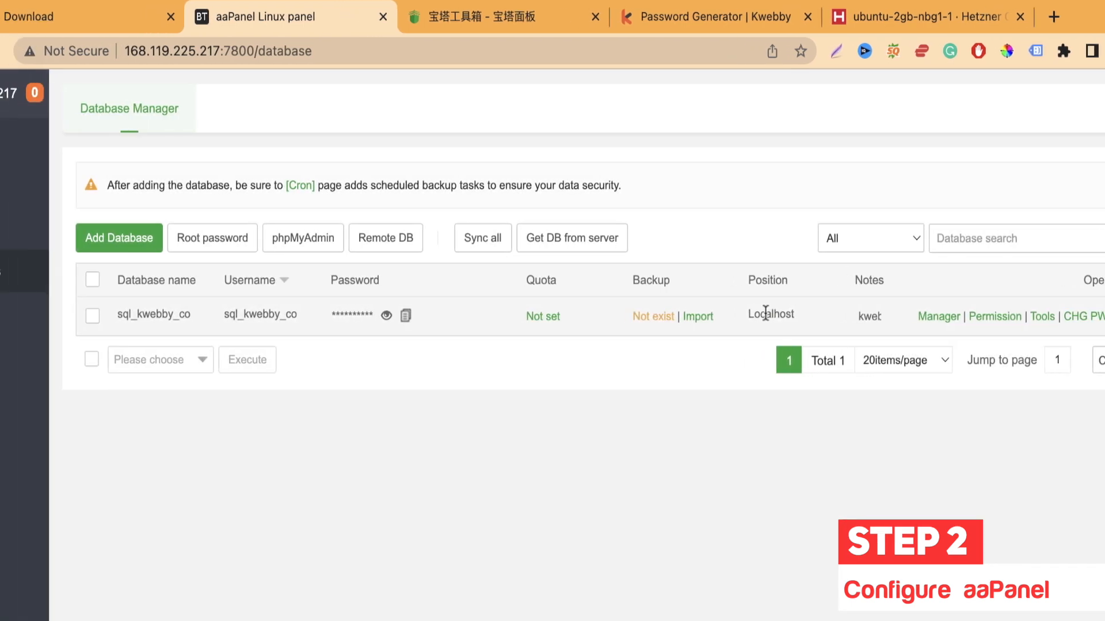
pyautogui.click(96, 314)
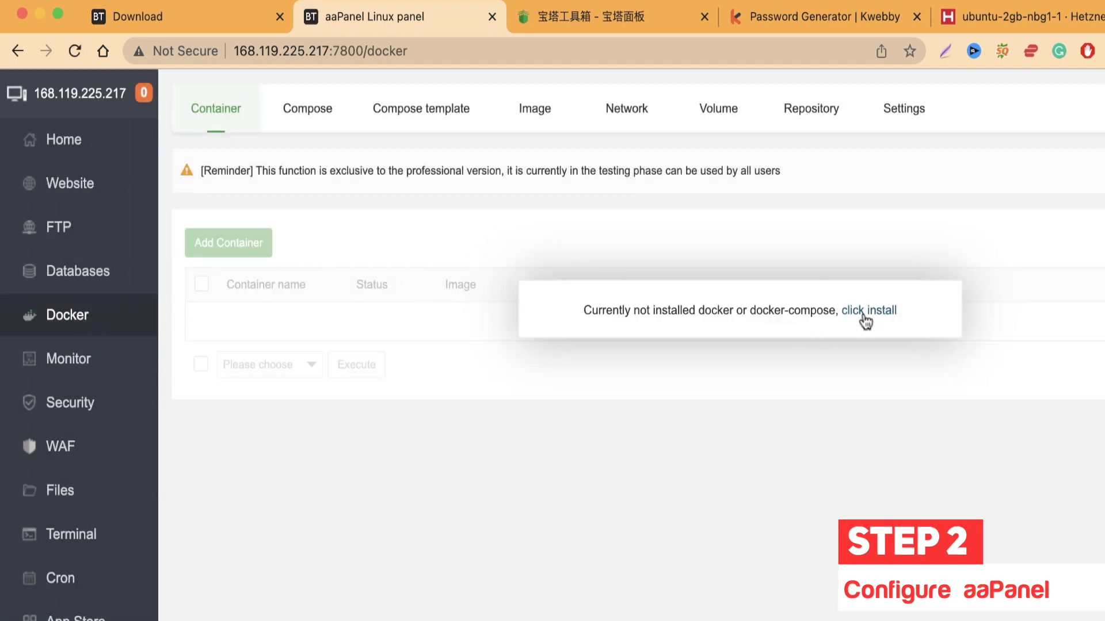
# Step: Scroll through System Monitor's load, CPU, memory, disk I/O and network I/O charts
pyautogui.click(130, 357)
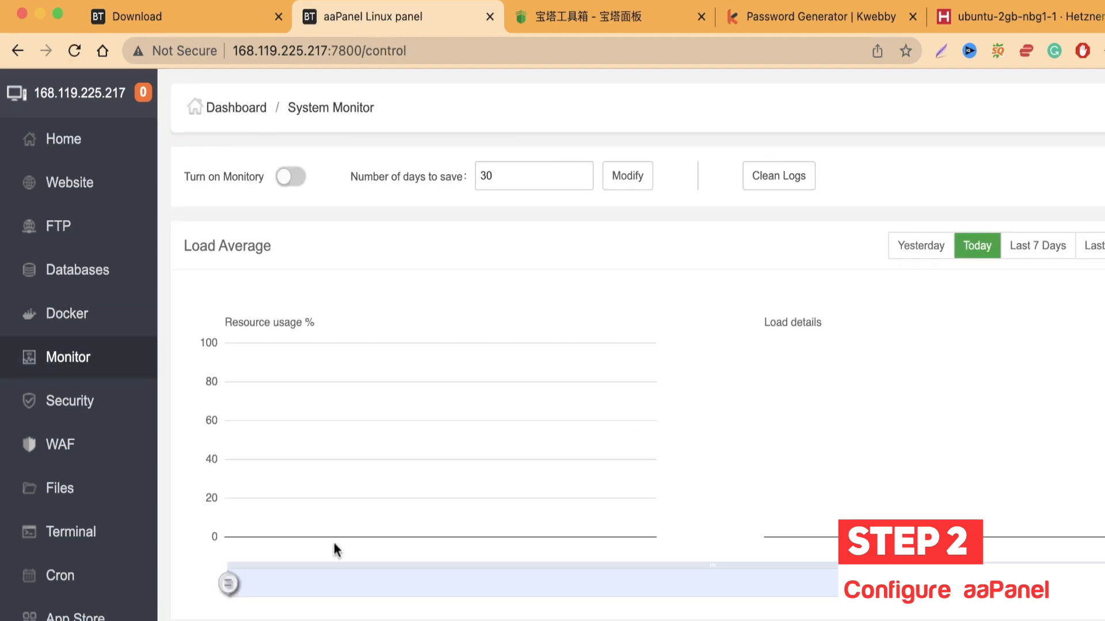
pyautogui.scroll(-10, 334, 546)
pyautogui.scroll(10, 293, 479)
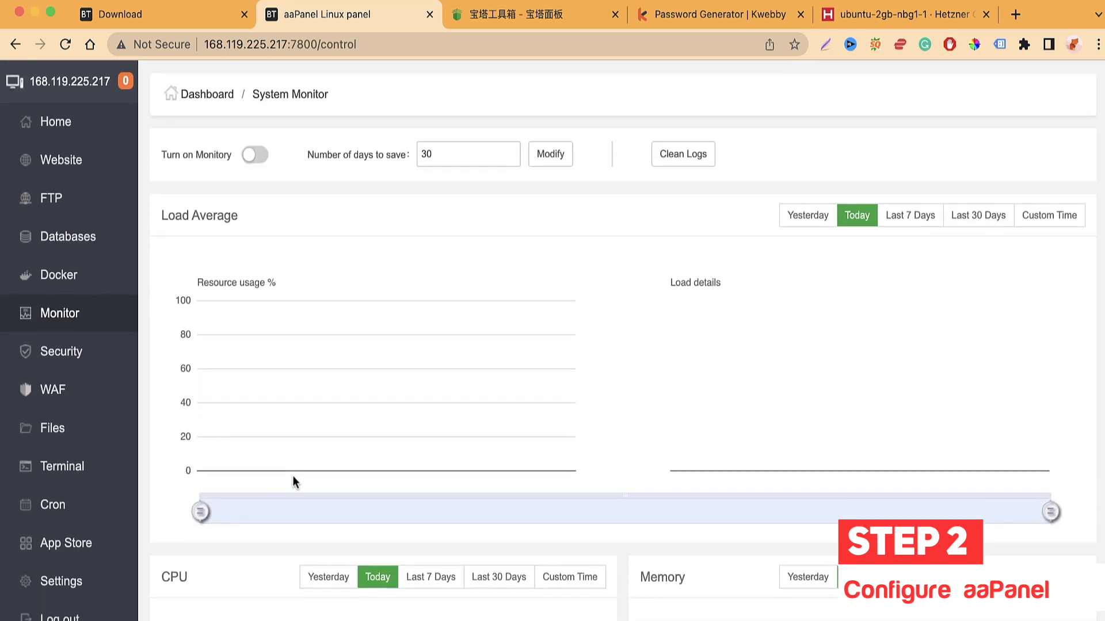
pyautogui.scroll(-10, 293, 481)
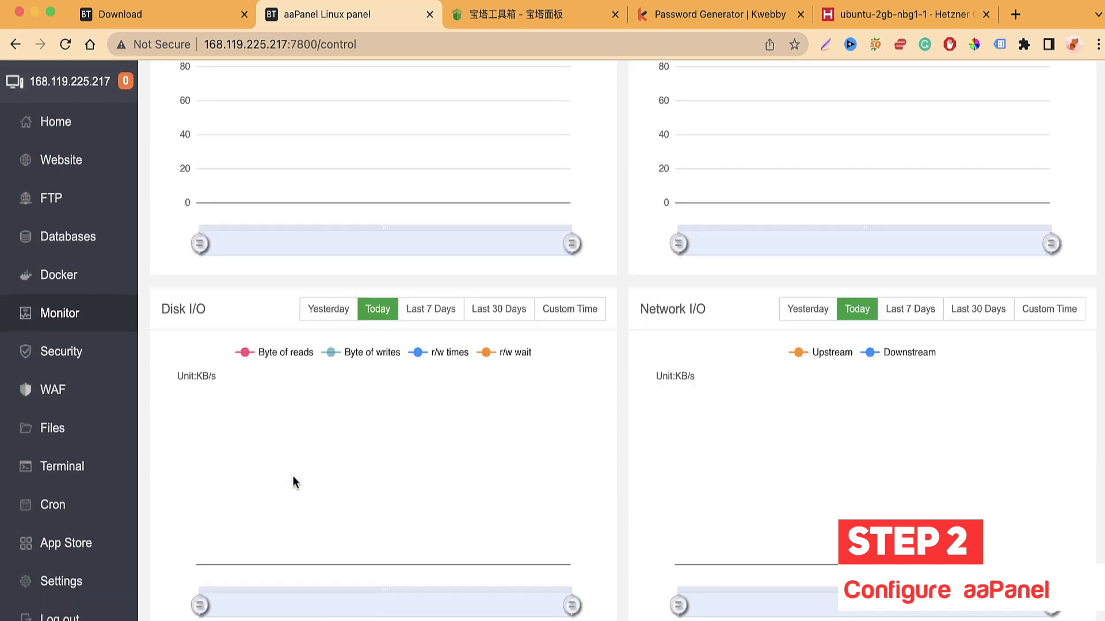
pyautogui.scroll(3, 294, 481)
pyautogui.scroll(-5, 617, 316)
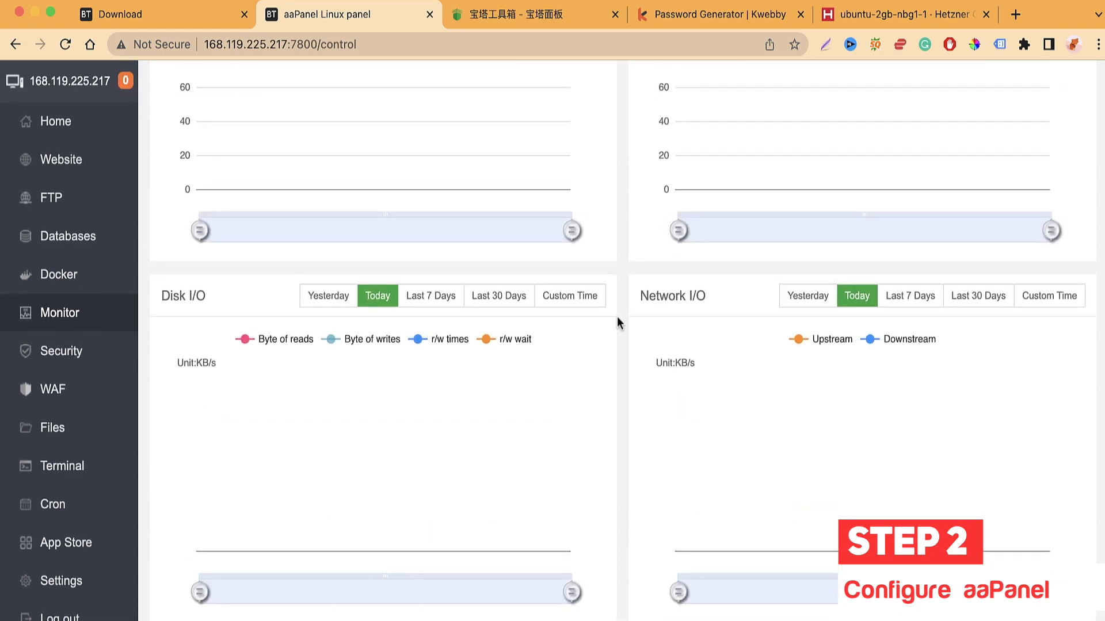
pyautogui.scroll(10, 617, 317)
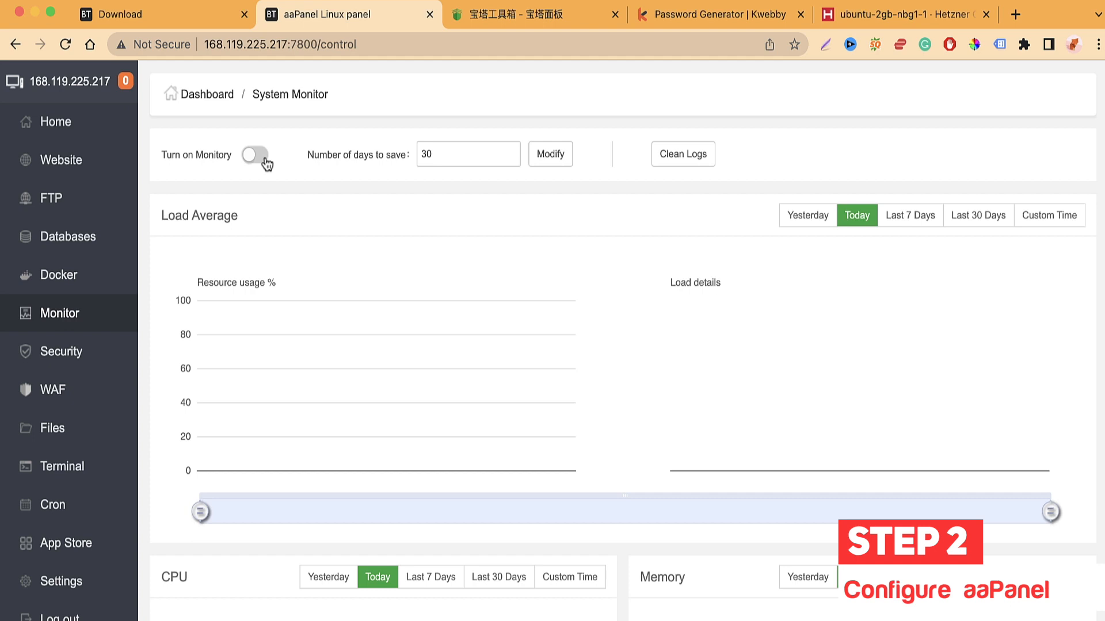
# Step: Look over the System Security firewall page
pyautogui.click(104, 355)
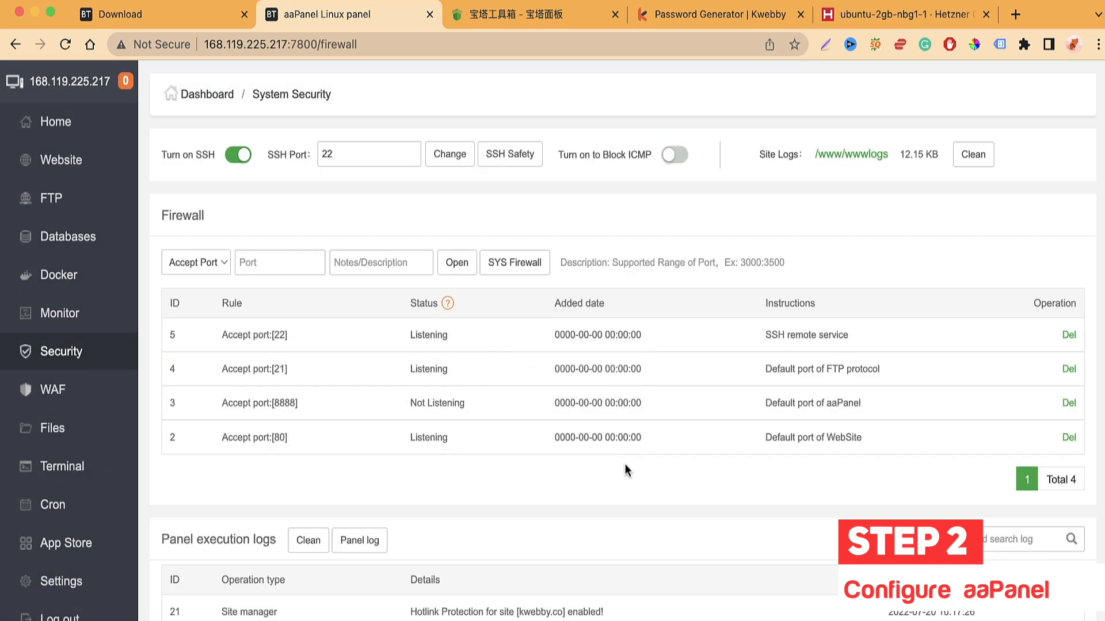
pyautogui.scroll(-1, 626, 469)
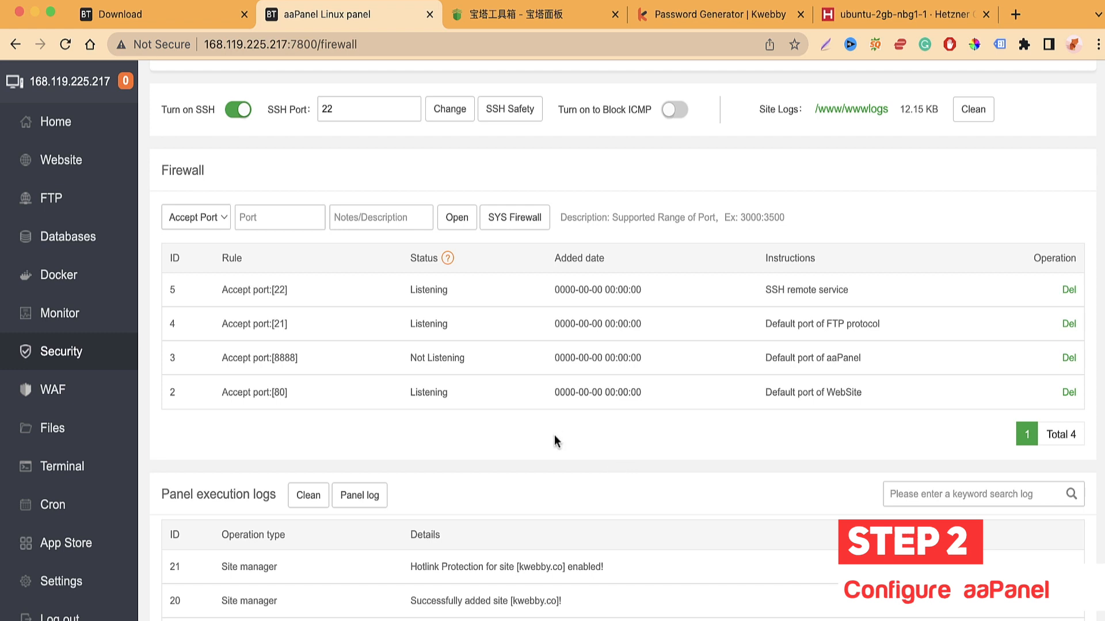
pyautogui.scroll(2, 508, 436)
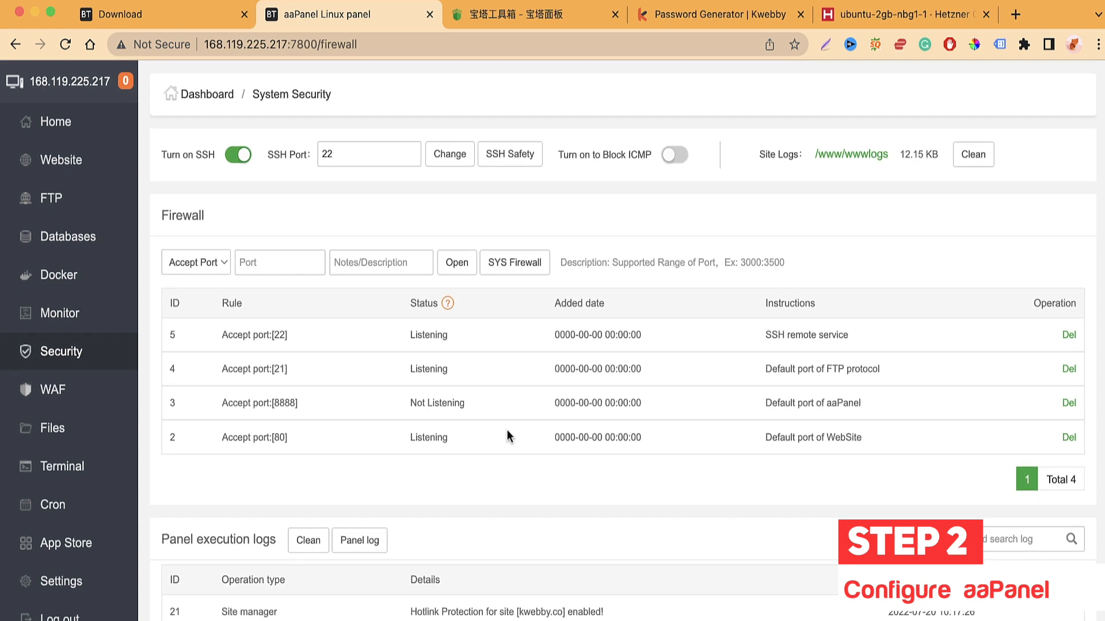
pyautogui.scroll(-8, 294, 482)
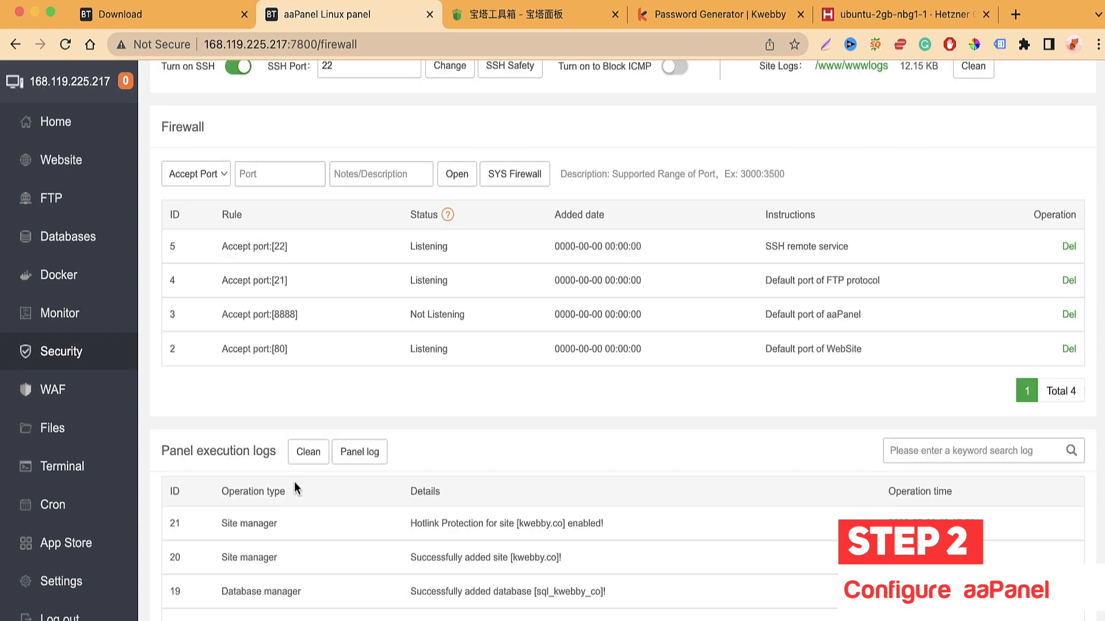
pyautogui.scroll(1, 294, 482)
# Step: Open the Nginx WAF page and scroll through its Overview dashboard
pyautogui.click(52, 390)
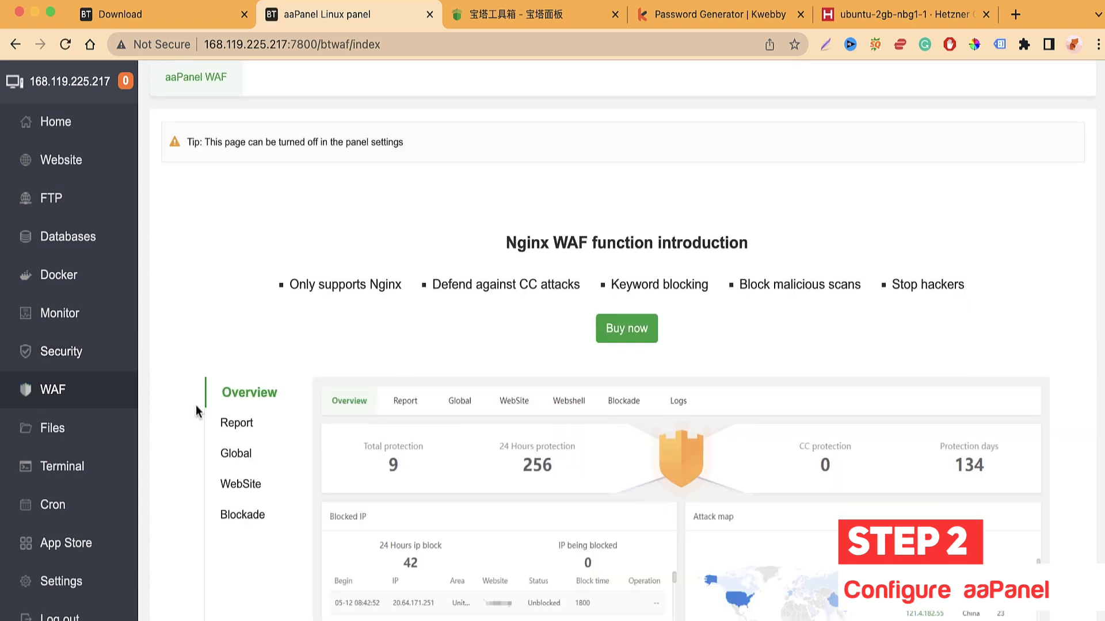
pyautogui.scroll(-7, 196, 405)
pyautogui.scroll(-8, 196, 405)
pyautogui.scroll(15, 195, 405)
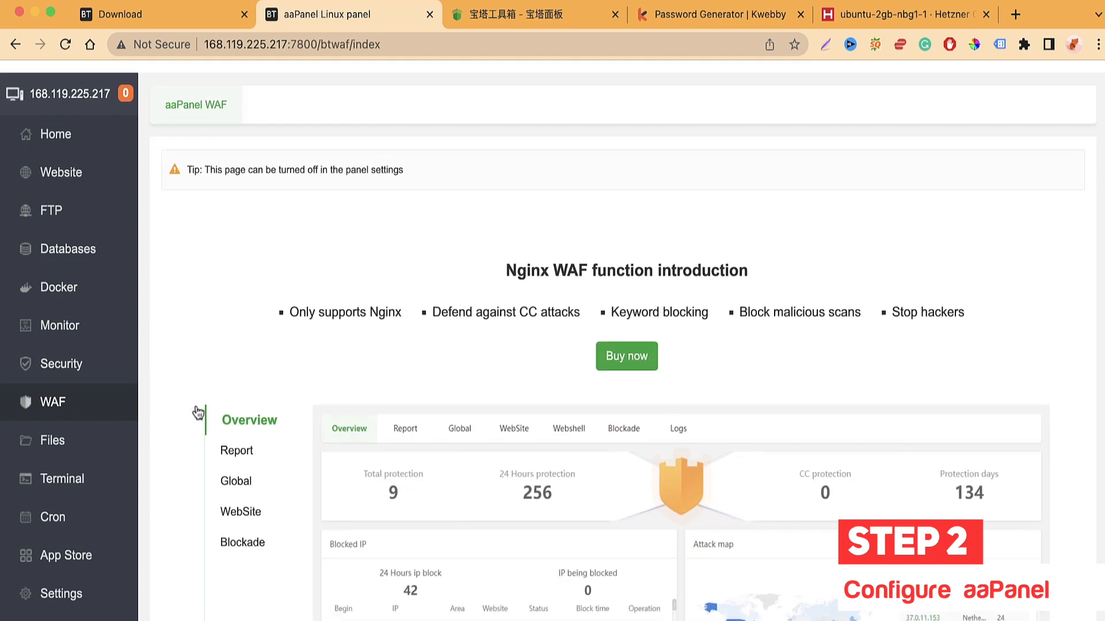
pyautogui.scroll(-2, 382, 368)
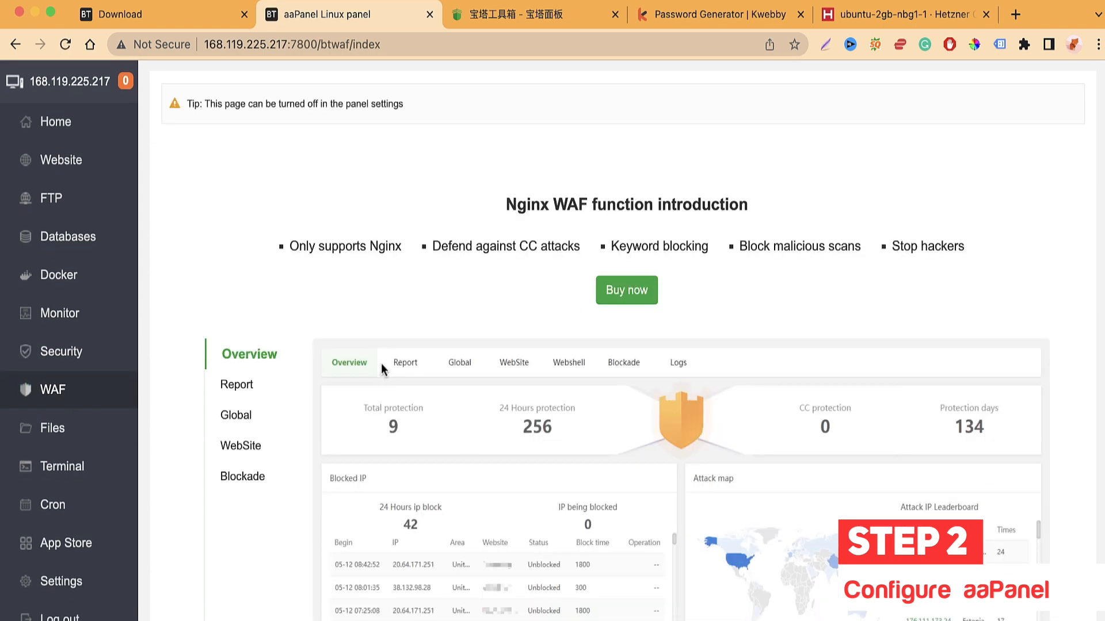
pyautogui.scroll(-2, 372, 353)
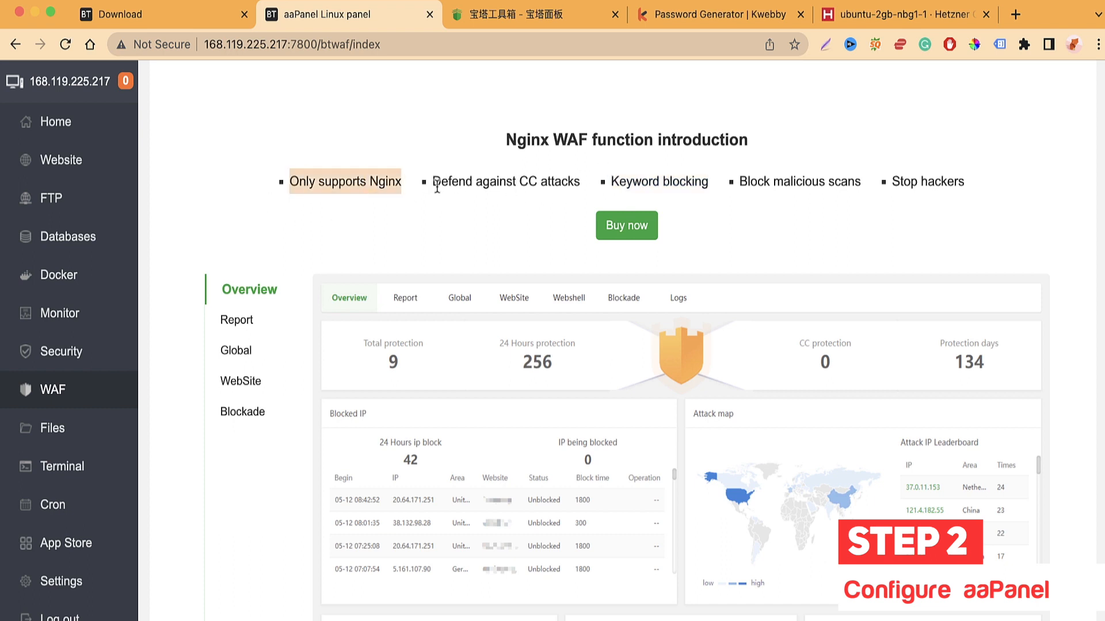
pyautogui.scroll(-5, 316, 251)
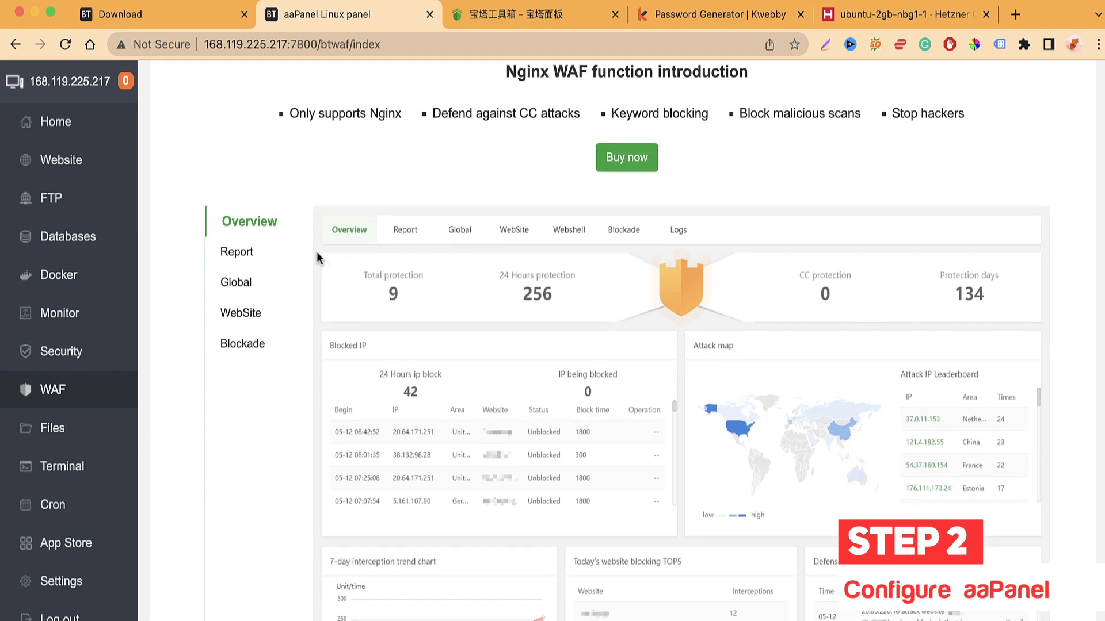
# Step: Step through the WAF Report, Global, WebSite and Blockade sections, then Overview and Report again
pyautogui.click(230, 183)
pyautogui.click(239, 210)
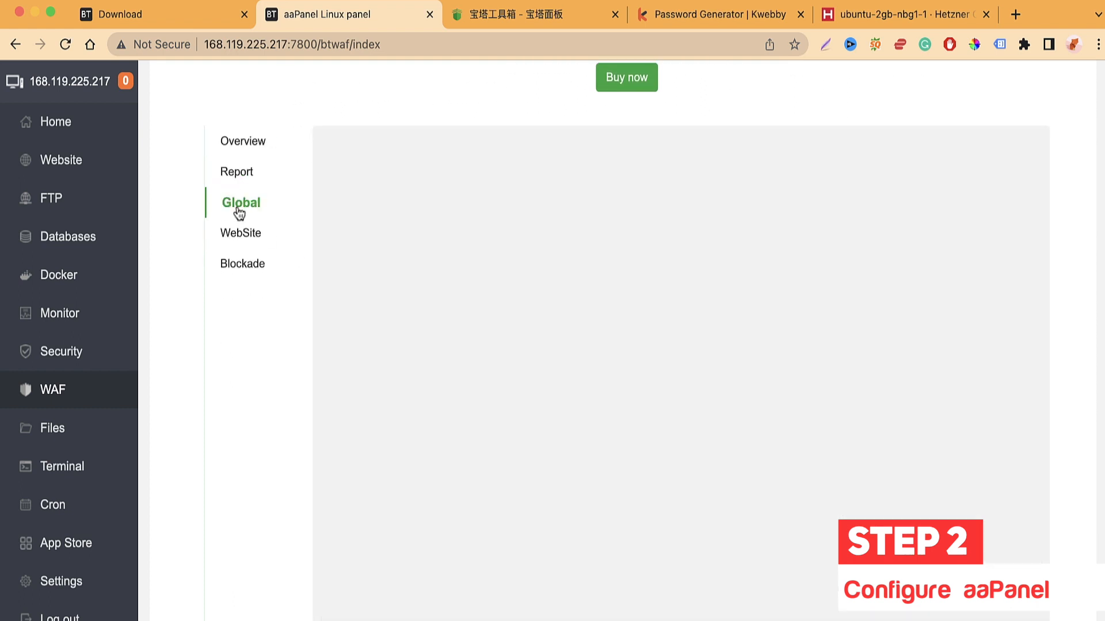
pyautogui.click(240, 234)
pyautogui.click(241, 262)
pyautogui.click(241, 148)
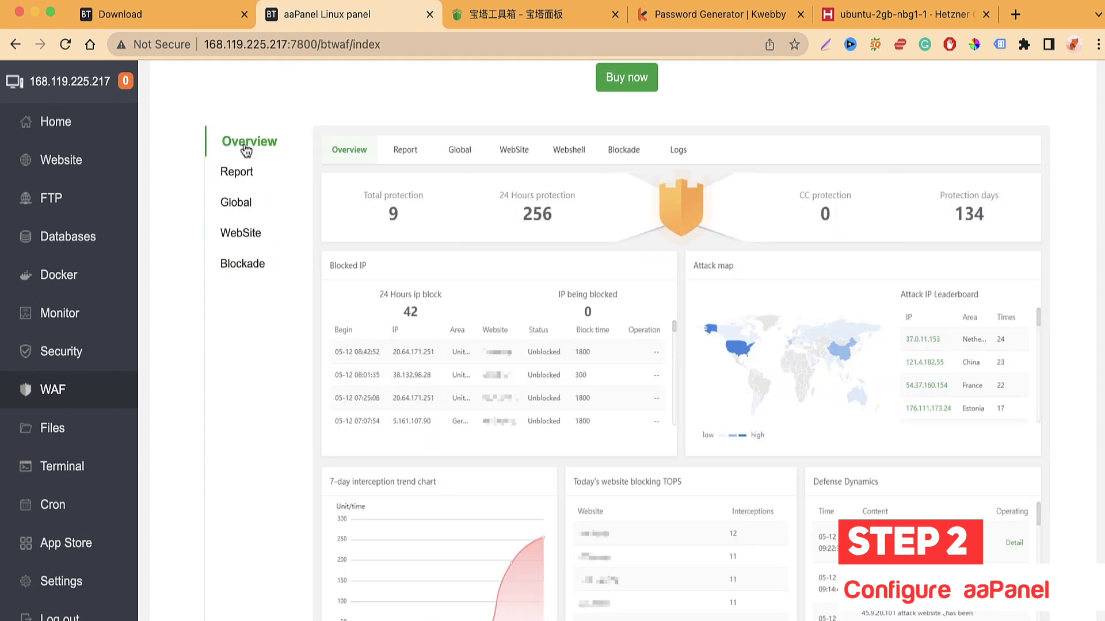
pyautogui.click(242, 179)
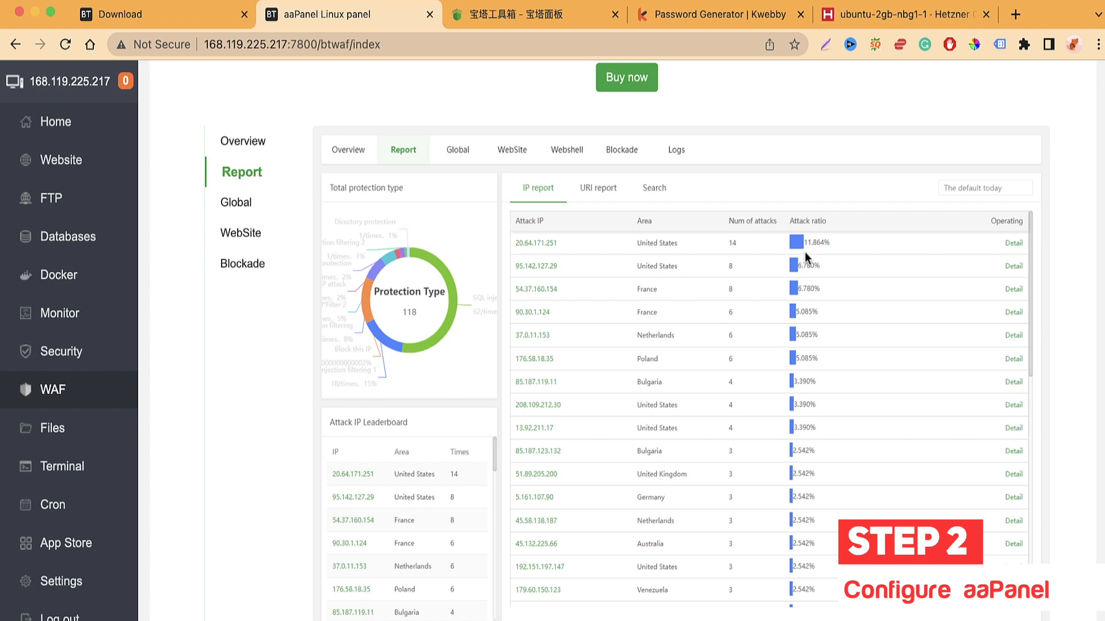
# Step: Scroll the attack report, then review Global, WebSite and the Blockade list of blocked IPs
pyautogui.scroll(-1, 617, 293)
pyautogui.scroll(-1, 616, 292)
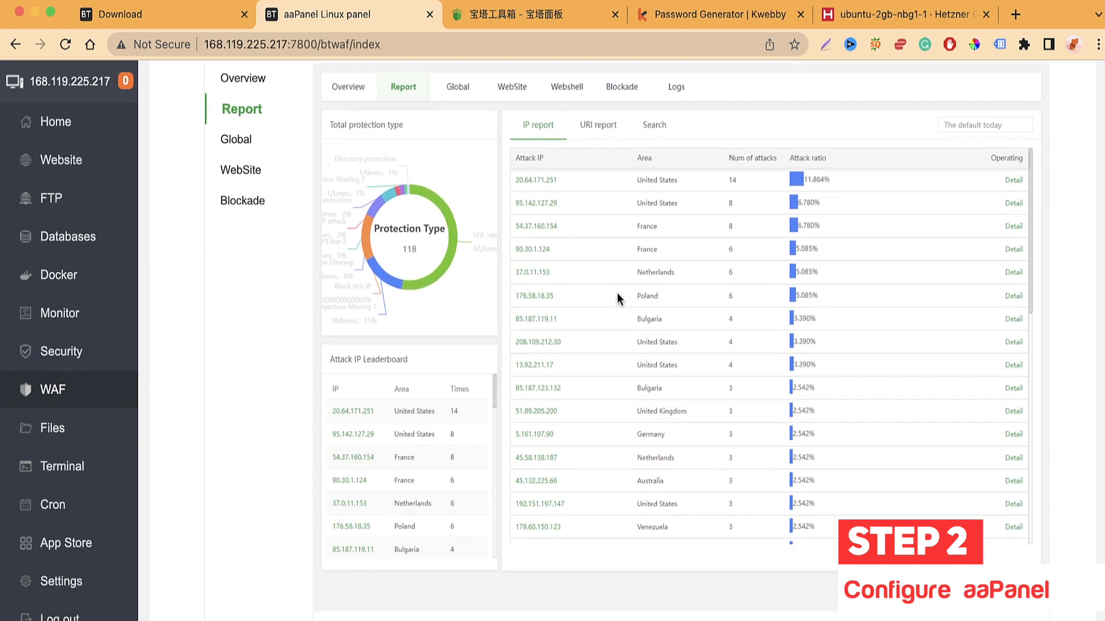
pyautogui.scroll(2, 617, 293)
pyautogui.click(280, 204)
pyautogui.click(249, 231)
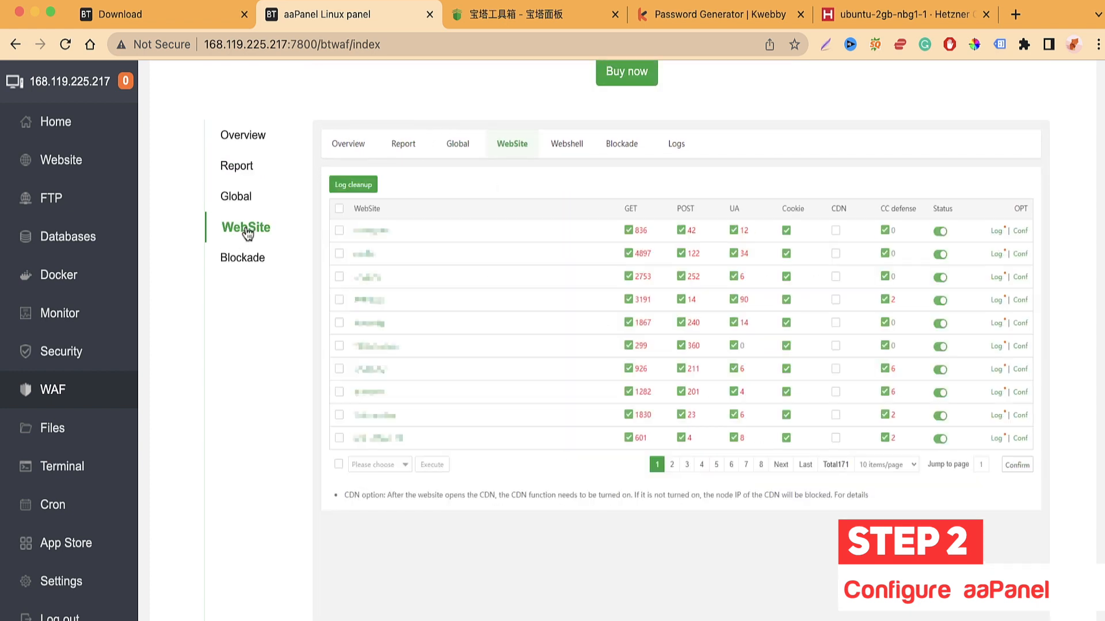
pyautogui.click(252, 269)
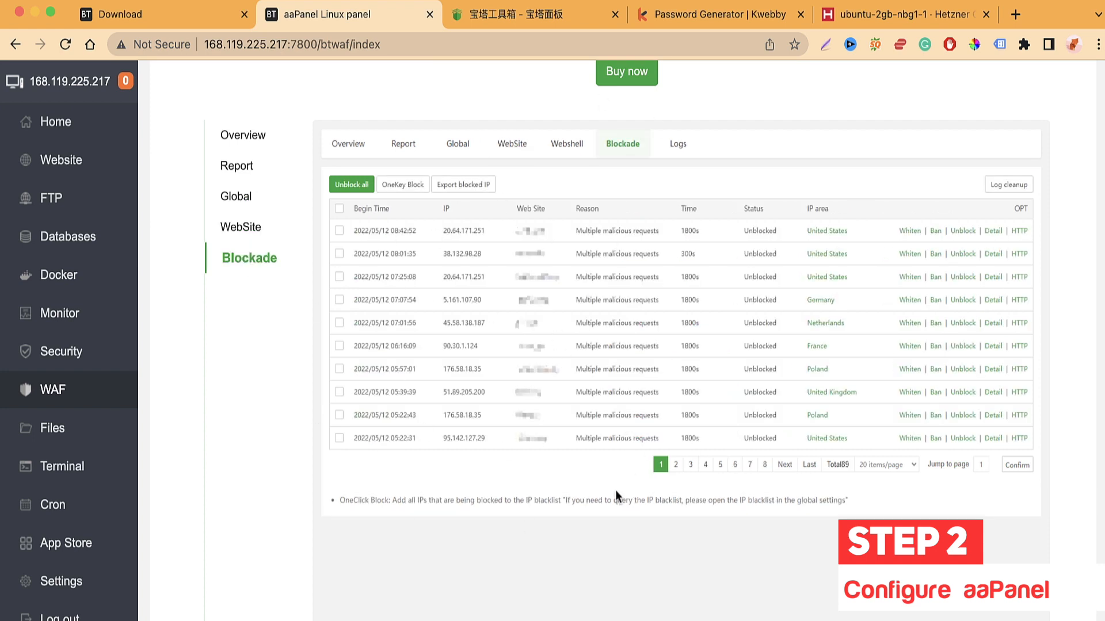
pyautogui.scroll(-3, 375, 472)
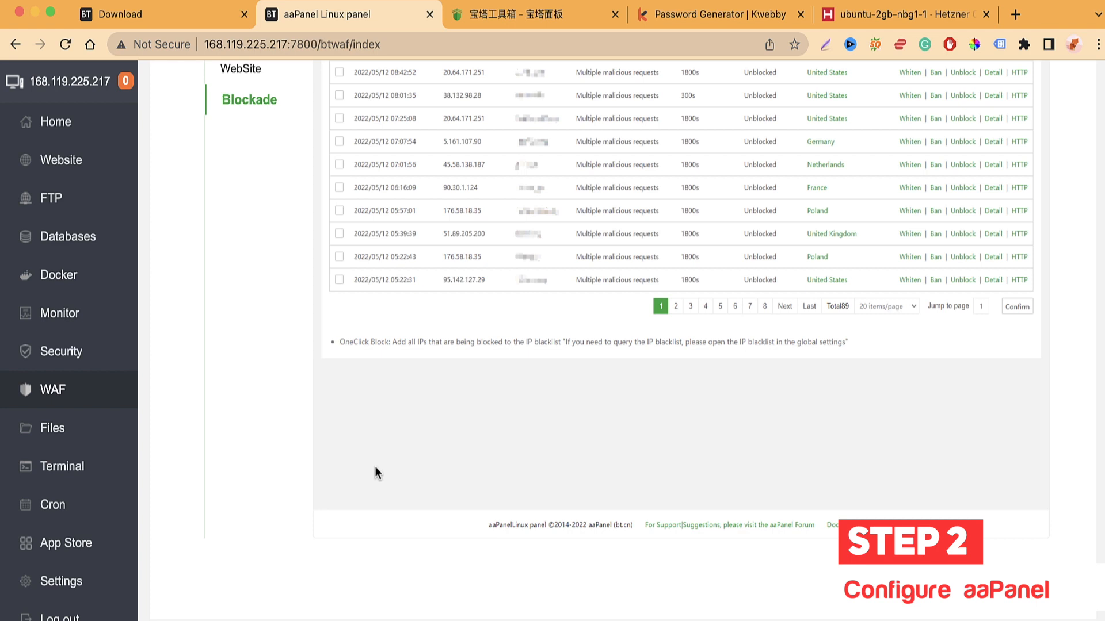
pyautogui.scroll(8, 384, 491)
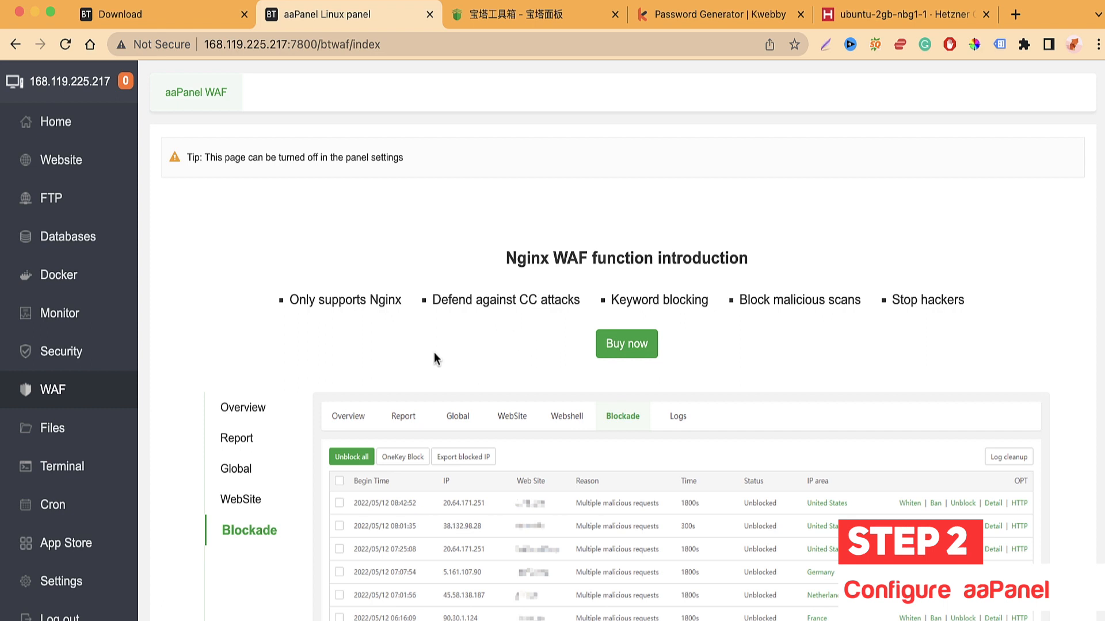
pyautogui.scroll(-2, 182, 423)
# Step: Open the file manager at the server's root directory
pyautogui.click(44, 429)
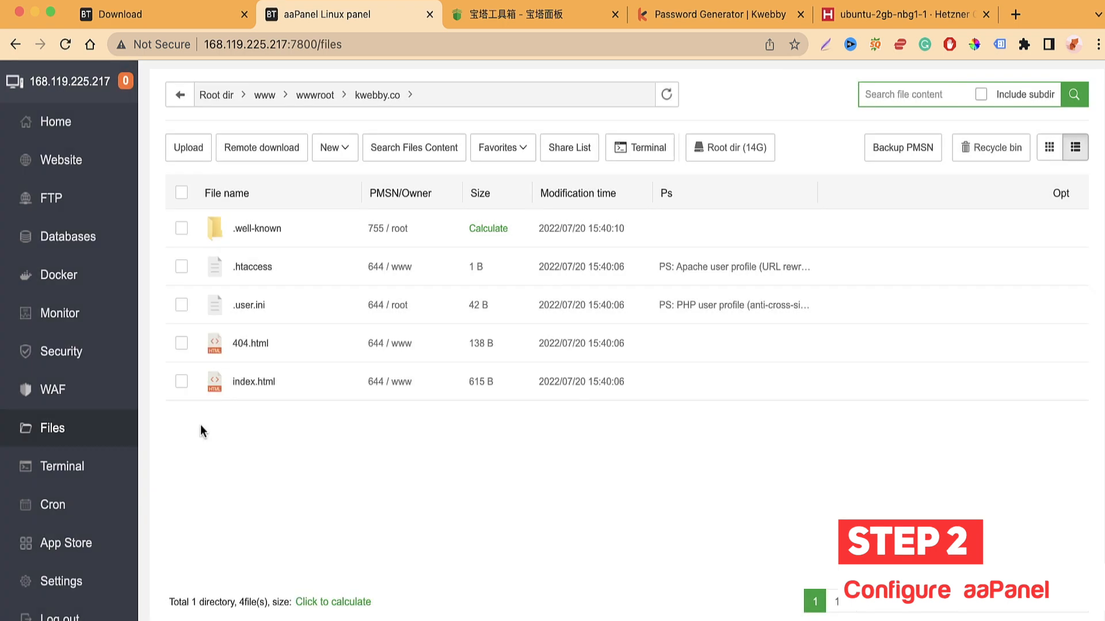
pyautogui.click(229, 99)
pyautogui.scroll(-9, 311, 322)
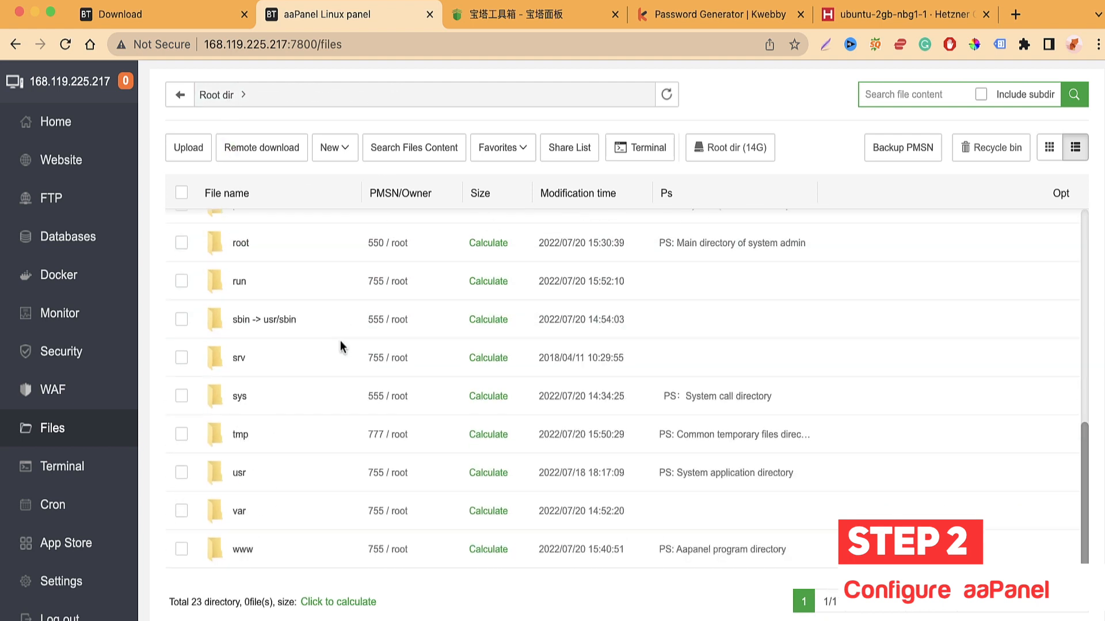
pyautogui.scroll(9, 340, 340)
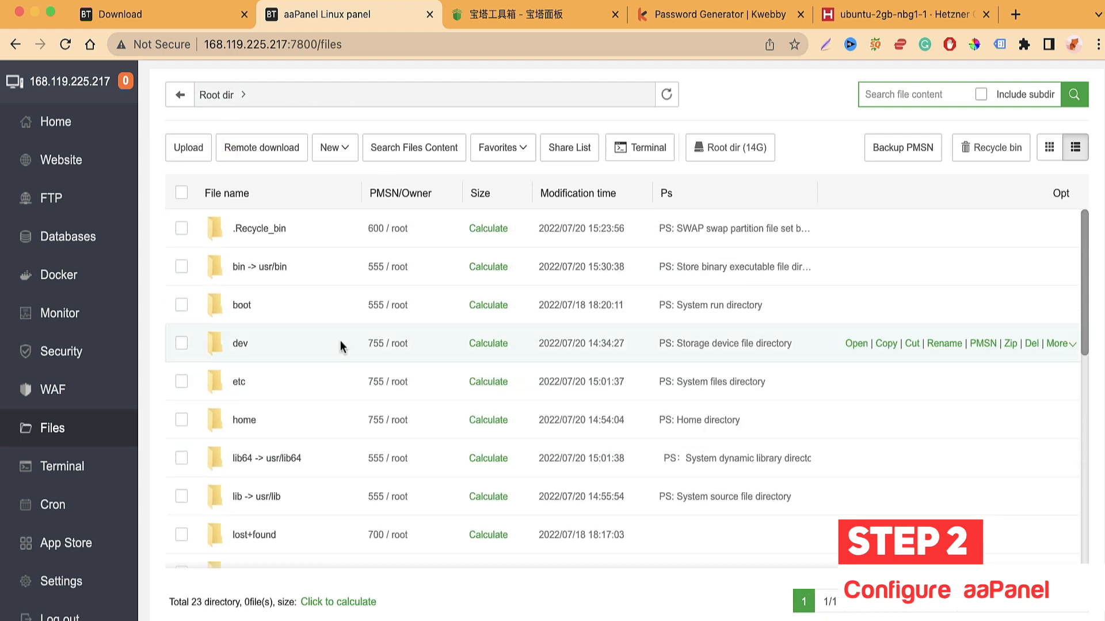
pyautogui.scroll(-9, 246, 527)
pyautogui.scroll(9, 278, 439)
pyautogui.scroll(-9, 265, 422)
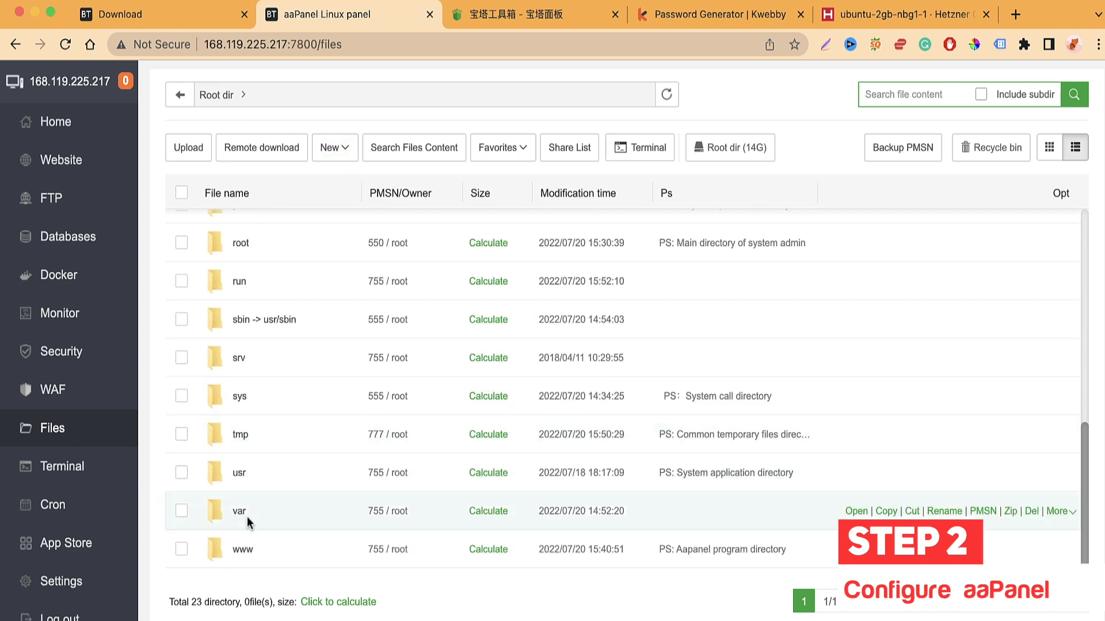
# Step: Navigate into www, then wwwroot, then the kwebby.co folder
pyautogui.click(242, 550)
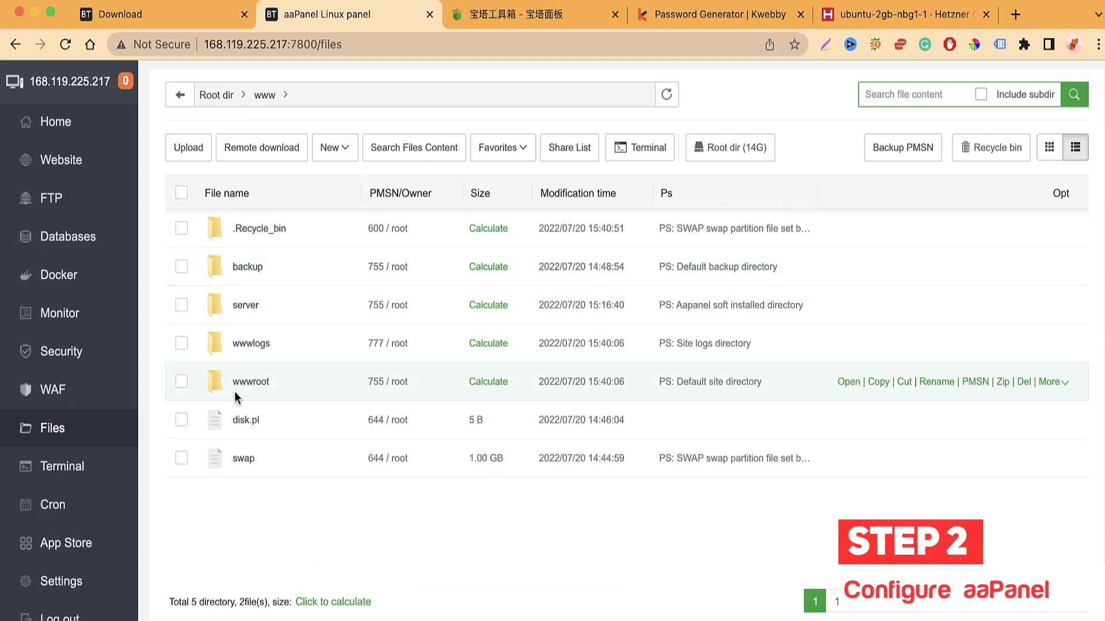
pyautogui.click(255, 387)
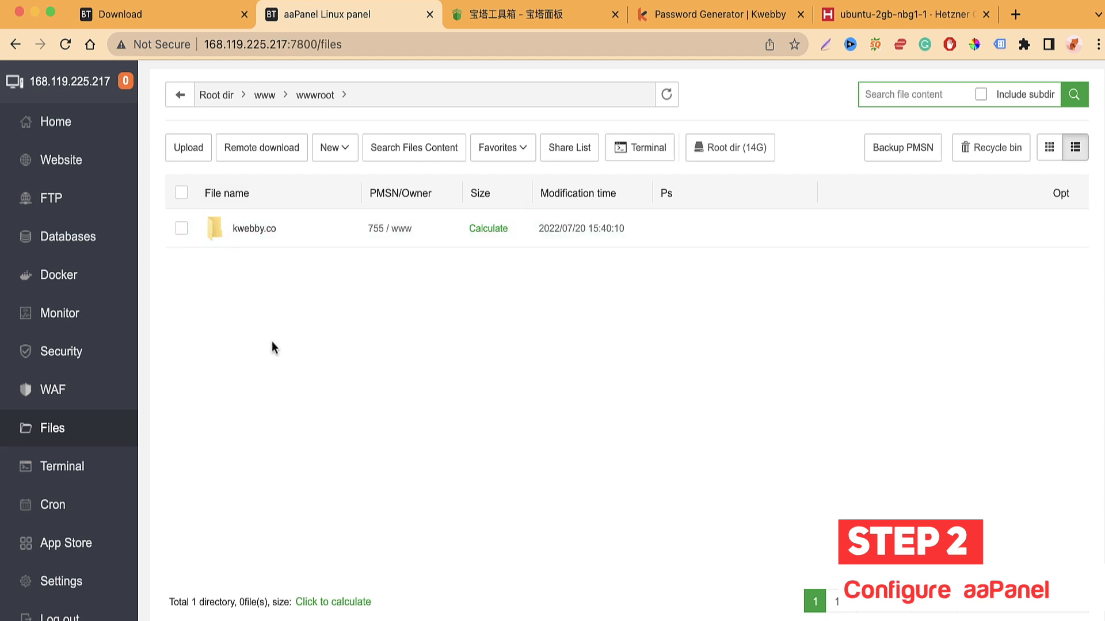
pyautogui.click(264, 232)
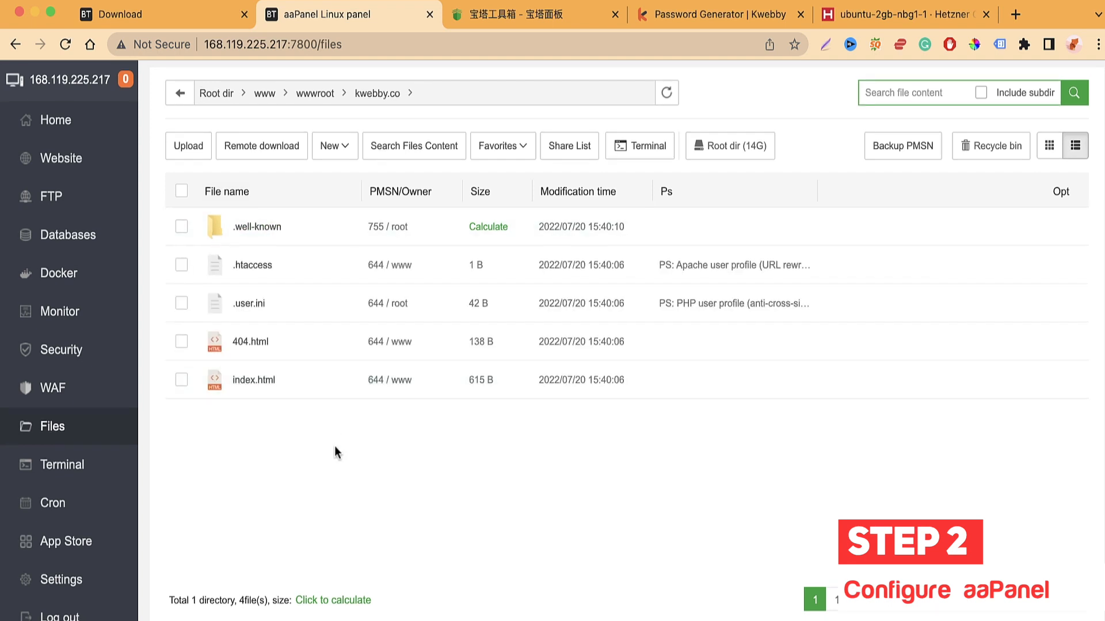
# Step: View index.html in the online editor, selecting line 12's heading, then close it unchanged
pyautogui.doubleClick(253, 382)
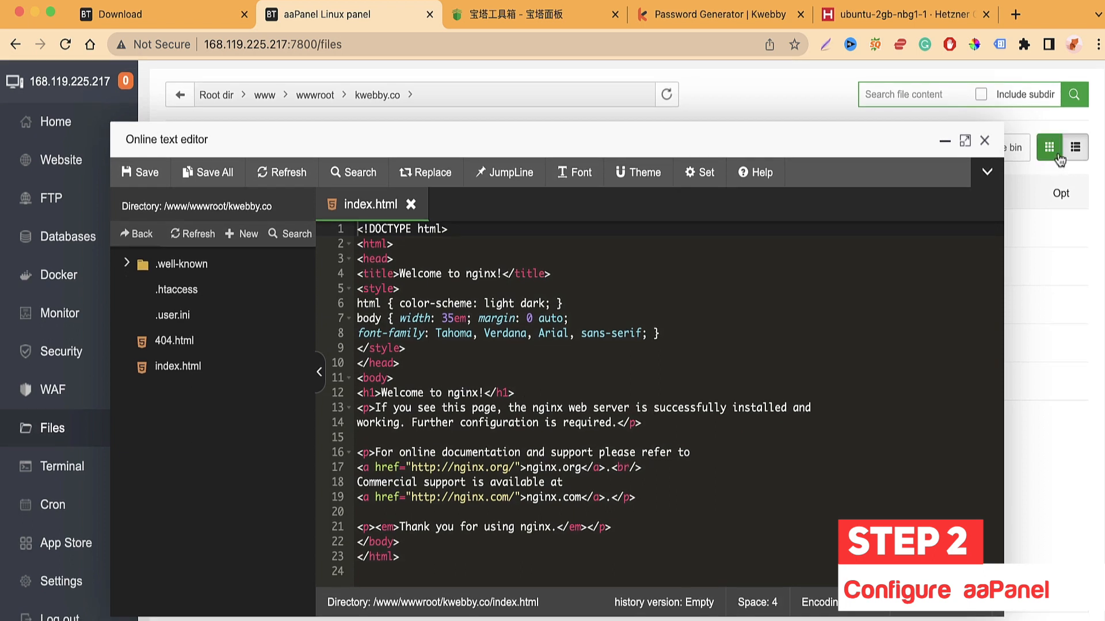
pyautogui.scroll(-1, 477, 411)
pyautogui.click(525, 394)
pyautogui.moveTo(382, 394); pyautogui.dragTo(496, 395)
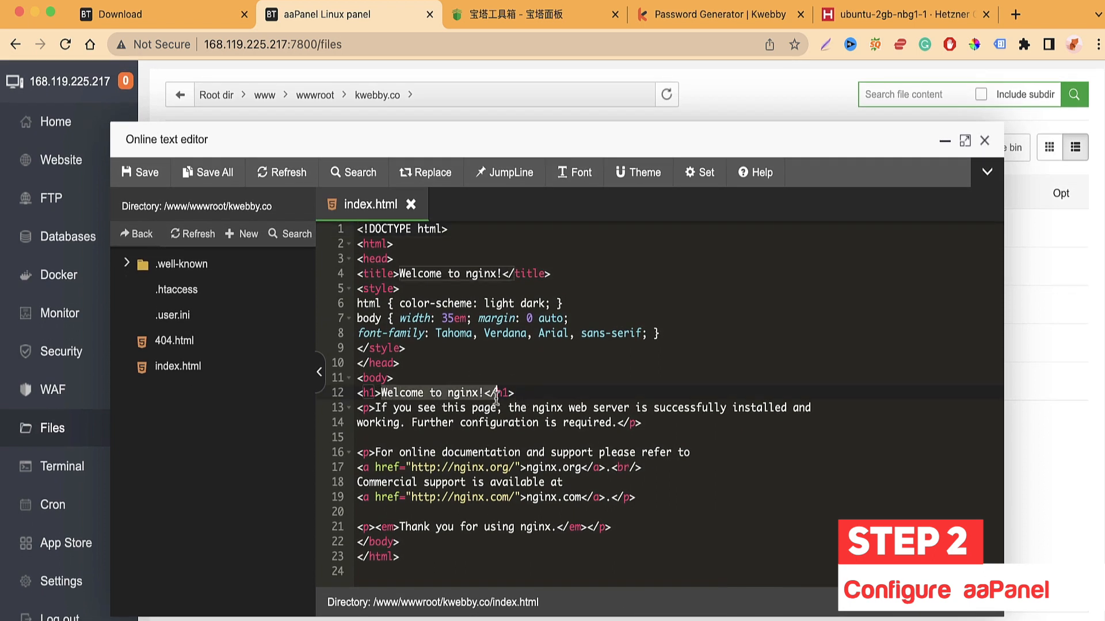
pyautogui.click(519, 448)
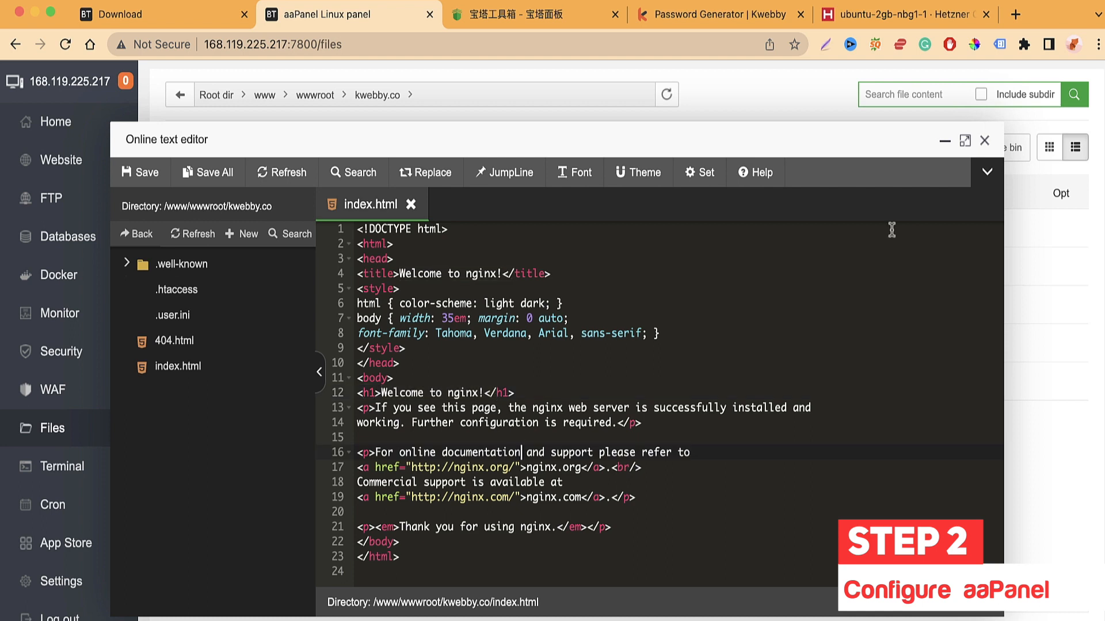
pyautogui.click(985, 142)
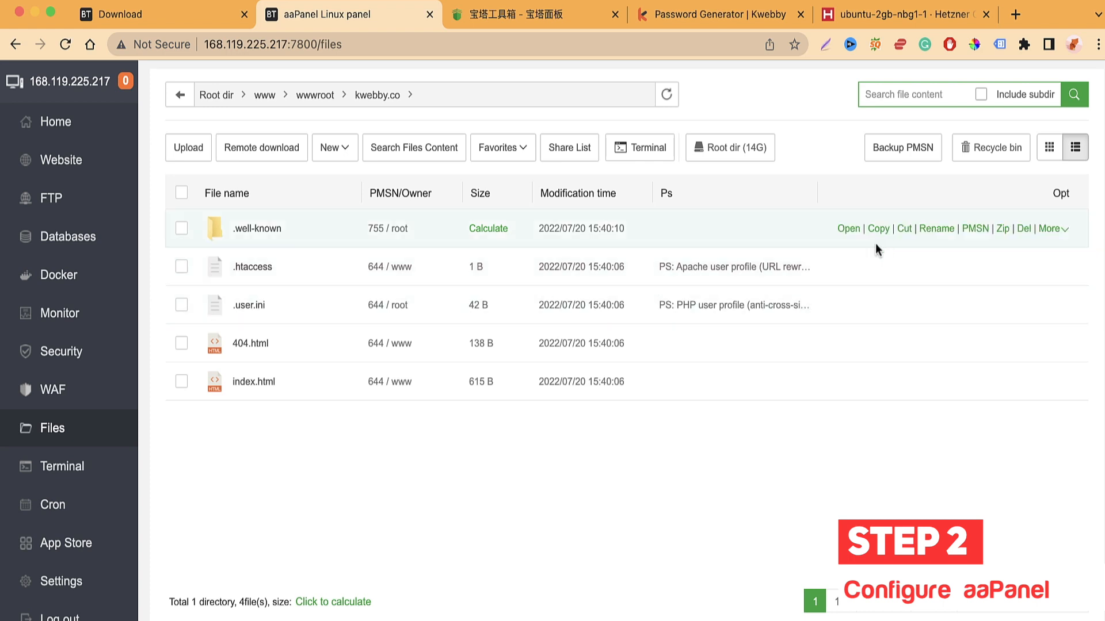
# Step: Check the kwebby.co upload window, close it, and go to the Terminal page
pyautogui.click(198, 147)
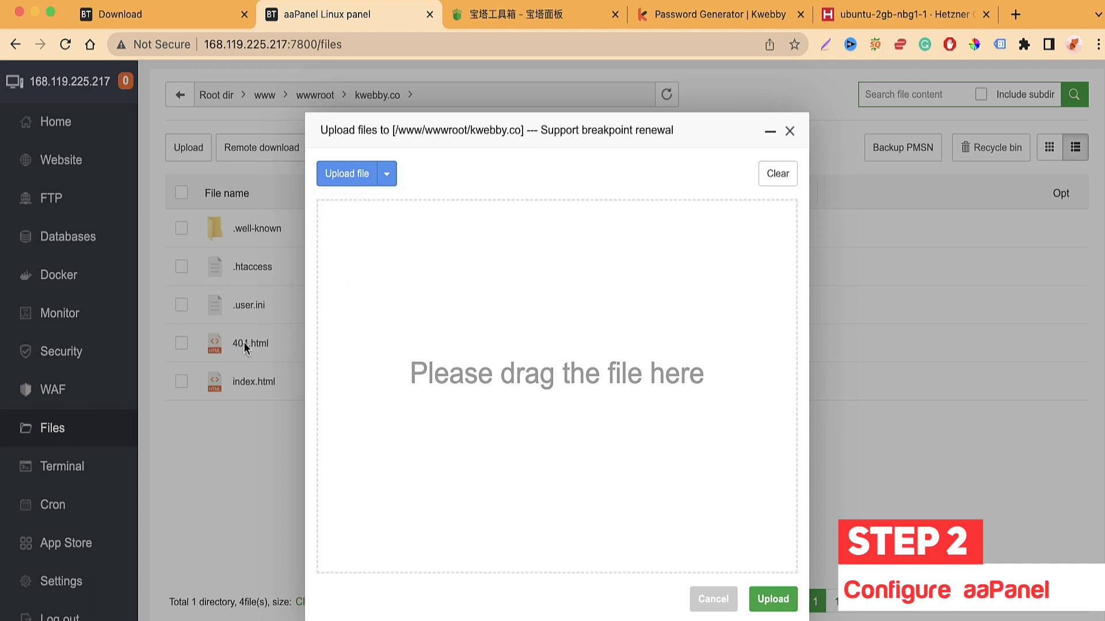
pyautogui.click(789, 133)
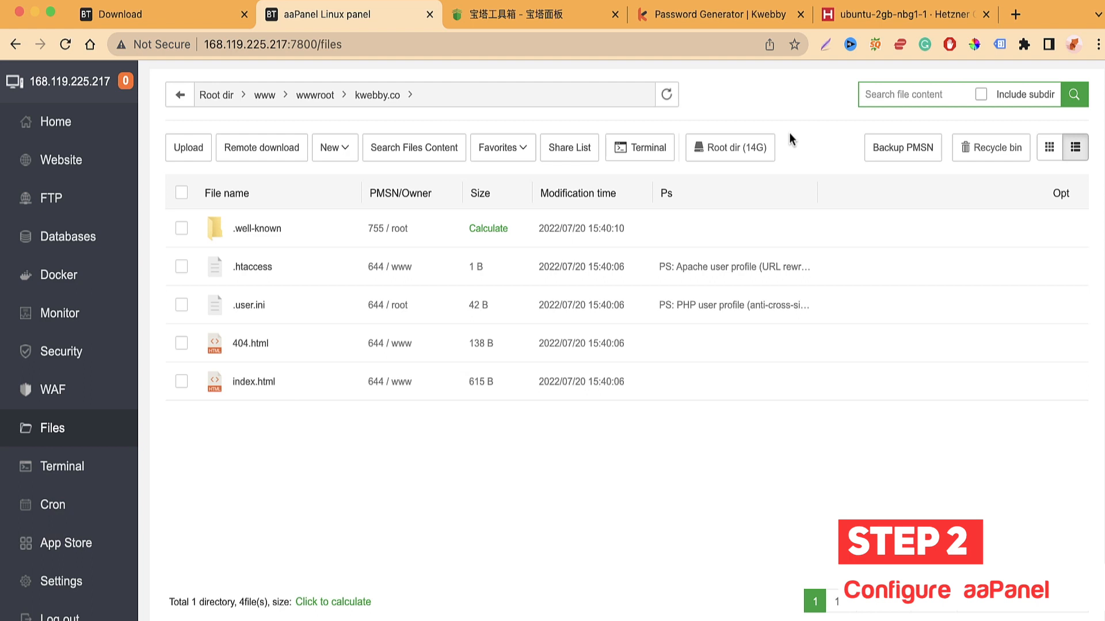
pyautogui.click(89, 478)
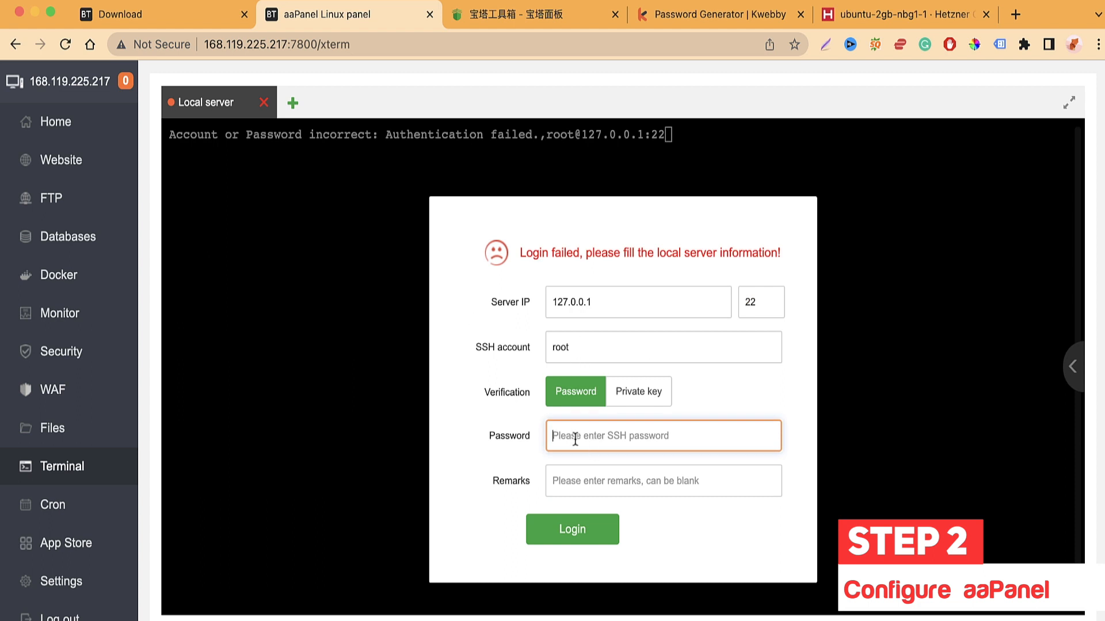
# Step: Leave the terminal's SSH login form and go to the Cron page's Add Cron Job form
pyautogui.click(582, 488)
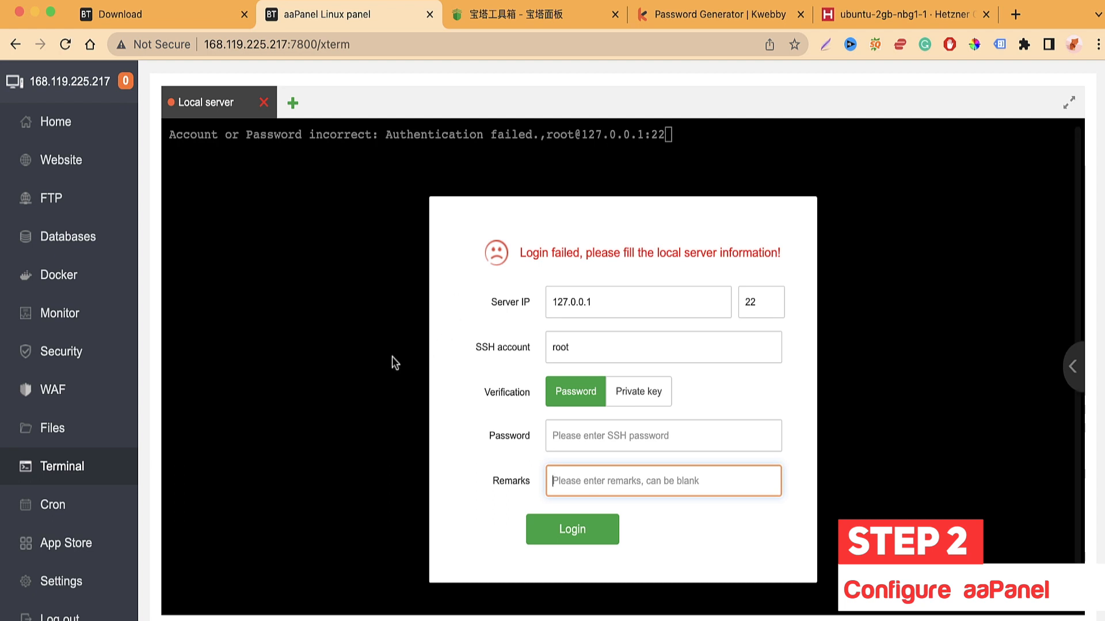
pyautogui.scroll(-1, 394, 466)
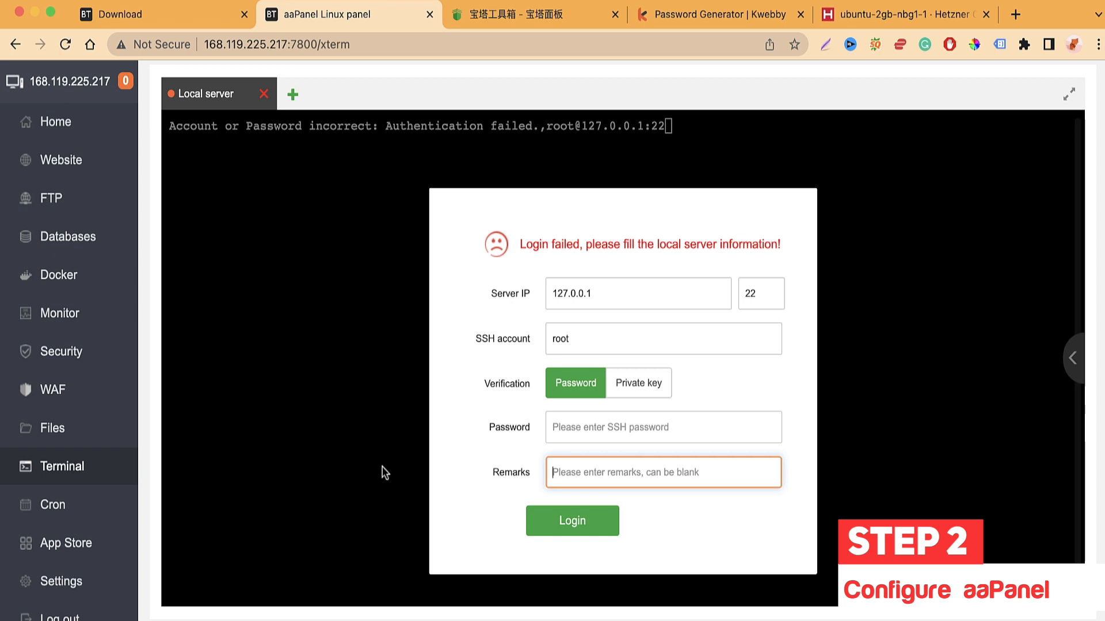
pyautogui.click(83, 522)
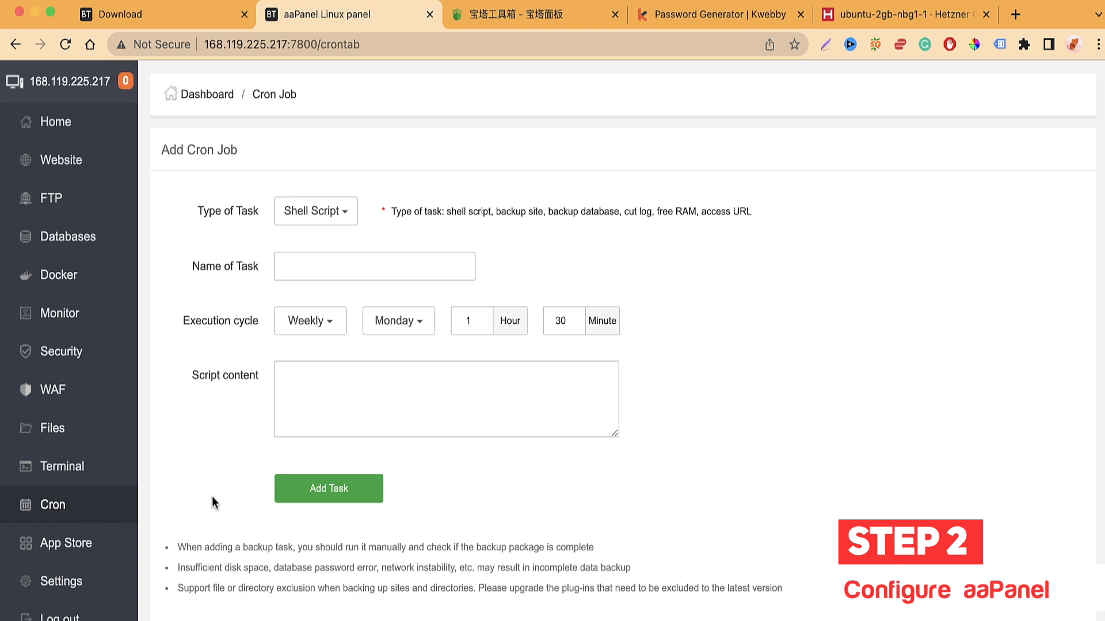
# Step: Try the new cron task's name and script content fields, dismissing autofill suggestions
pyautogui.click(446, 253)
pyautogui.click(554, 253)
pyautogui.click(412, 261)
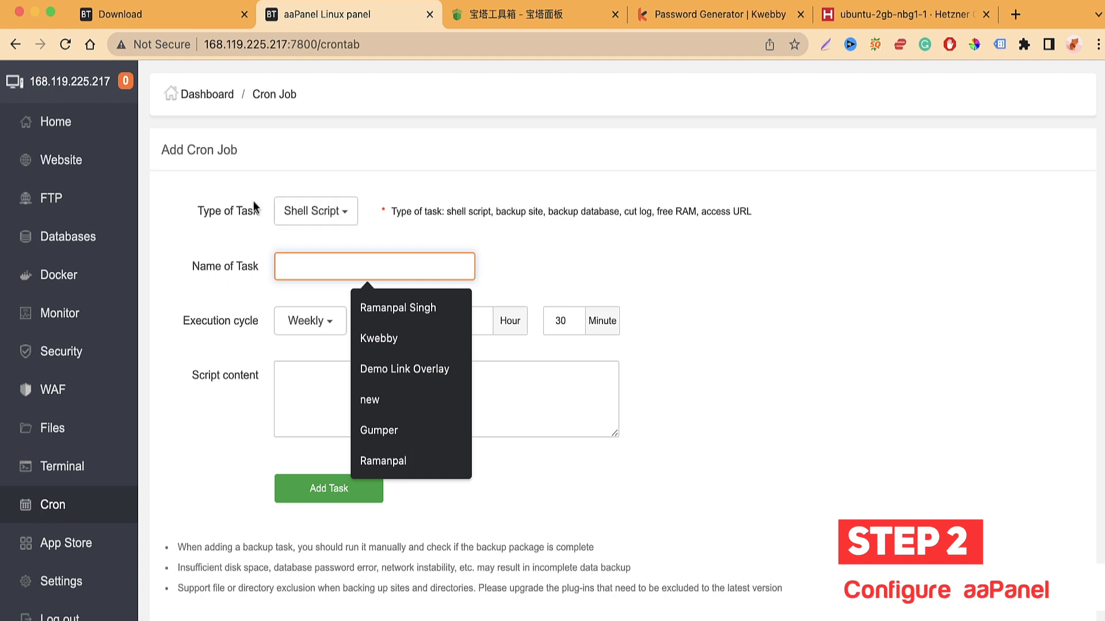
pyautogui.click(241, 267)
pyautogui.click(309, 274)
pyautogui.click(299, 377)
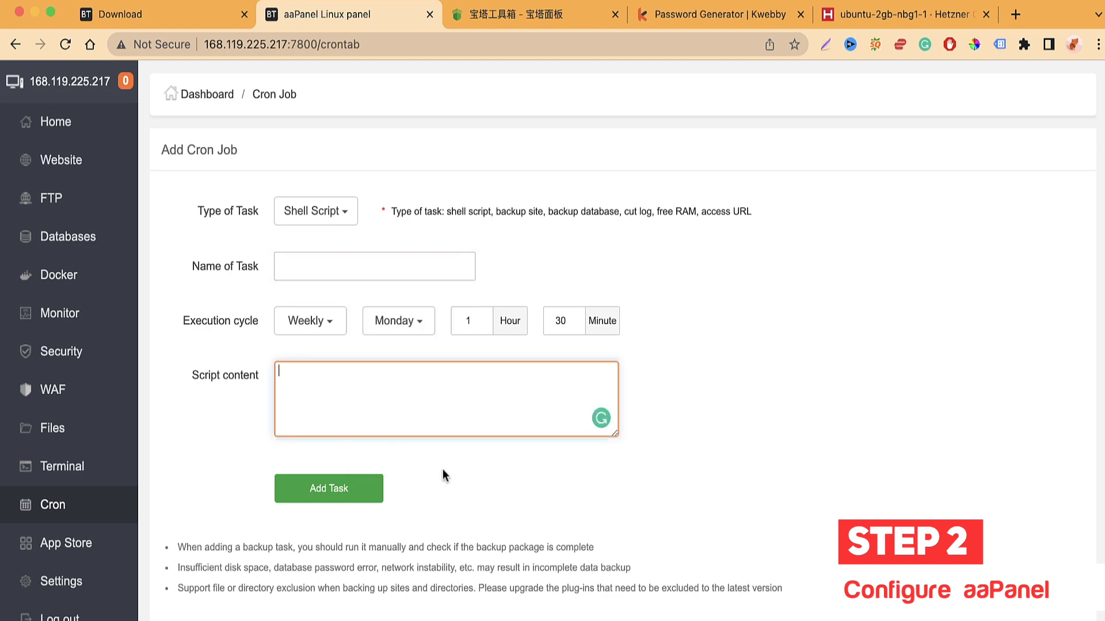
# Step: Set the execution cycle to N Minutes, keeping the interval at 1 minute
pyautogui.scroll(-3, 445, 465)
pyautogui.click(310, 167)
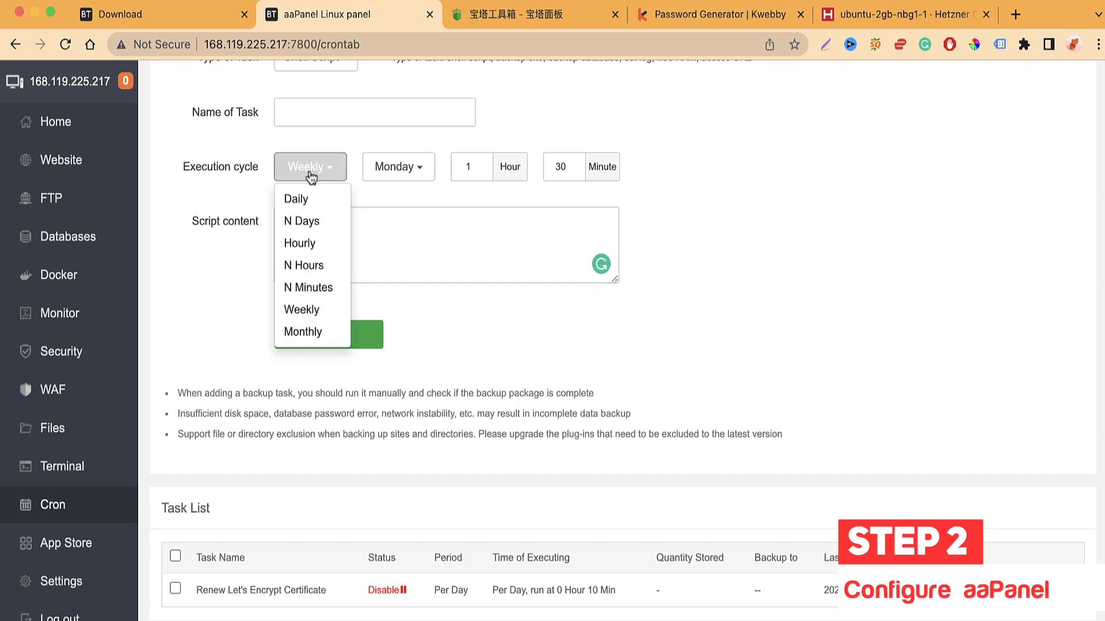
pyautogui.click(316, 295)
pyautogui.click(380, 167)
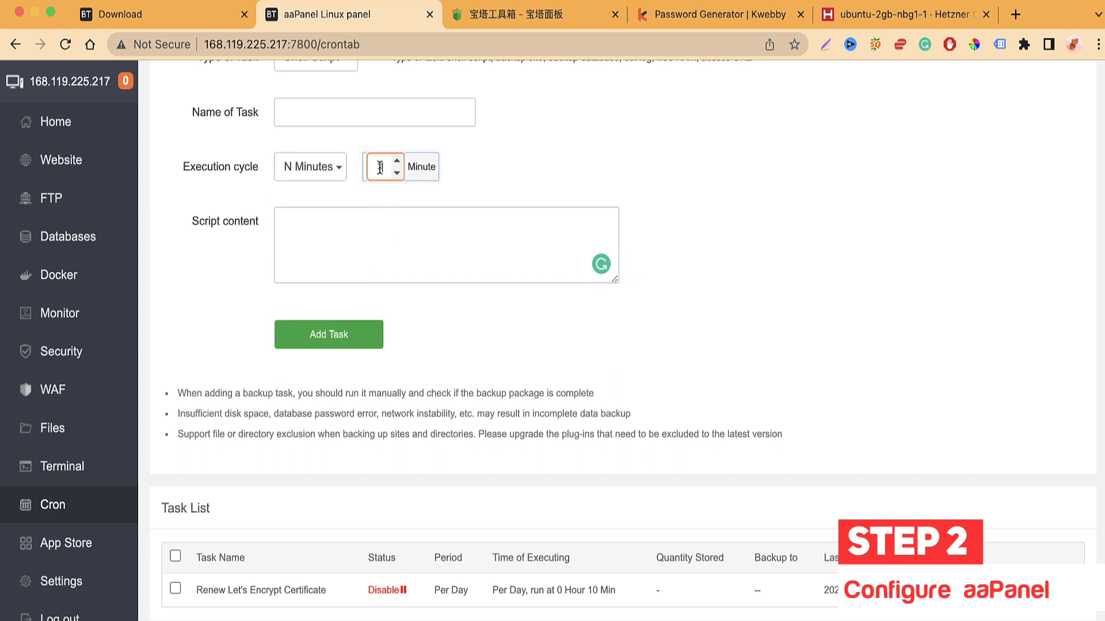
pyautogui.click(491, 378)
# Step: Highlight the Task List heading and Renew Let's Encrypt Certificate task, then go to the App Store
pyautogui.scroll(-1, 426, 379)
pyautogui.scroll(1, 418, 387)
pyautogui.moveTo(151, 510); pyautogui.dragTo(265, 509)
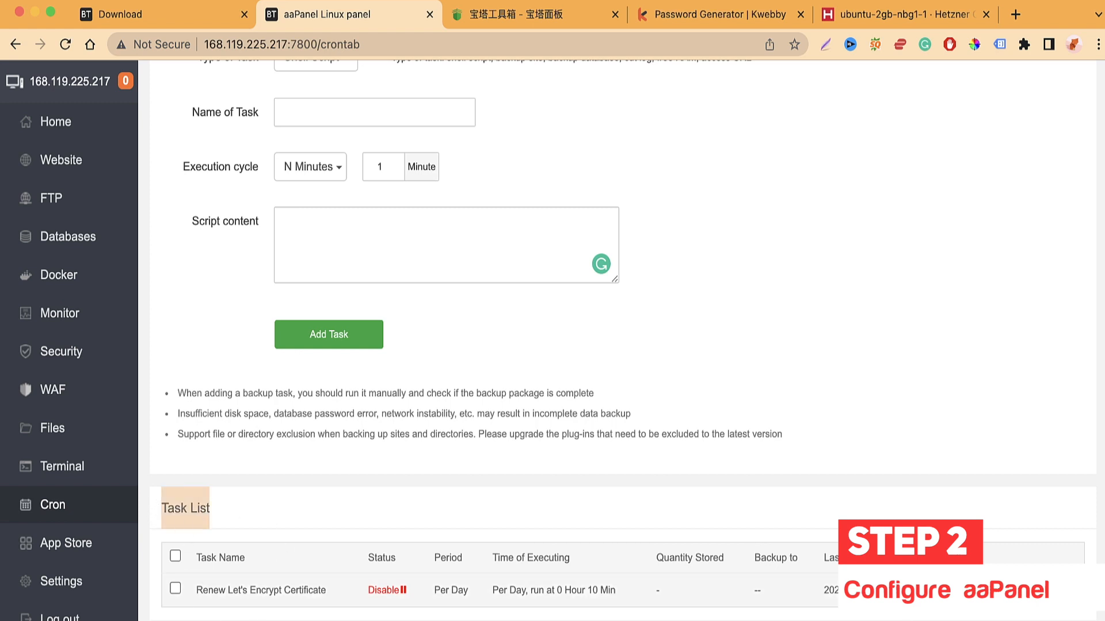
pyautogui.moveTo(196, 590); pyautogui.dragTo(321, 594)
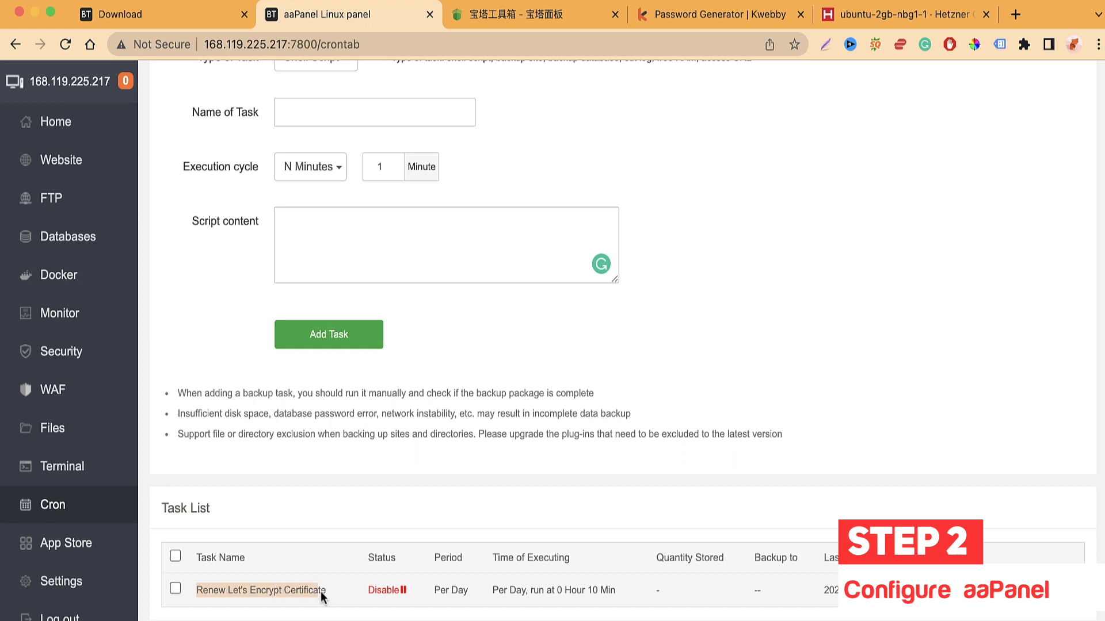
pyautogui.click(369, 496)
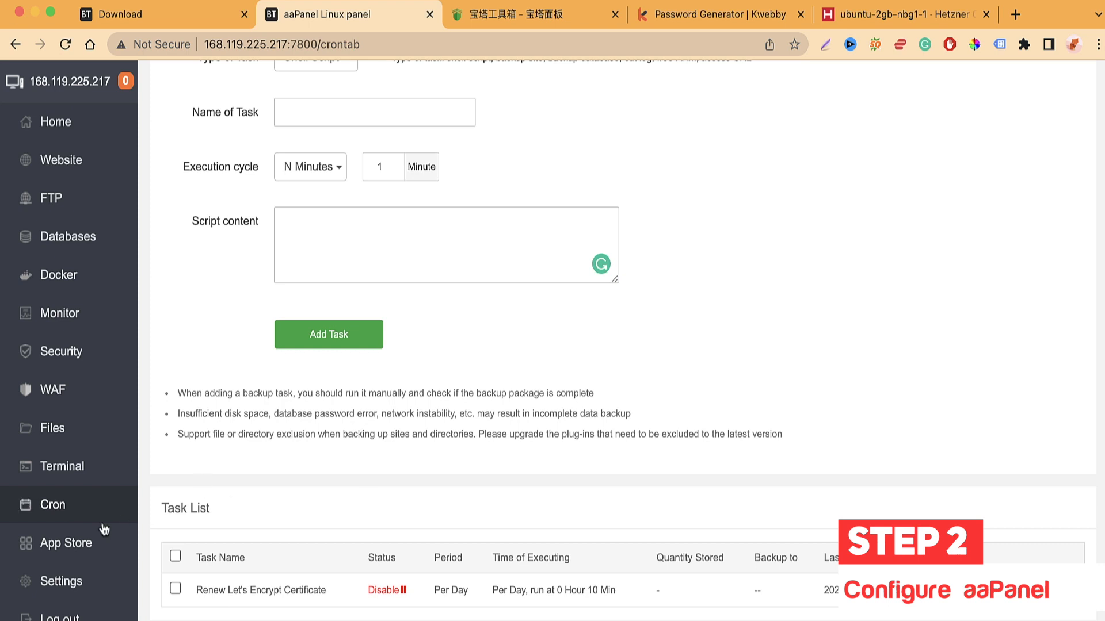
pyautogui.click(92, 543)
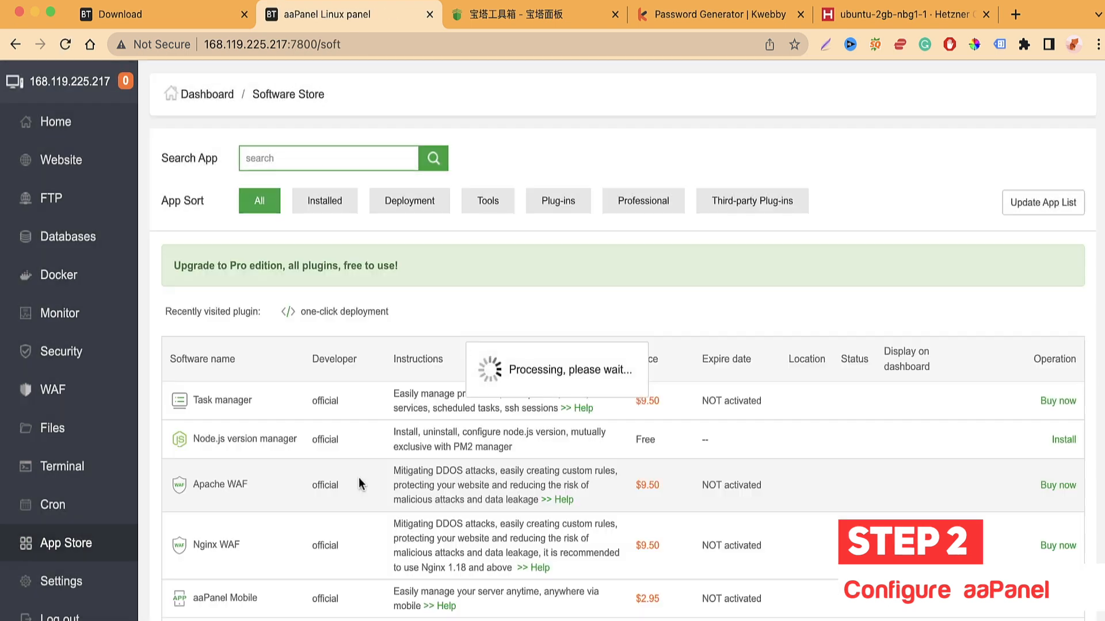
# Step: Go to Panel Settings and scroll down to the API option
pyautogui.scroll(-10, 358, 478)
pyautogui.click(81, 582)
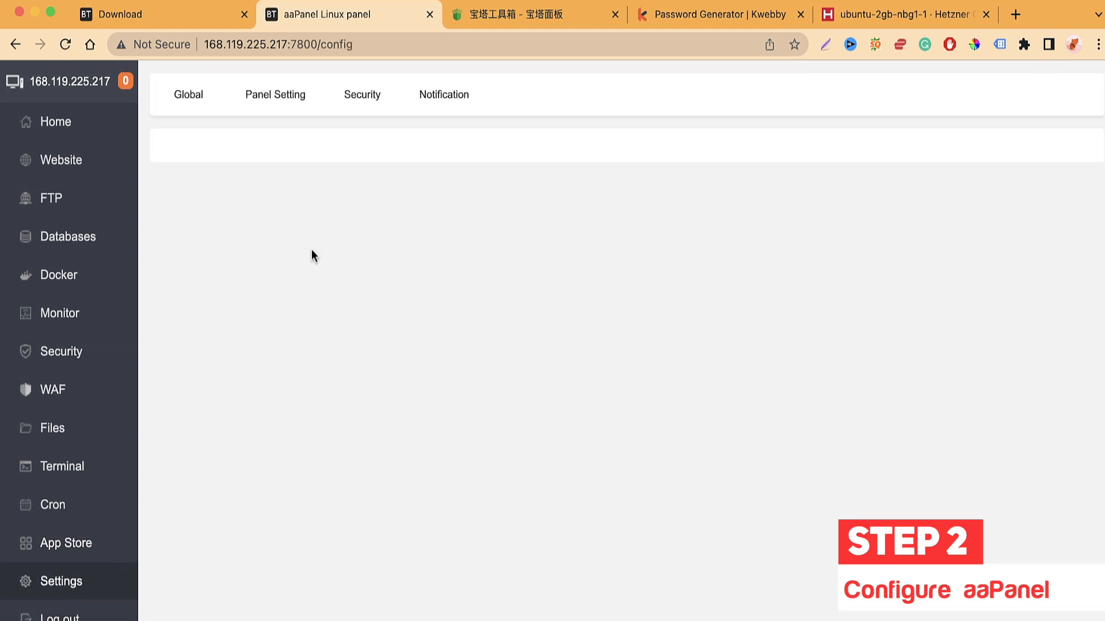
pyautogui.scroll(-2, 229, 341)
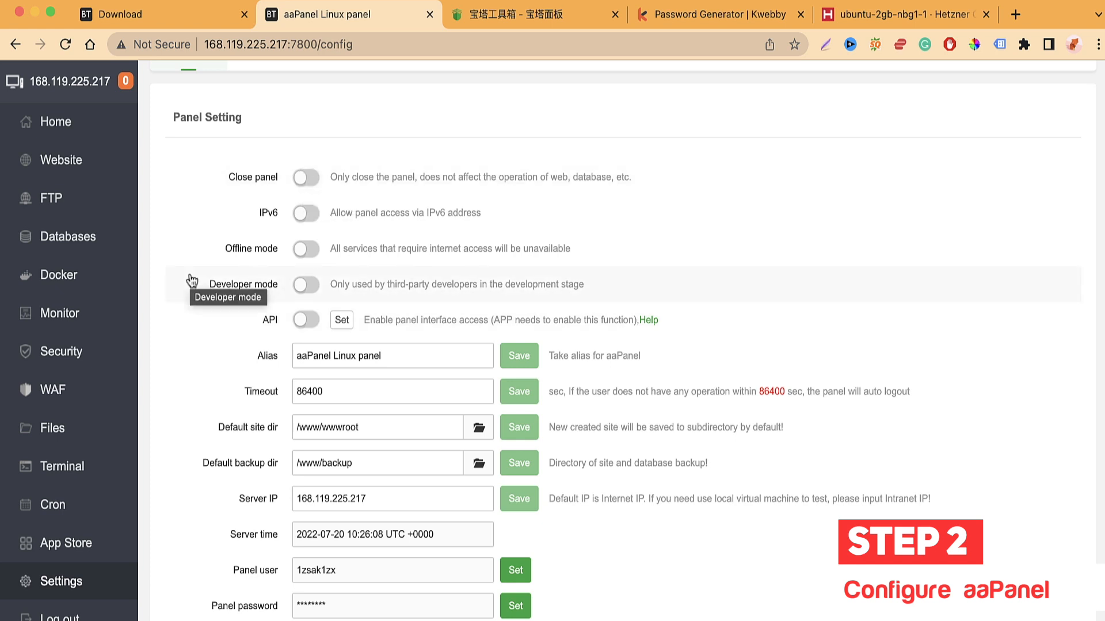
pyautogui.scroll(-1, 201, 324)
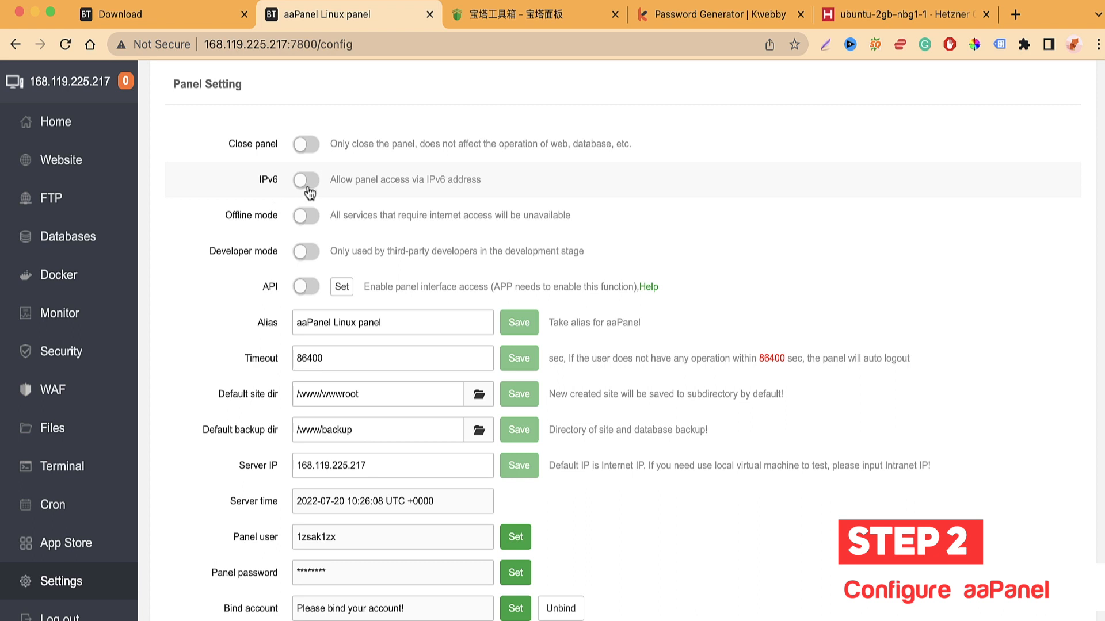
pyautogui.scroll(-2, 221, 322)
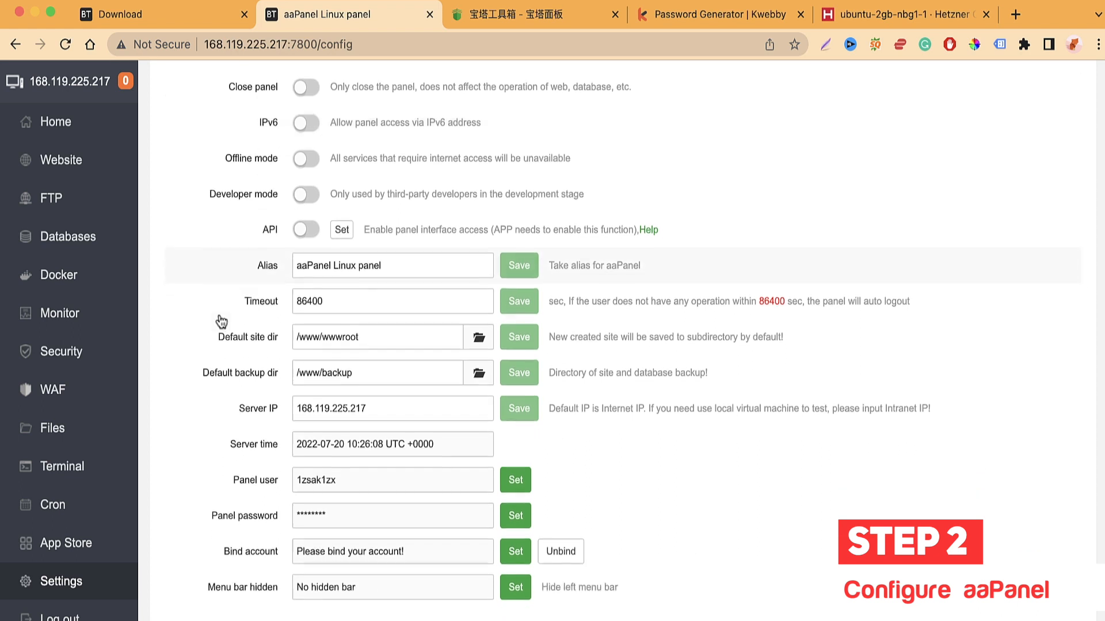
# Step: Turn the panel API on to view its configuration, then switch it back off and review settings
pyautogui.click(303, 227)
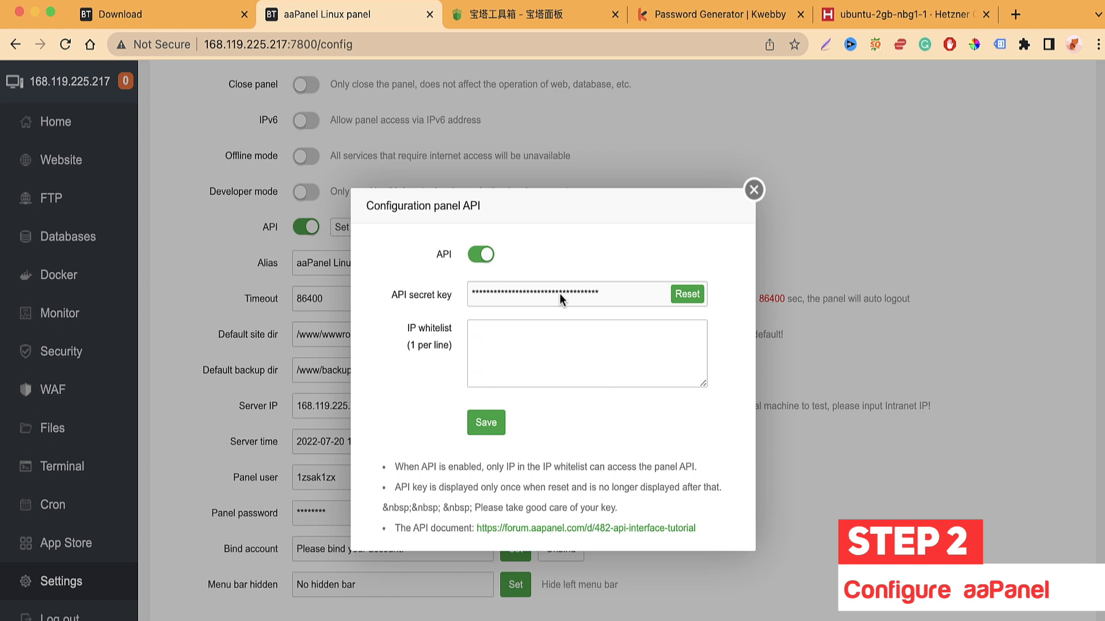
pyautogui.click(746, 205)
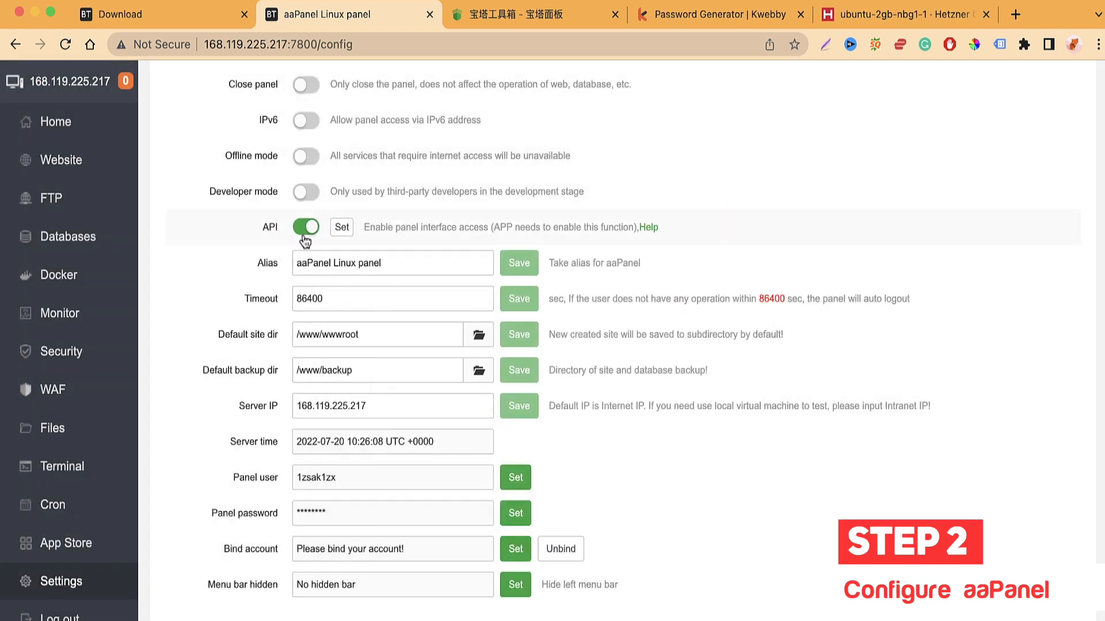
pyautogui.click(304, 228)
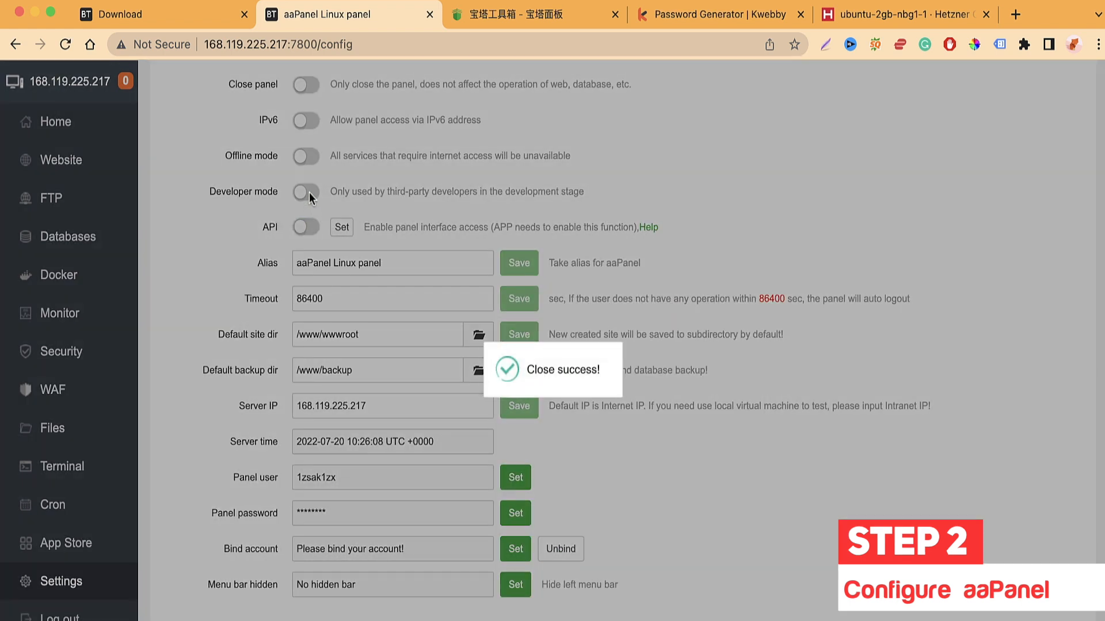
pyautogui.scroll(1, 264, 271)
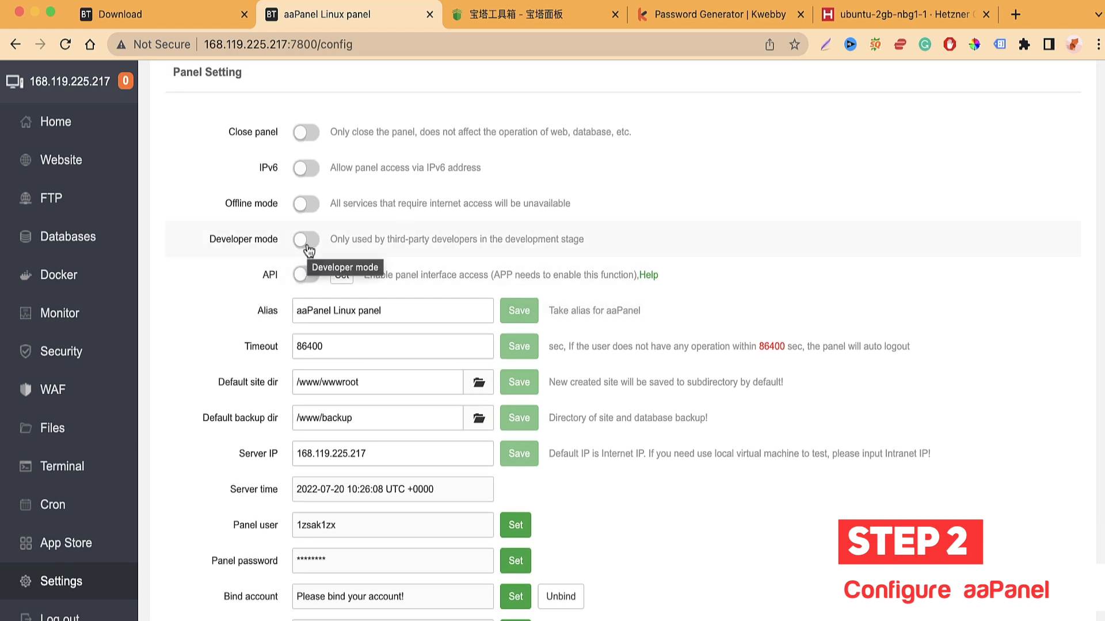
pyautogui.scroll(1, 259, 224)
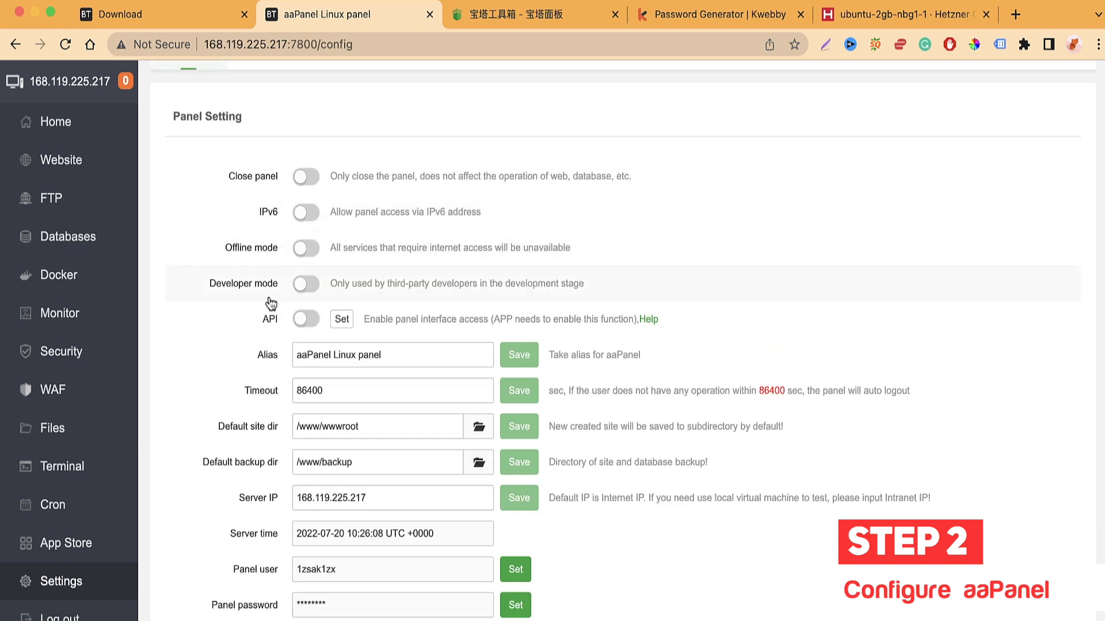
pyautogui.scroll(-1, 298, 281)
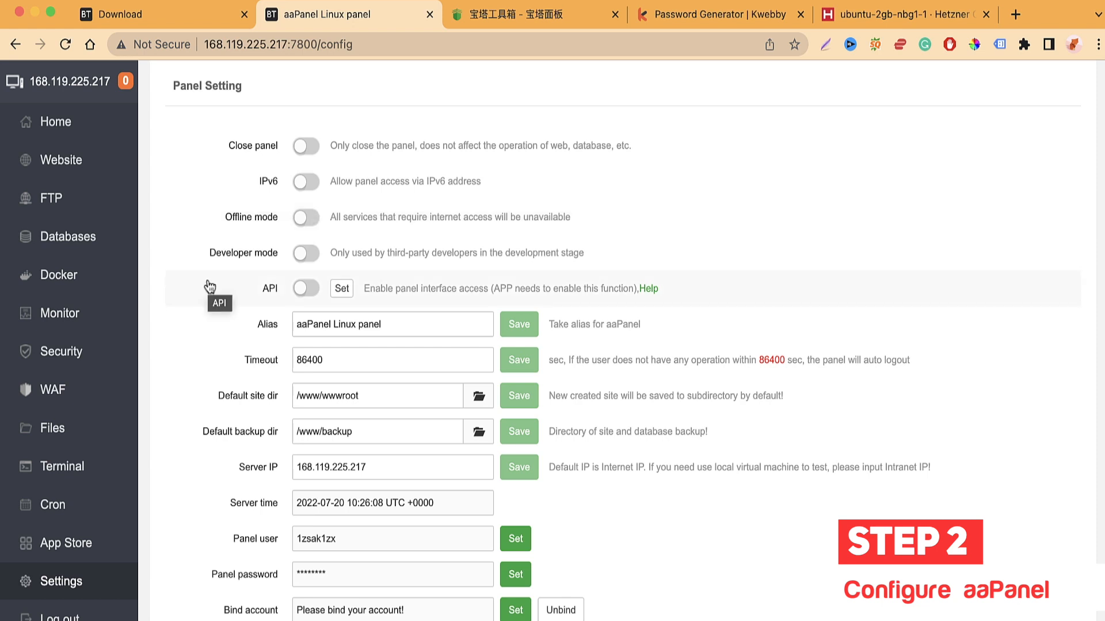
pyautogui.scroll(-4, 213, 291)
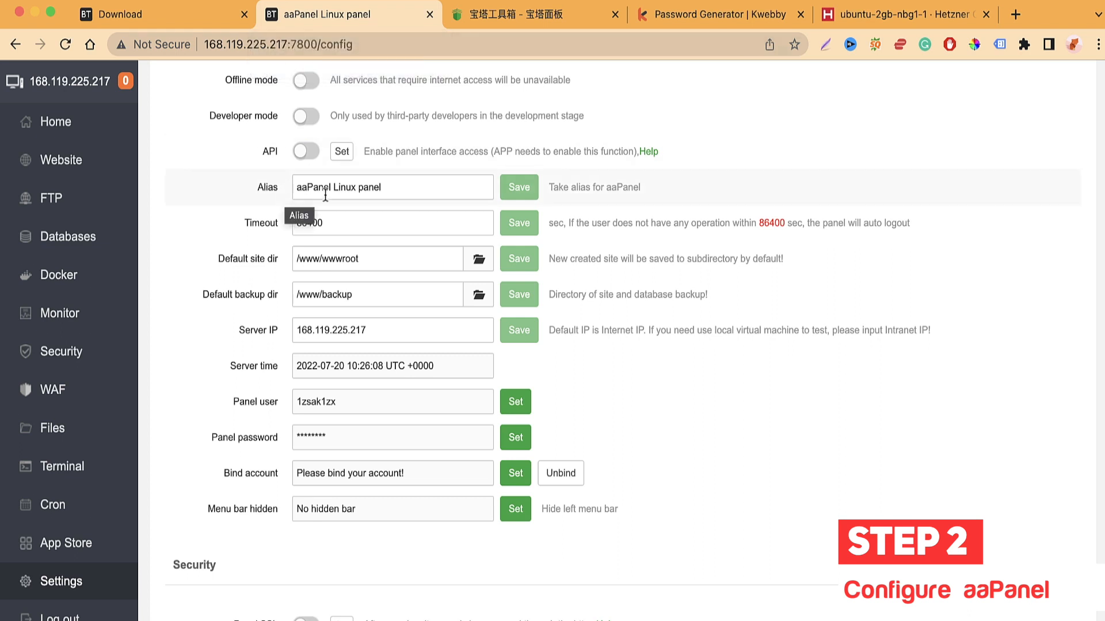
pyautogui.scroll(-2, 236, 233)
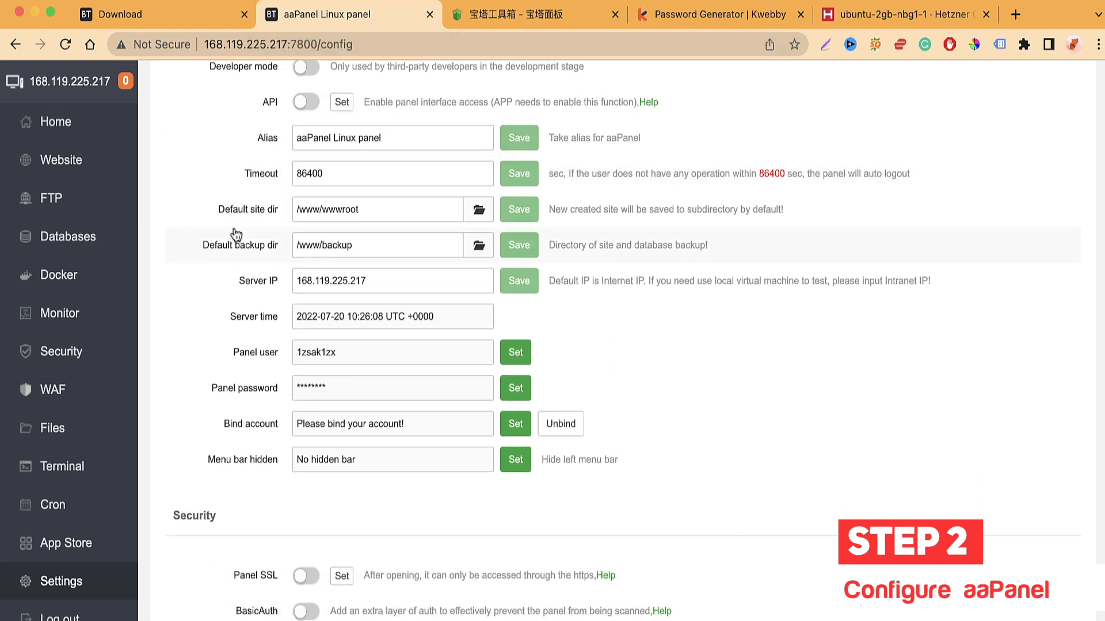
pyautogui.scroll(-1, 230, 282)
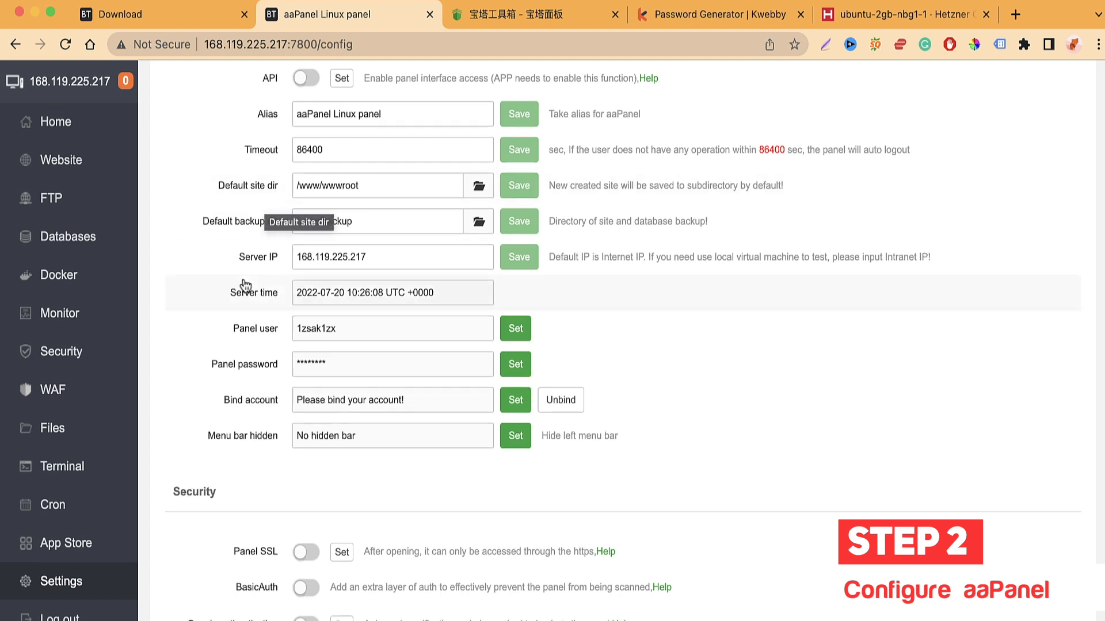
pyautogui.scroll(-1, 265, 206)
pyautogui.click(327, 160)
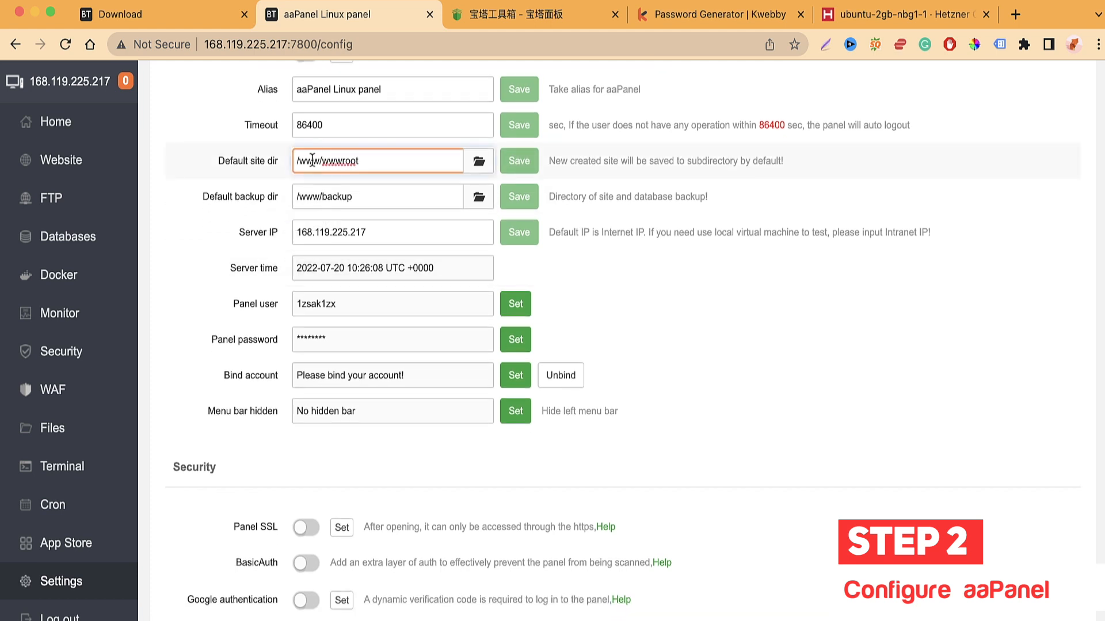
pyautogui.moveTo(296, 161); pyautogui.dragTo(358, 161)
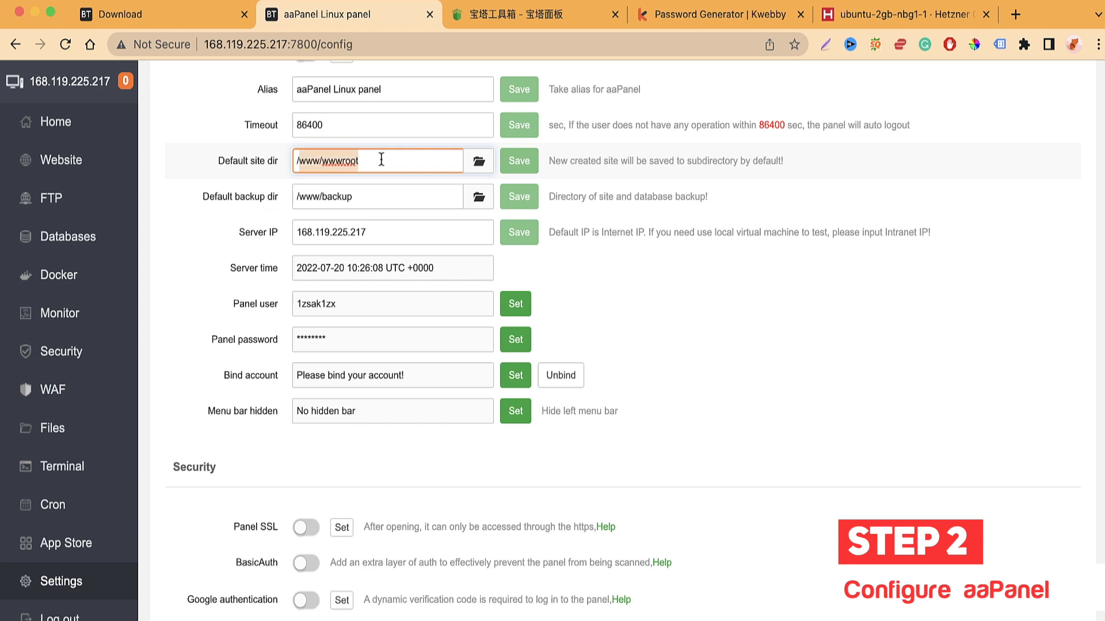
pyautogui.click(344, 161)
pyautogui.moveTo(322, 161); pyautogui.dragTo(368, 157)
pyautogui.write('site')
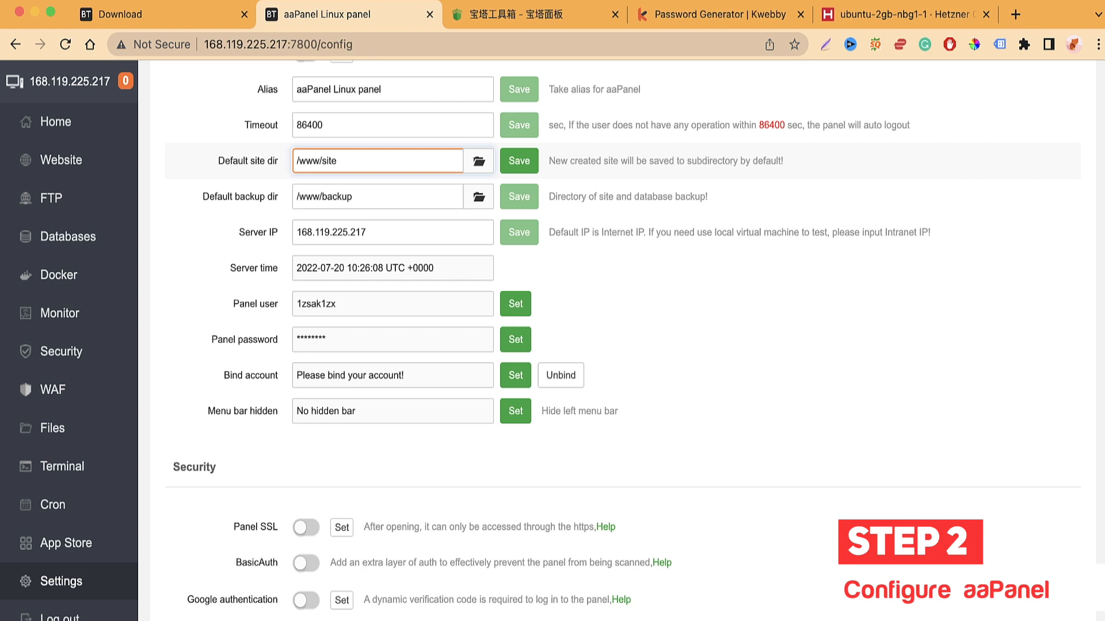
pyautogui.press('BackSpace')
pyautogui.press('BackSpace')
pyautogui.press('BackSpace')
pyautogui.press('BackSpace')
pyautogui.write('wwwroot')
pyautogui.click(211, 244)
pyautogui.scroll(-1, 210, 243)
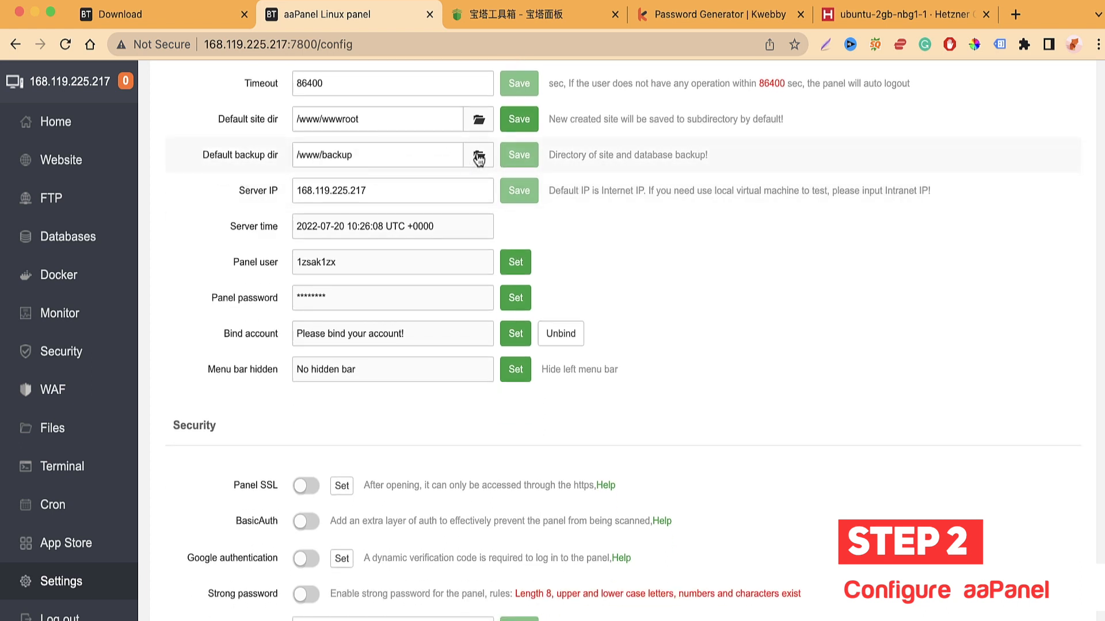
pyautogui.scroll(-1, 207, 375)
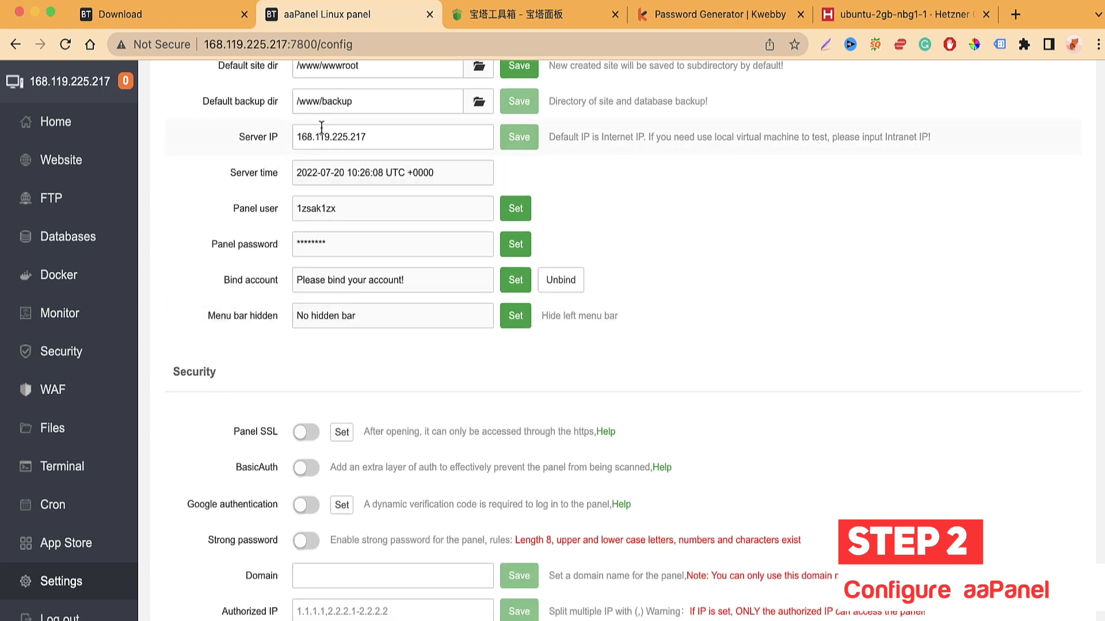
pyautogui.scroll(-1, 224, 247)
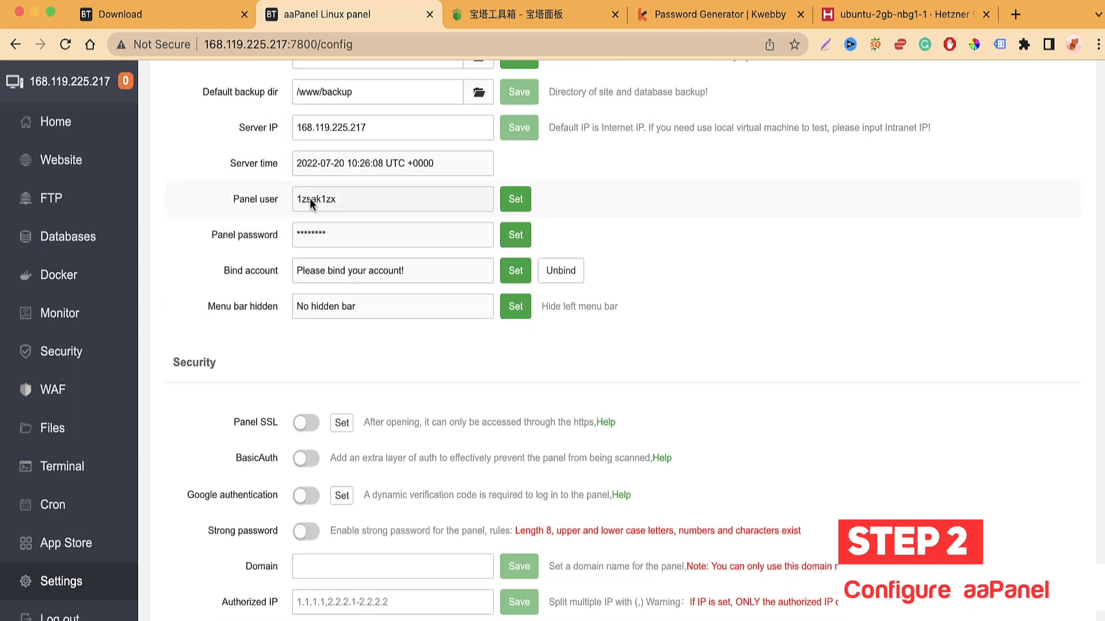
pyautogui.scroll(-1, 253, 261)
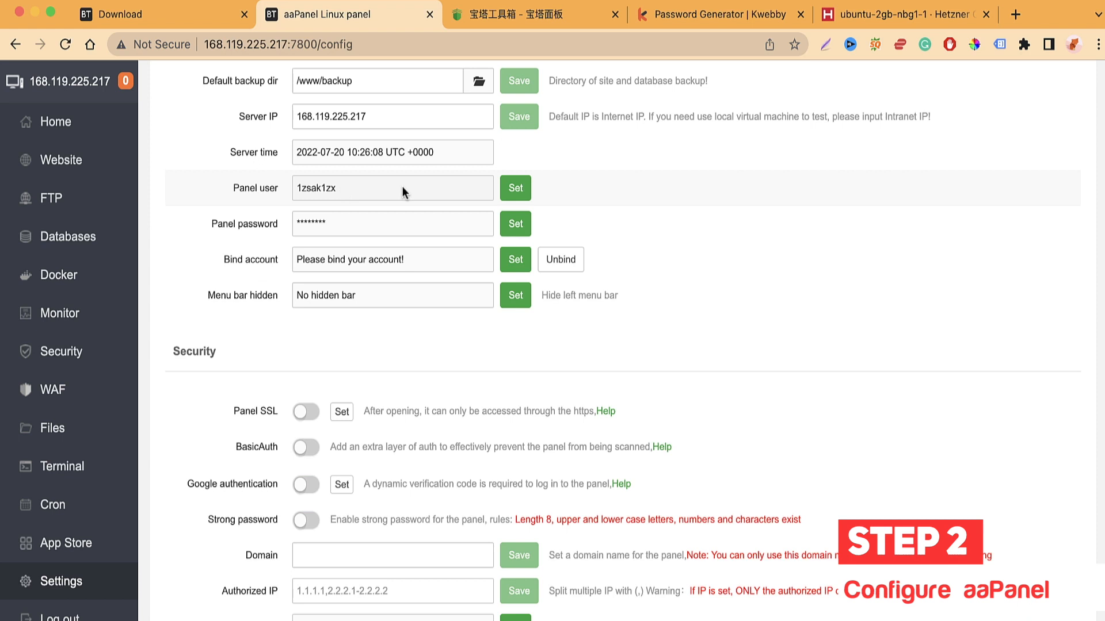
pyautogui.scroll(-1, 254, 270)
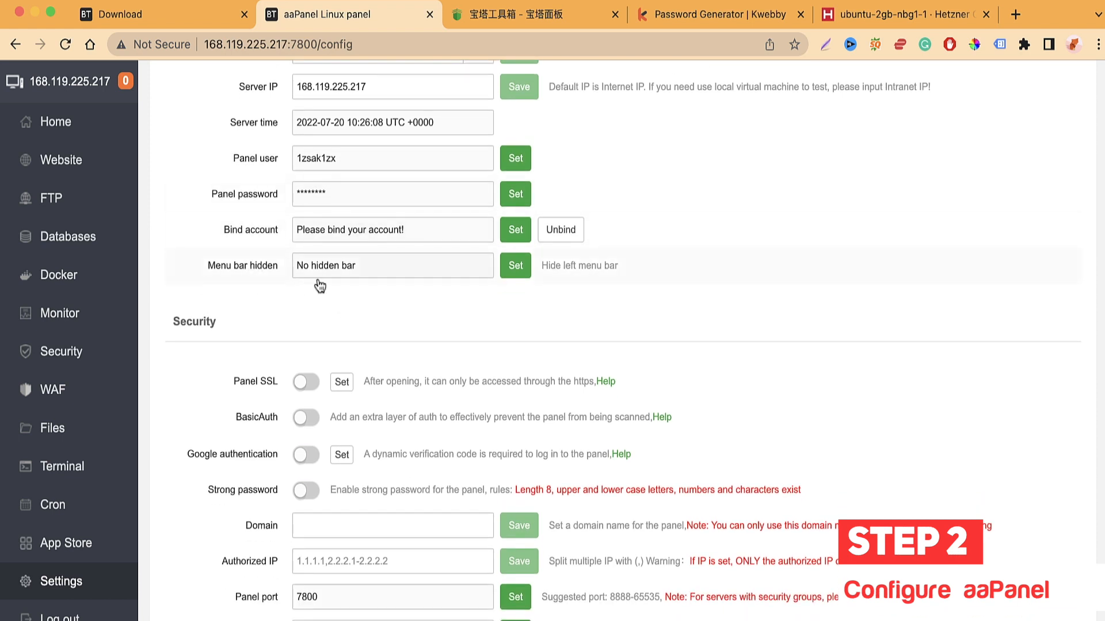
pyautogui.scroll(-2, 259, 283)
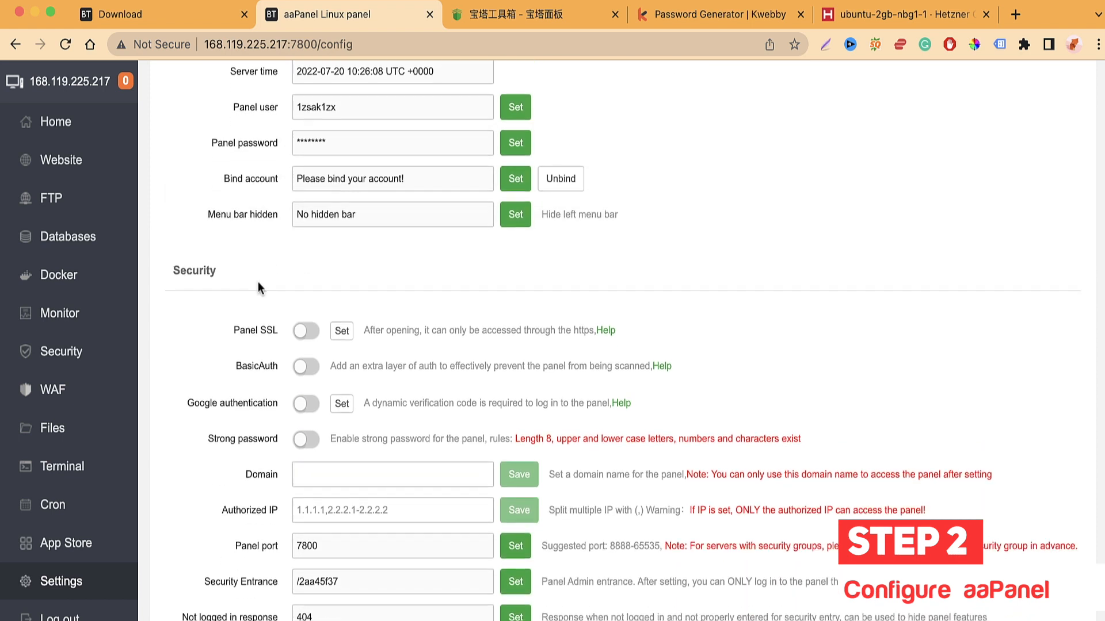
pyautogui.scroll(-5, 288, 285)
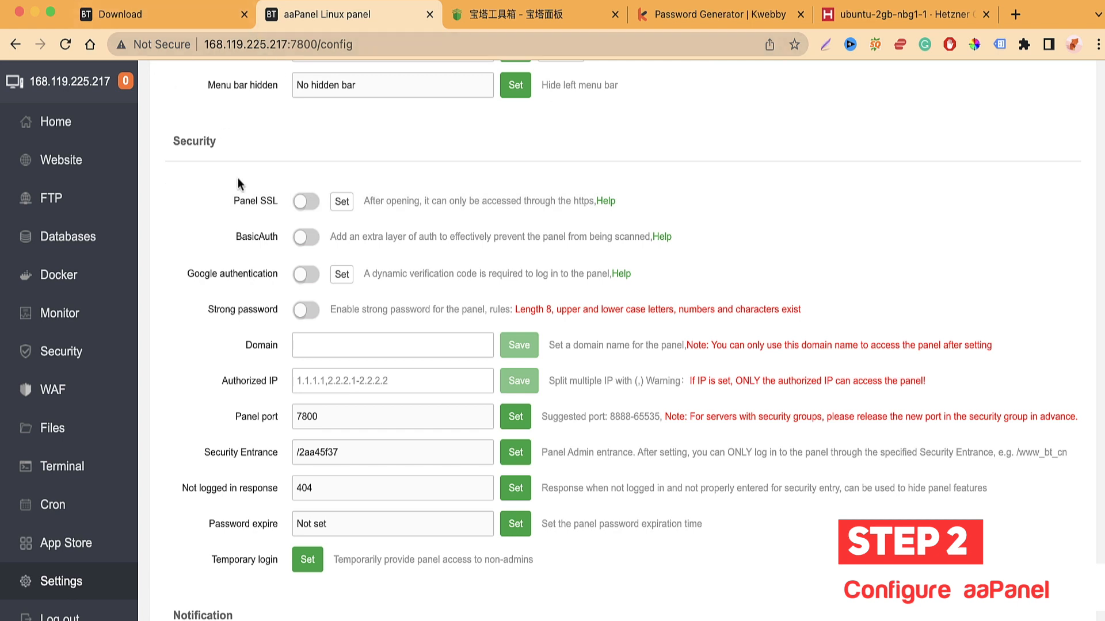
pyautogui.scroll(-1, 260, 305)
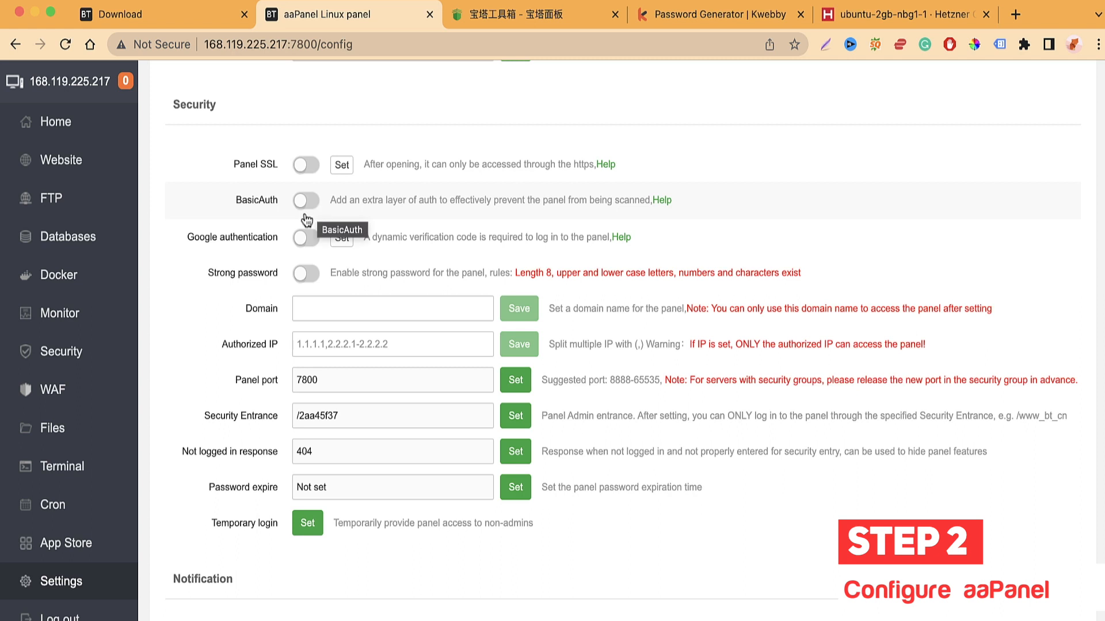
pyautogui.scroll(-1, 288, 259)
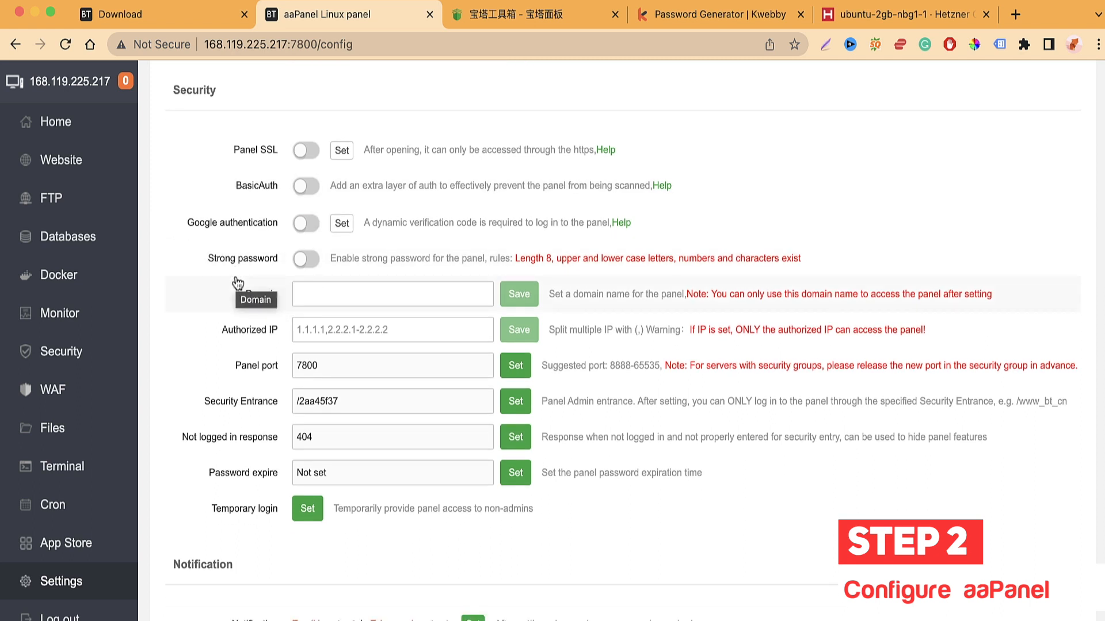
pyautogui.click(305, 224)
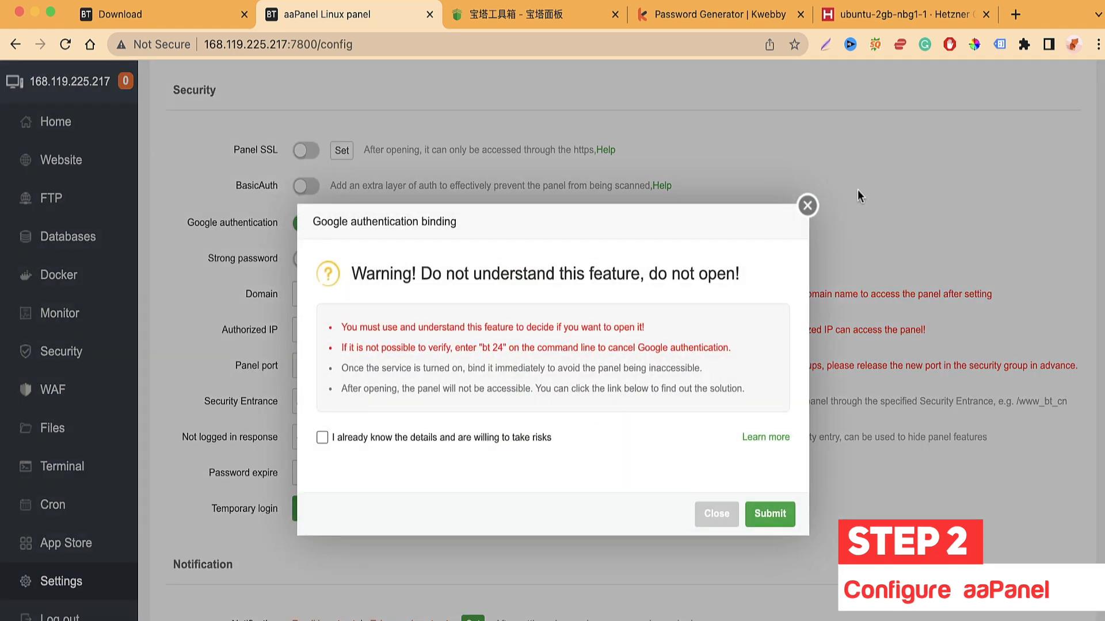
pyautogui.click(808, 206)
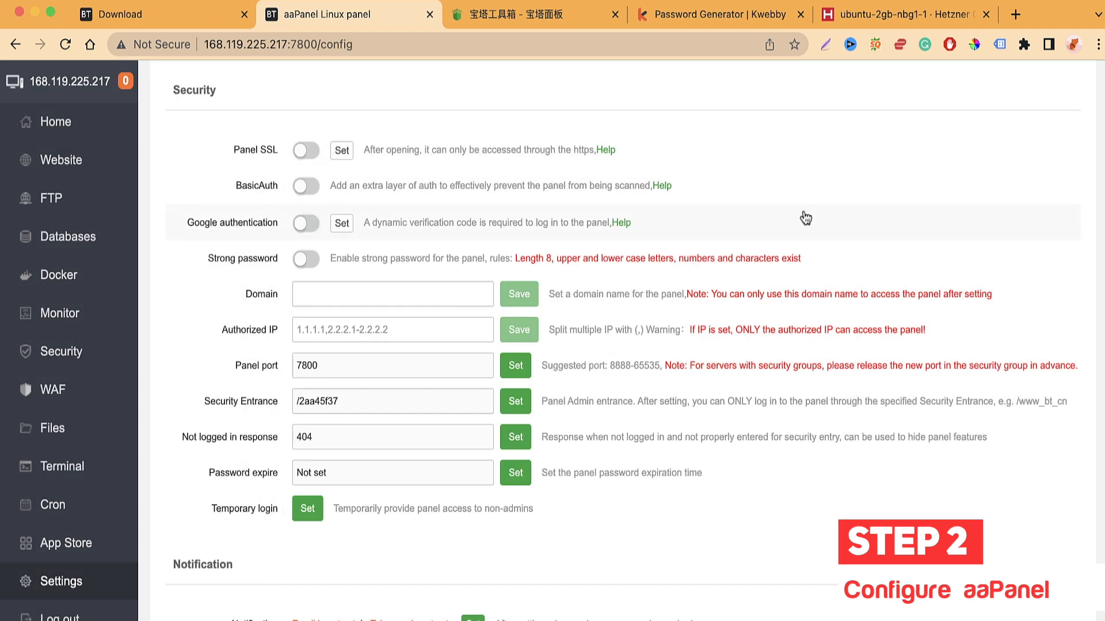
pyautogui.click(341, 224)
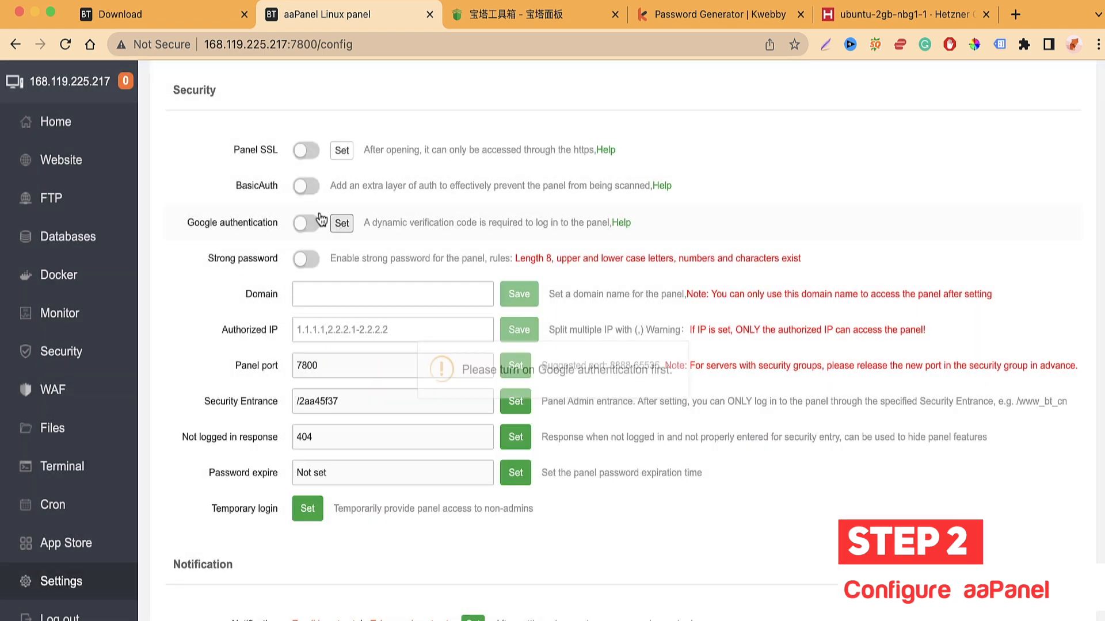
pyautogui.click(306, 223)
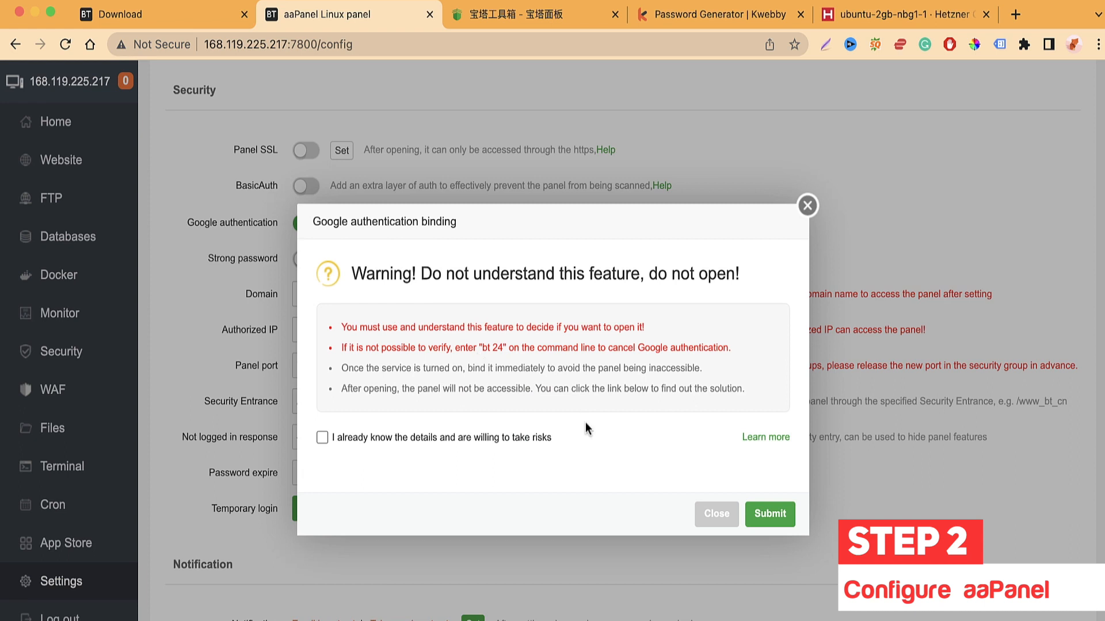
pyautogui.click(807, 205)
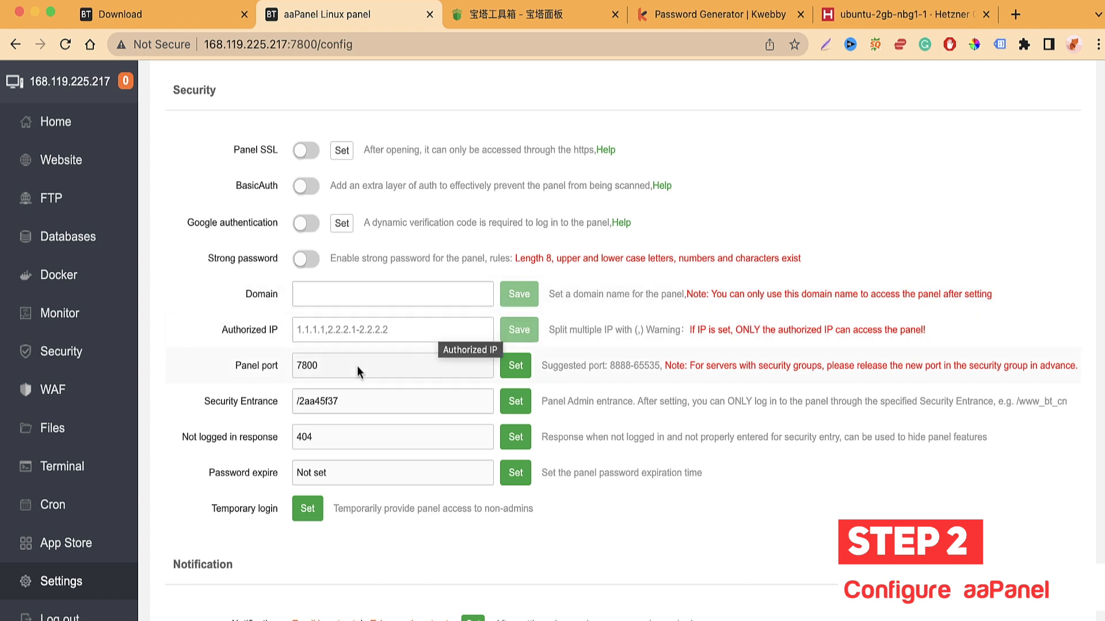
pyautogui.scroll(-2, 439, 326)
pyautogui.click(307, 196)
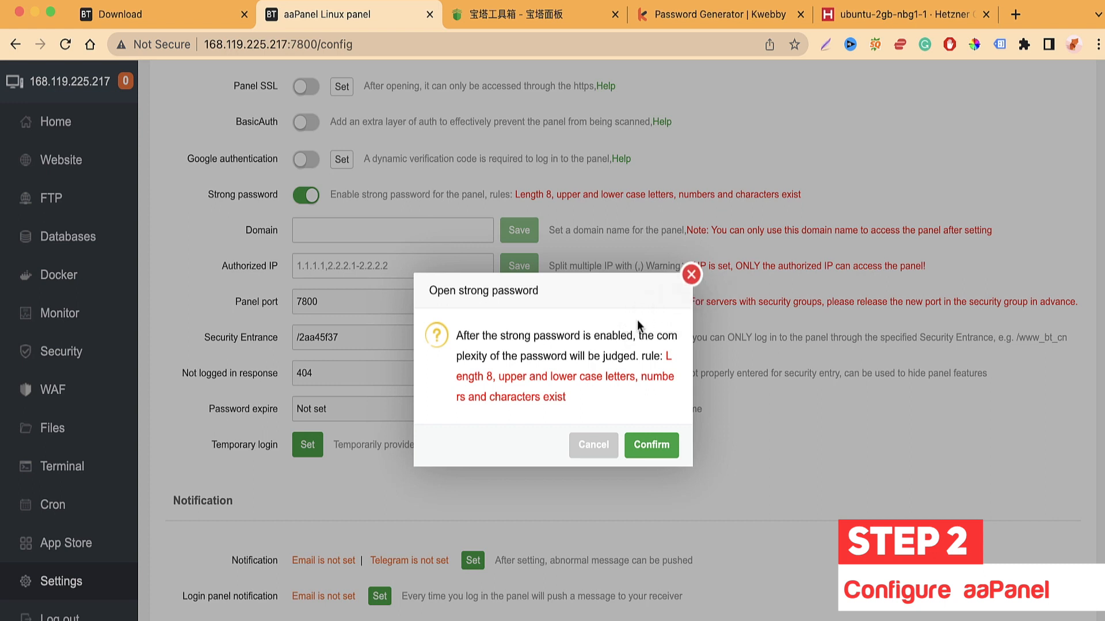
pyautogui.click(691, 274)
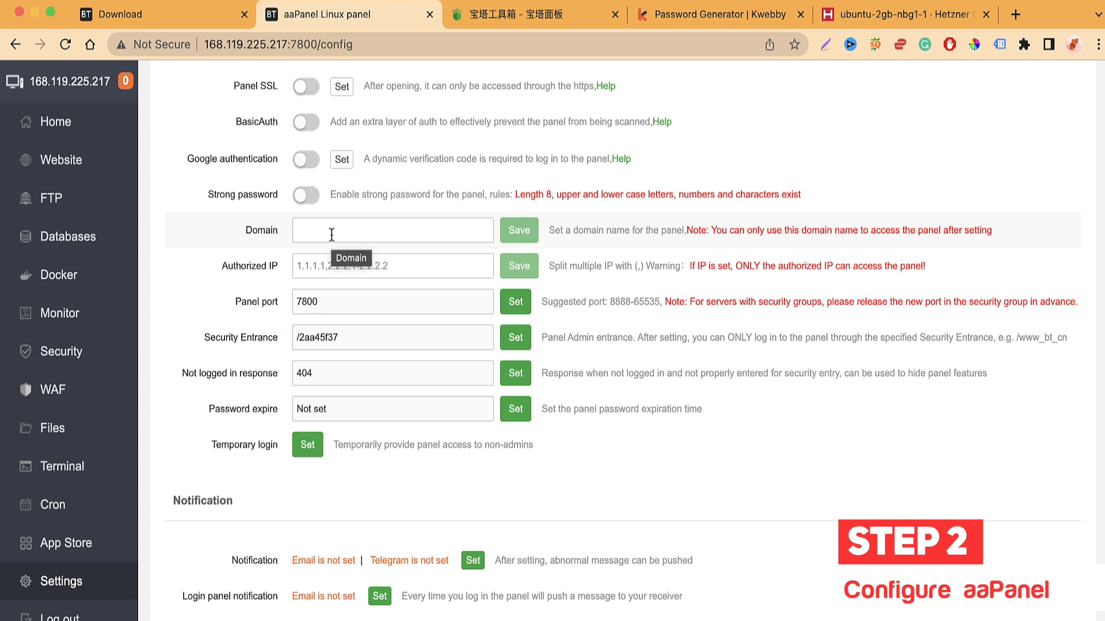
pyautogui.scroll(-1, 377, 227)
pyautogui.click(386, 197)
pyautogui.moveTo(226, 344); pyautogui.dragTo(229, 388)
pyautogui.click(190, 436)
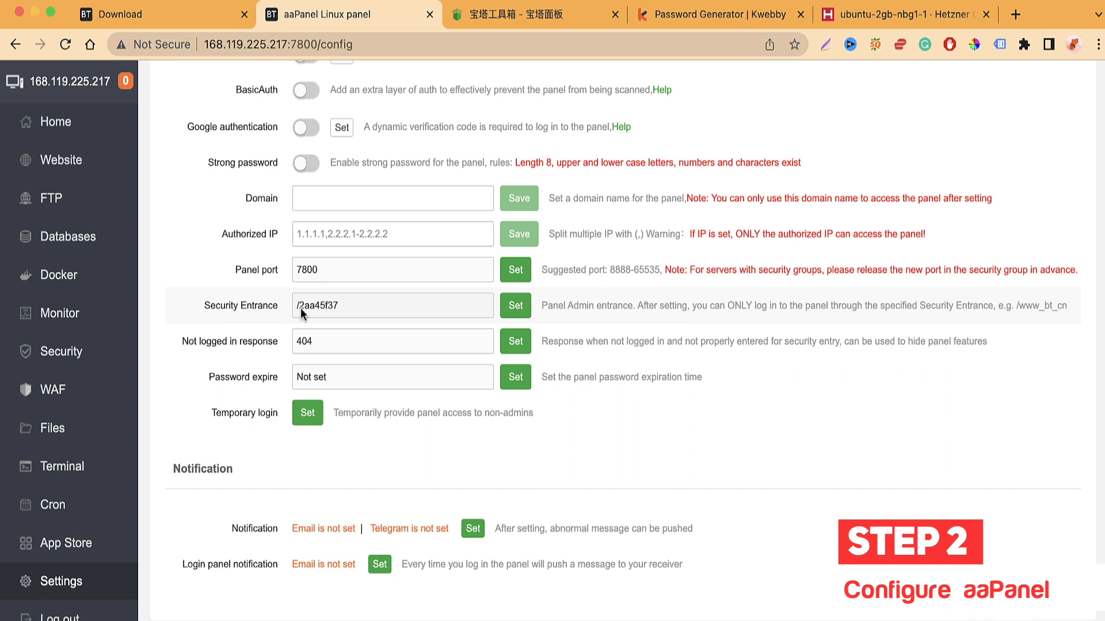
pyautogui.moveTo(298, 311); pyautogui.dragTo(355, 313)
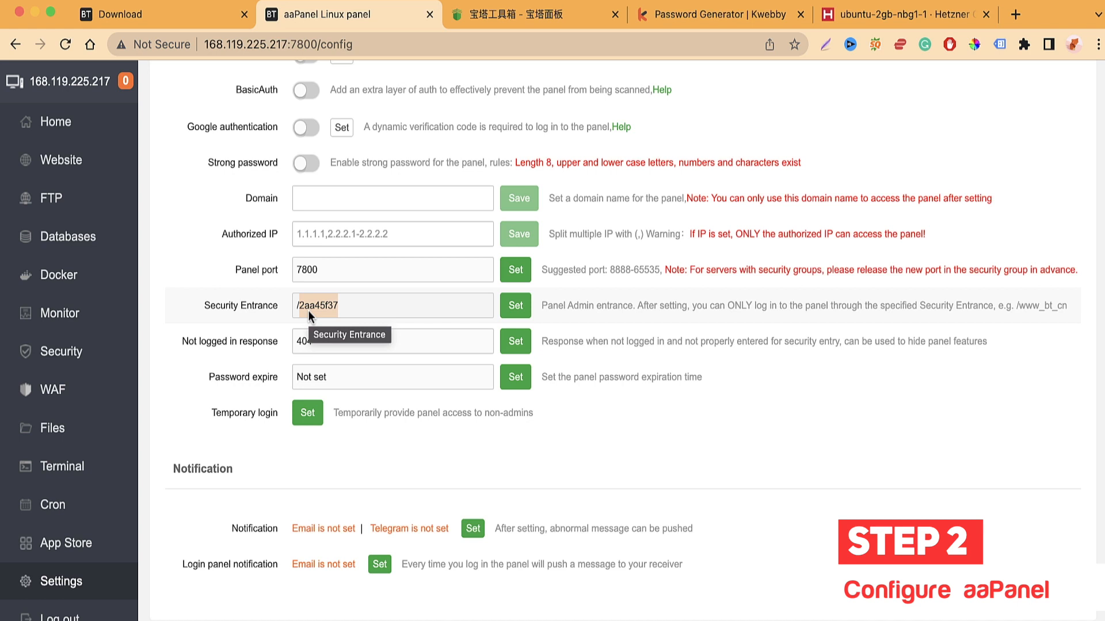
pyautogui.click(262, 315)
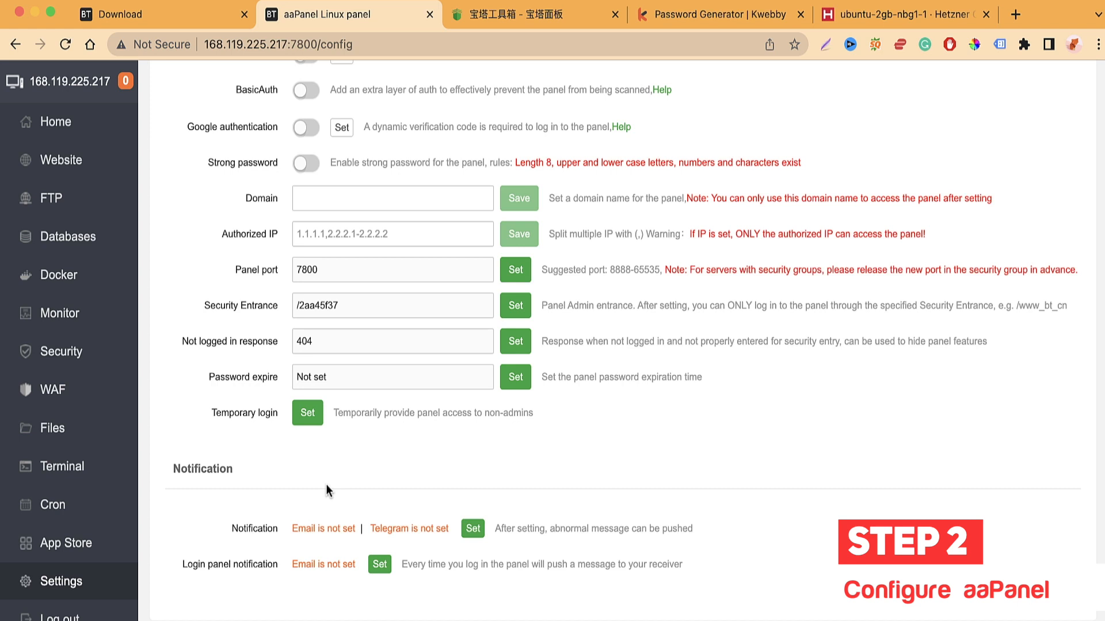
pyautogui.scroll(1, 384, 499)
pyautogui.scroll(-1, 384, 499)
pyautogui.click(438, 535)
# Step: Switch to the Panel Setting section, then back to the Global settings section
pyautogui.scroll(15, 378, 435)
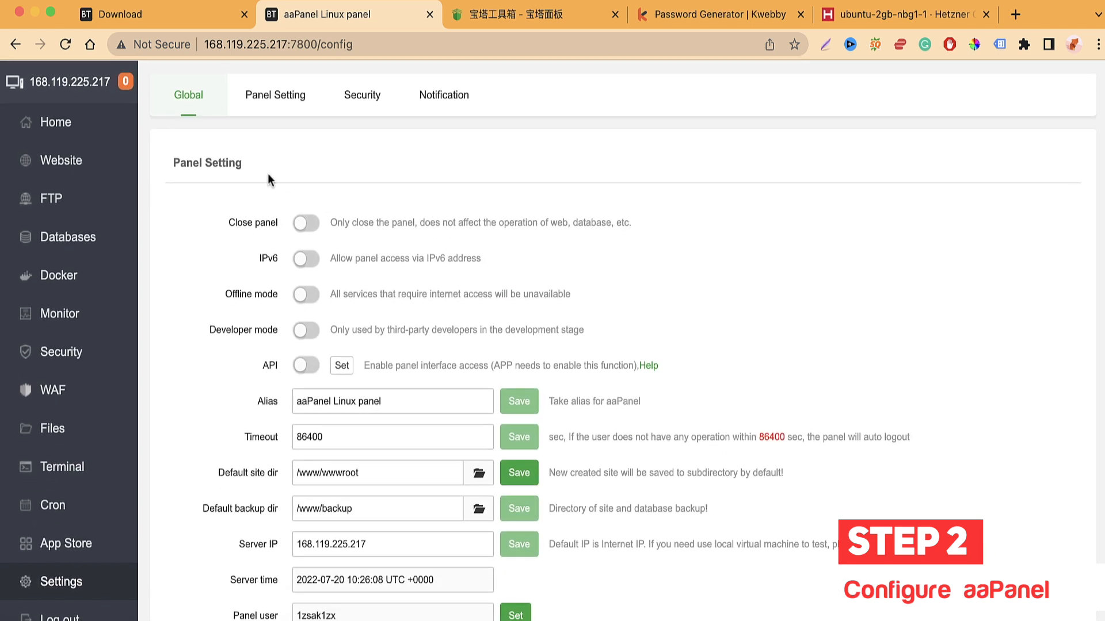
pyautogui.click(290, 105)
pyautogui.scroll(-5, 221, 221)
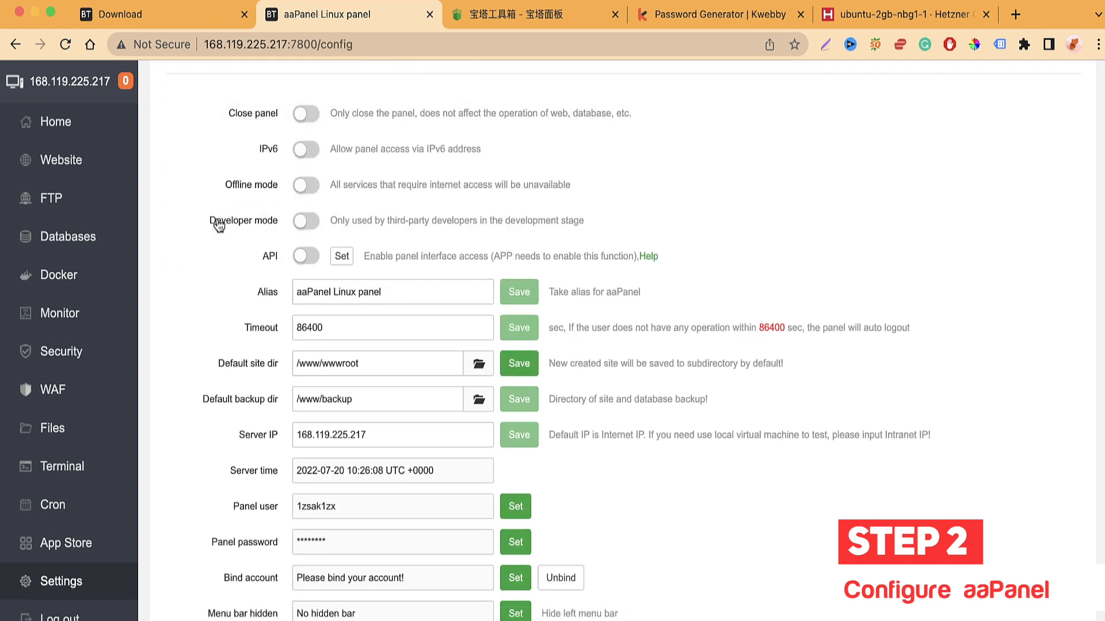
pyautogui.scroll(5, 222, 225)
pyautogui.scroll(-3, 217, 218)
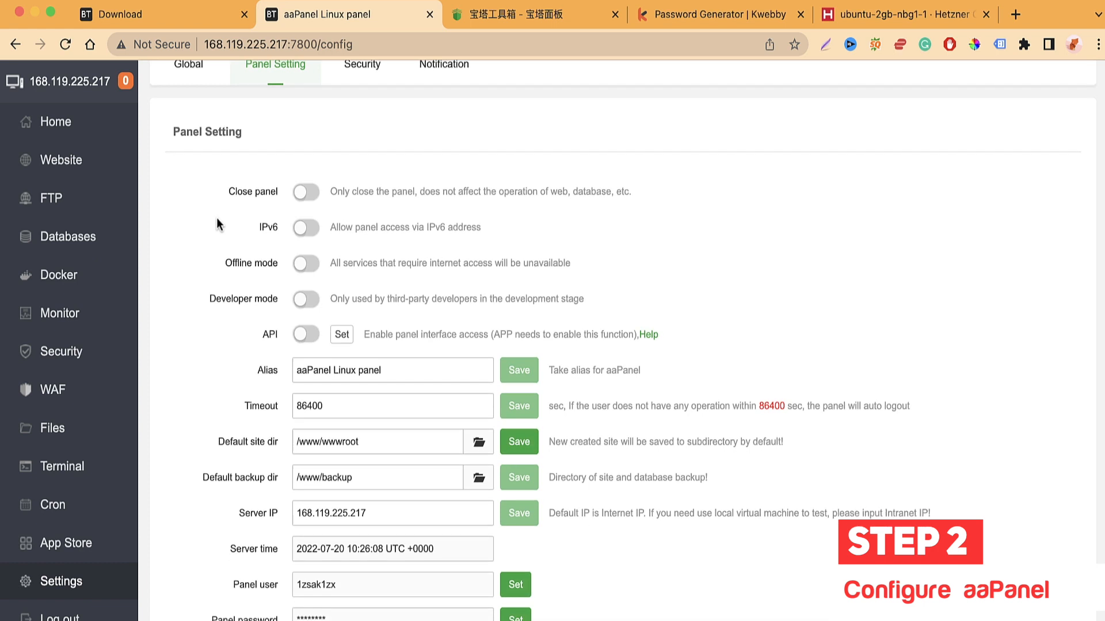
pyautogui.scroll(4, 213, 196)
pyautogui.click(196, 98)
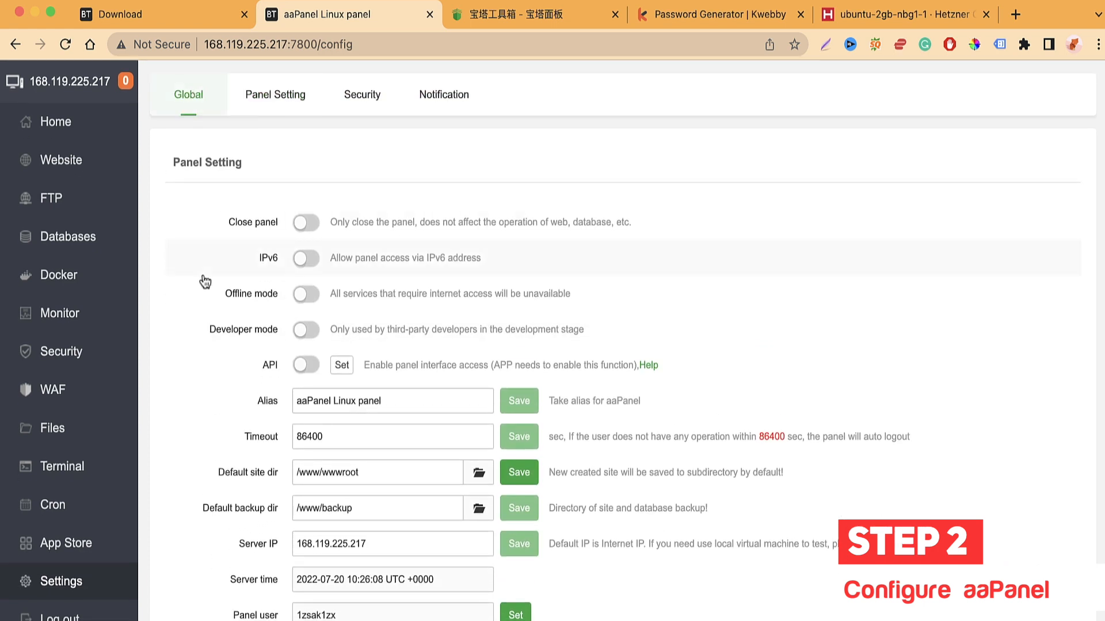
pyautogui.scroll(-10, 205, 282)
pyautogui.scroll(10, 203, 282)
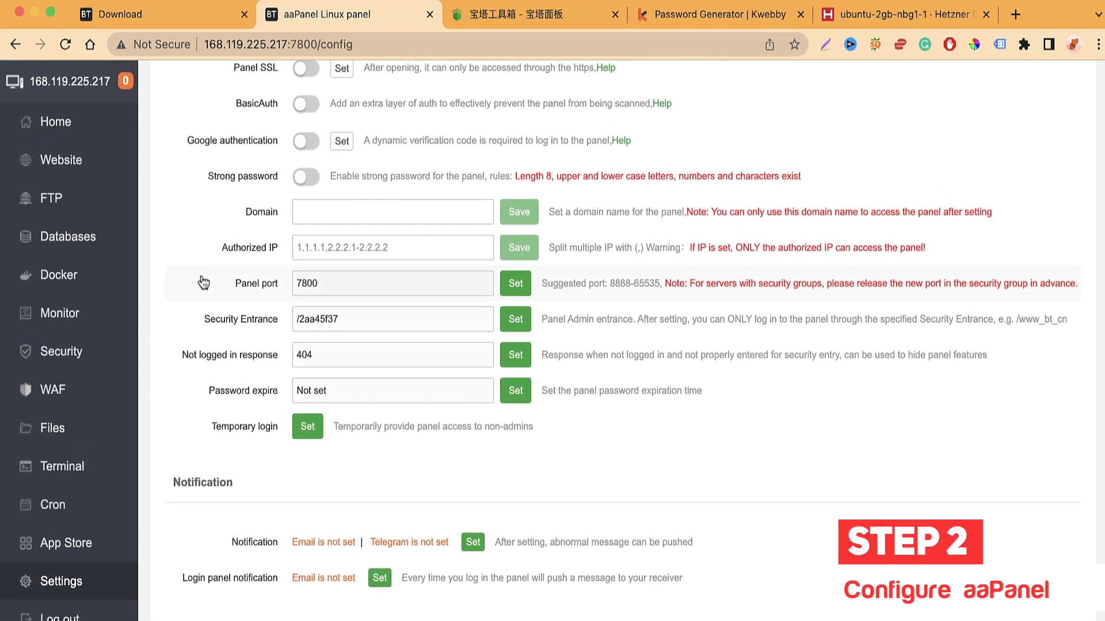
# Step: Return to the Home dashboard and scroll through the server status overview
pyautogui.click(92, 119)
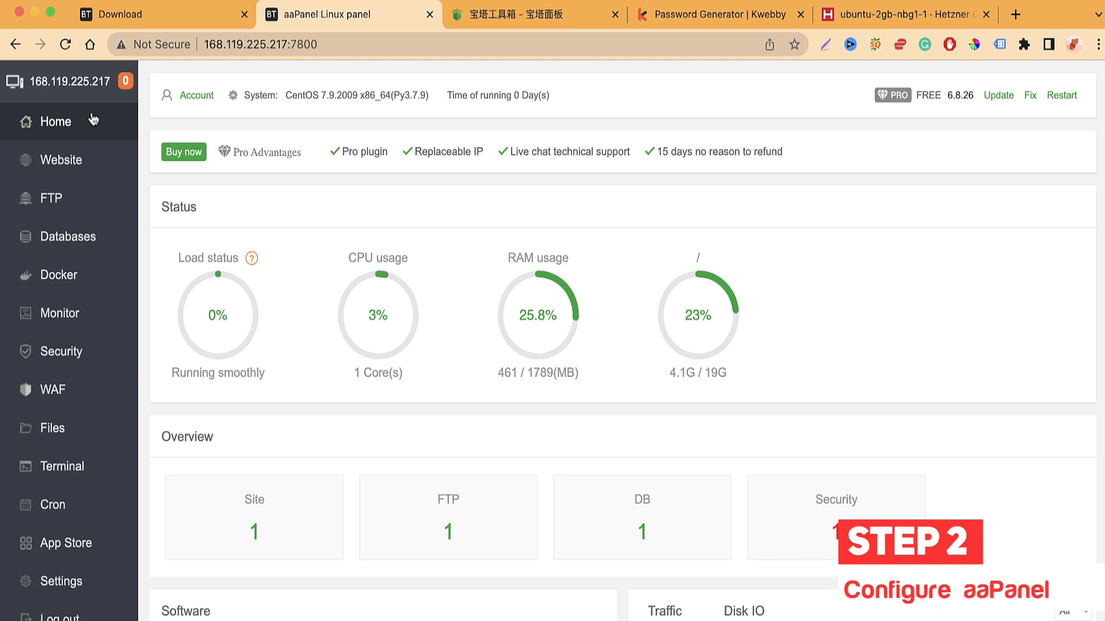
pyautogui.scroll(-4, 323, 267)
pyautogui.scroll(-3, 414, 322)
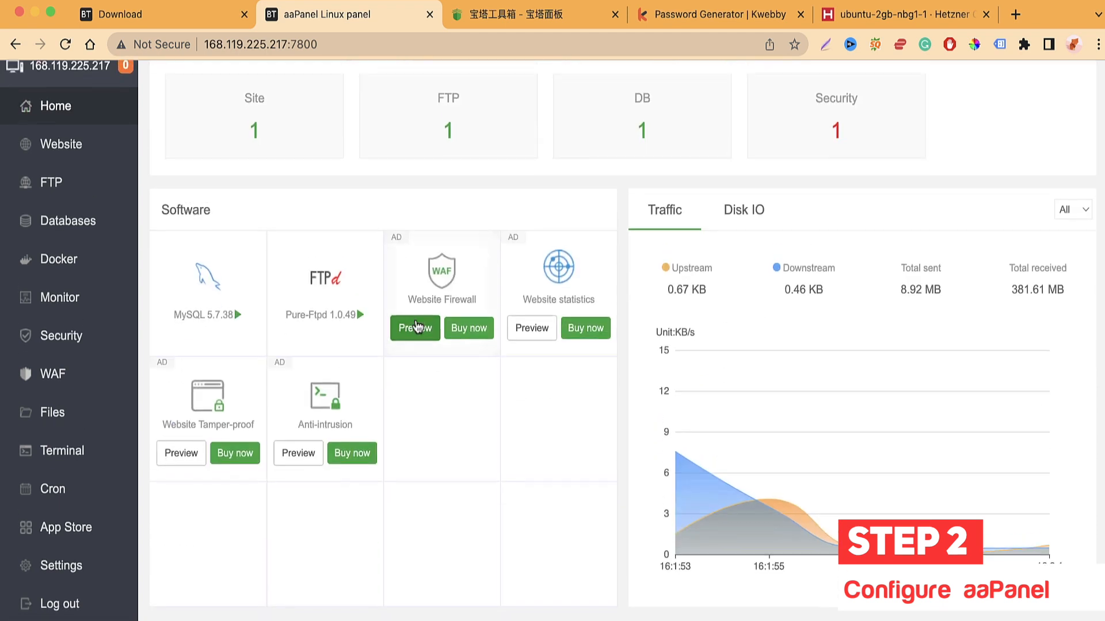
pyautogui.scroll(3, 418, 327)
pyautogui.scroll(-2, 557, 306)
pyautogui.scroll(6, 451, 262)
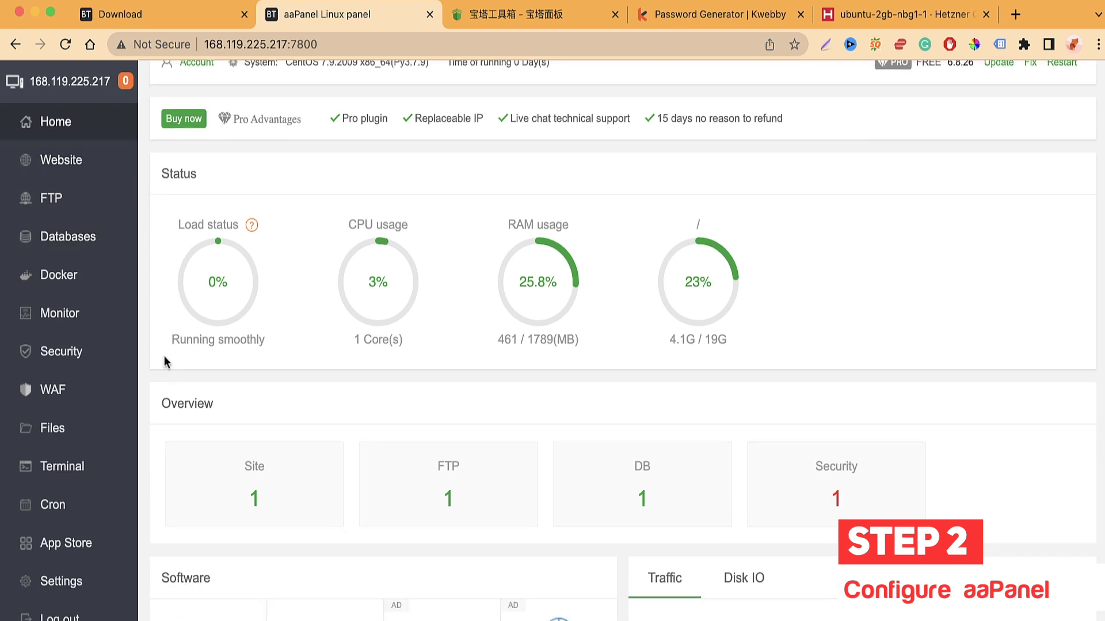
pyautogui.scroll(-2, 164, 355)
pyautogui.click(70, 545)
pyautogui.click(815, 594)
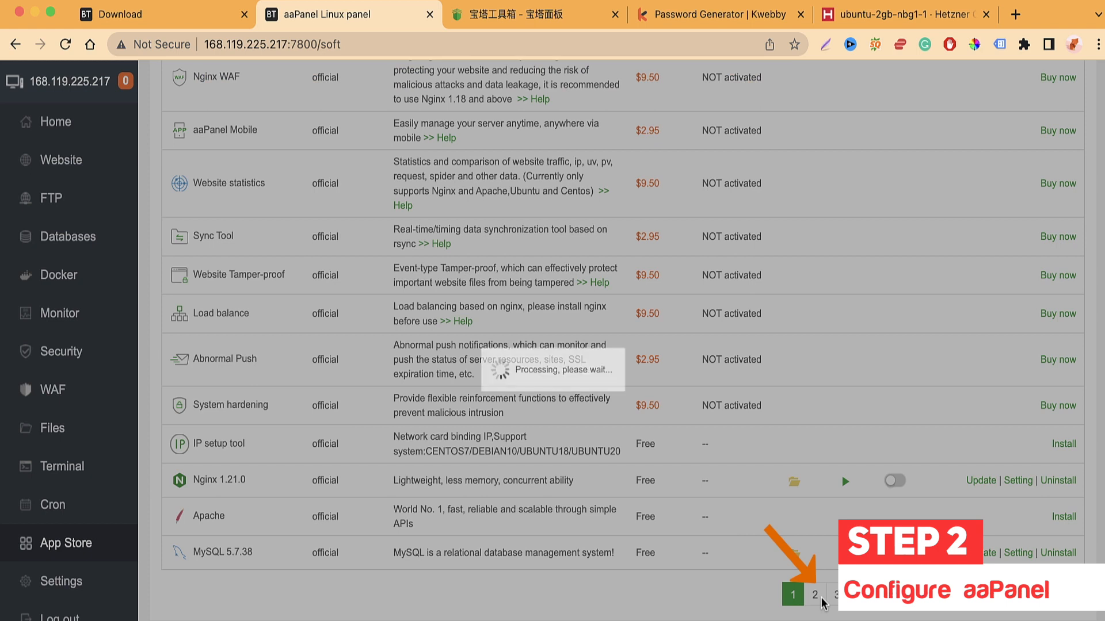
pyautogui.scroll(7, 349, 430)
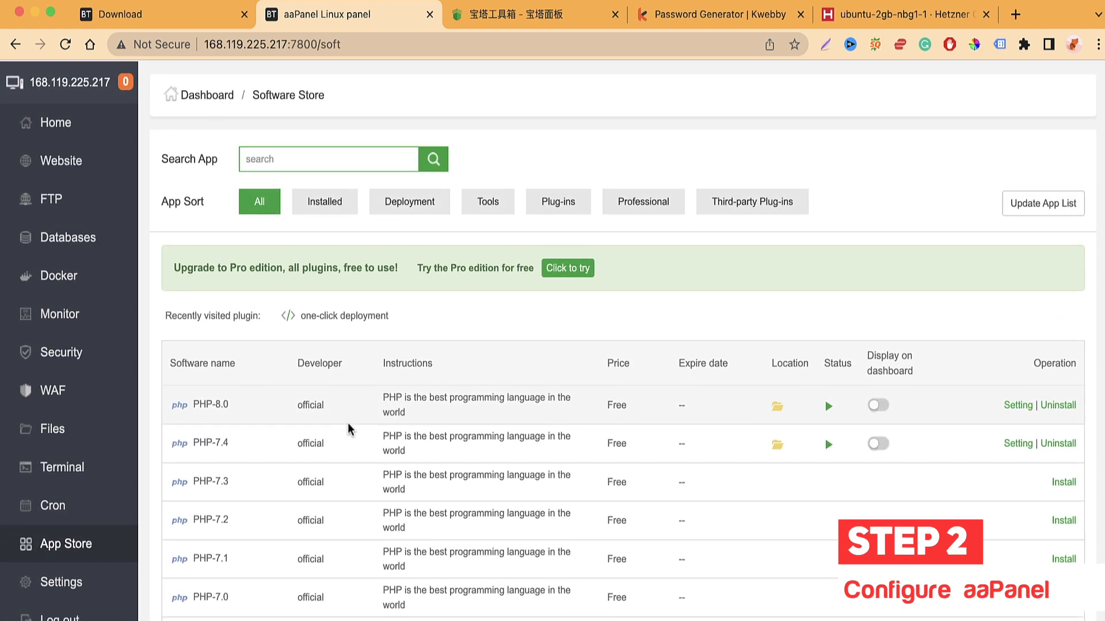
pyautogui.scroll(-1, 415, 469)
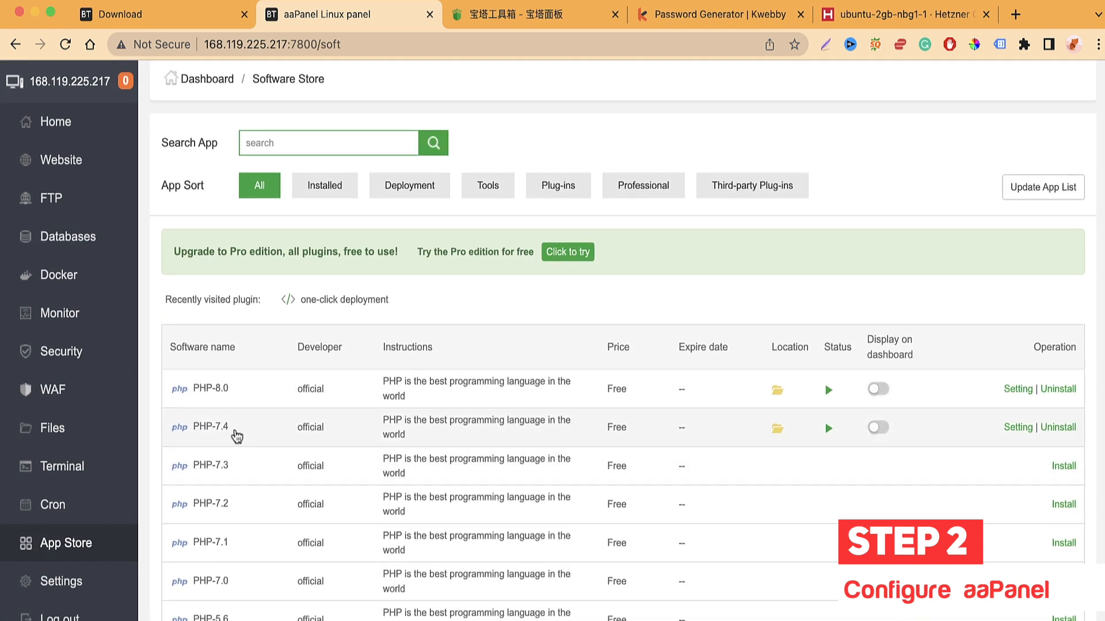
pyautogui.click(1015, 427)
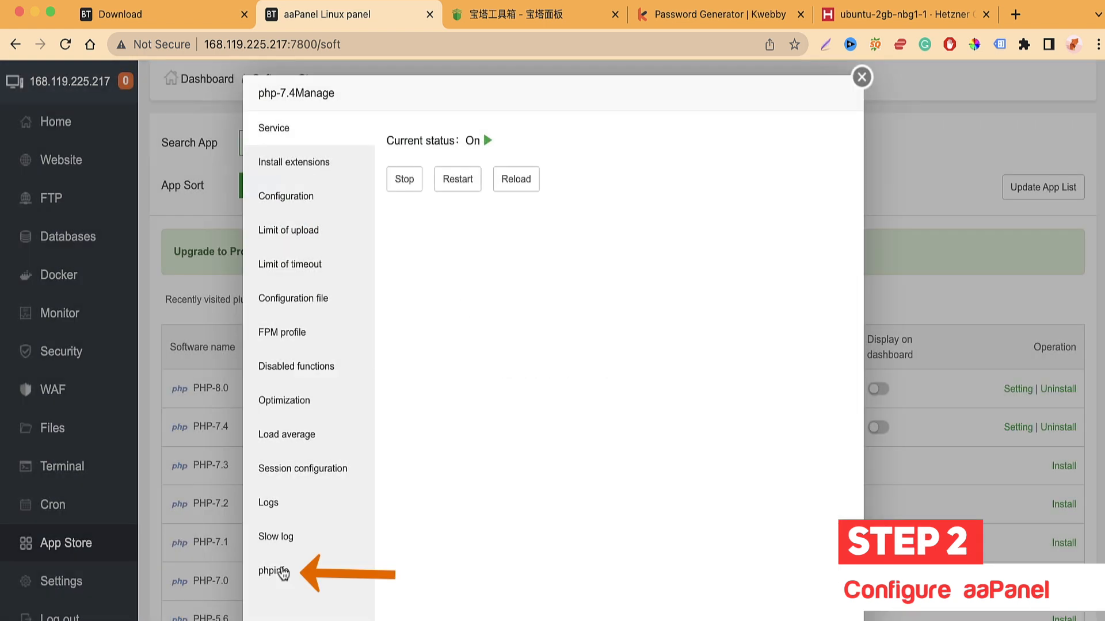
pyautogui.click(282, 573)
pyautogui.scroll(-5, 467, 376)
pyautogui.scroll(-3, 467, 376)
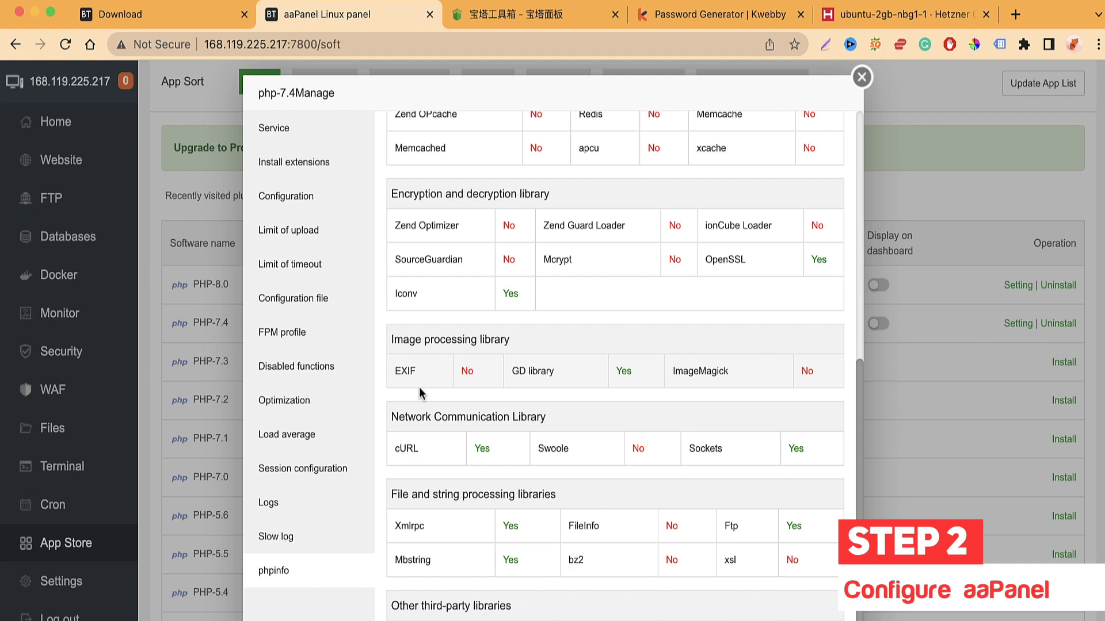
pyautogui.scroll(8, 419, 393)
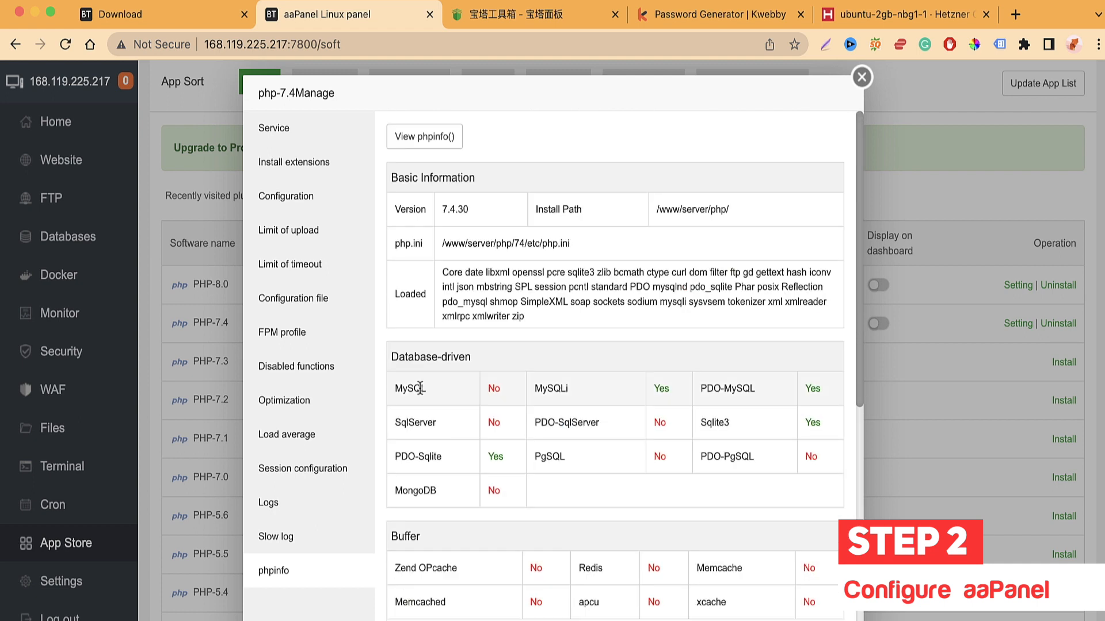
pyautogui.scroll(-2, 420, 388)
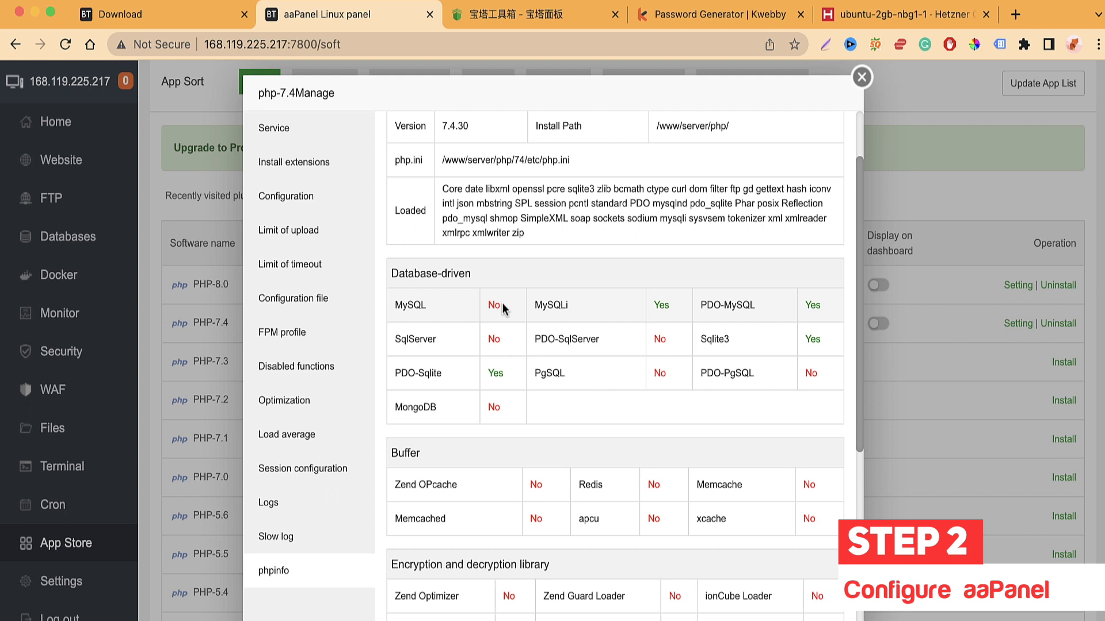
pyautogui.scroll(-1, 502, 303)
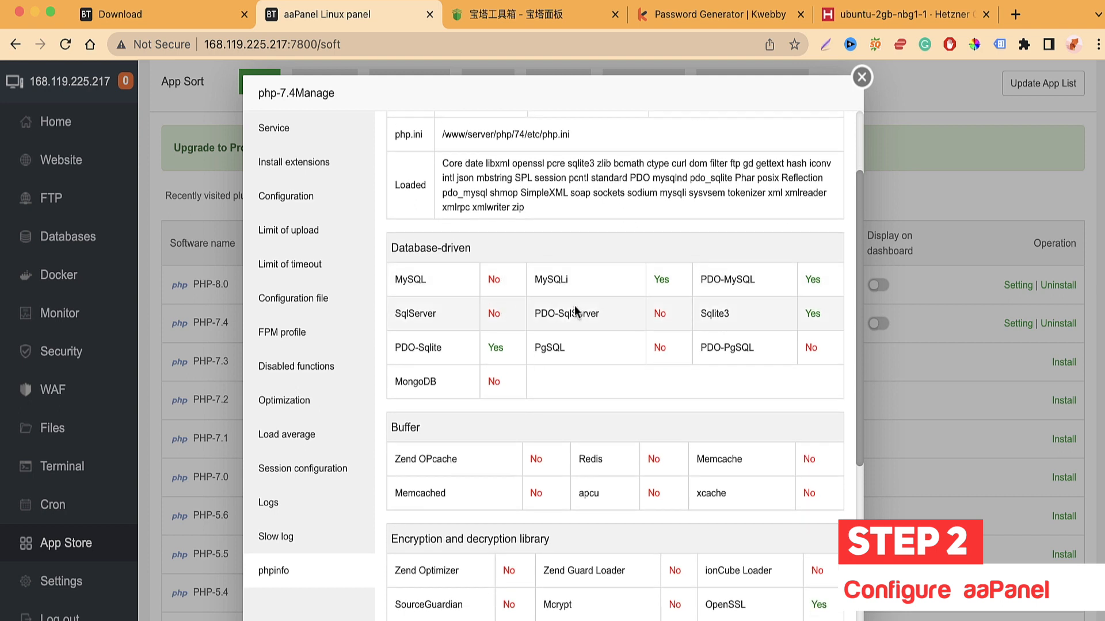
pyautogui.scroll(3, 572, 311)
pyautogui.scroll(-5, 569, 310)
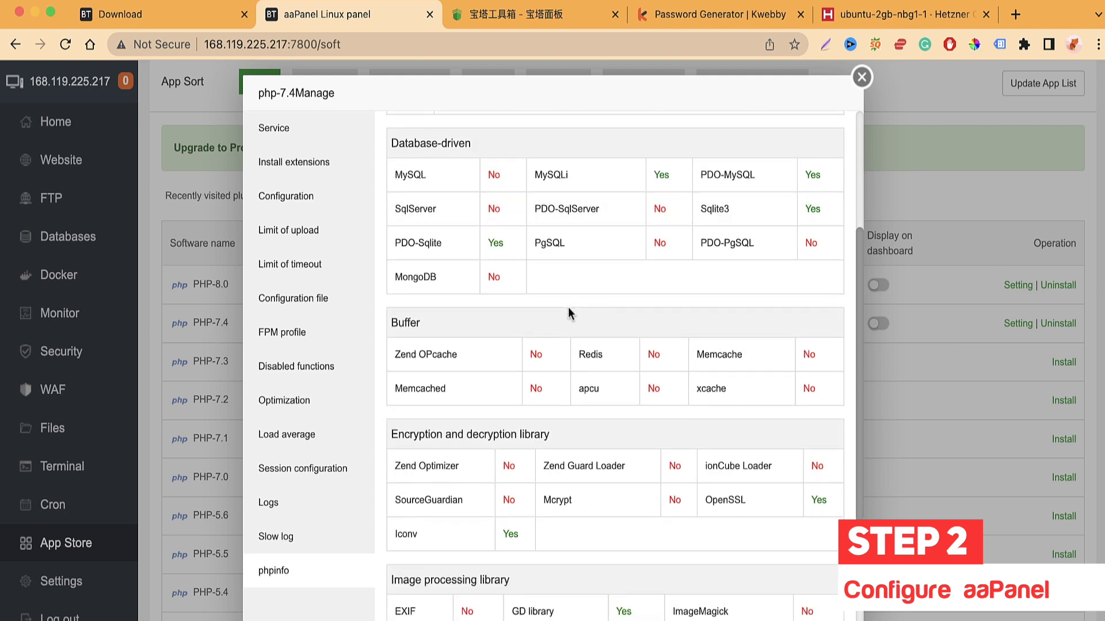
pyautogui.scroll(-3, 568, 308)
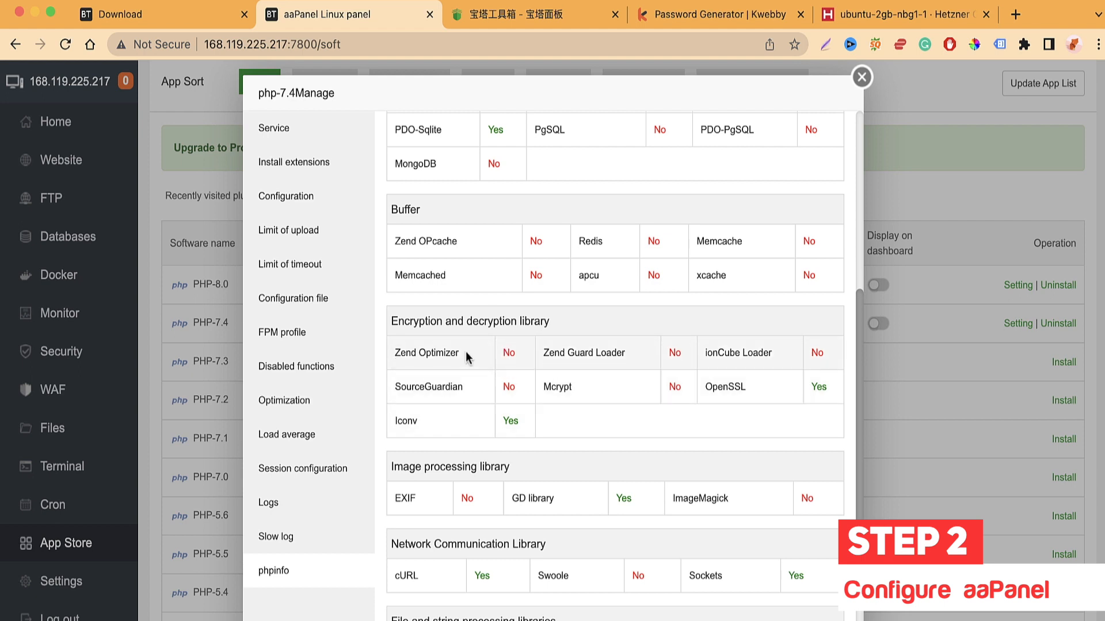
pyautogui.scroll(-2, 489, 415)
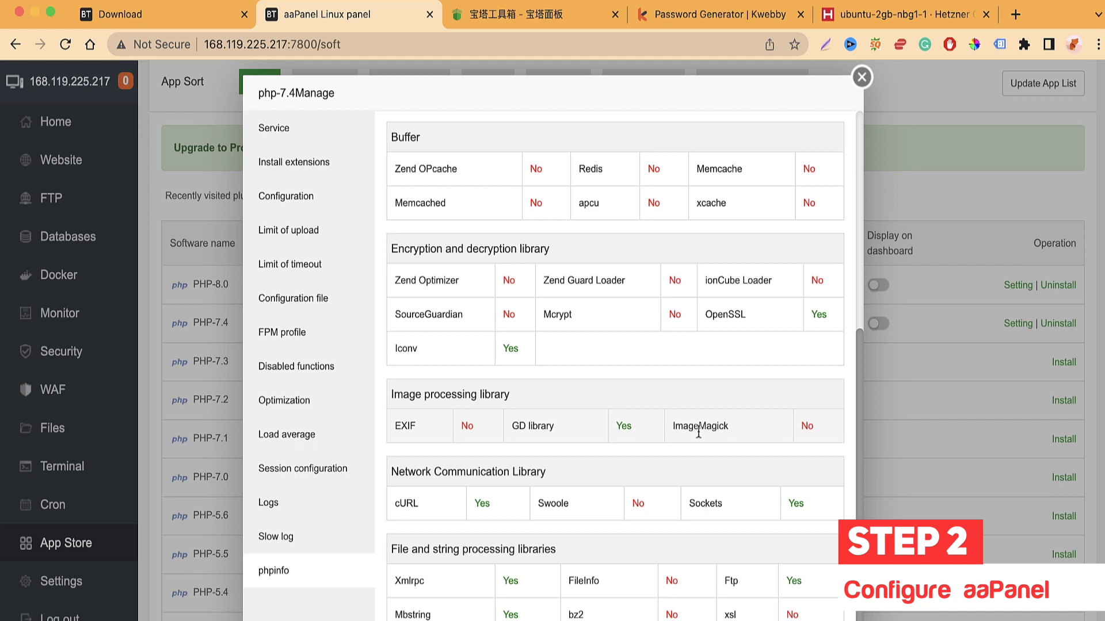
pyautogui.scroll(10, 468, 423)
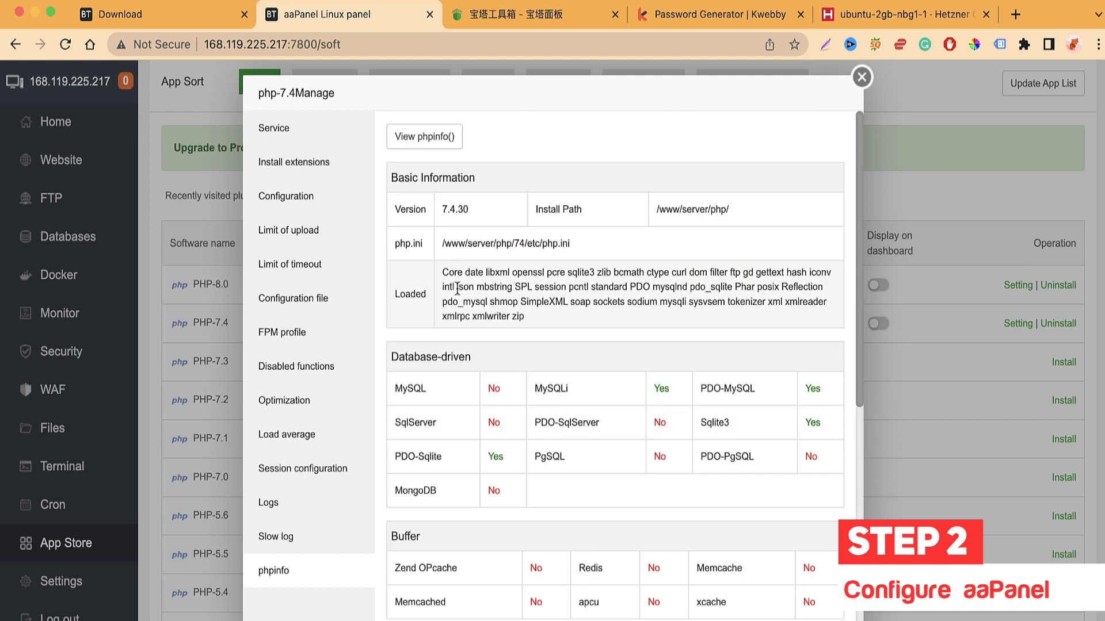
pyautogui.scroll(-12, 438, 364)
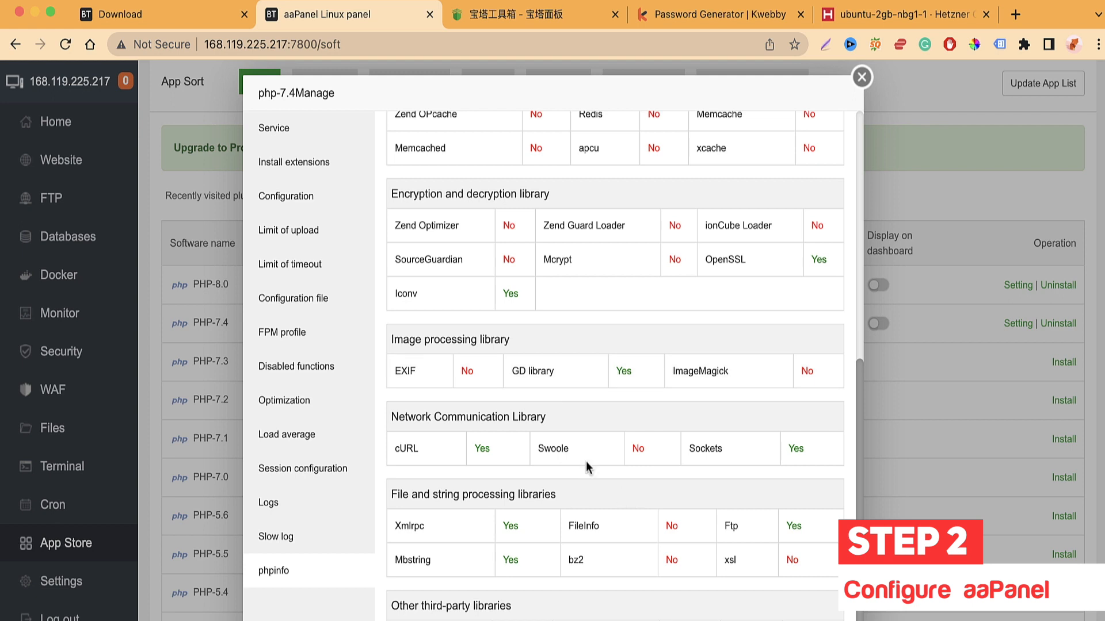
pyautogui.scroll(10, 548, 391)
pyautogui.scroll(-6, 507, 345)
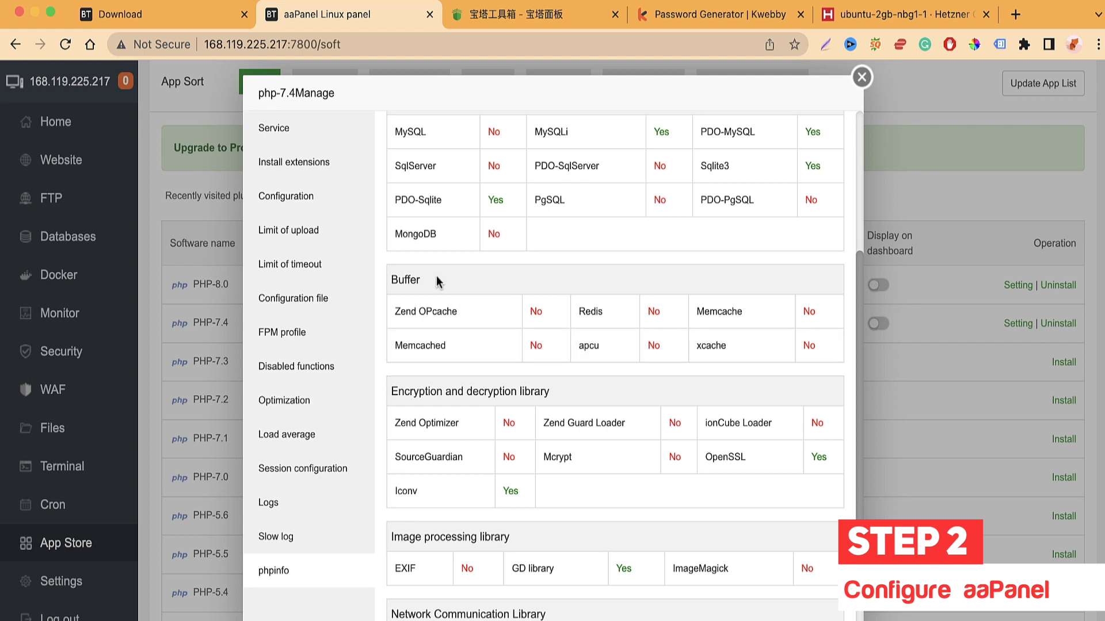
pyautogui.scroll(3, 436, 275)
# Step: Browse PHP 7.4's installable extensions, then show its settings: memory_limit 128M, 50M upload sizes
pyautogui.click(295, 163)
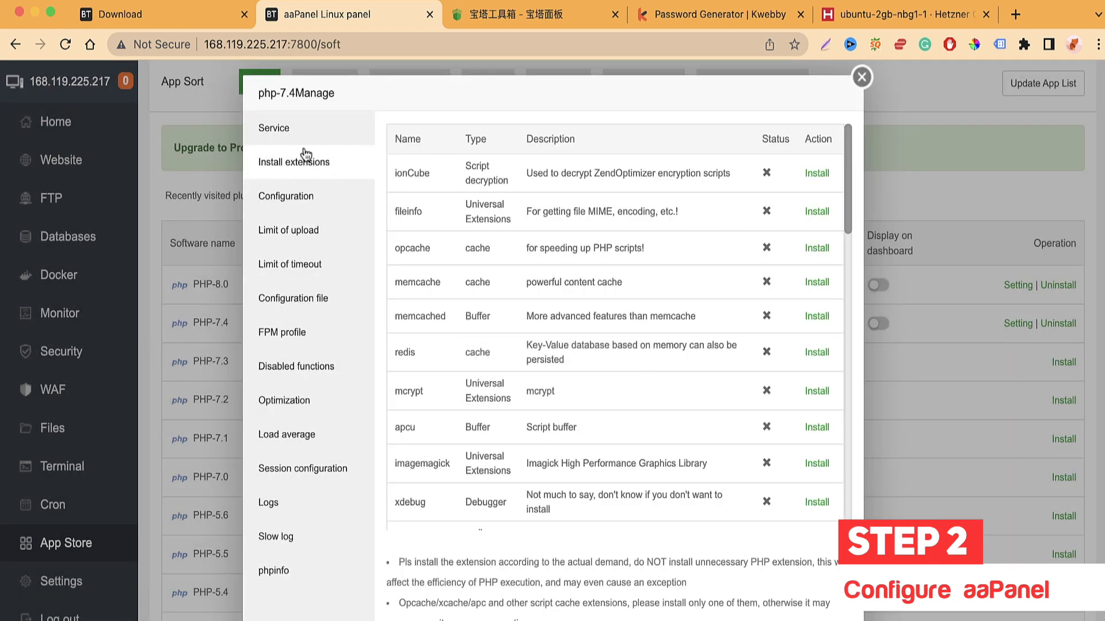
pyautogui.scroll(-6, 526, 264)
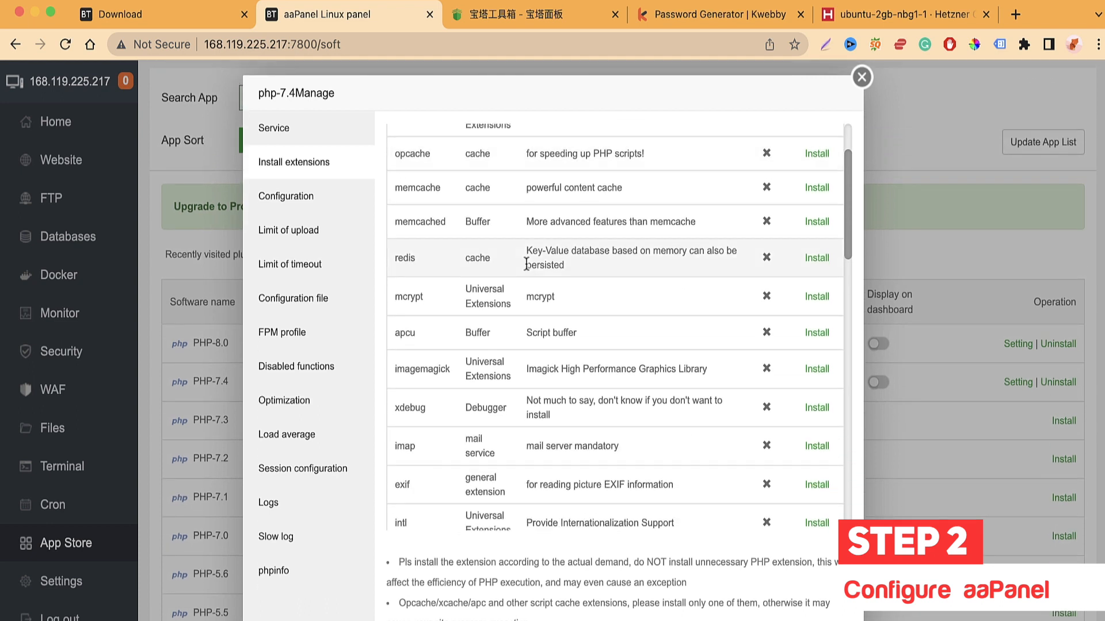
pyautogui.scroll(-20, 526, 262)
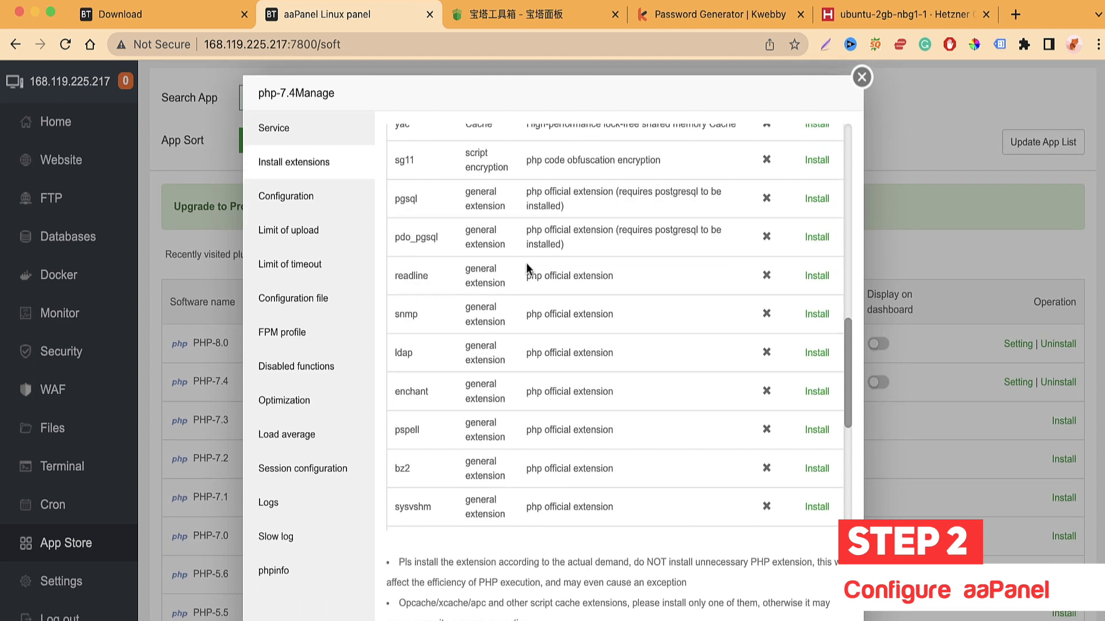
pyautogui.scroll(20, 526, 262)
pyautogui.scroll(2, 526, 262)
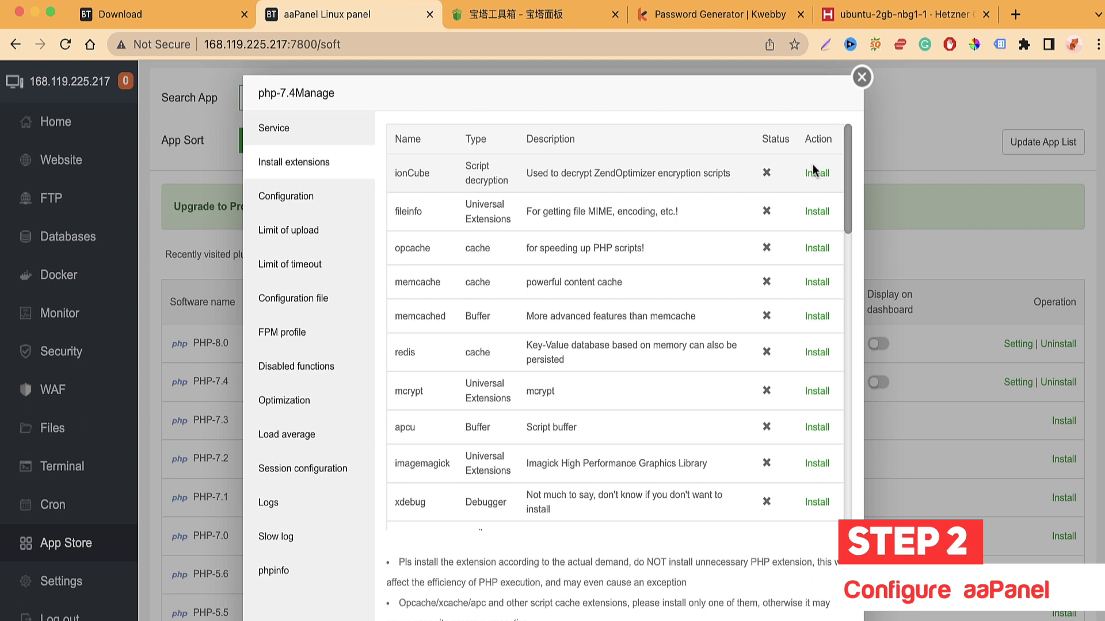
pyautogui.scroll(-1, 440, 352)
pyautogui.scroll(1, 440, 352)
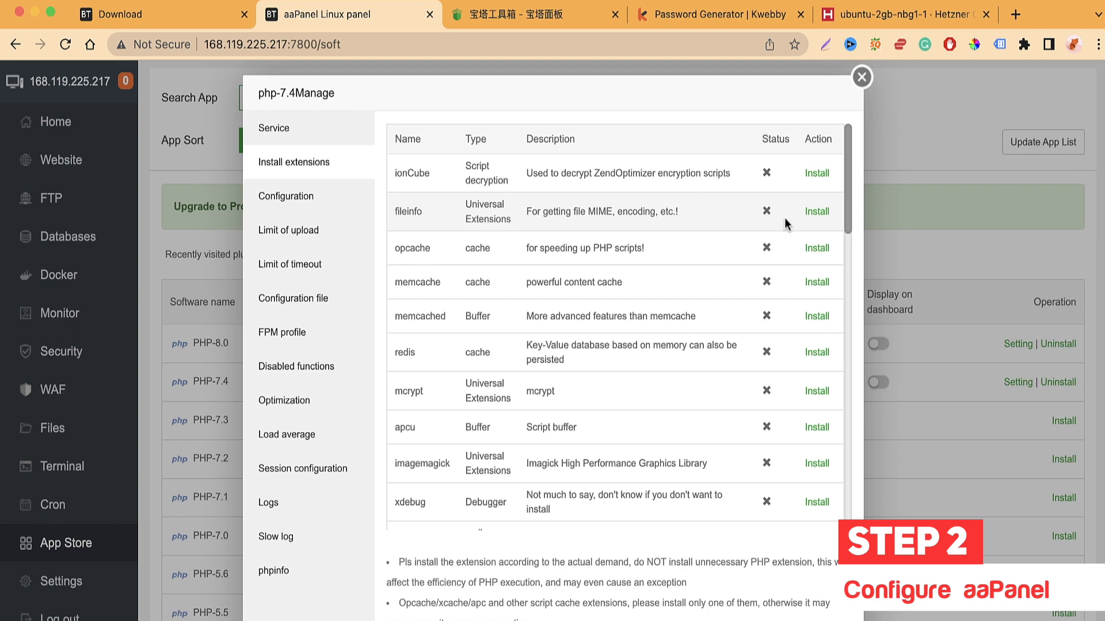
pyautogui.scroll(-3, 706, 329)
pyautogui.scroll(-10, 706, 330)
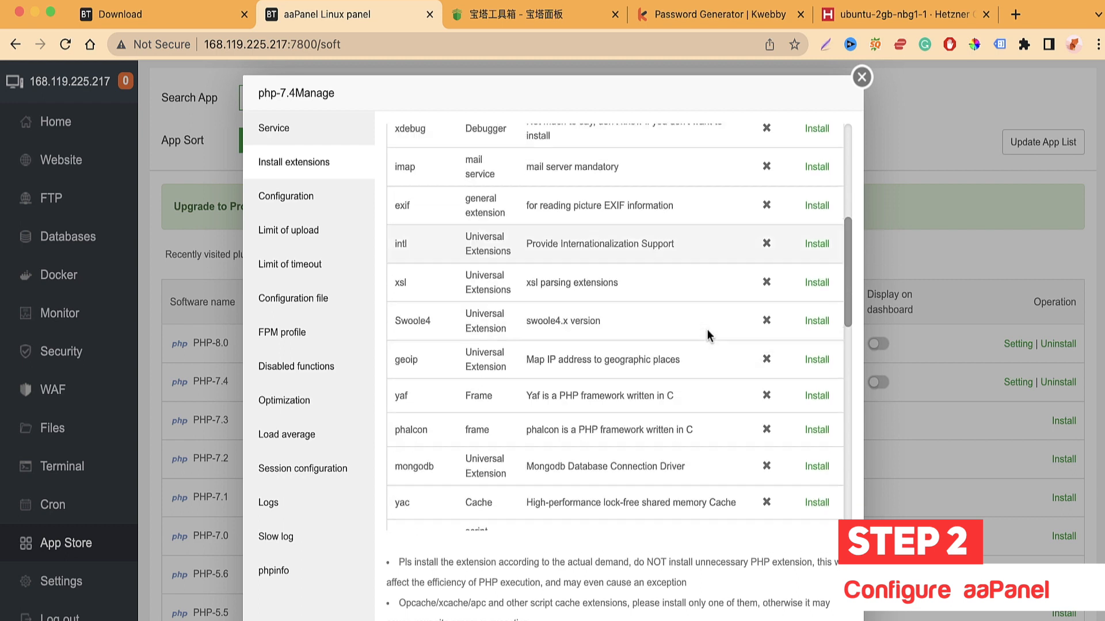
pyautogui.scroll(-20, 707, 329)
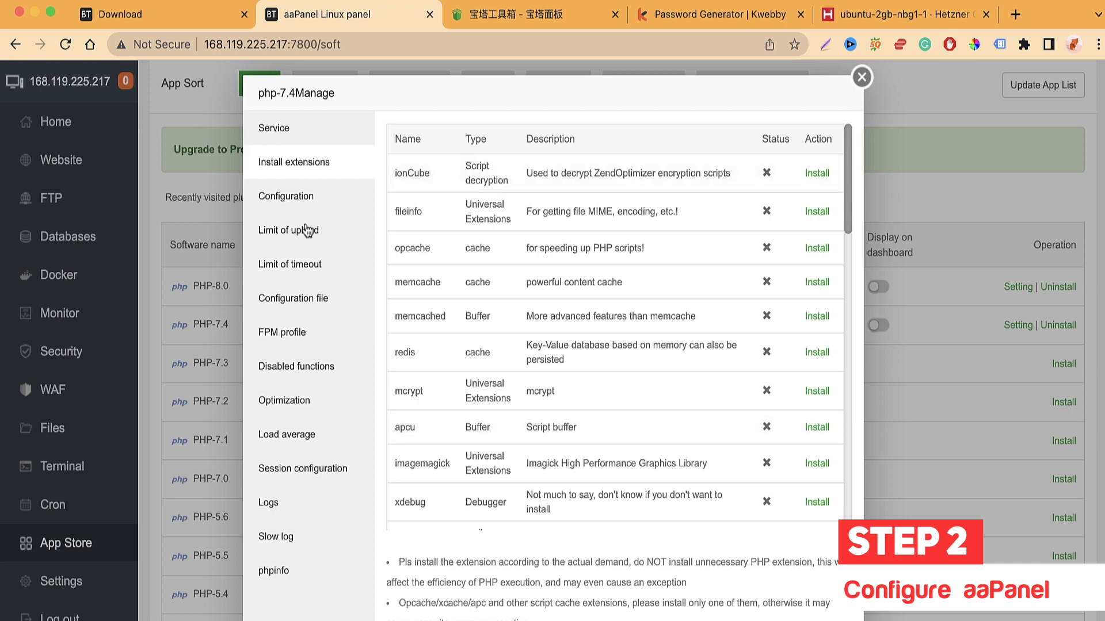
pyautogui.click(308, 200)
pyautogui.scroll(3, 504, 298)
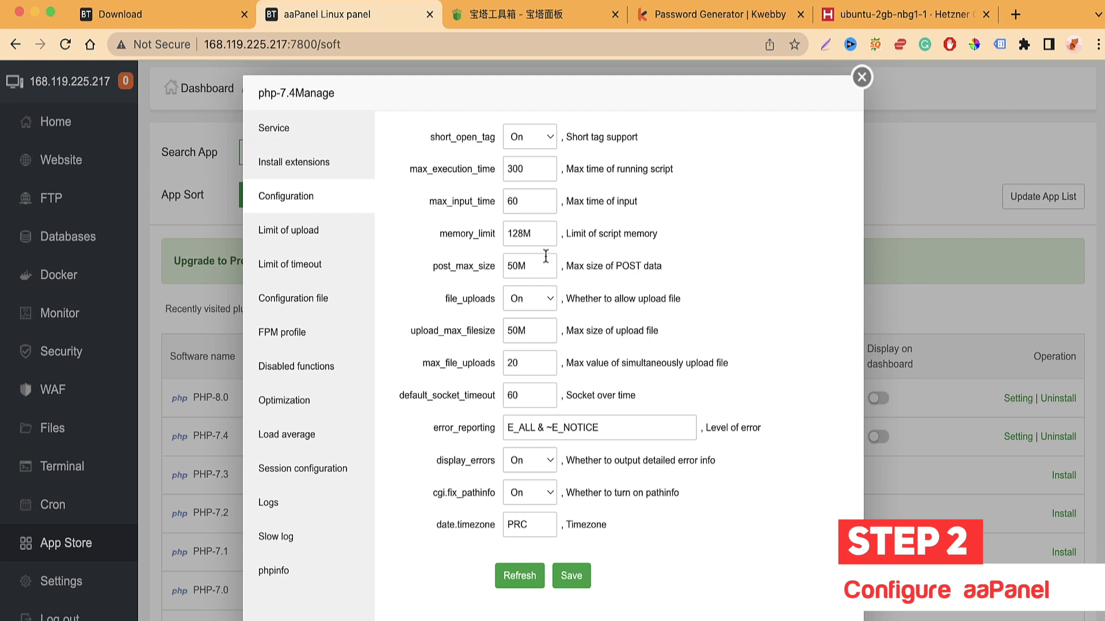
# Step: Check max_execution_time, leaving it unchanged at 300
pyautogui.click(534, 168)
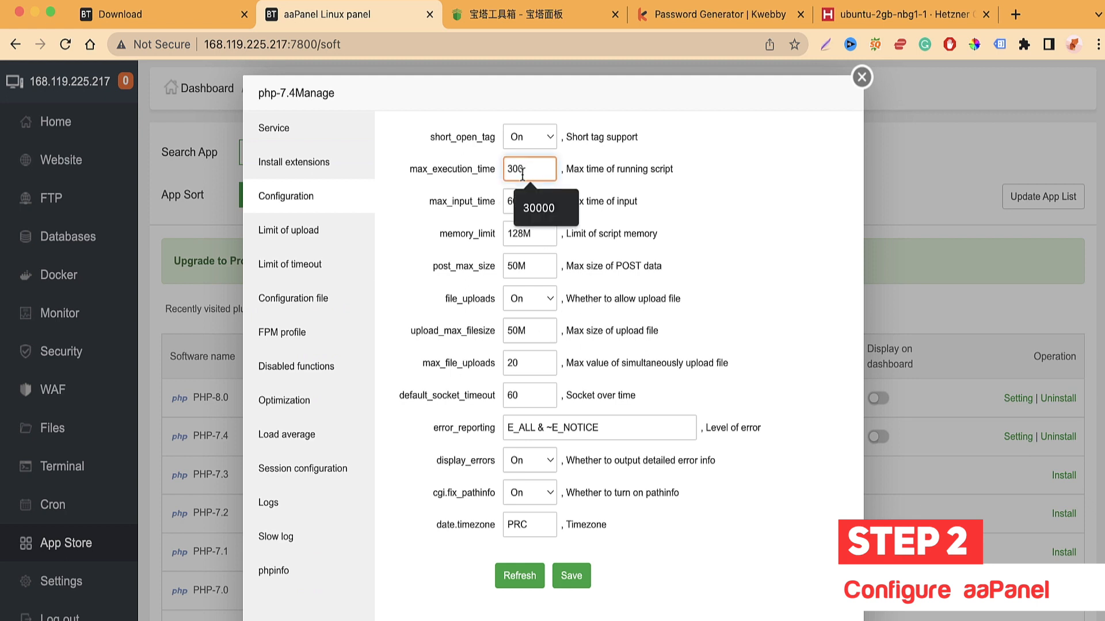
pyautogui.click(419, 222)
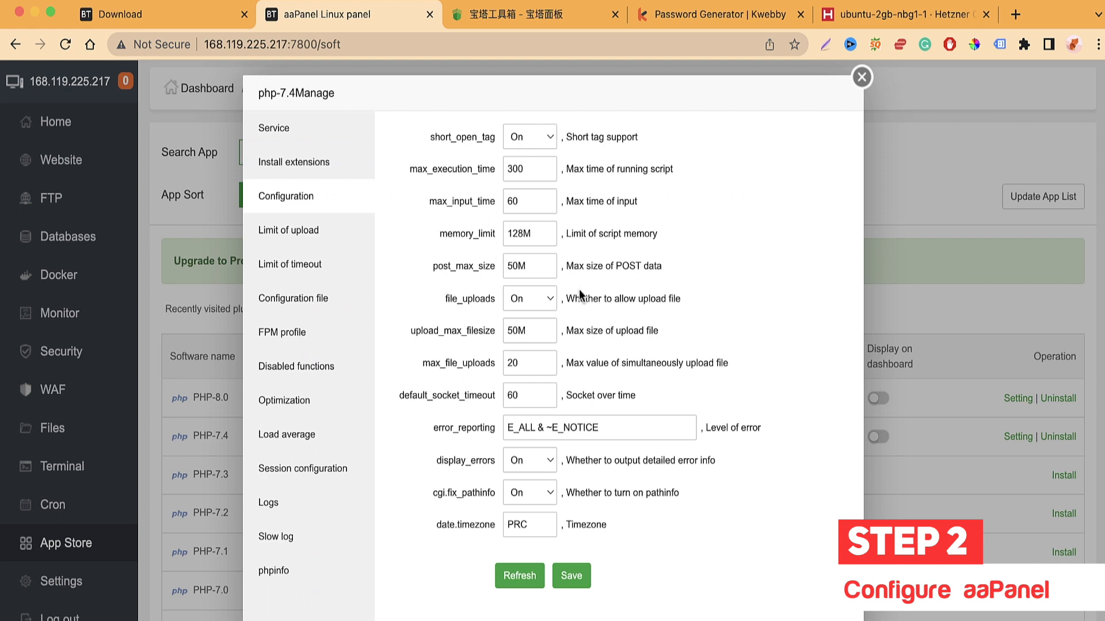
pyautogui.scroll(-5, 483, 340)
pyautogui.scroll(5, 483, 340)
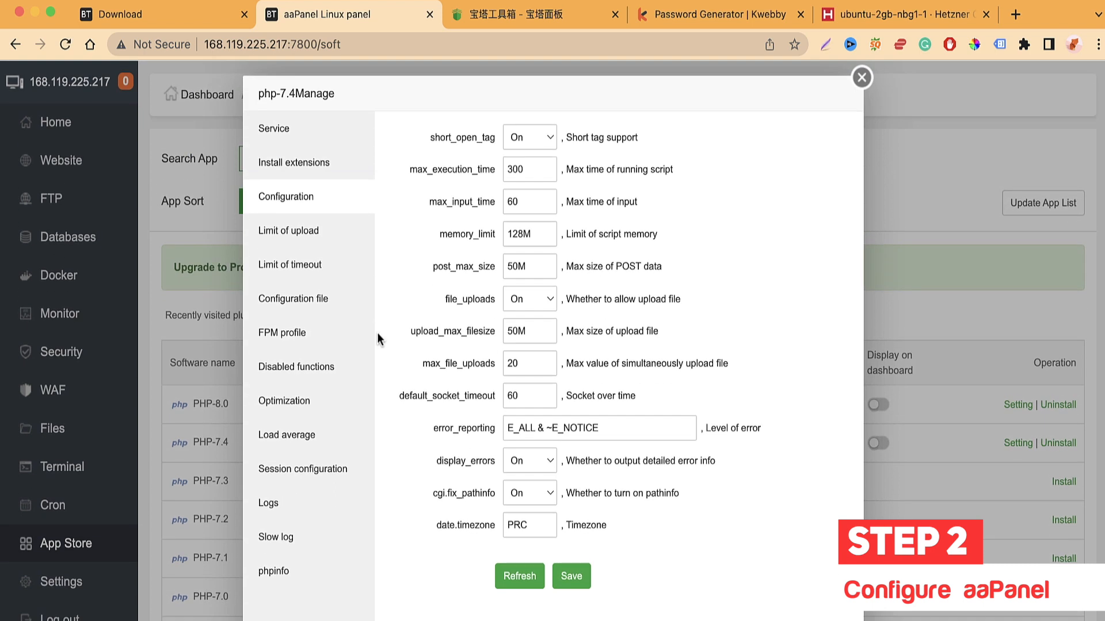
# Step: Review the 50 MB upload limit, then the 100-second timeout limit
pyautogui.click(310, 242)
pyautogui.click(438, 141)
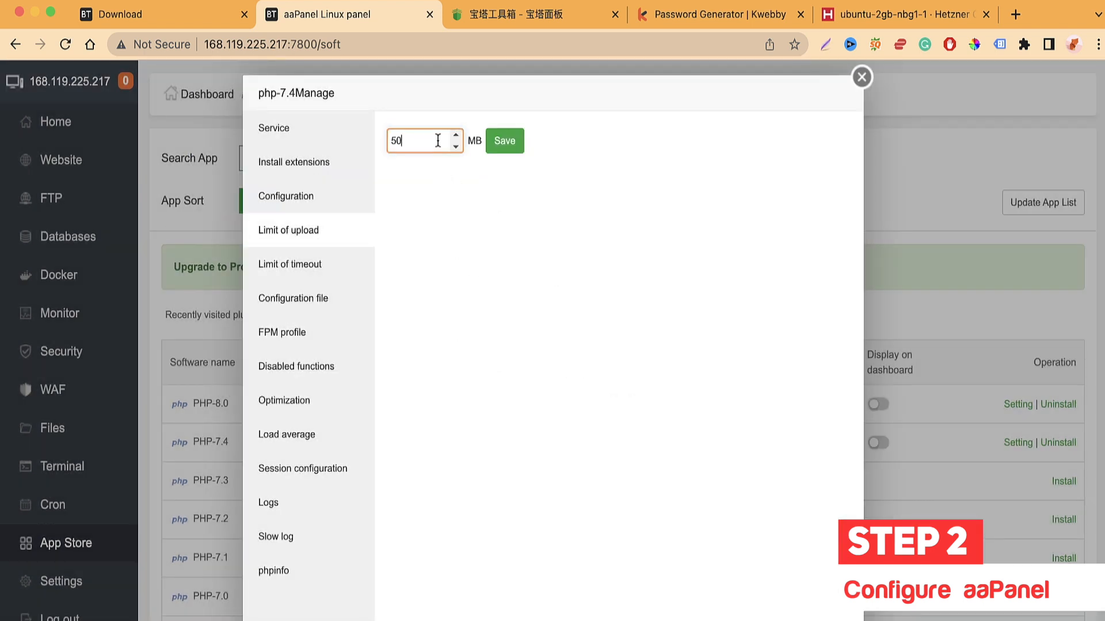
pyautogui.click(448, 279)
pyautogui.click(418, 141)
pyautogui.click(313, 266)
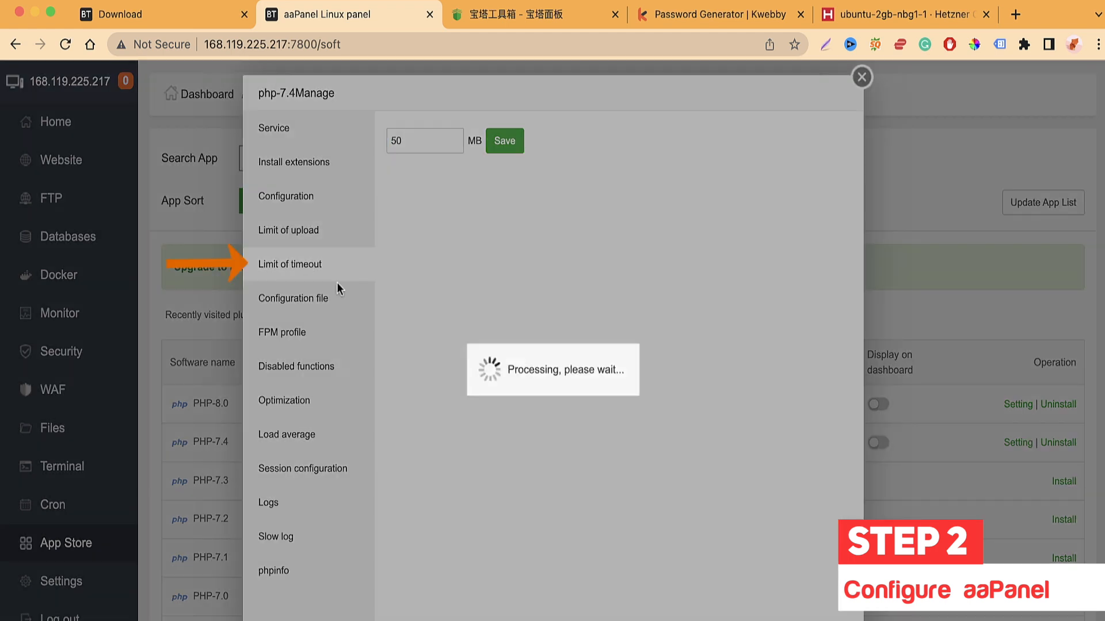
pyautogui.click(438, 145)
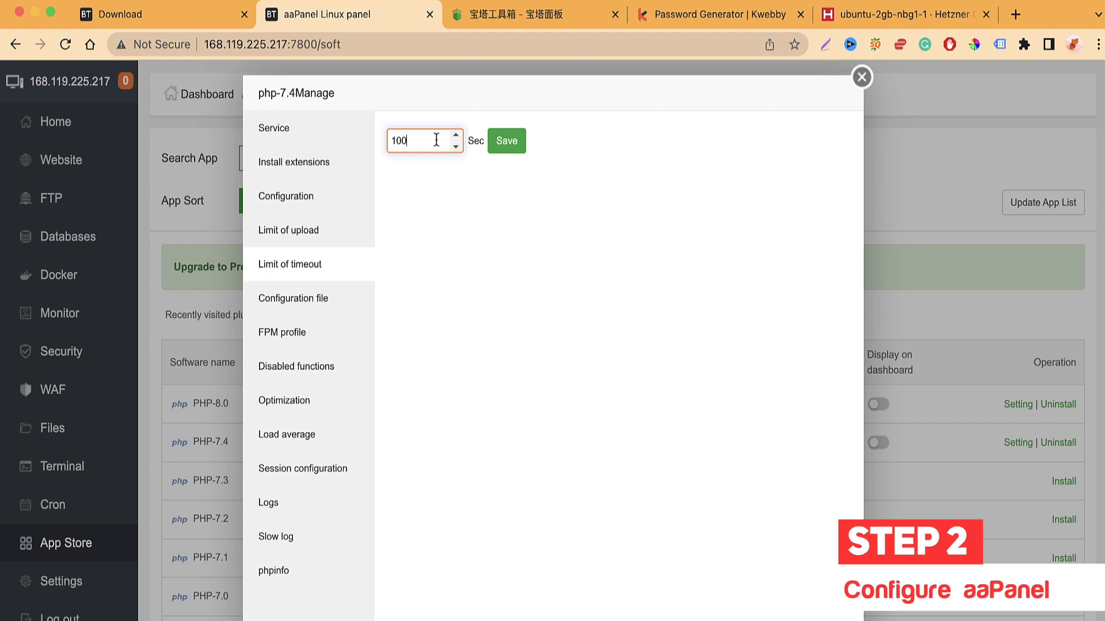
# Step: Look through the php.ini file and the PHP-FPM configuration file
pyautogui.click(313, 297)
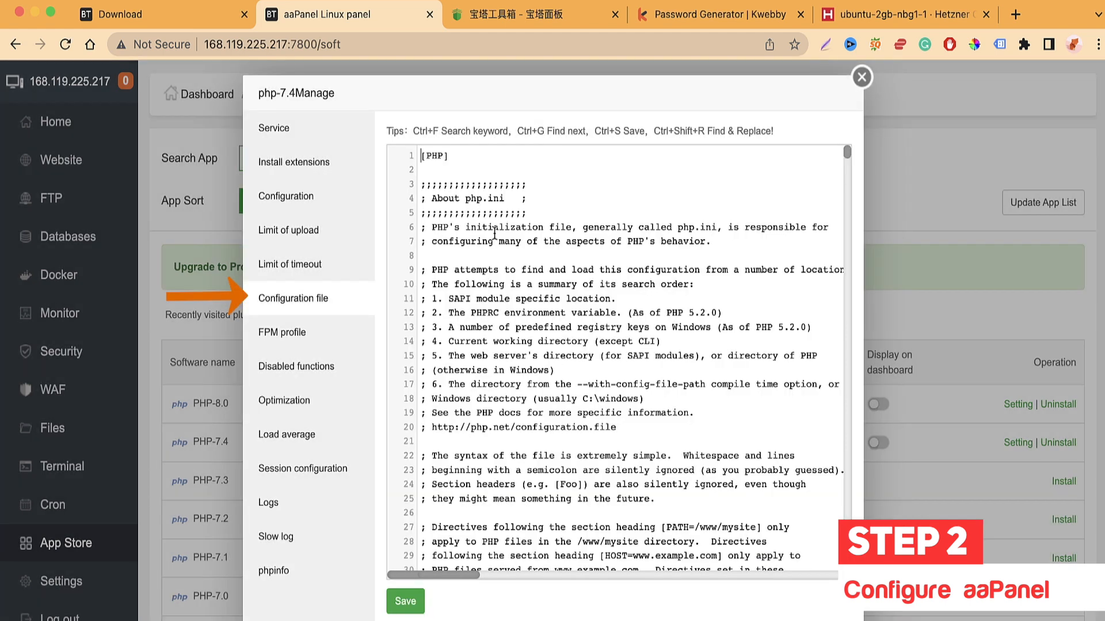
pyautogui.scroll(-10, 602, 342)
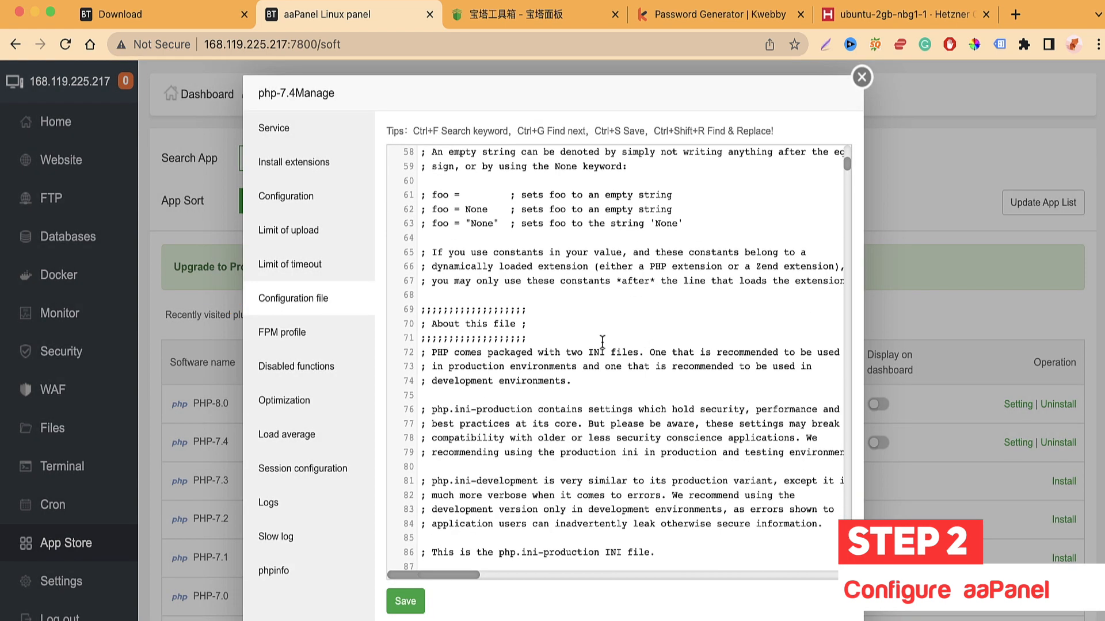
pyautogui.scroll(-20, 603, 342)
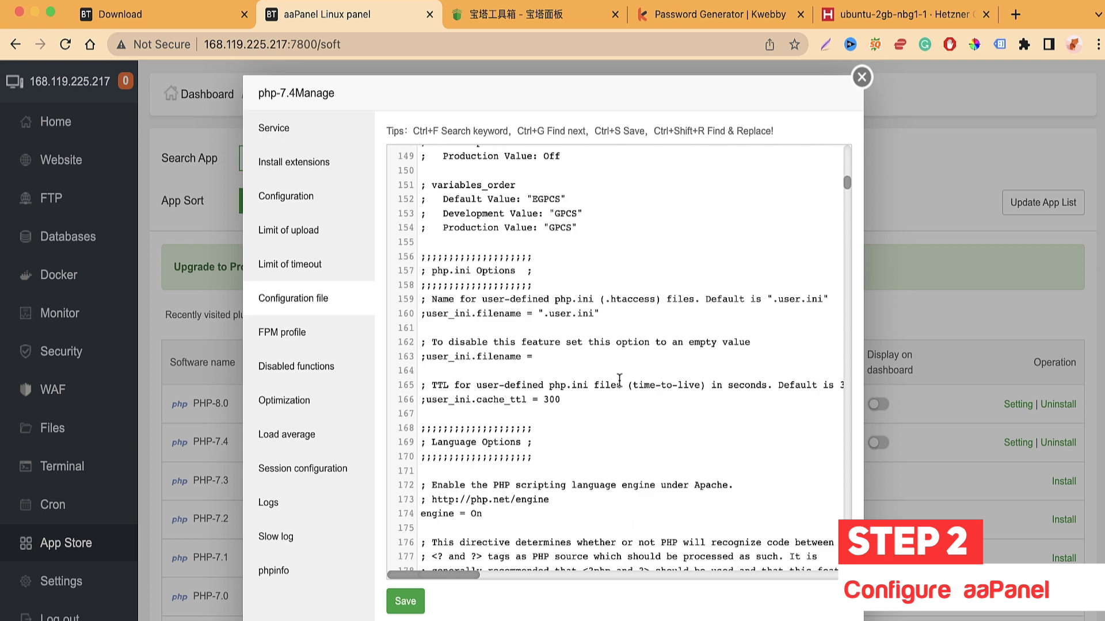
pyautogui.scroll(-20, 619, 380)
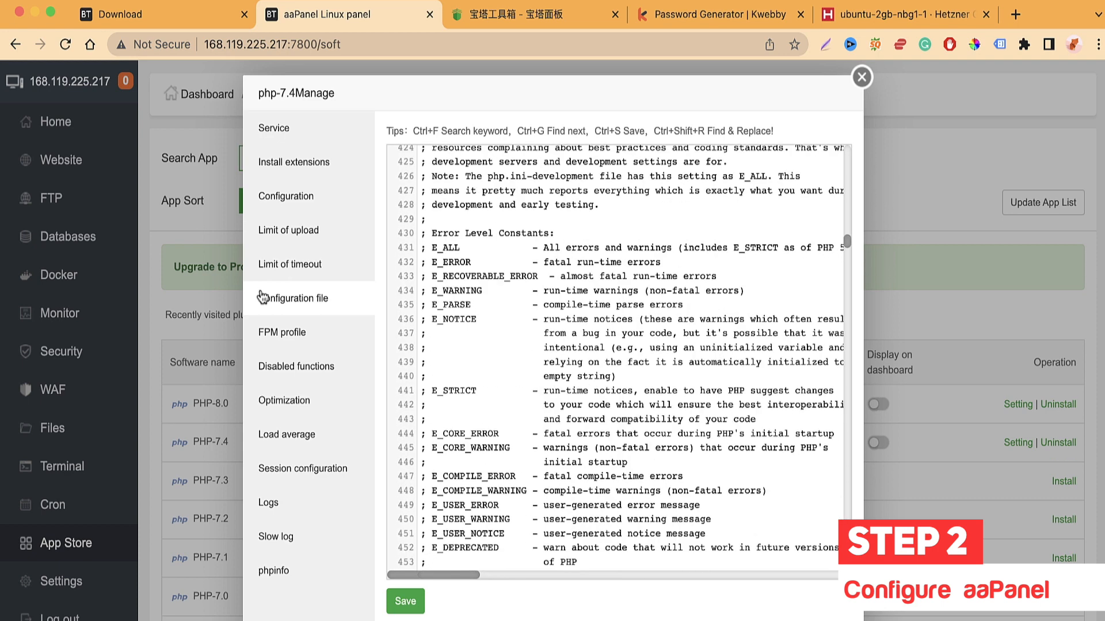
pyautogui.click(304, 343)
pyautogui.scroll(-3, 422, 384)
pyautogui.scroll(3, 422, 386)
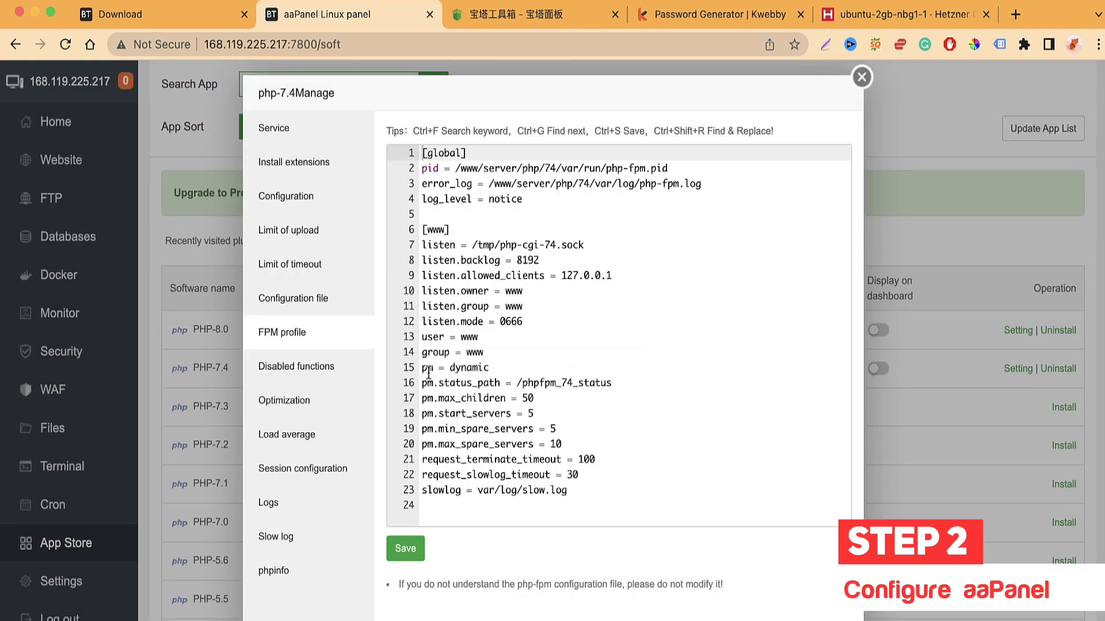
# Step: Scroll the disabled functions list, type and erase 'exe', then bring up FPM optimization settings
pyautogui.click(336, 363)
pyautogui.scroll(-15, 626, 397)
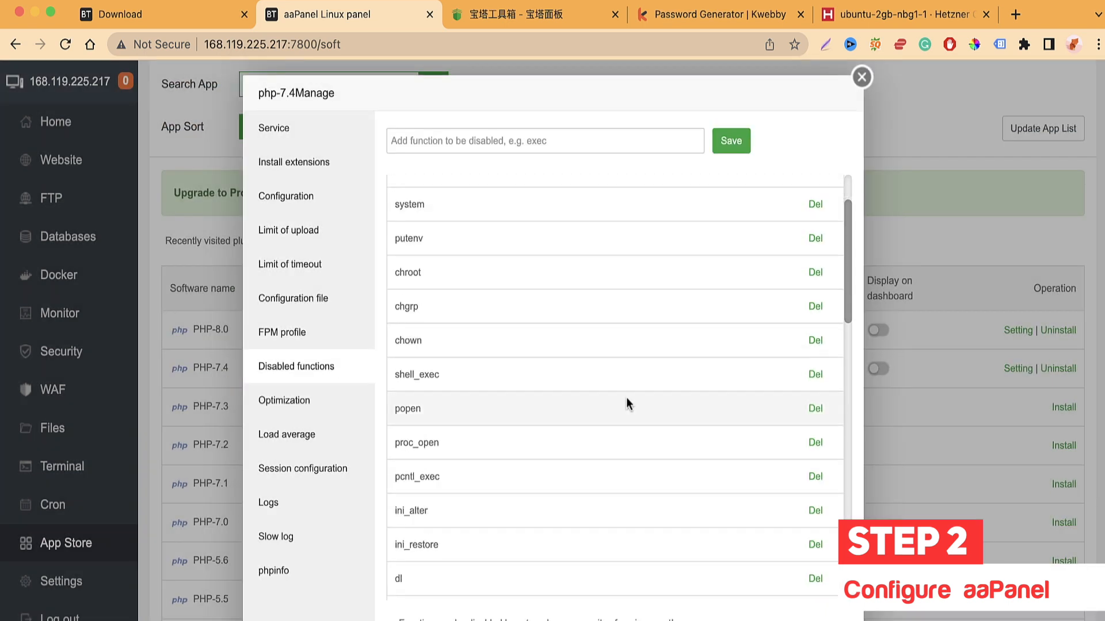
pyautogui.scroll(-2, 627, 401)
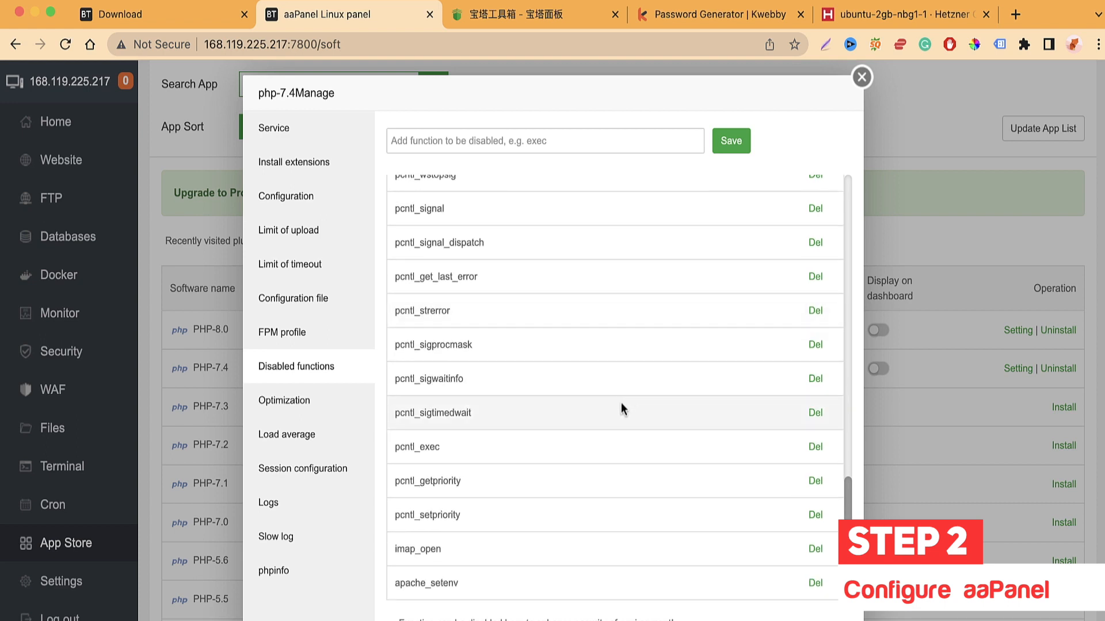
pyautogui.scroll(17, 582, 436)
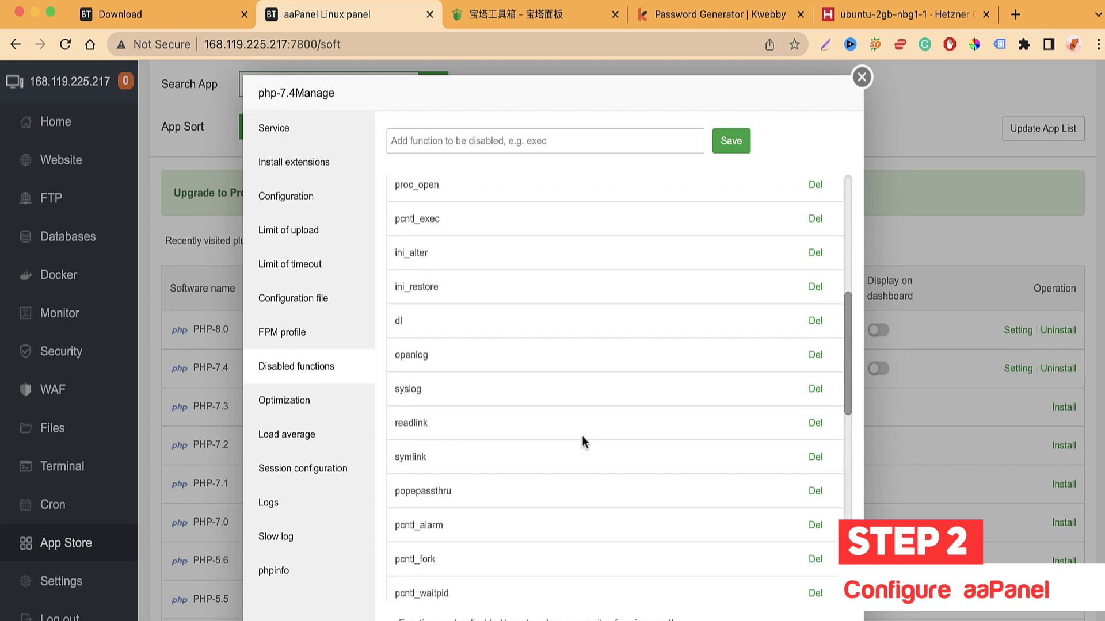
pyautogui.click(431, 137)
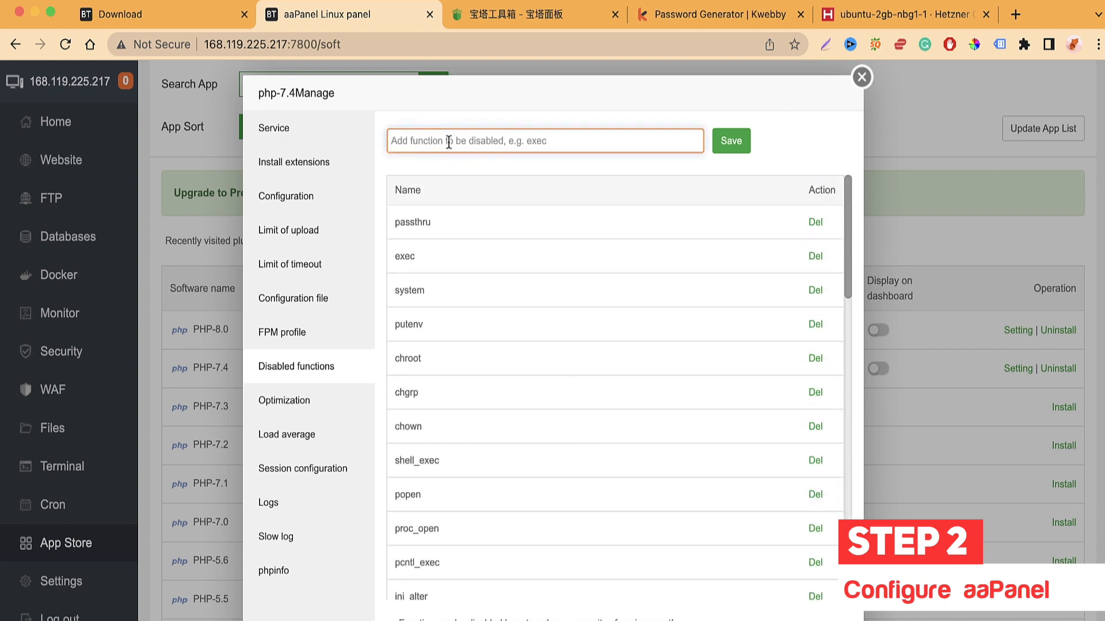
pyautogui.write('exe')
pyautogui.press('BackSpace')
pyautogui.press('BackSpace')
pyautogui.press('BackSpace')
pyautogui.scroll(-1, 771, 285)
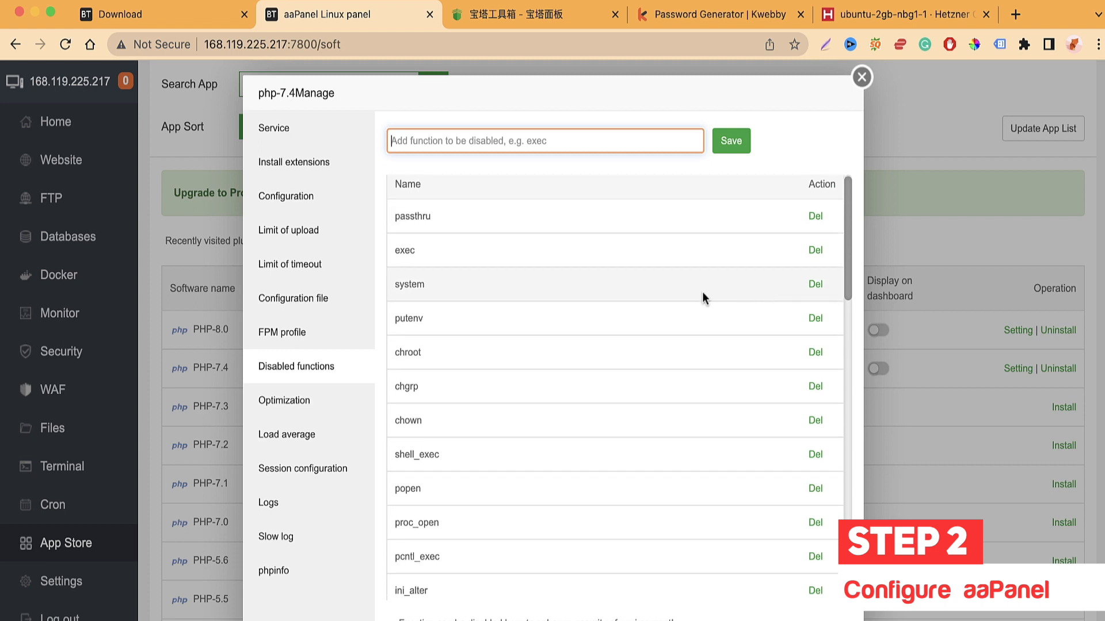
pyautogui.scroll(-15, 690, 340)
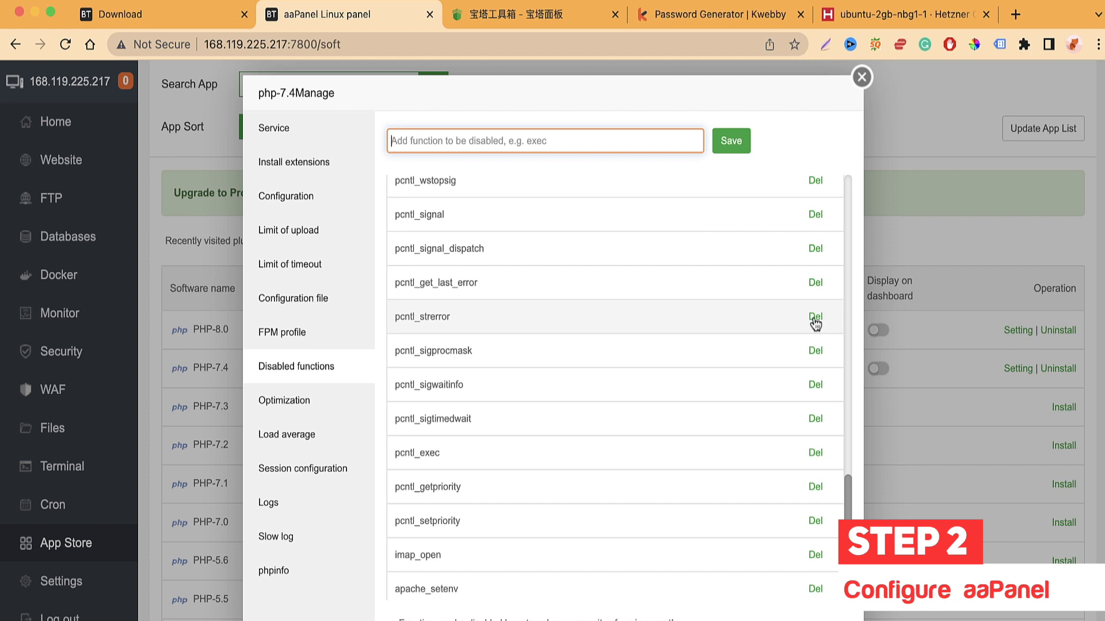
pyautogui.click(312, 389)
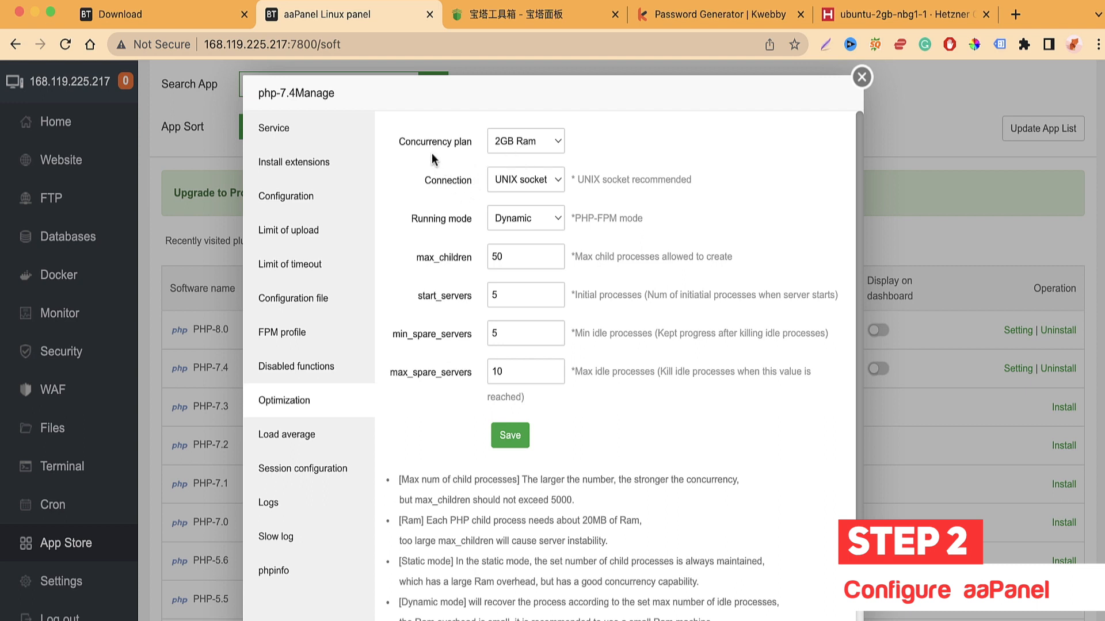
# Step: Keep the concurrency plan at 2GB RAM and view the PHP-FPM load status
pyautogui.click(512, 150)
pyautogui.click(527, 144)
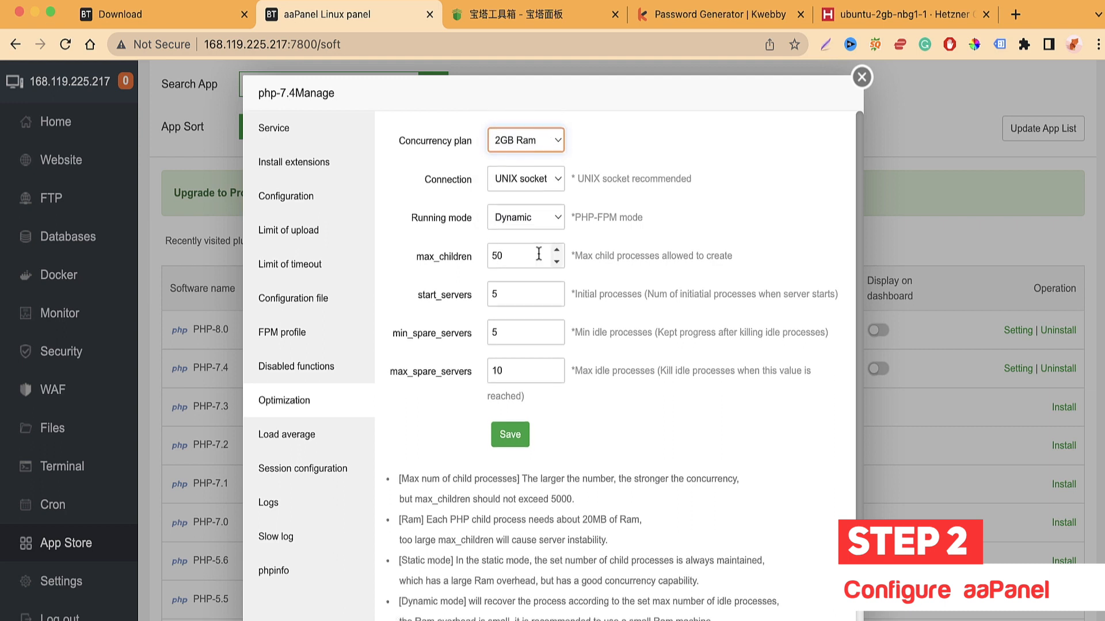
pyautogui.scroll(-1, 534, 244)
pyautogui.scroll(-2, 471, 209)
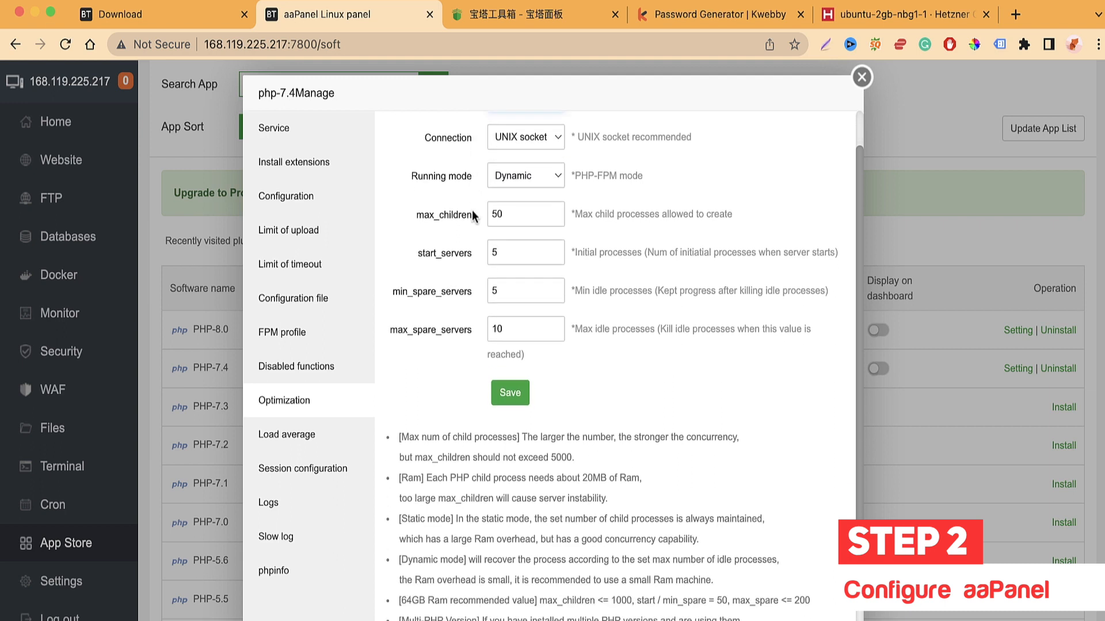
pyautogui.scroll(-1, 413, 322)
pyautogui.scroll(-1, 413, 322)
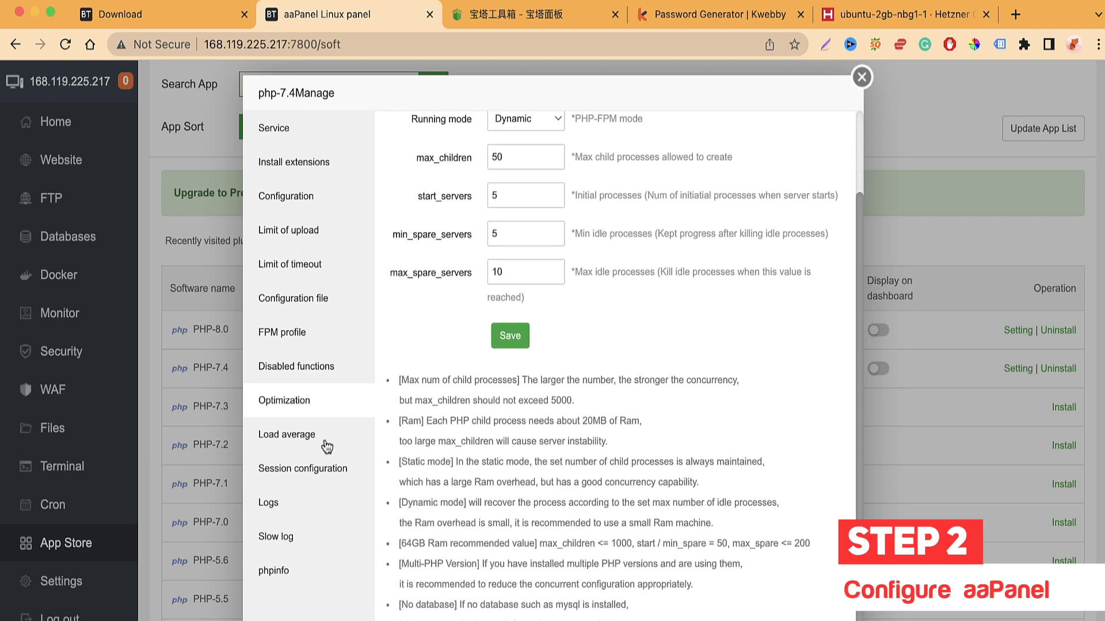
pyautogui.click(326, 436)
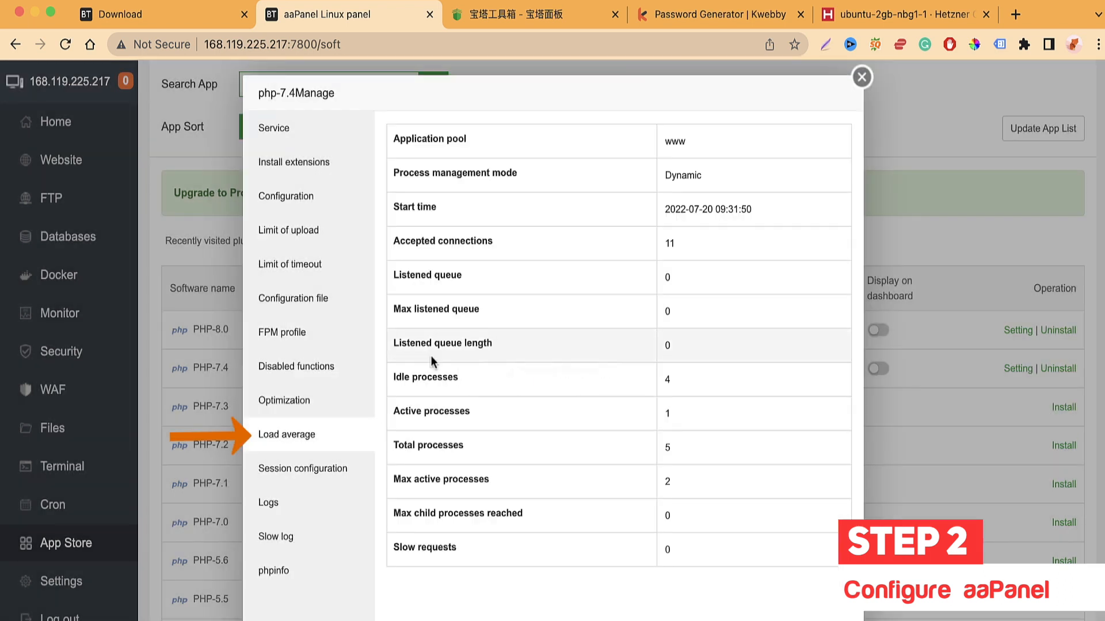
# Step: Review PHP 7.4's session storage settings and modes, then reload the session configuration
pyautogui.scroll(-2, 503, 399)
pyautogui.scroll(-1, 474, 582)
pyautogui.click(340, 473)
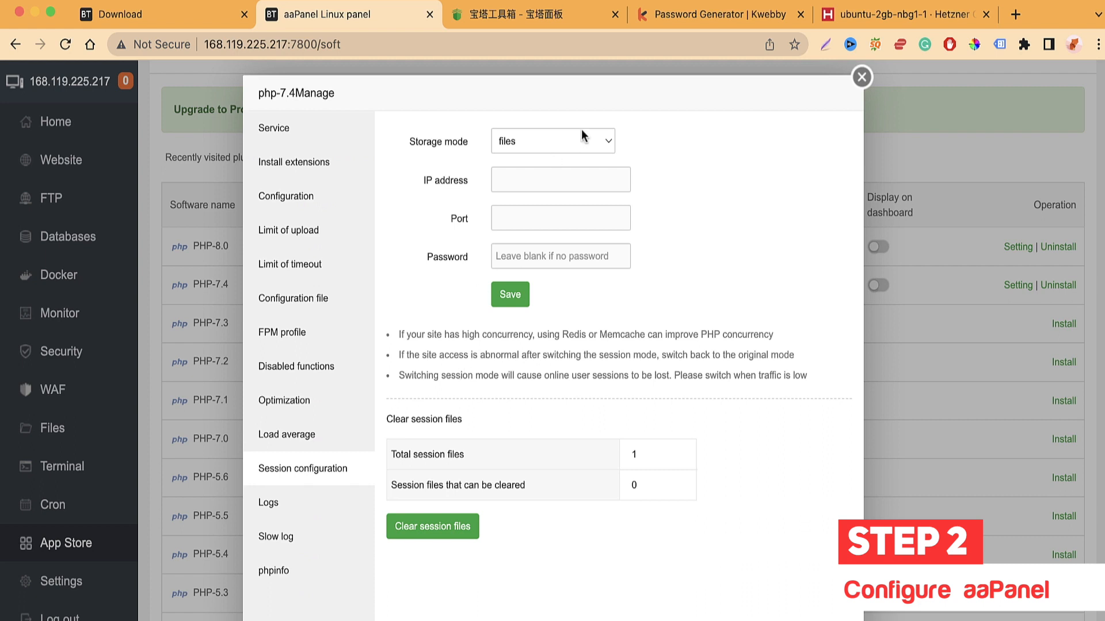
pyautogui.click(565, 143)
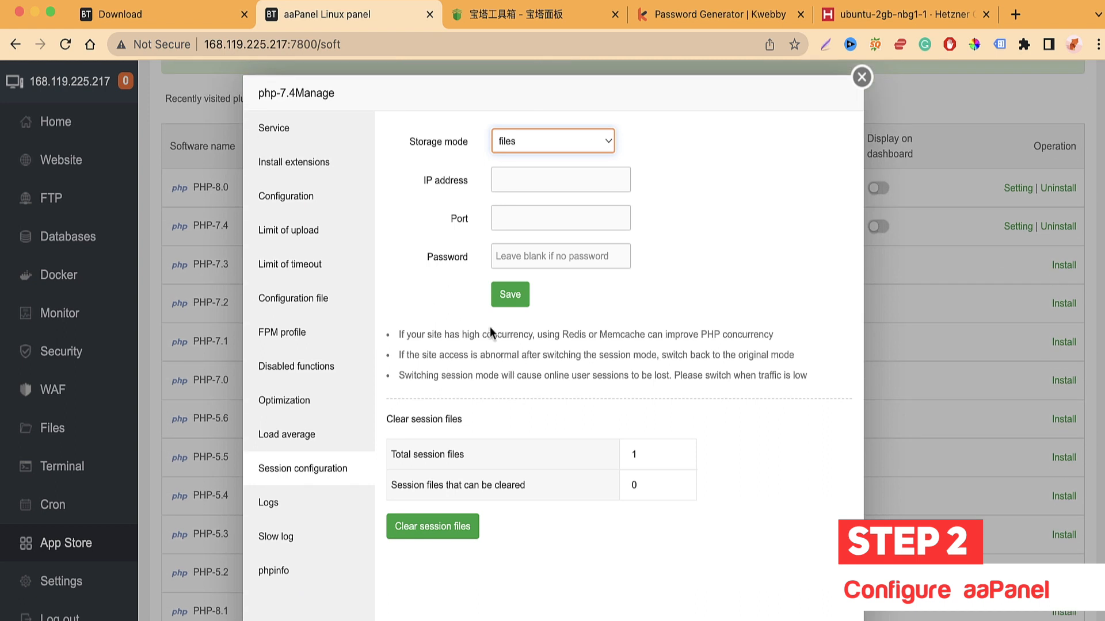
pyautogui.scroll(3, 489, 327)
pyautogui.click(336, 485)
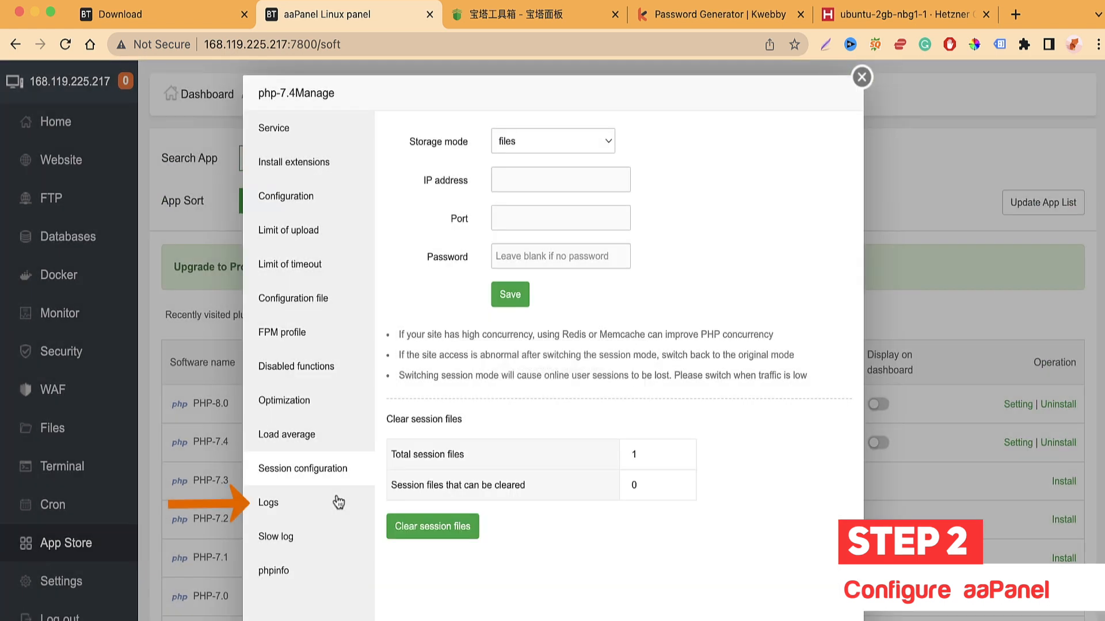
# Step: Check the PHP-FPM log and slow log, then show phpinfo with version 7.4.30 and the php.ini path
pyautogui.click(336, 502)
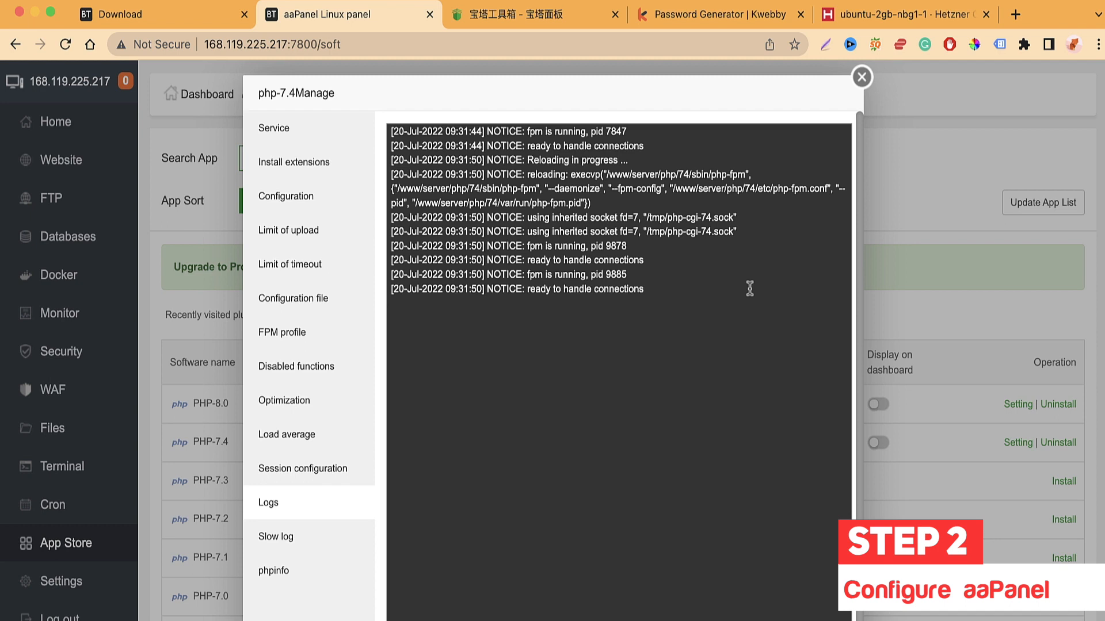
pyautogui.click(316, 548)
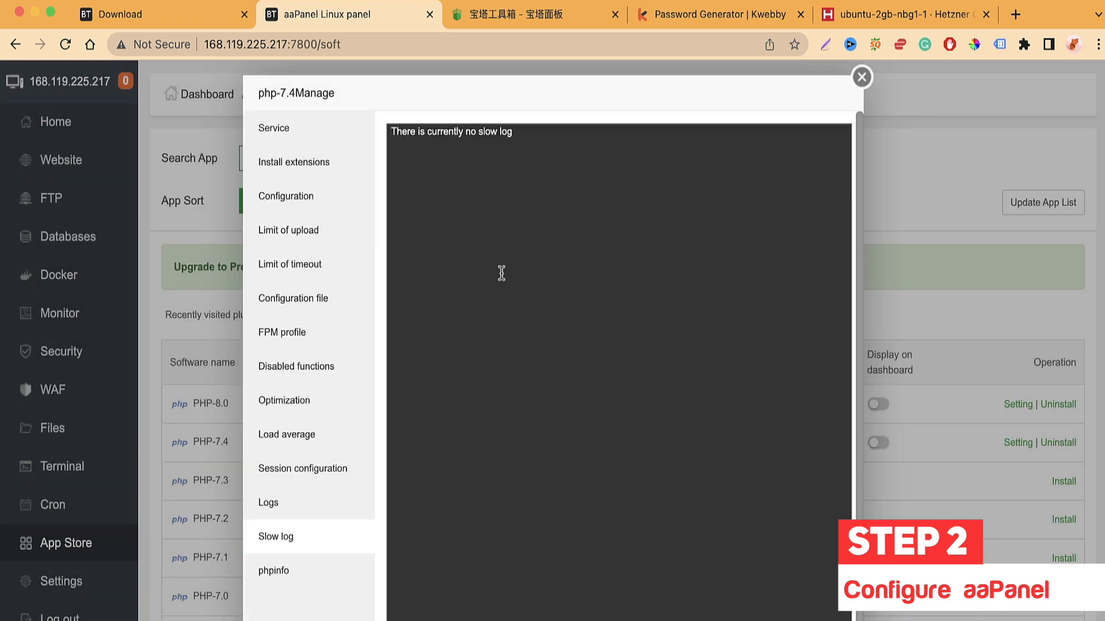
pyautogui.click(309, 589)
pyautogui.scroll(-10, 566, 426)
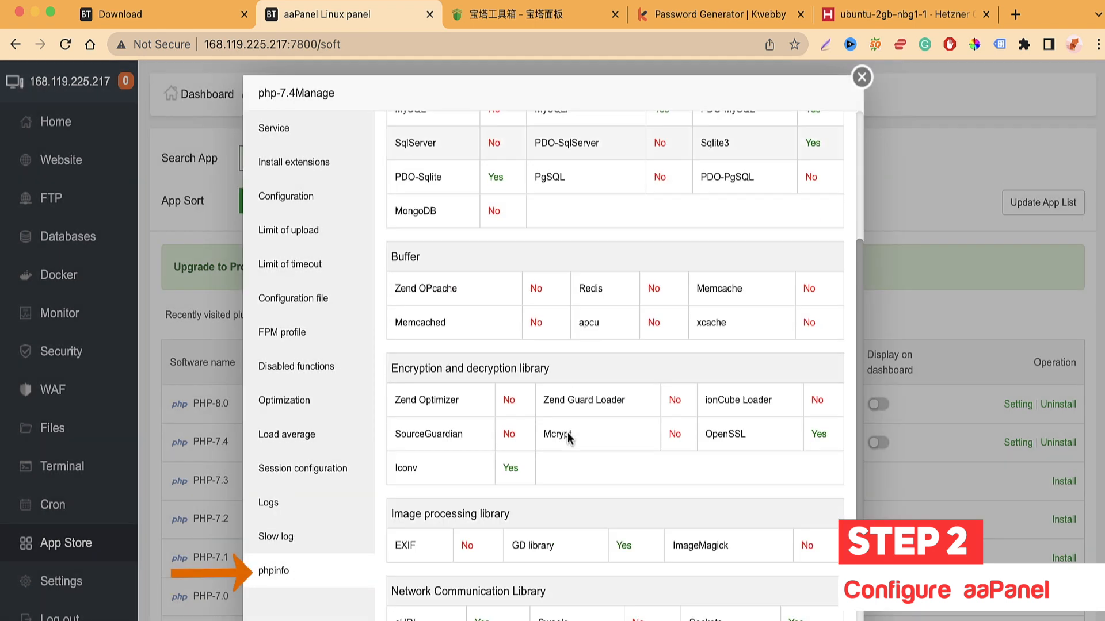
pyautogui.scroll(10, 568, 433)
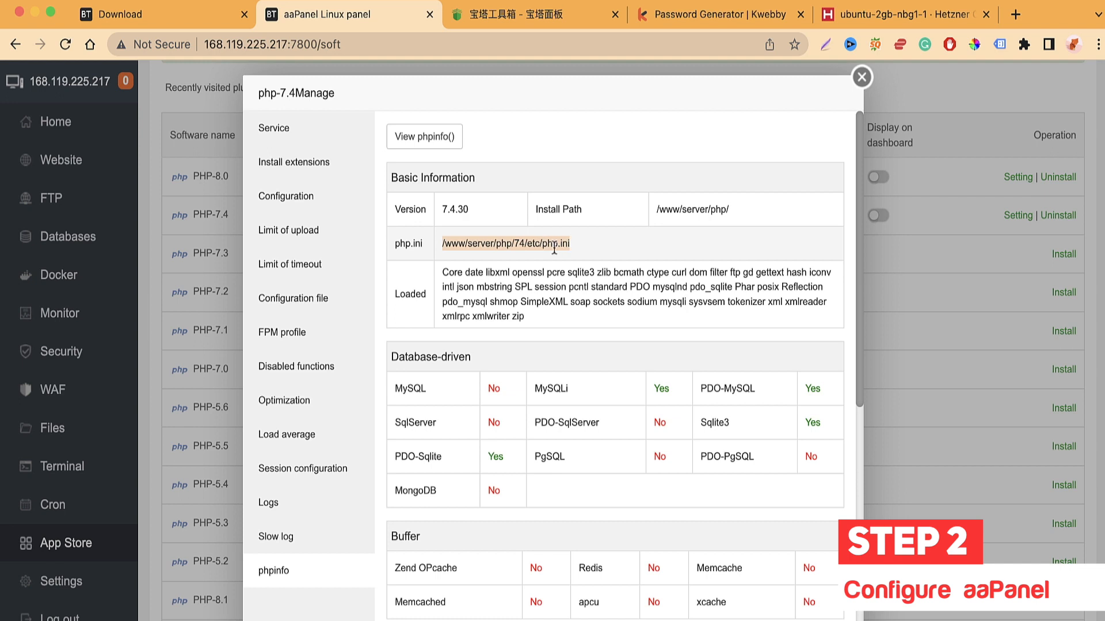
# Step: Look through the full phpinfo() output for PHP 7.4, then close it
pyautogui.click(578, 250)
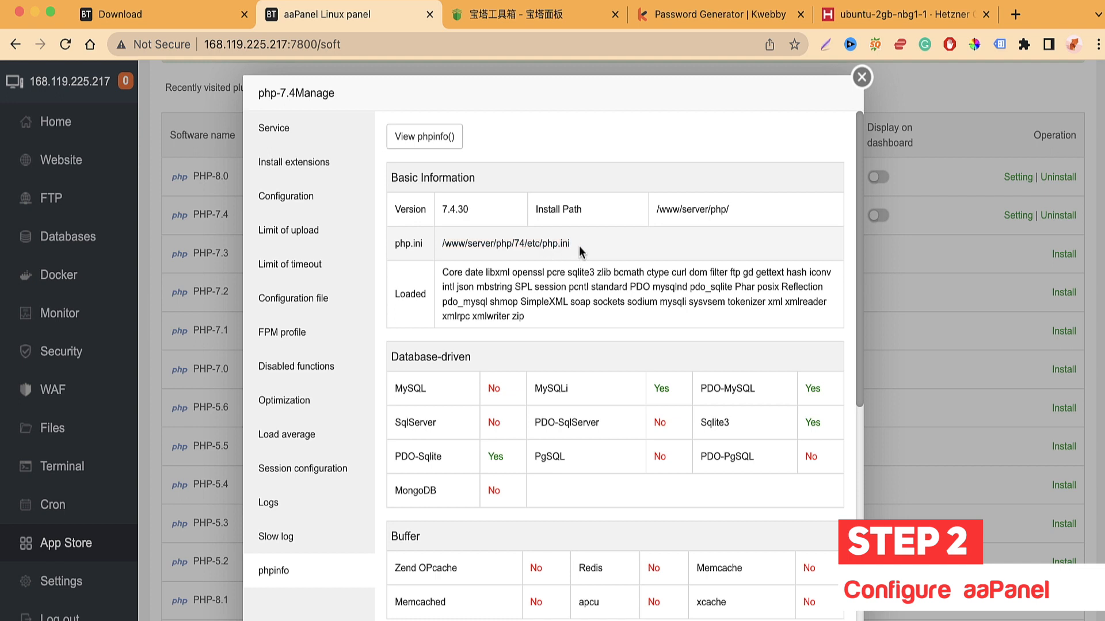
pyautogui.doubleClick(552, 241)
pyautogui.click(425, 136)
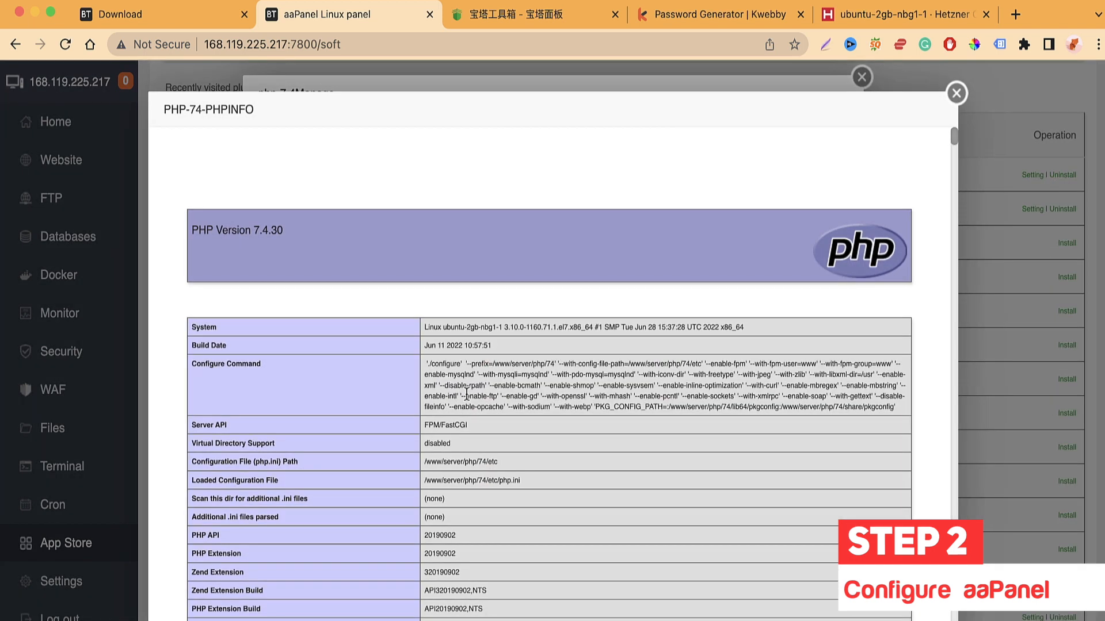
pyautogui.scroll(-20, 465, 413)
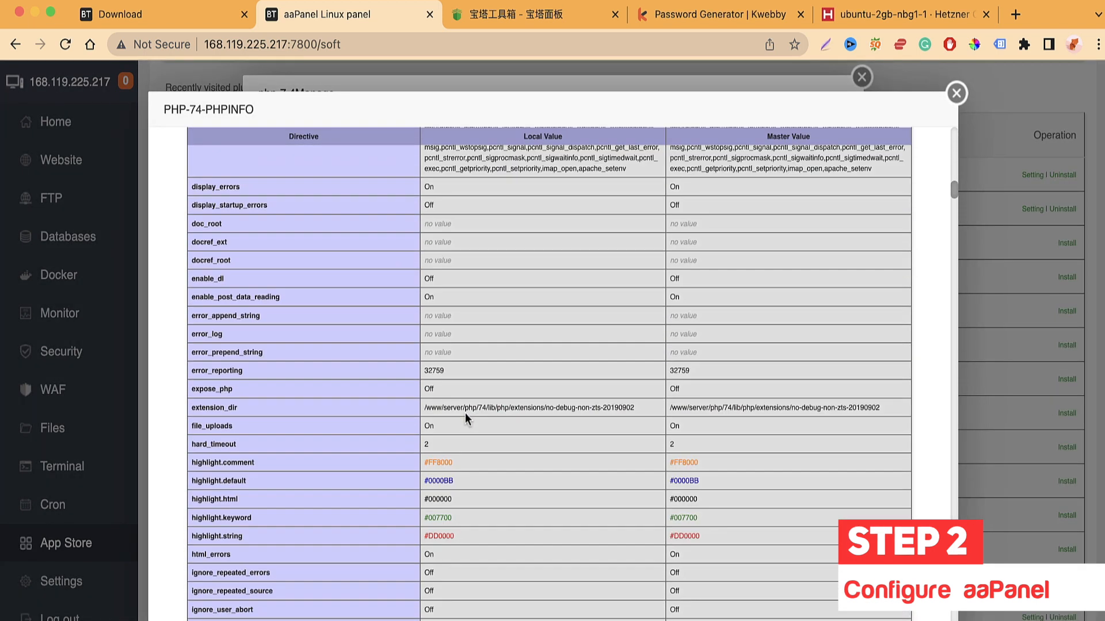
pyautogui.scroll(-20, 465, 413)
pyautogui.press('Escape')
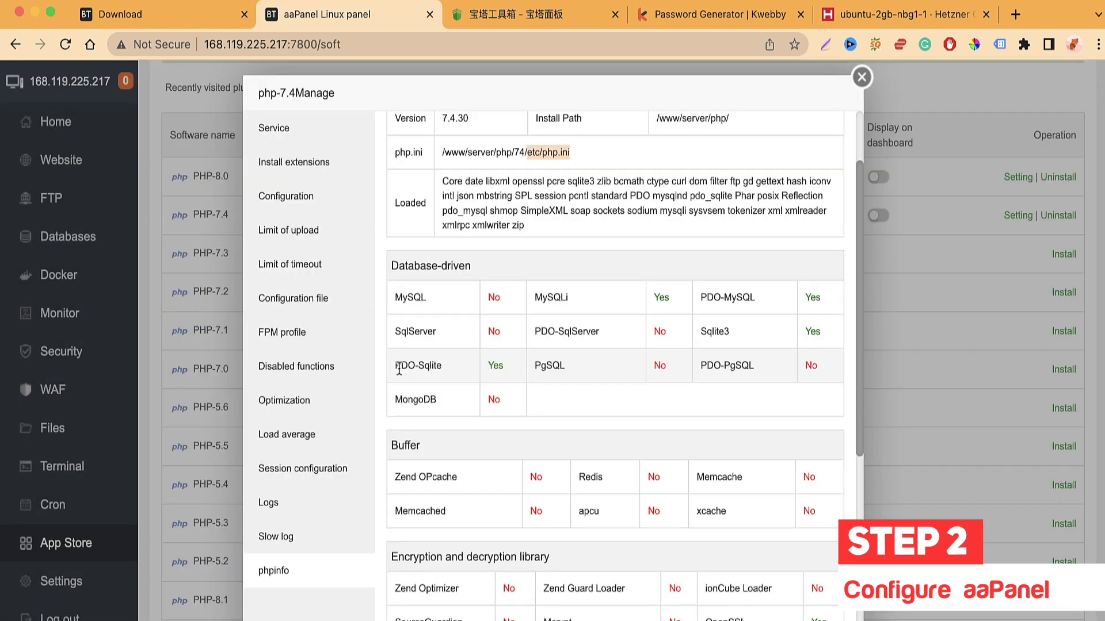
# Step: Close the PHP 7.4 manager and return to page 1 of the App Store list
pyautogui.click(861, 77)
pyautogui.scroll(-5, 699, 324)
pyautogui.click(791, 594)
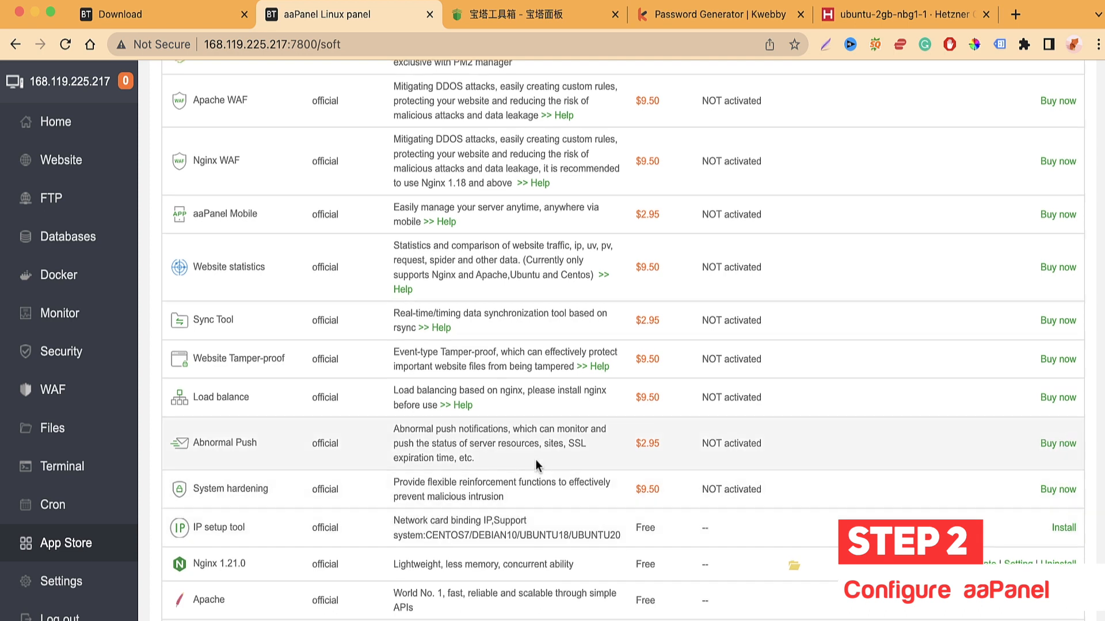